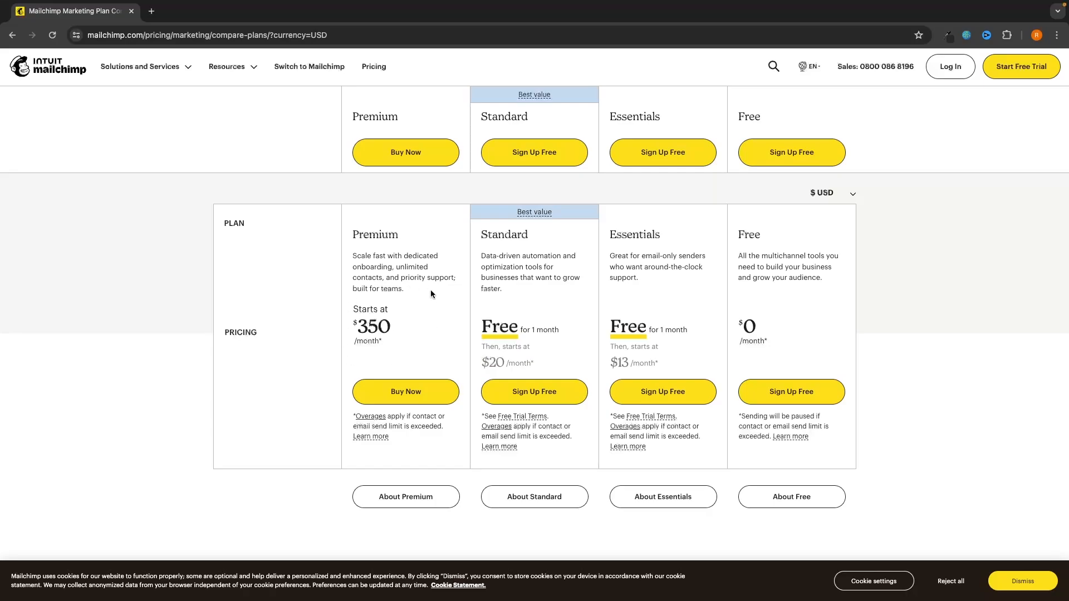
Step: Review the $350 Premium starting price, then return to the top of the compare-plans page
left_click_drag(397, 326, 346, 327)
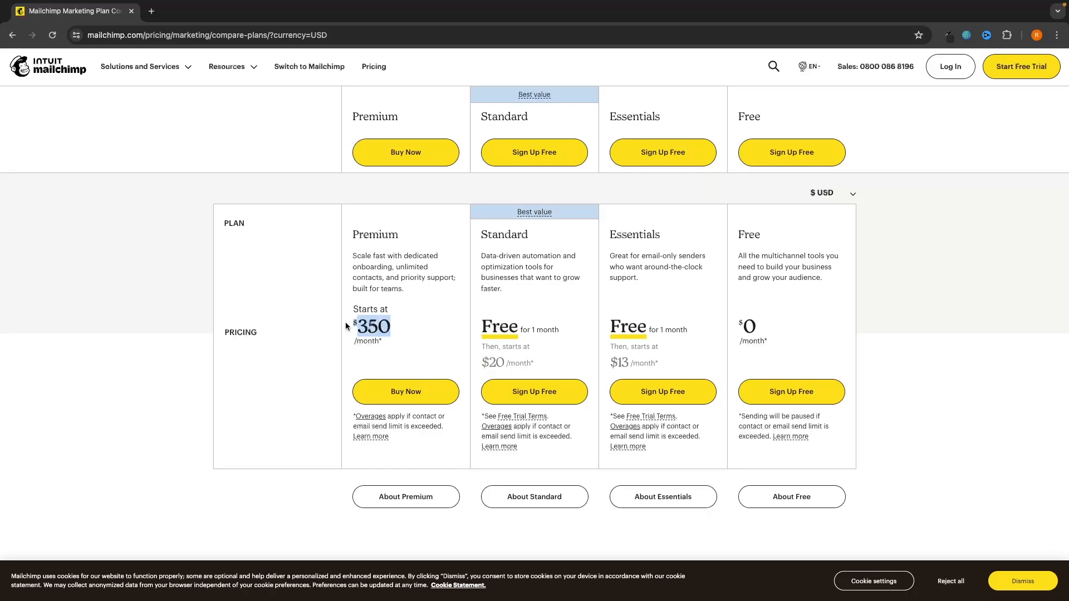
left_click(345, 329)
scroll(797, 312, "up", 1)
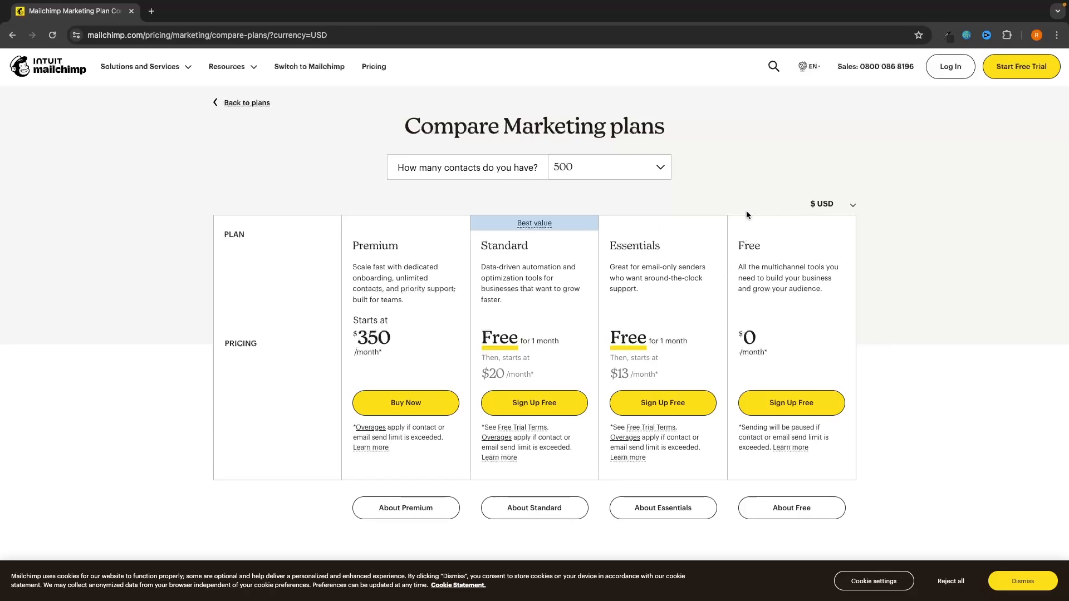
scroll(789, 343, "up", 1)
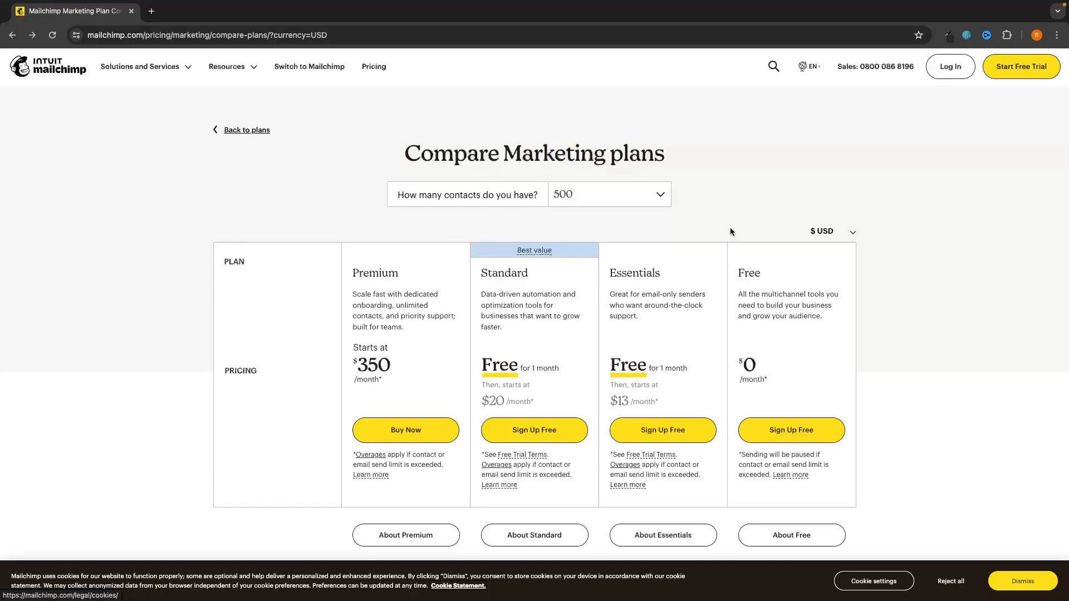
Step: Change the contact count to 5,000, then to 20,000, to update plan prices
left_click(631, 196)
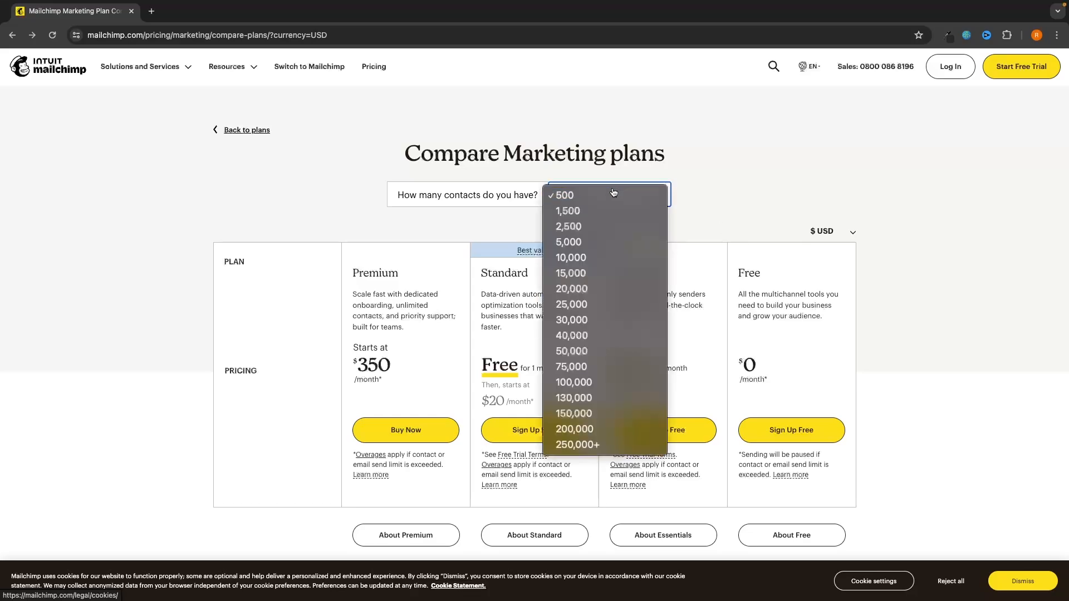
left_click(576, 242)
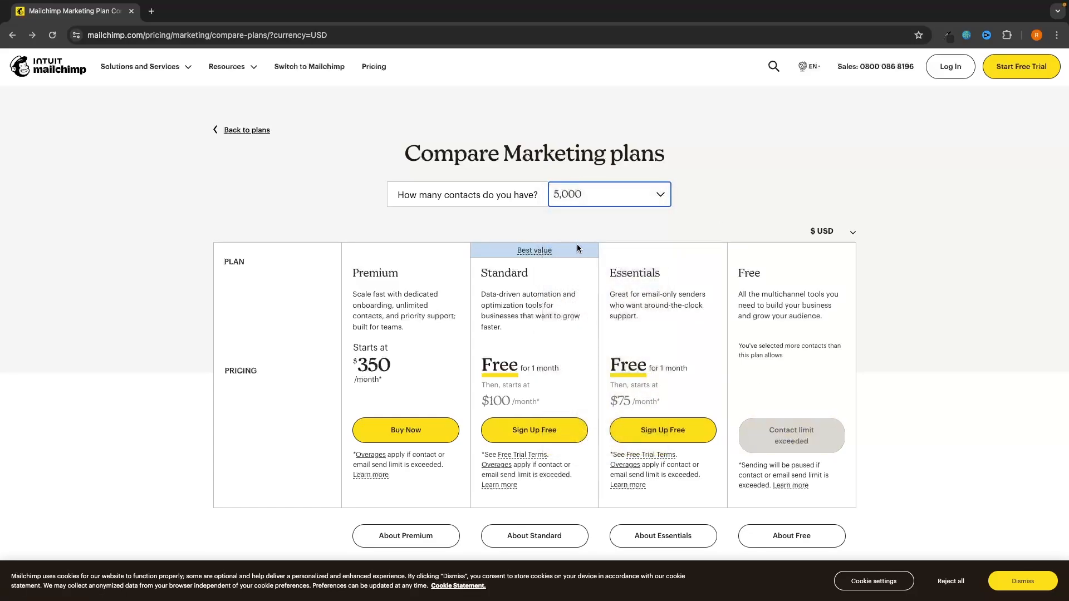
left_click(669, 223)
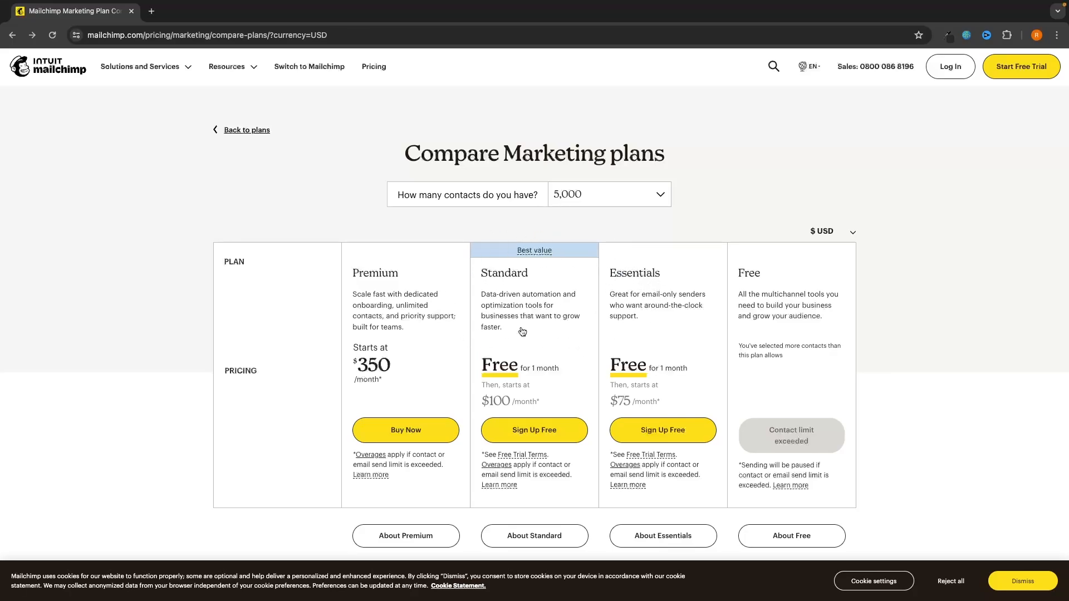
left_click(585, 199)
left_click(582, 243)
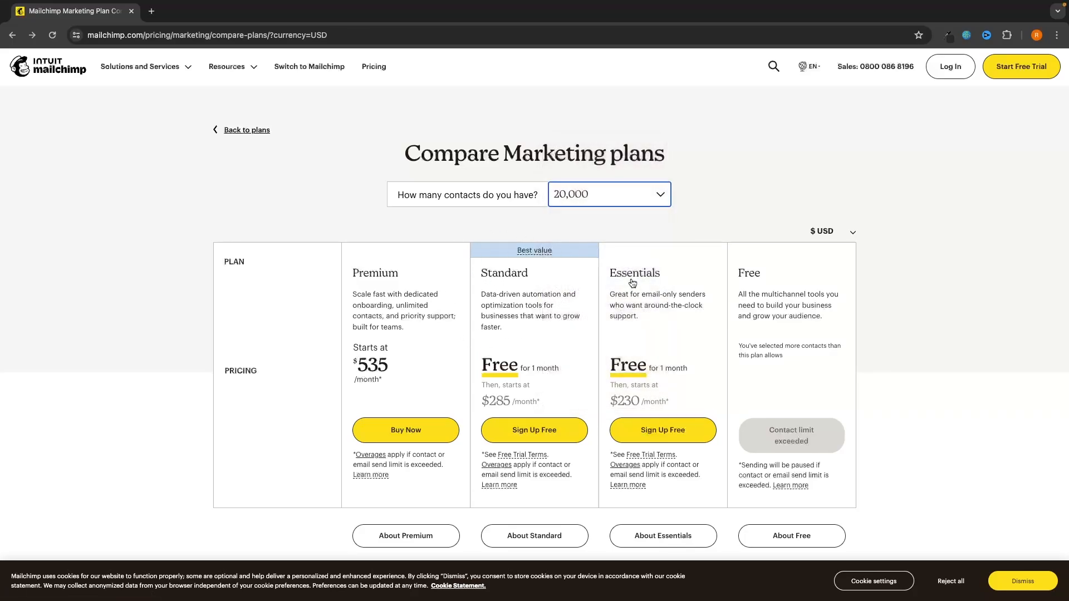
left_click(738, 203)
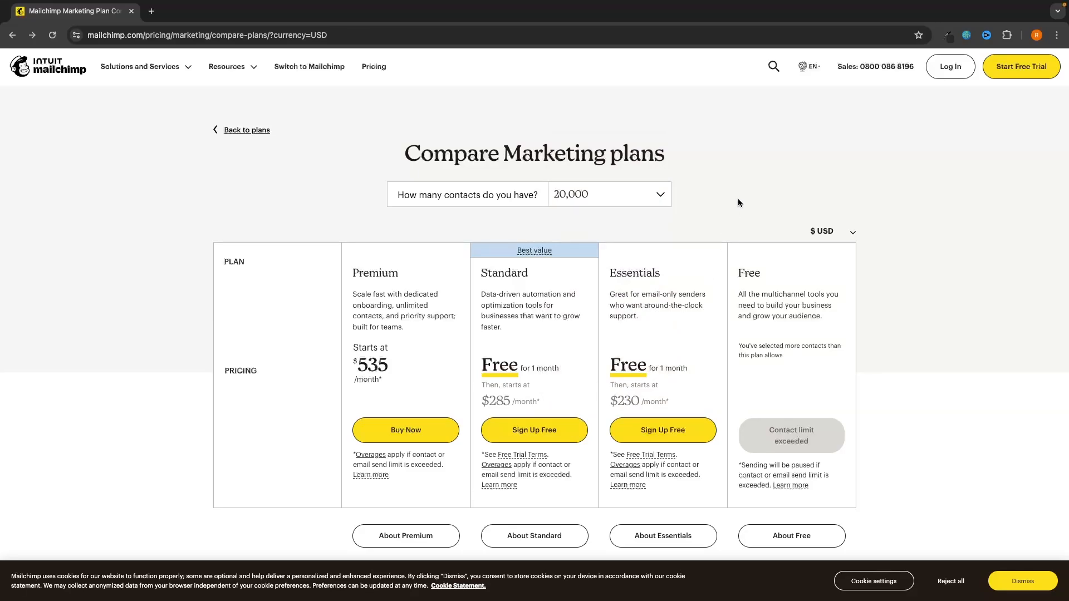
scroll(743, 195, "down", 2)
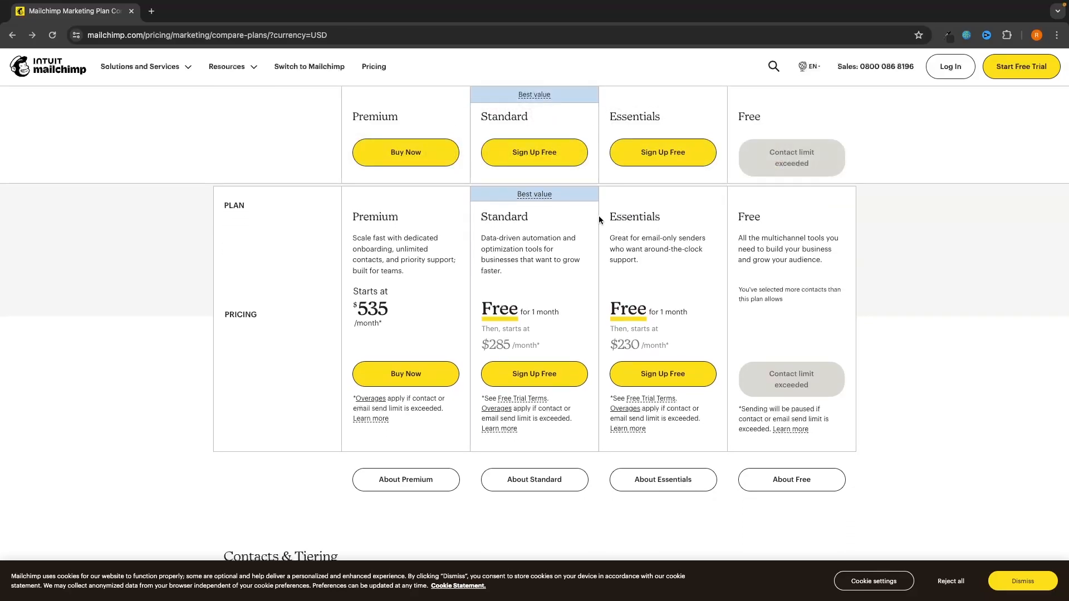
scroll(581, 238, "down", 6)
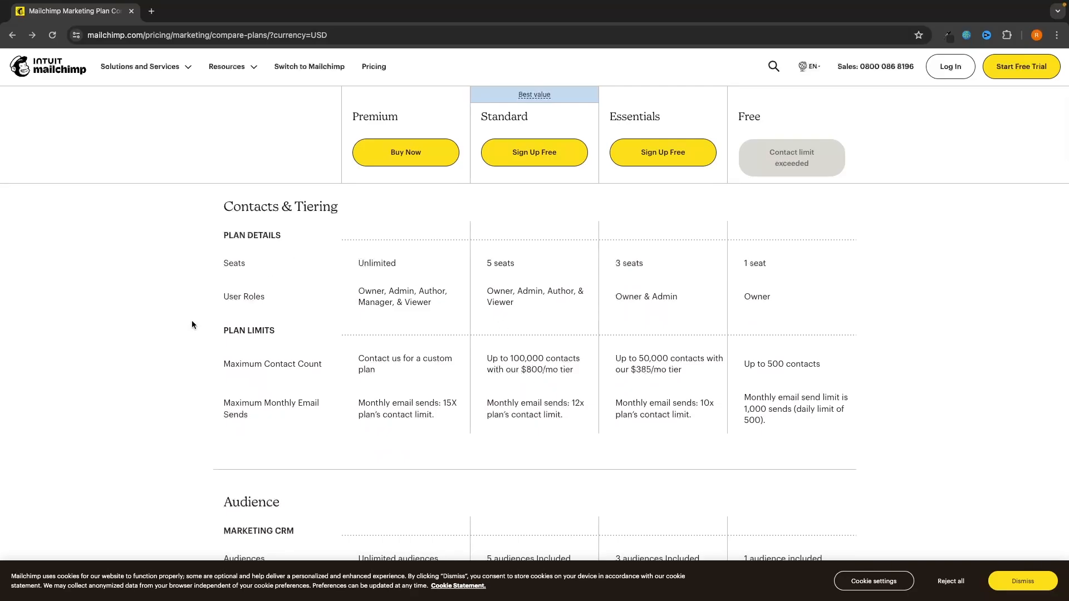
scroll(671, 477, "down", 3)
scroll(683, 479, "down", 4)
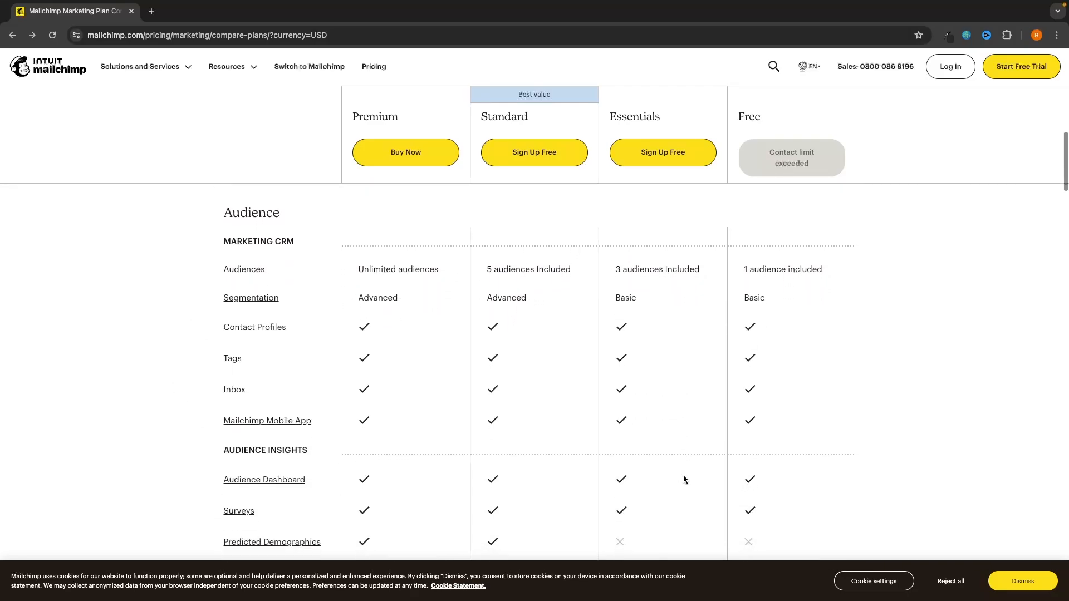
scroll(648, 434, "down", 4)
scroll(649, 434, "up", 20)
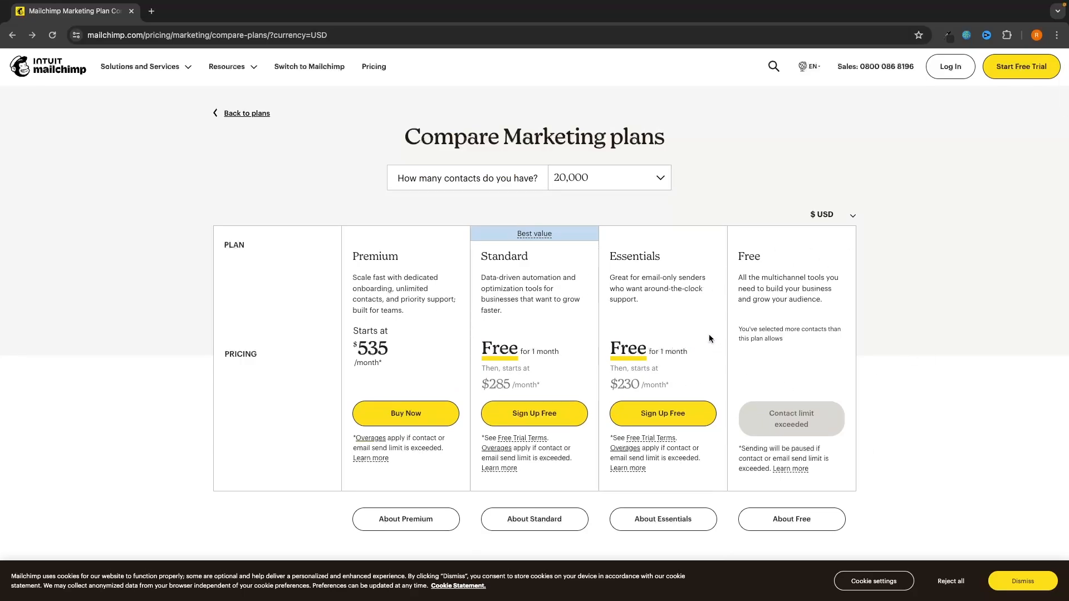
Step: Start the Essentials plan sign-up, enter the account password, and submit the form
left_click(662, 418)
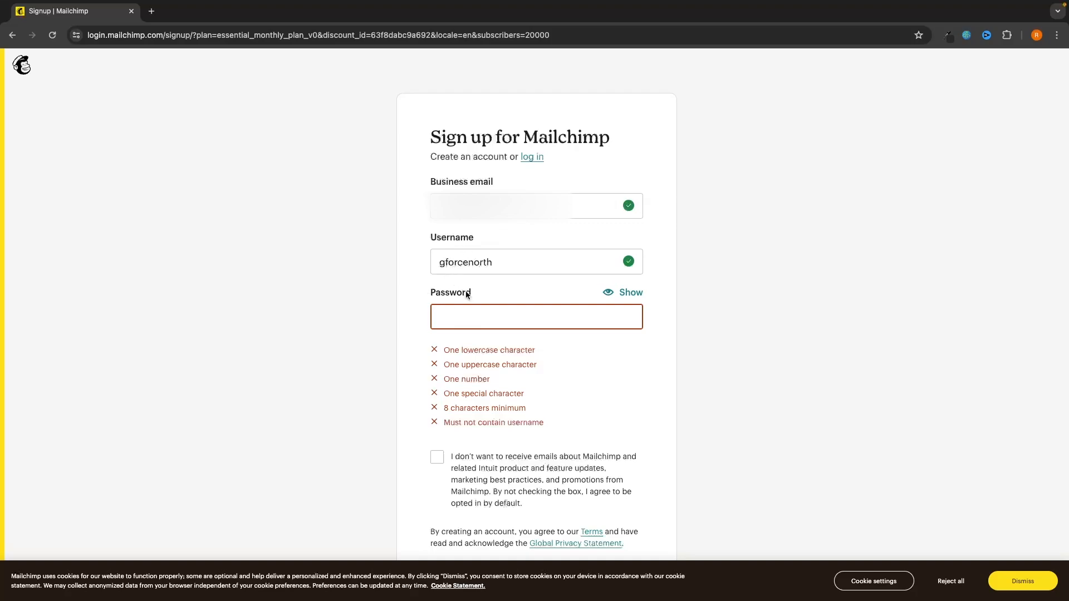
left_click(470, 316)
type("••••")
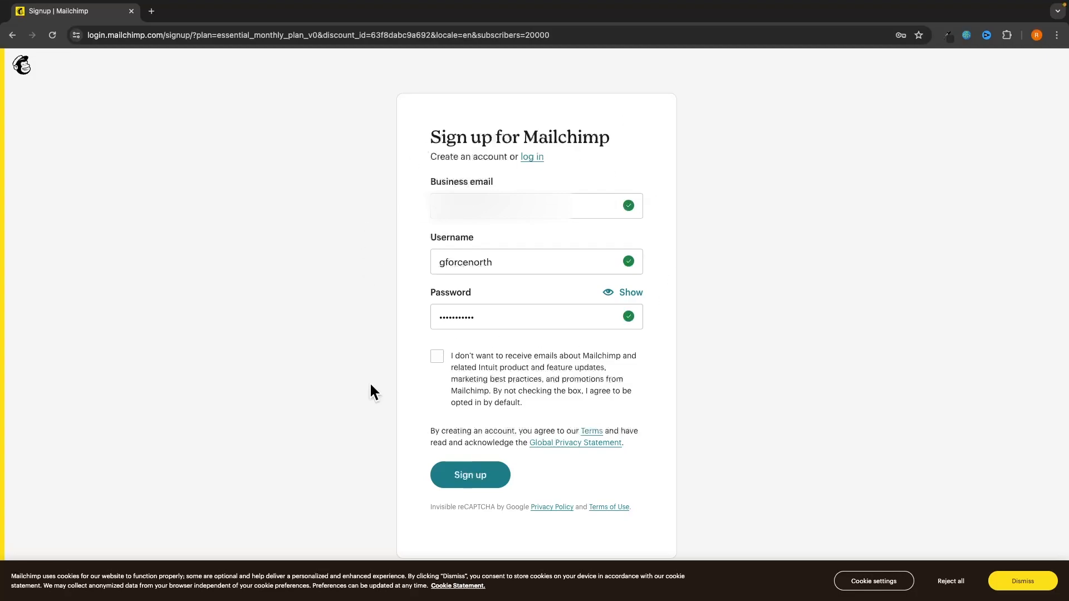
left_click(452, 482)
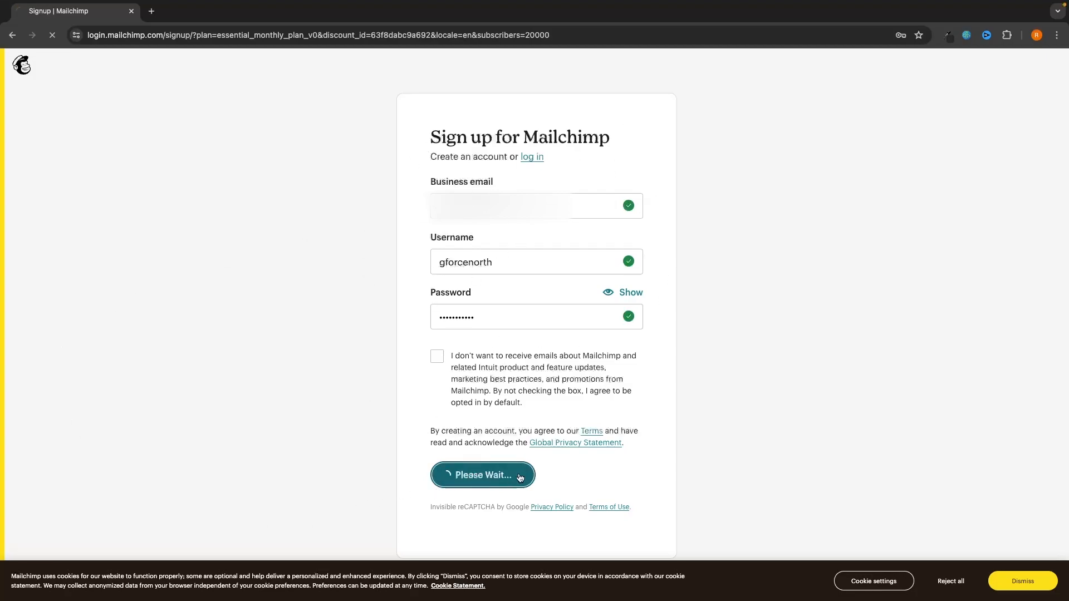
left_click_drag(432, 136, 538, 136)
left_click(588, 133)
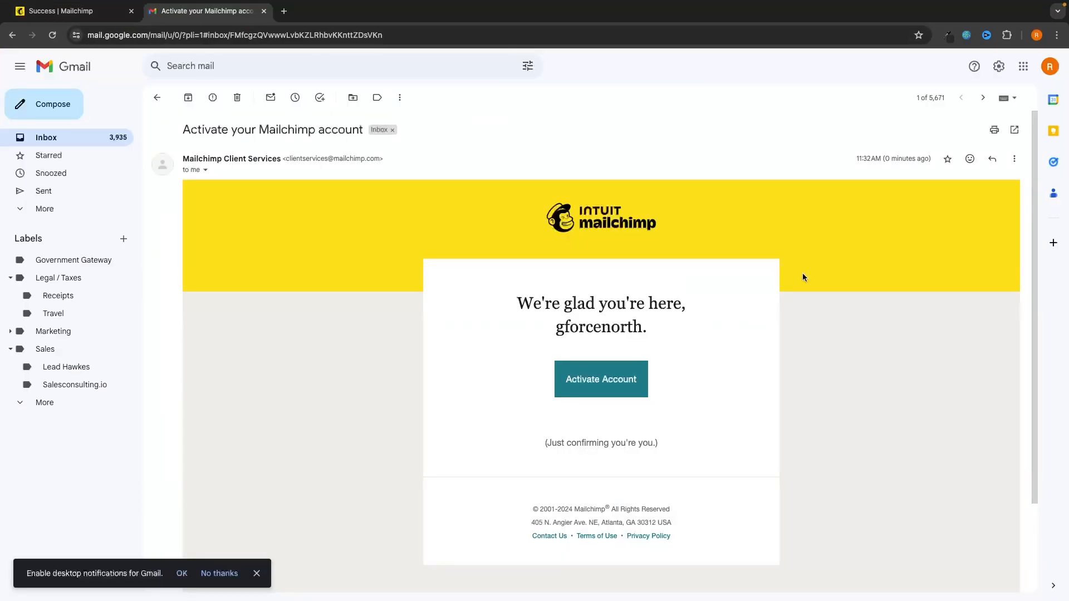
Step: Activate the account from the 'Activate your Mailchimp account' email
scroll(803, 277, "down", 2)
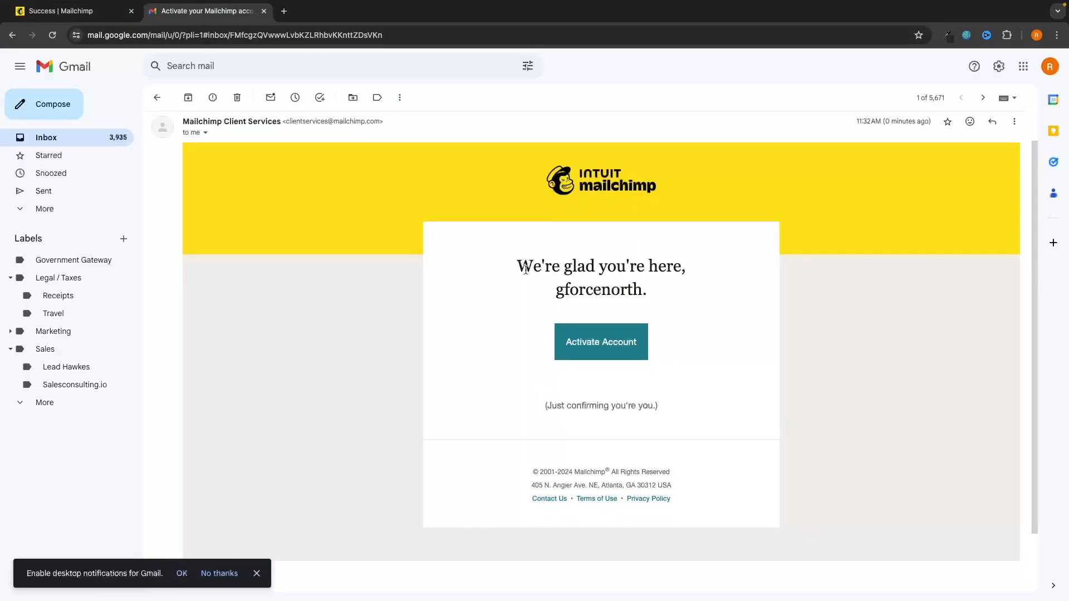
left_click(622, 345)
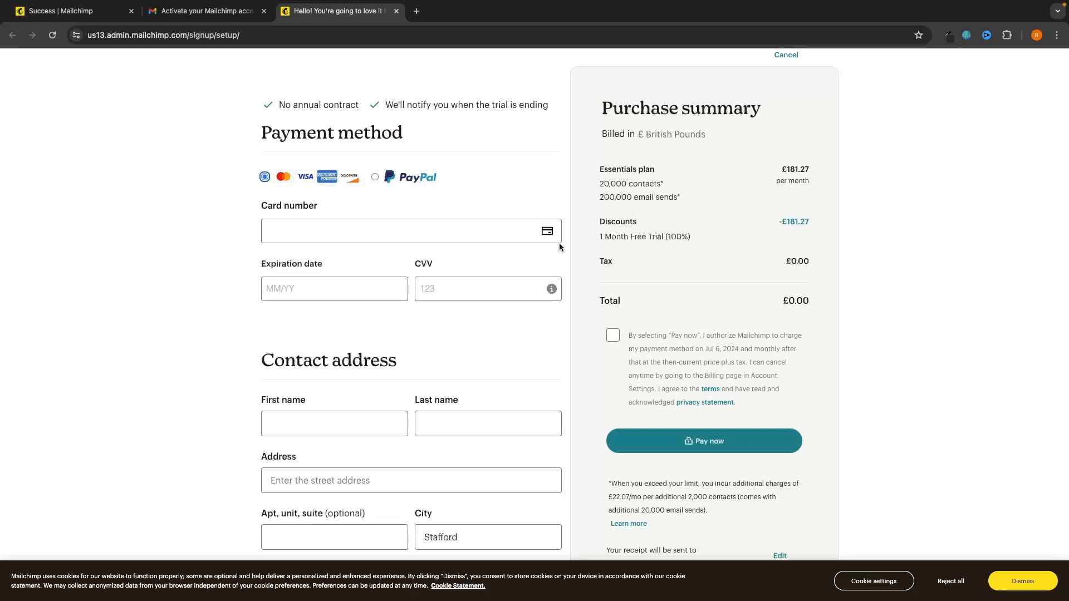
Step: Revisit the check-your-email, Mailchimp home and pricing pages, then return to the payment form
left_click(62, 12)
scroll(379, 145, "left", 5)
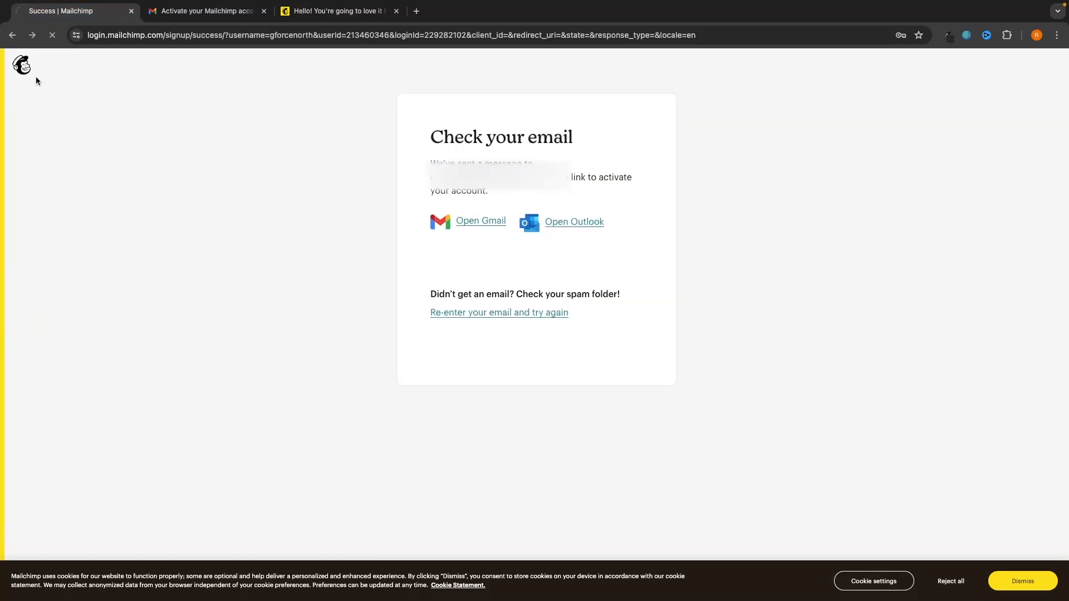
left_click(22, 65)
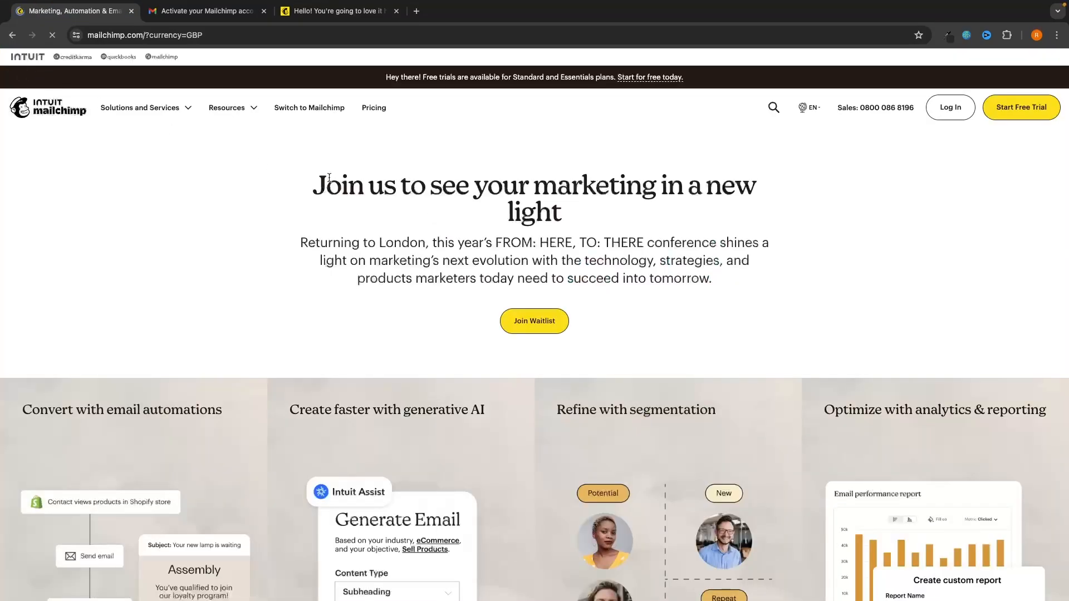
left_click(374, 107)
scroll(584, 292, "down", 10)
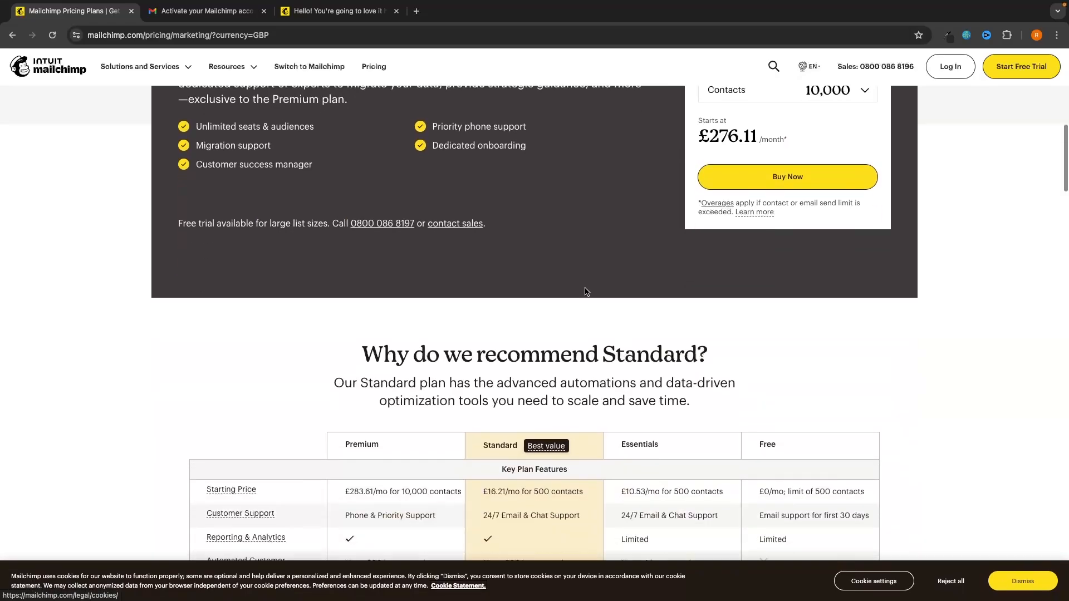
scroll(584, 291, "down", 4)
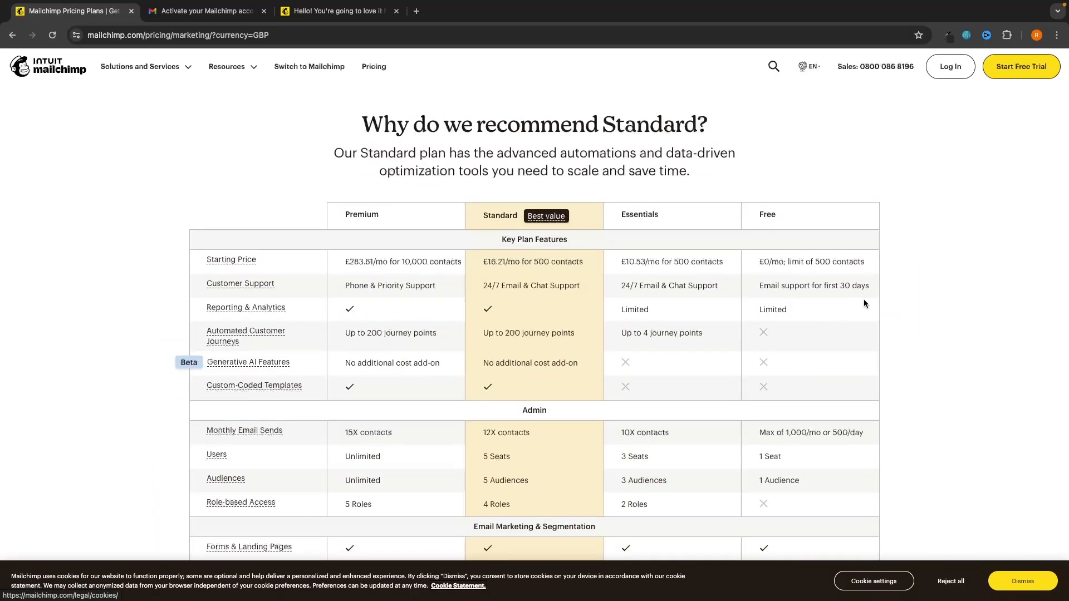
scroll(890, 304, "up", 1)
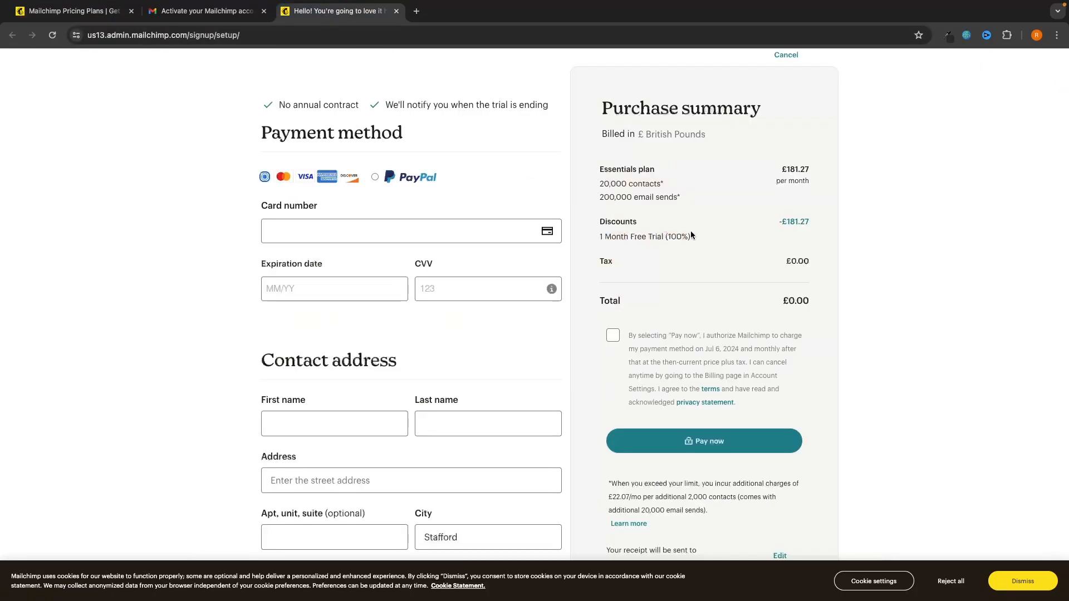
Step: Confirm the 100% free-trial discount and 20,000 contacts, authorize future charges, and pay £0.00
left_click_drag(595, 237, 696, 239)
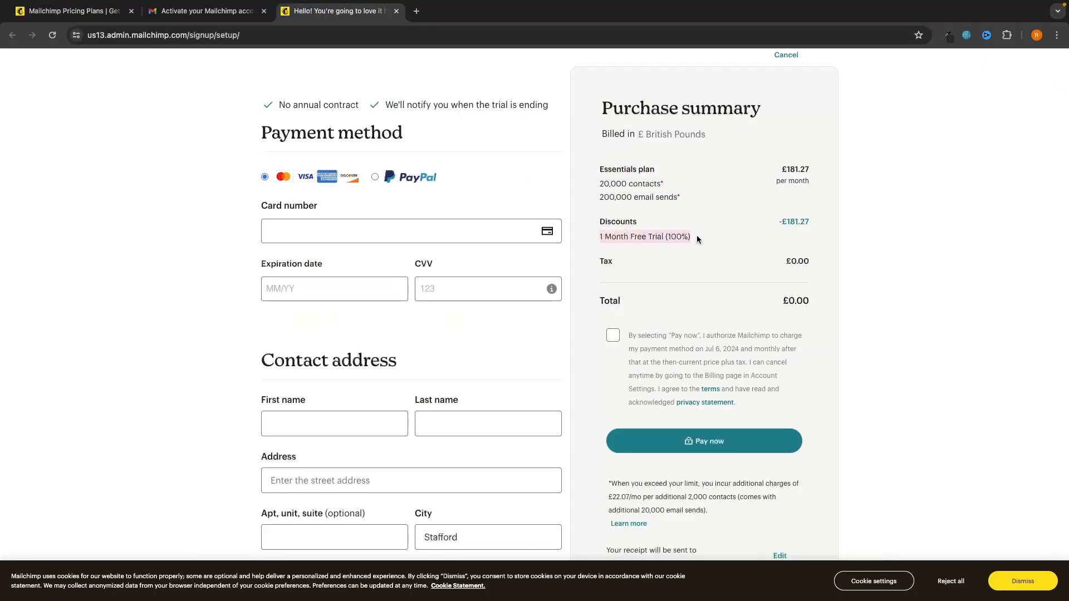
left_click(697, 235)
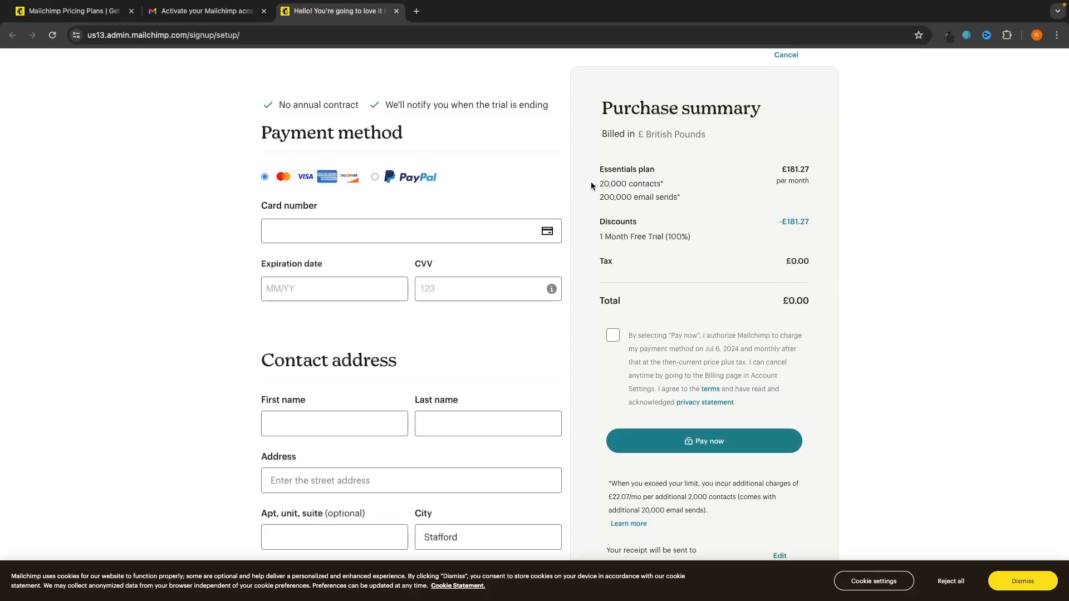
left_click_drag(586, 187, 678, 185)
left_click(815, 151)
left_click(612, 335)
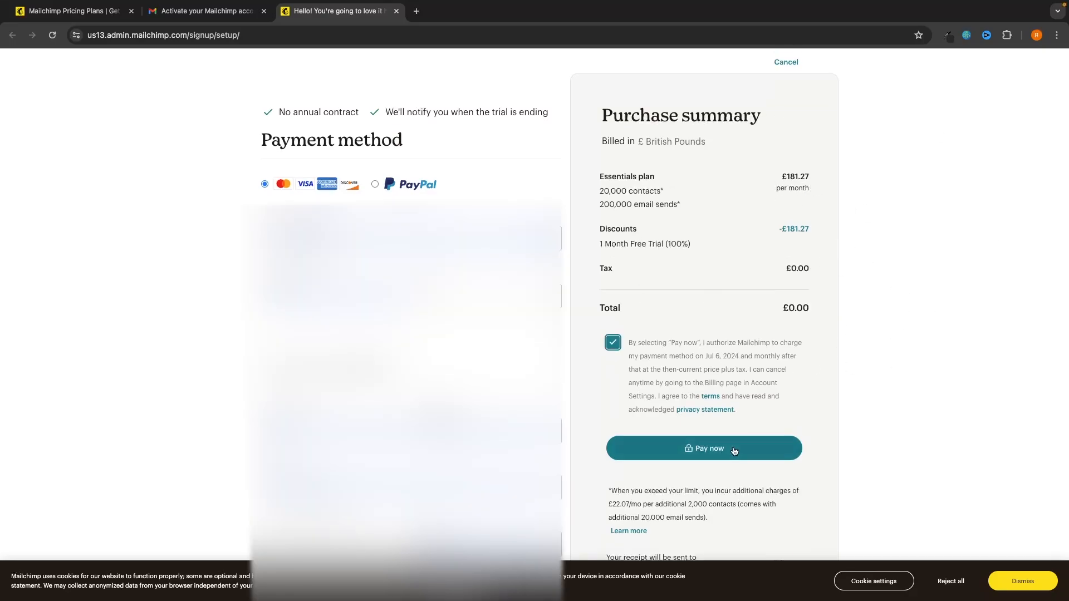
left_click(691, 449)
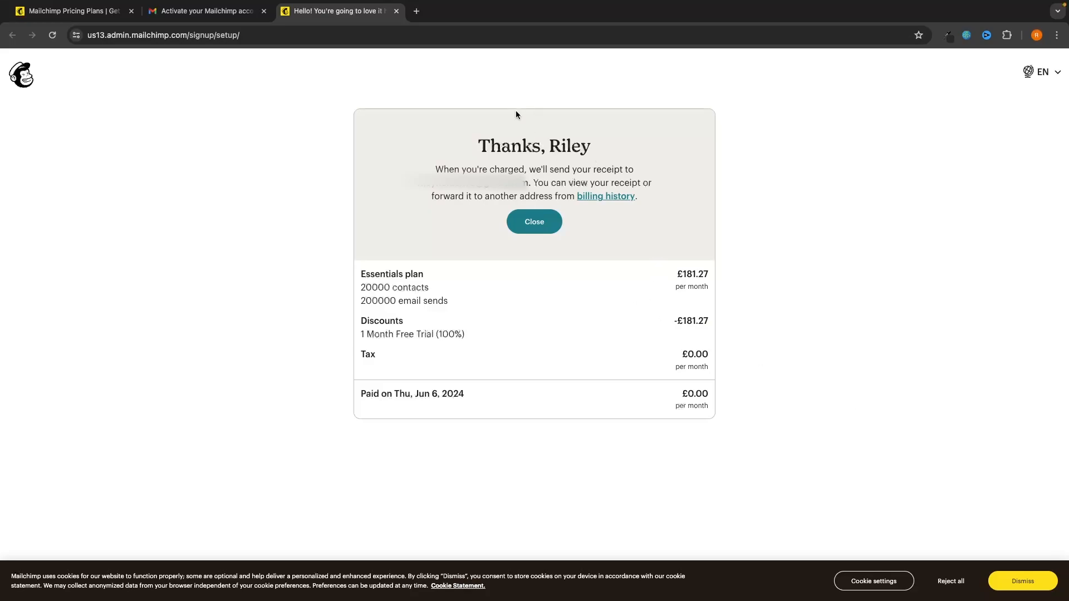
Step: Fill in the business name from a suggestion, then skip the features and contact-count questions
left_click(535, 221)
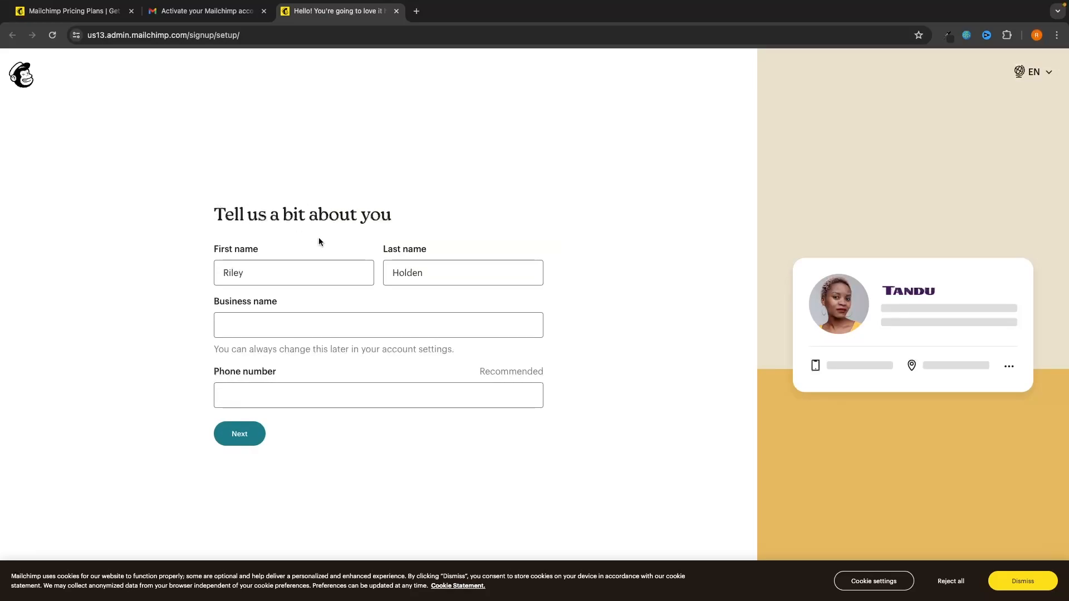
left_click(307, 317)
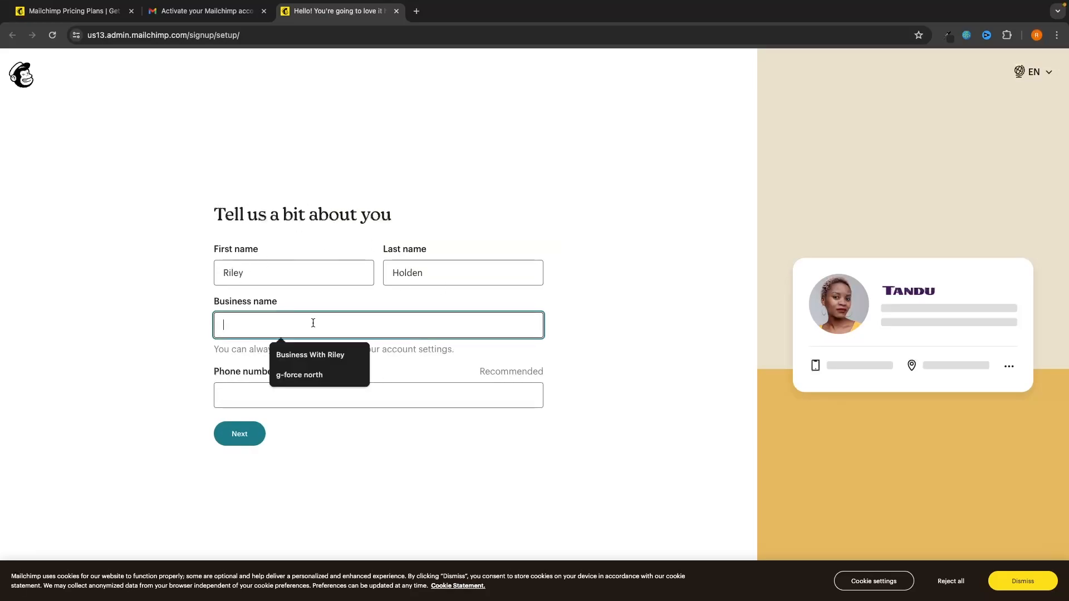
left_click(300, 375)
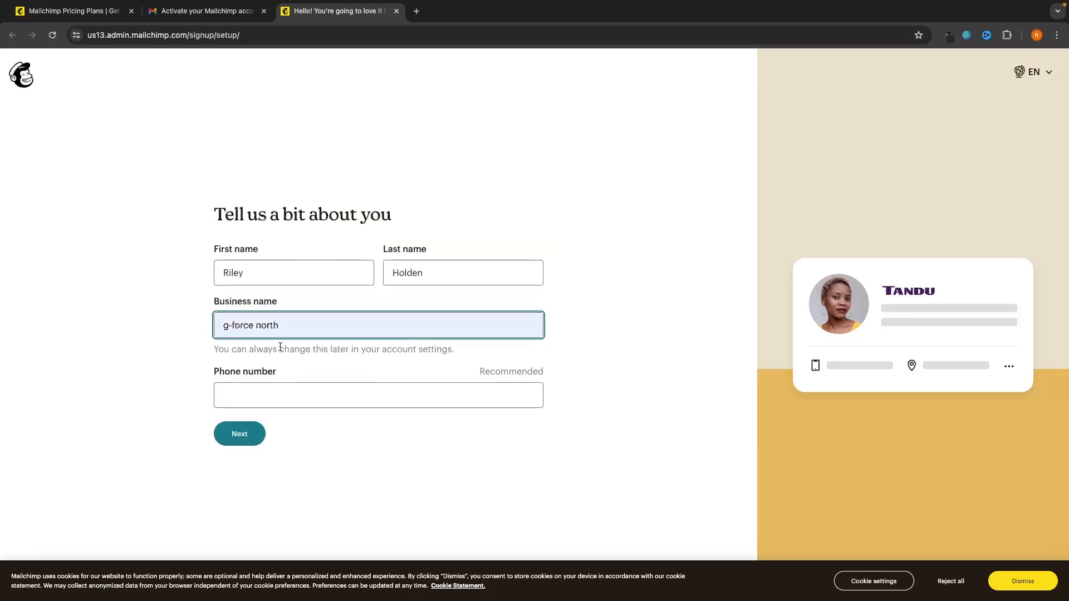
left_click(248, 432)
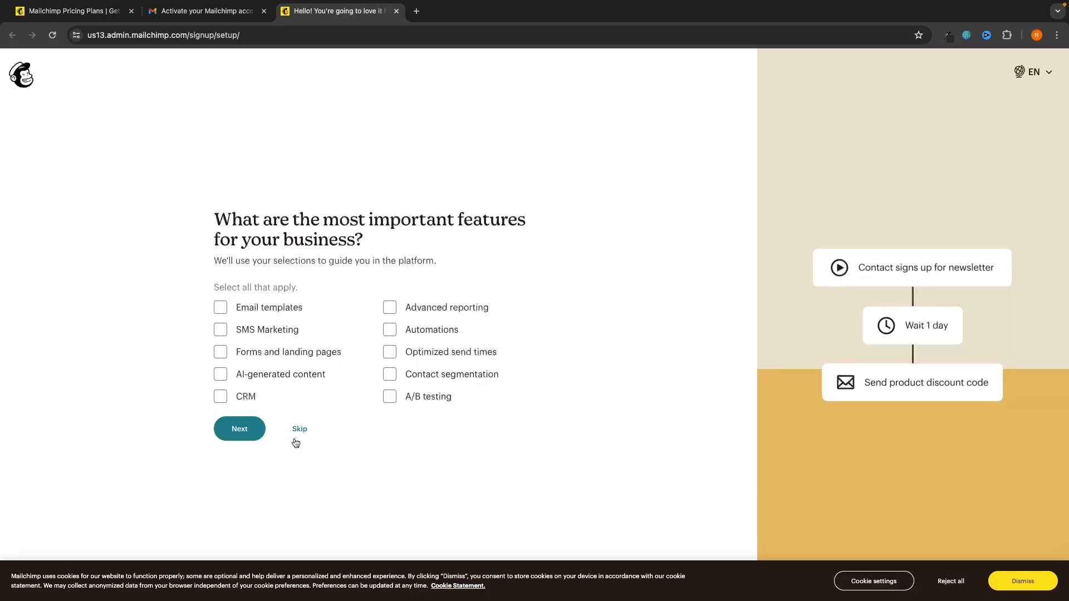
left_click(298, 438)
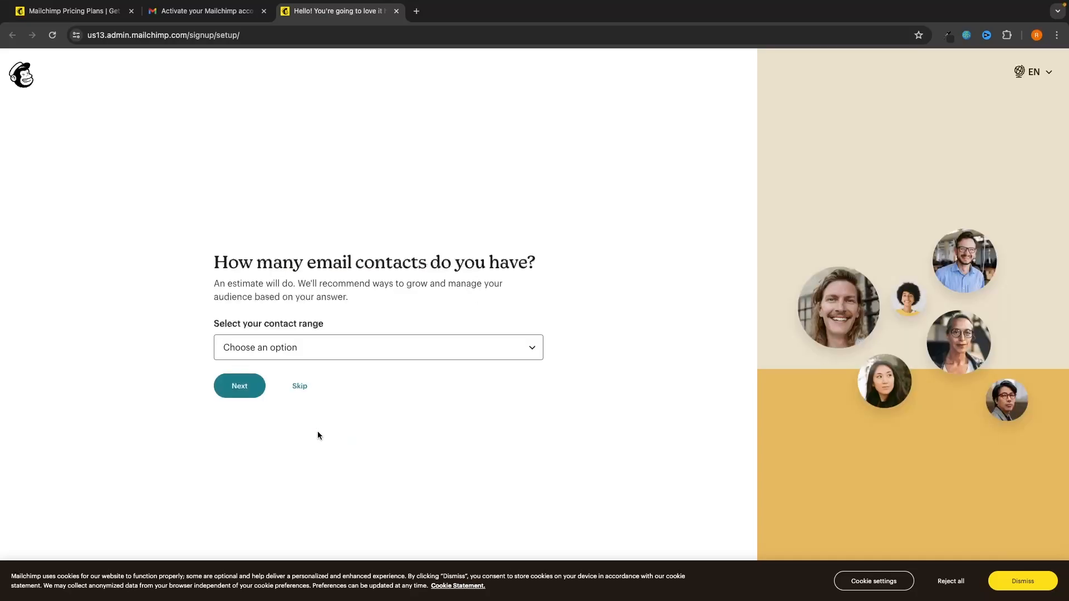
left_click(301, 384)
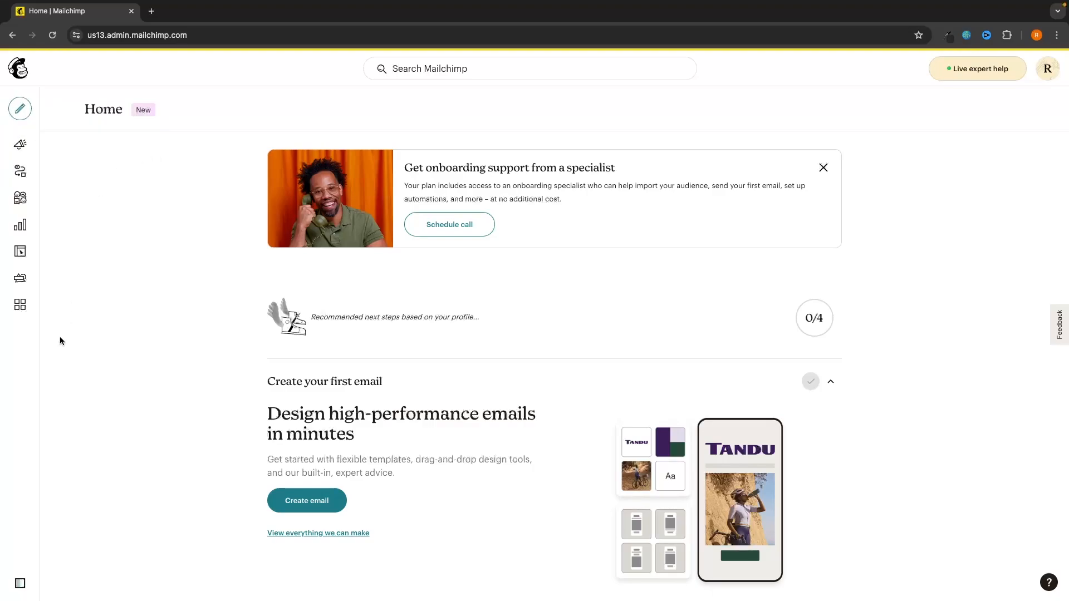
Step: Open the Domains section of the account profile
left_click(1048, 69)
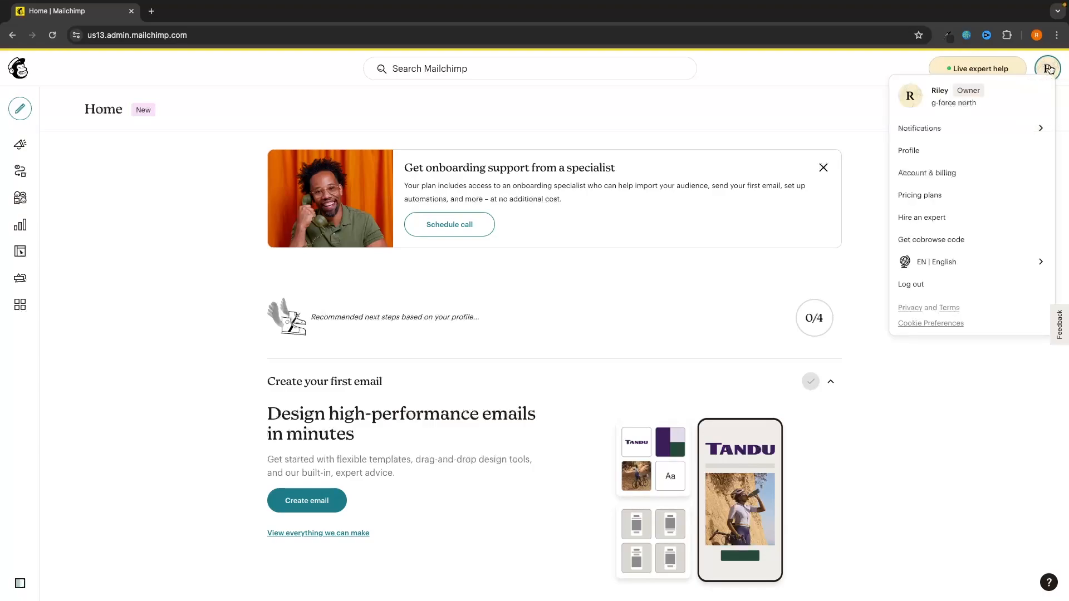
left_click(909, 154)
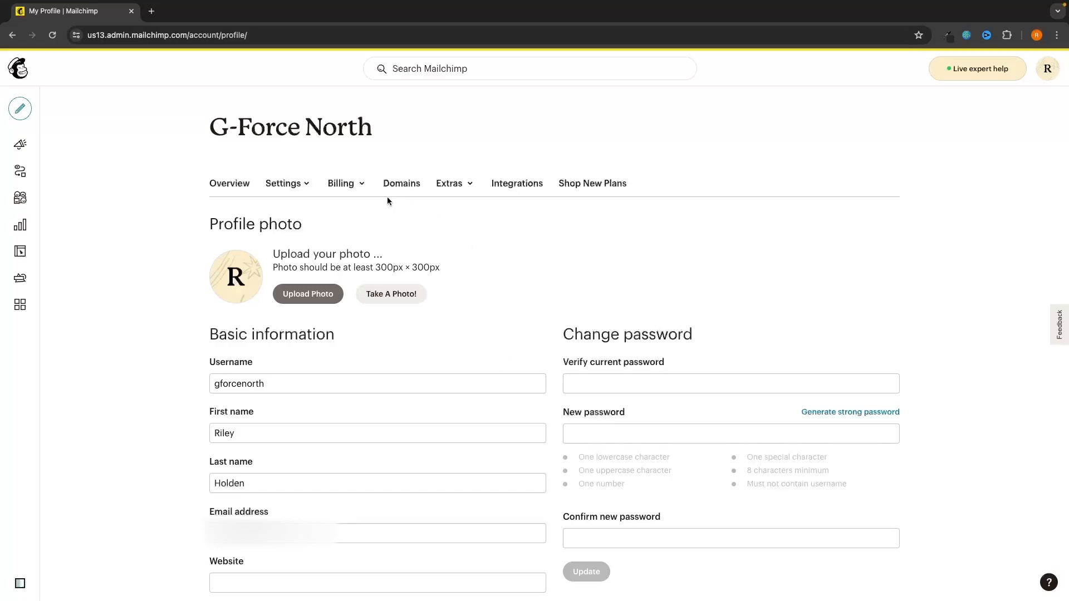
left_click(402, 185)
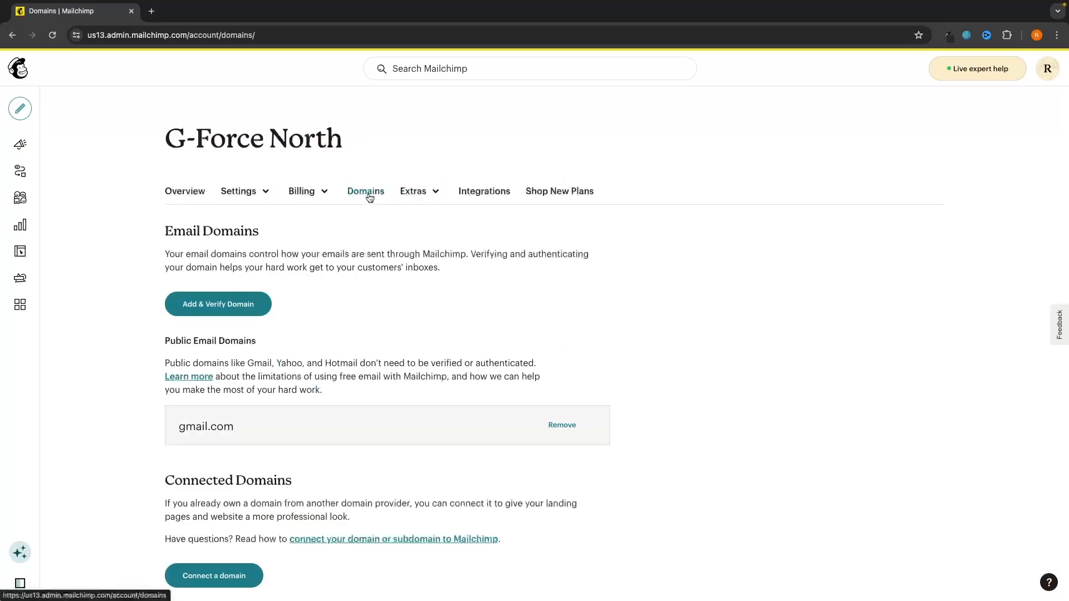
scroll(650, 321, "down", 2)
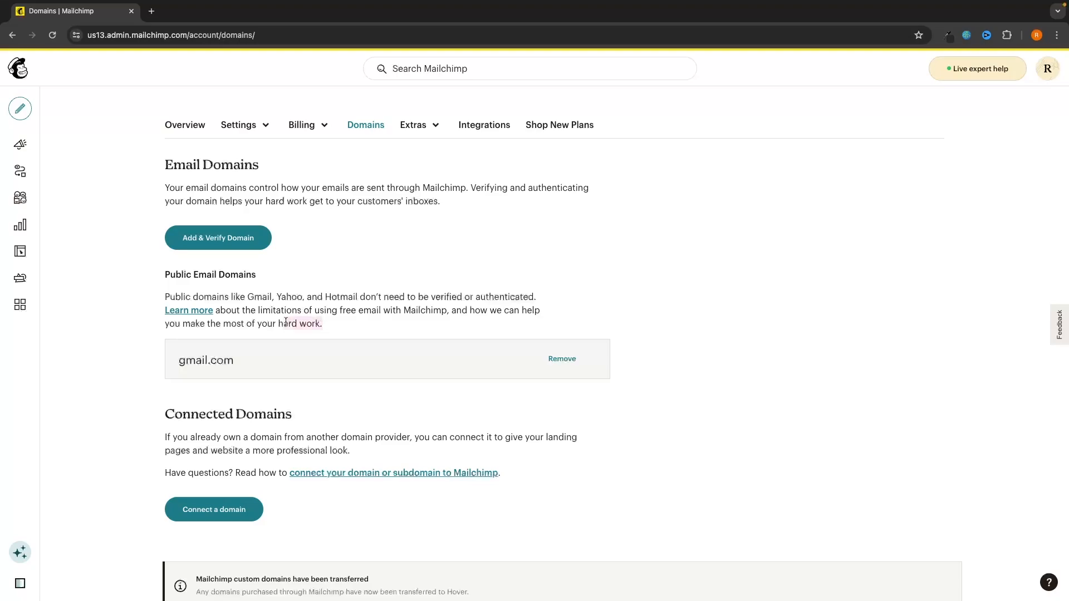
Step: Read the Email Domains notes on public-domain limitations and connecting your own domain
triple_click(304, 323)
left_click(303, 323)
left_click_drag(259, 306, 449, 311)
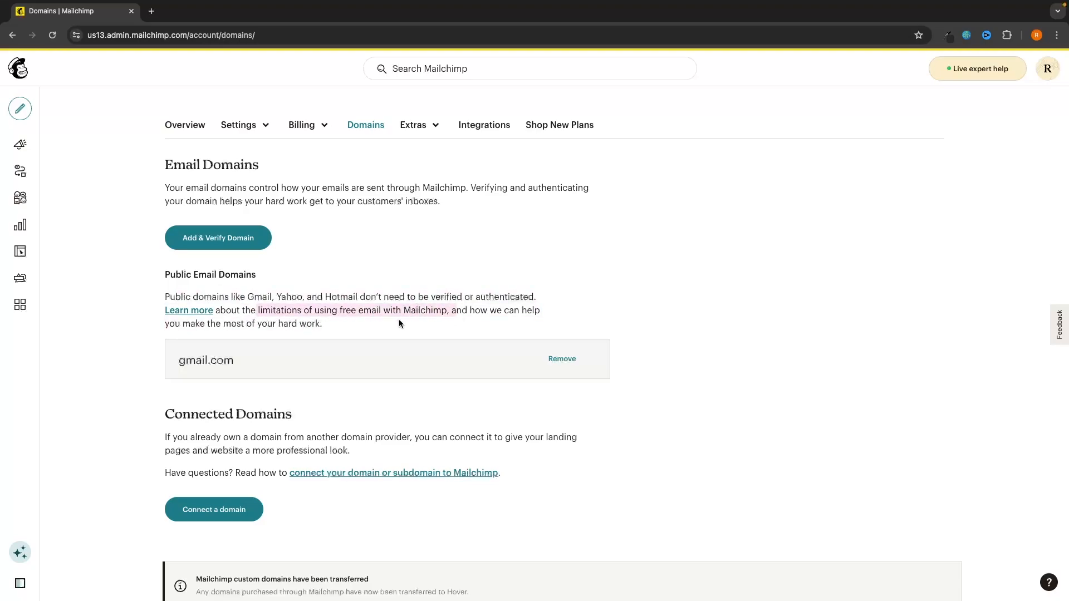
left_click(173, 364)
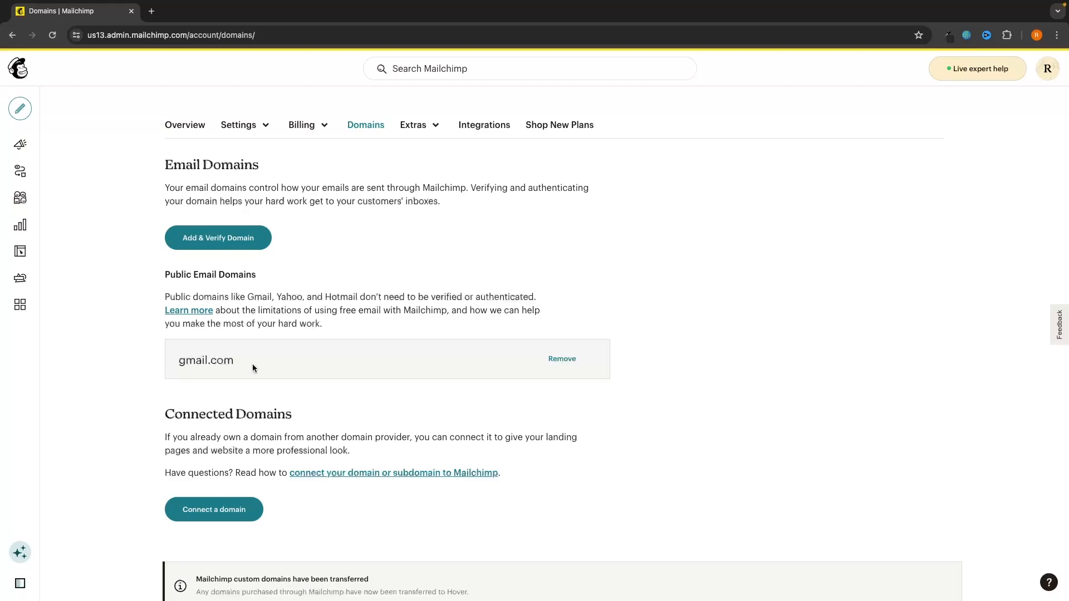
scroll(303, 359, "down", 2)
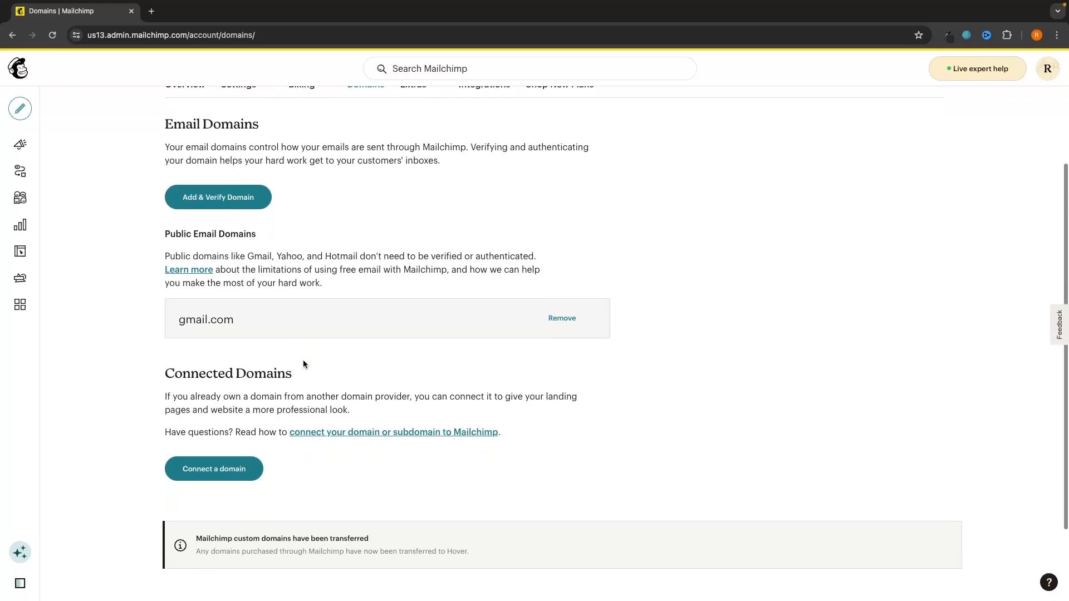
left_click_drag(156, 377, 393, 391)
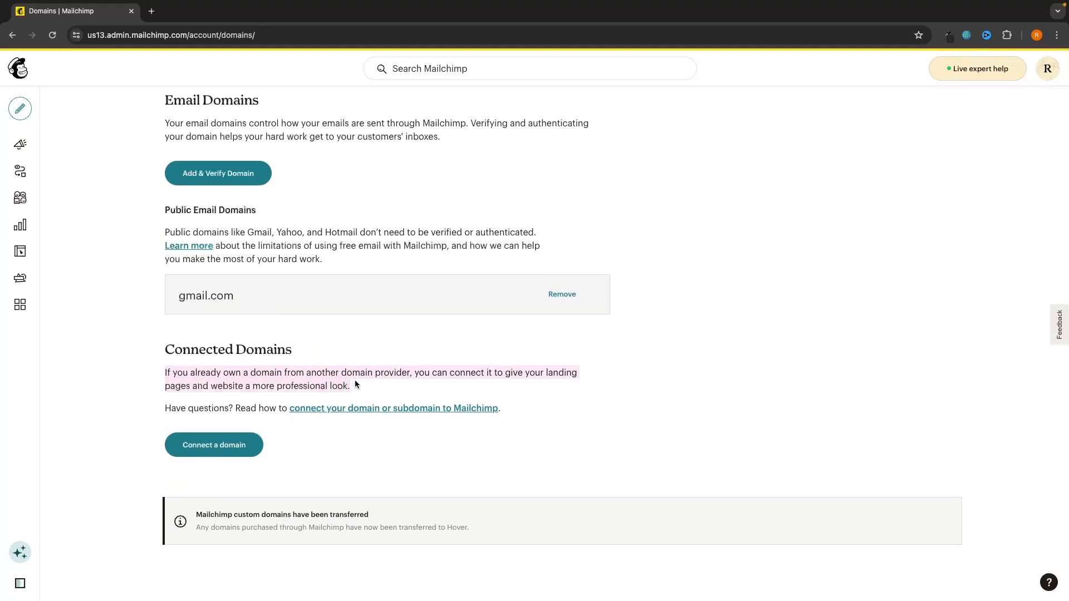
left_click(404, 393)
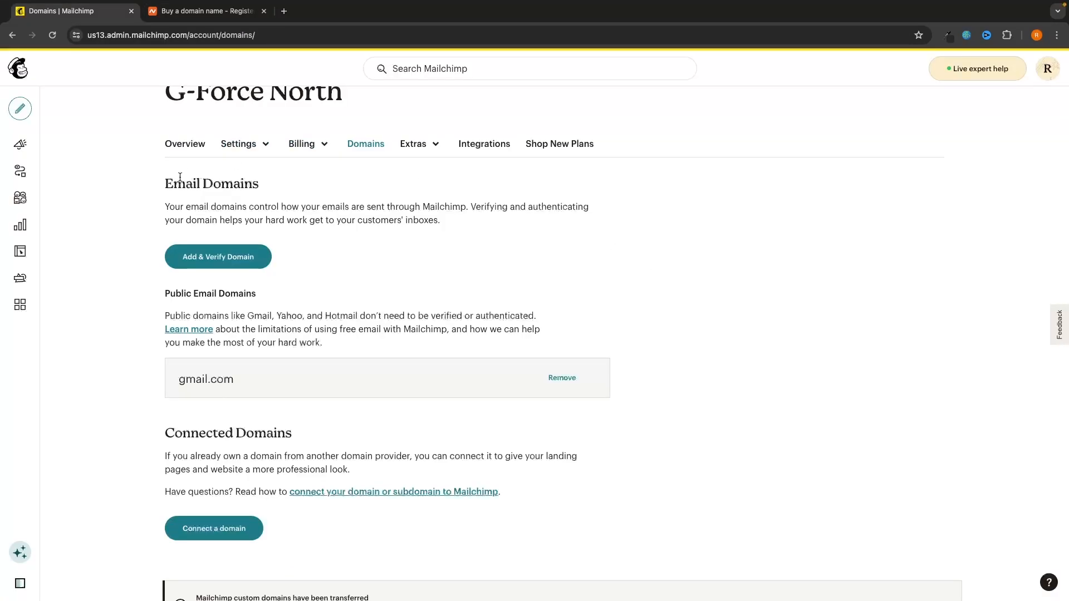
Step: Highlight the Email Domains heading on Mailchimp's Domains page
left_click_drag(165, 183, 264, 181)
Step: Start Add & Verify Domain, paste an address at the domain, and send the verification email
left_click(269, 182)
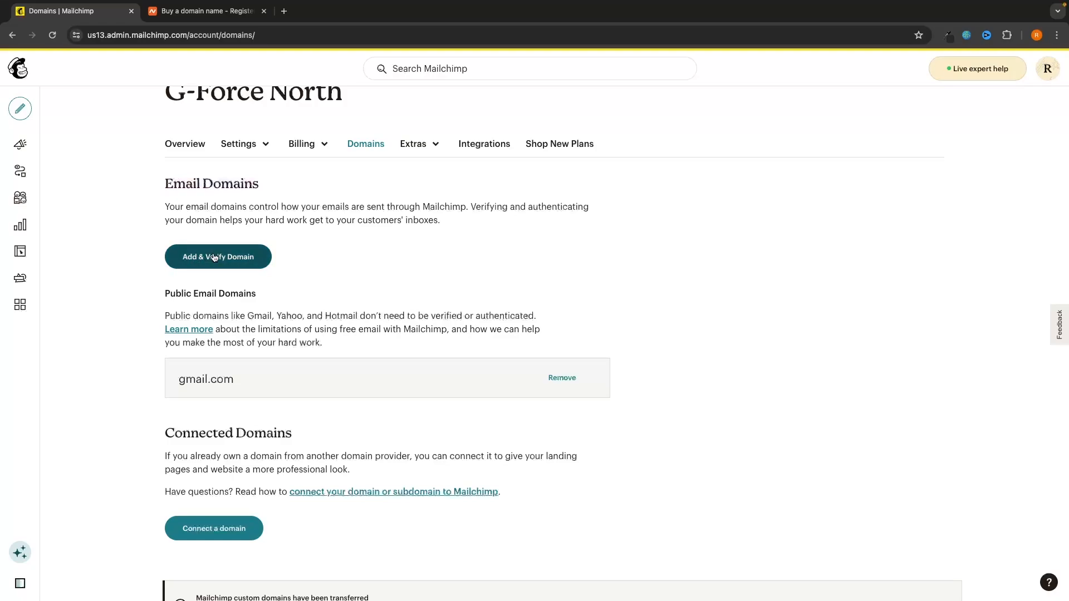
left_click(238, 266)
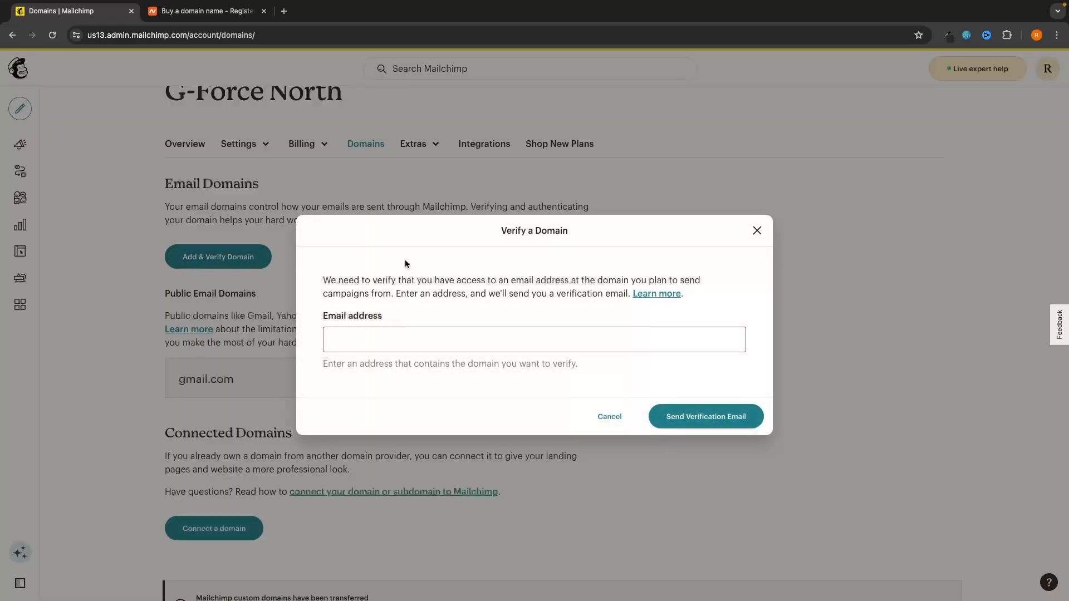
left_click(370, 339)
key("ctrl+v")
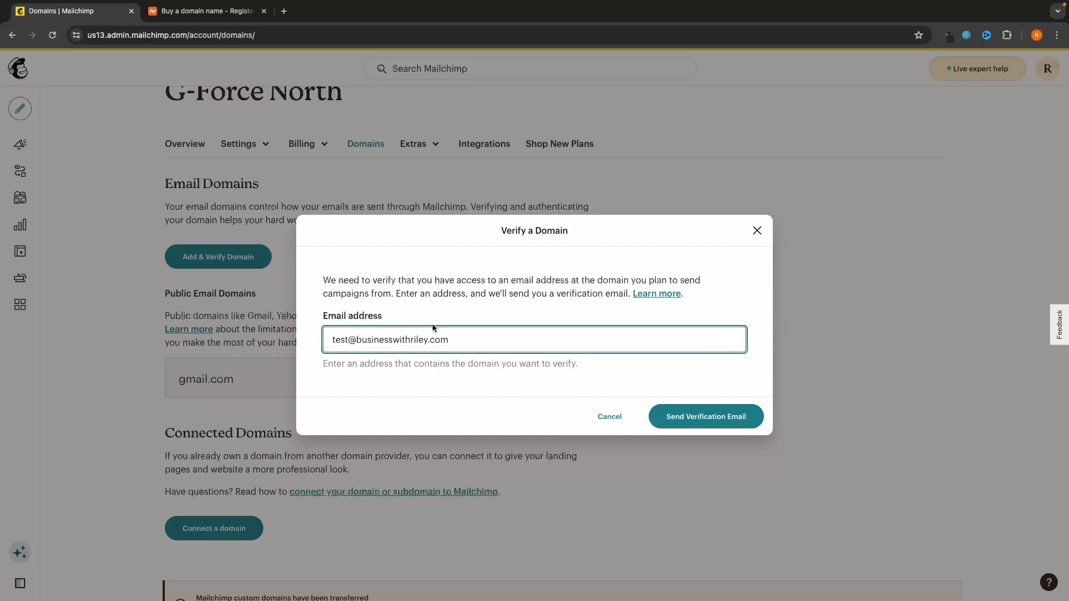
left_click(682, 413)
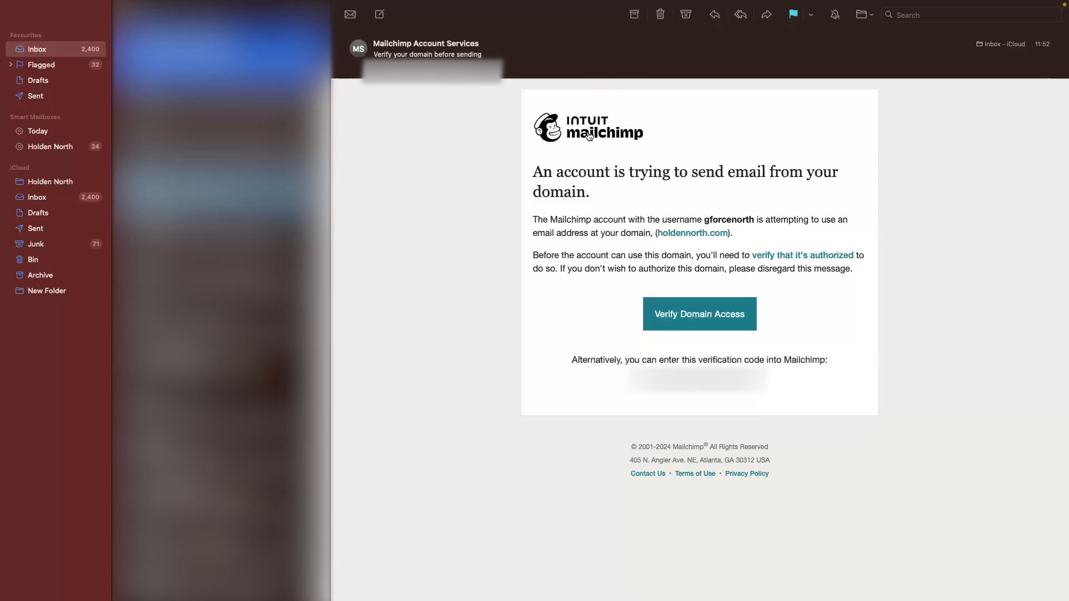
Step: Confirm access to the custom domain from Mailchimp's 'Verify your domain' email
left_click(703, 315)
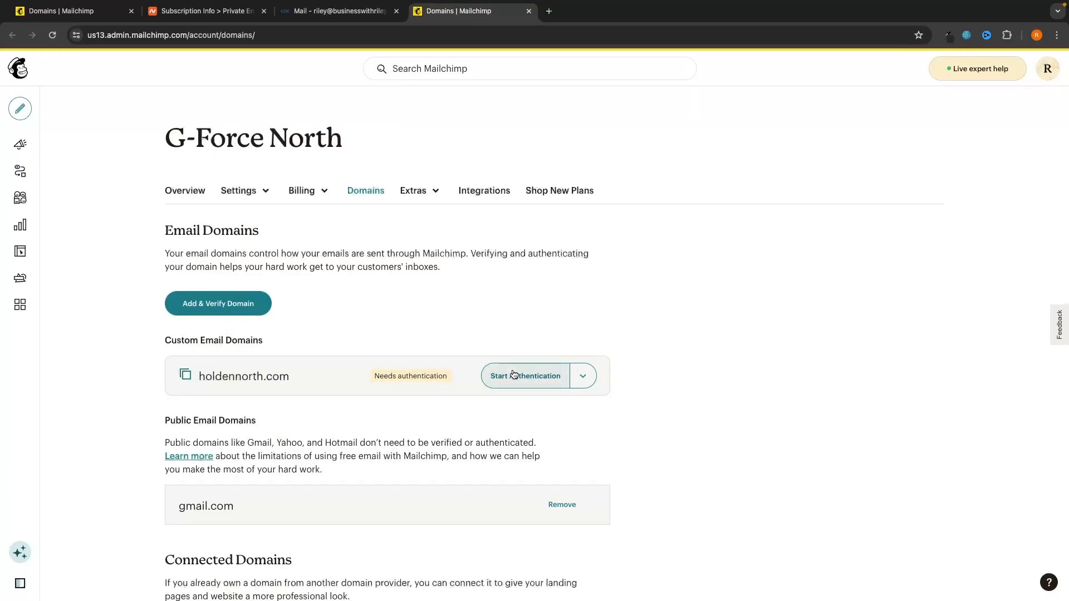
Step: Start authenticating holdennorth.com and have Cloudflare create its DNS records automatically
left_click(543, 379)
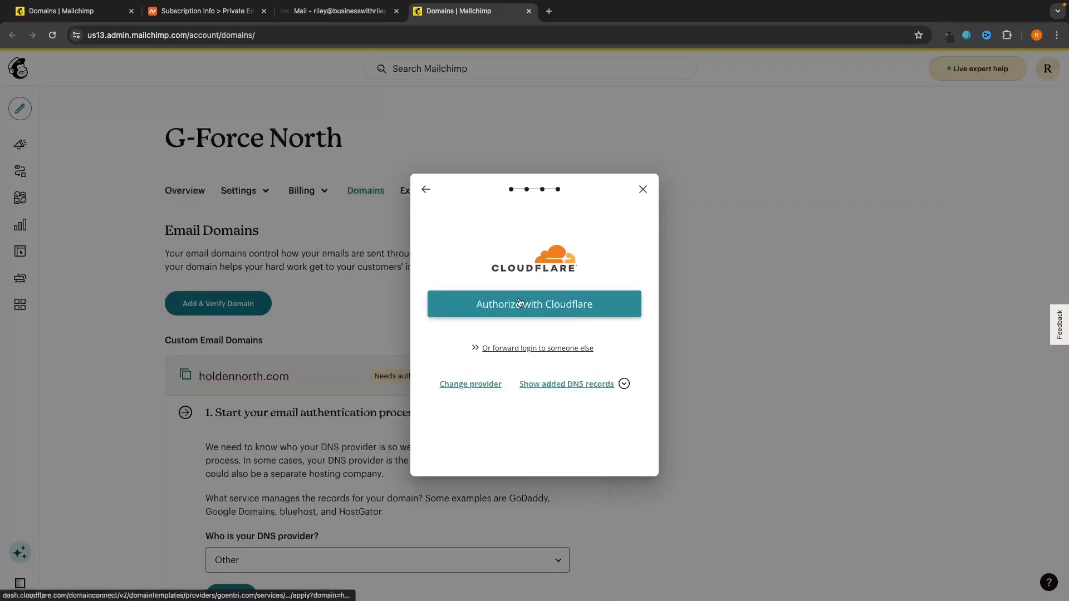
left_click(520, 303)
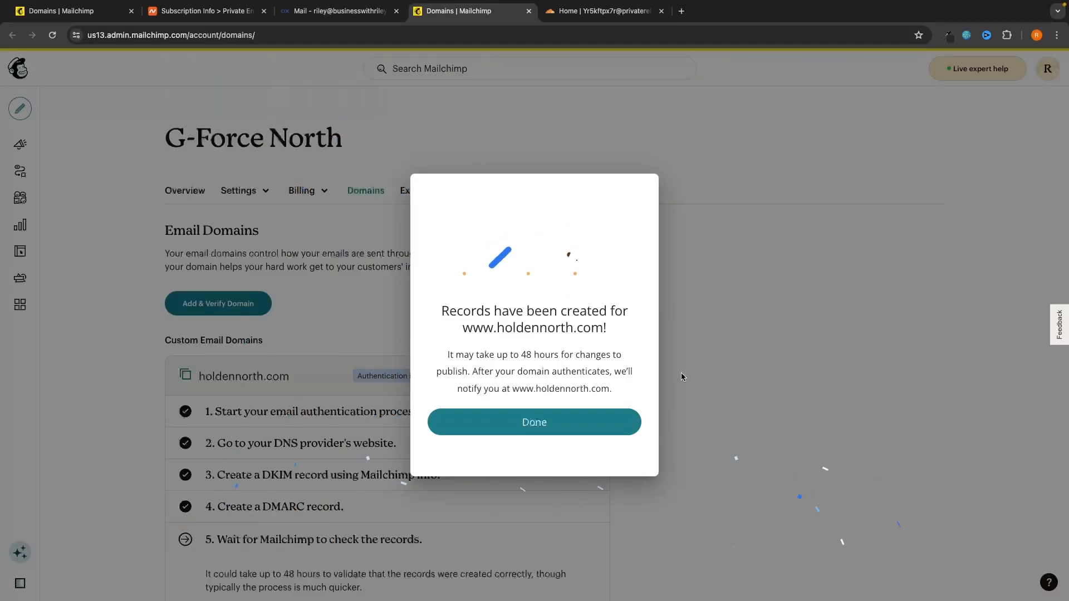
left_click(561, 425)
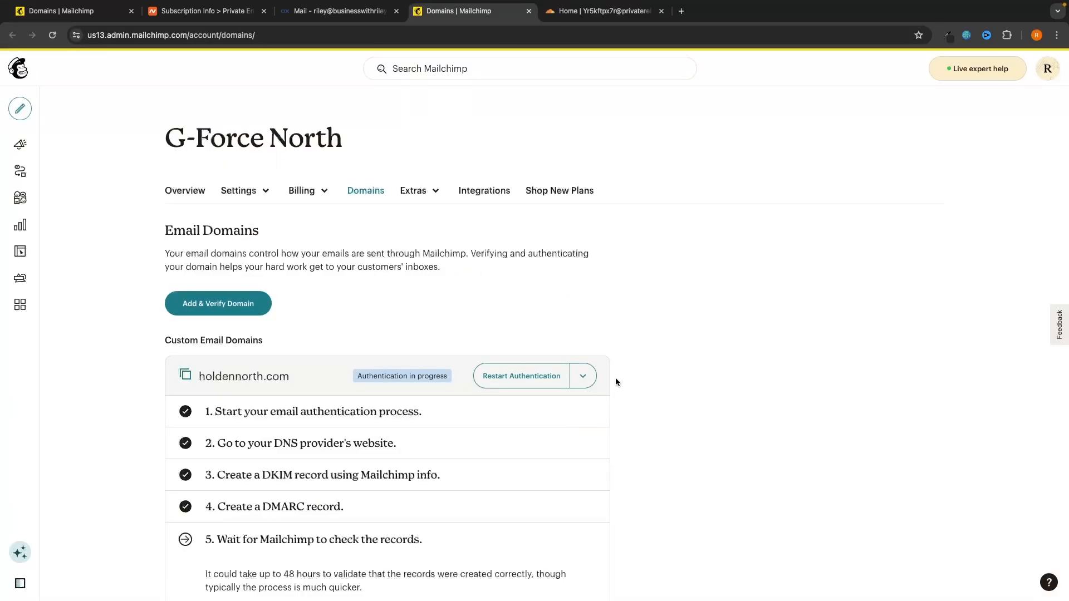
scroll(557, 334, "down", 1)
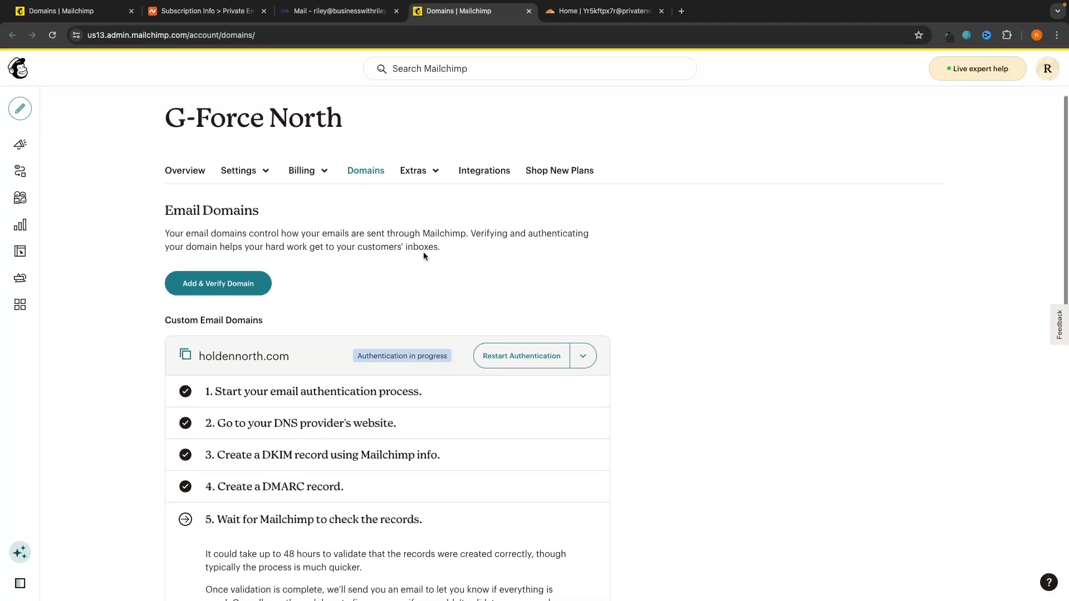
scroll(456, 306, "up", 1)
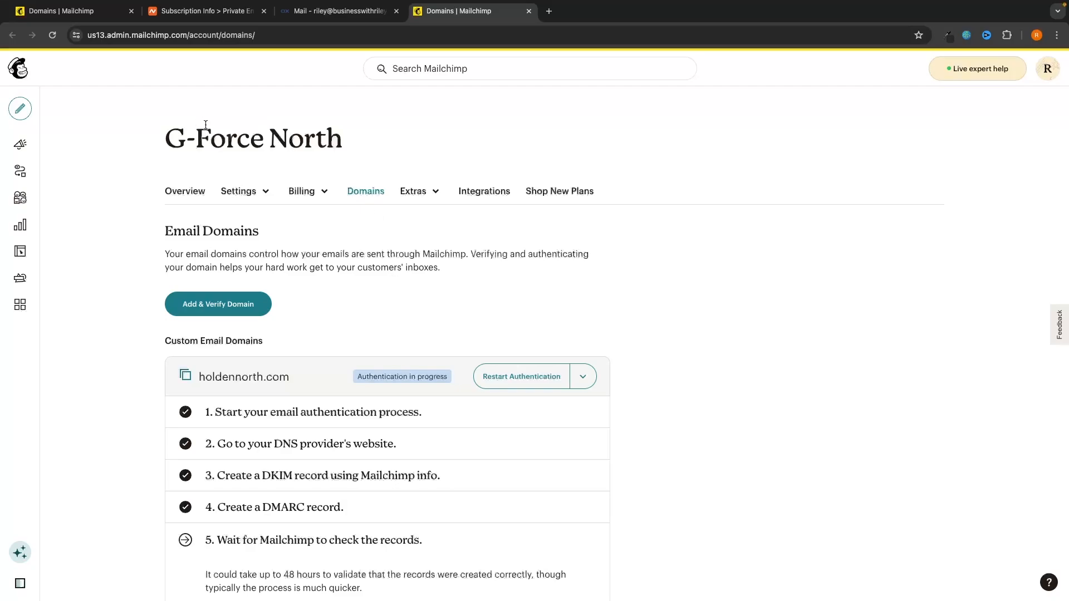
Step: Return to the Mailchimp home page and close the subscription, webmail and domains tabs
left_click(18, 68)
left_click(264, 11)
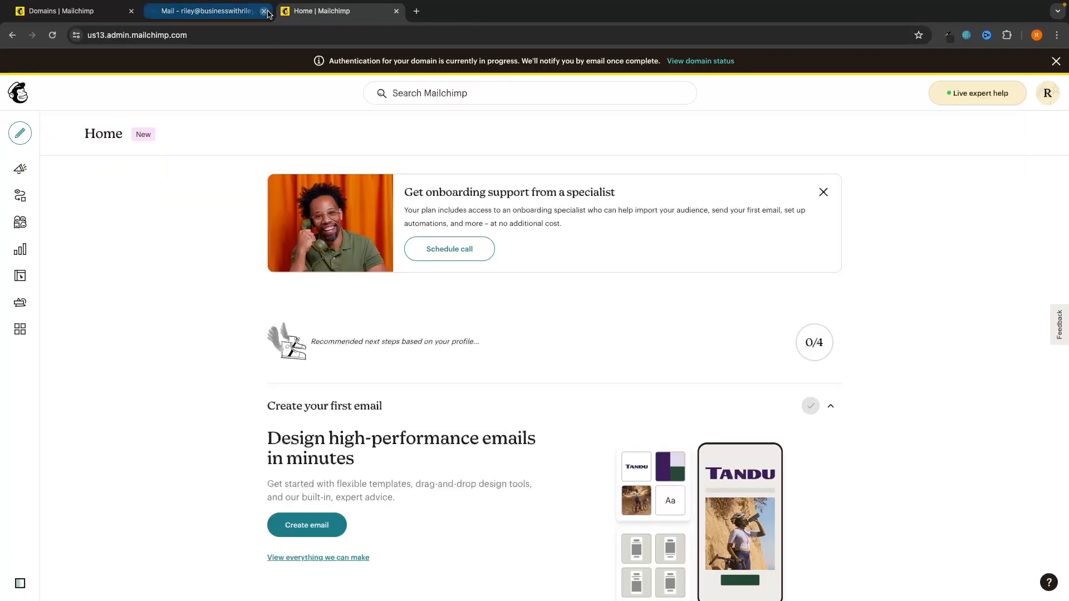
left_click(264, 11)
left_click(132, 11)
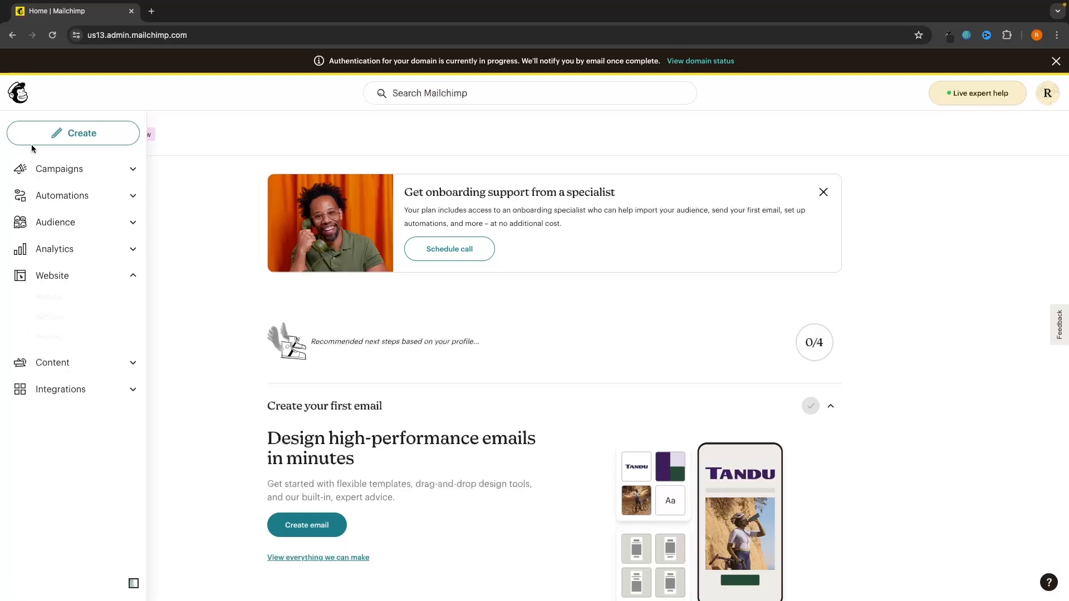
Step: Open the Audience Dashboard from the sidebar and collapse its sub-pages
left_click(44, 223)
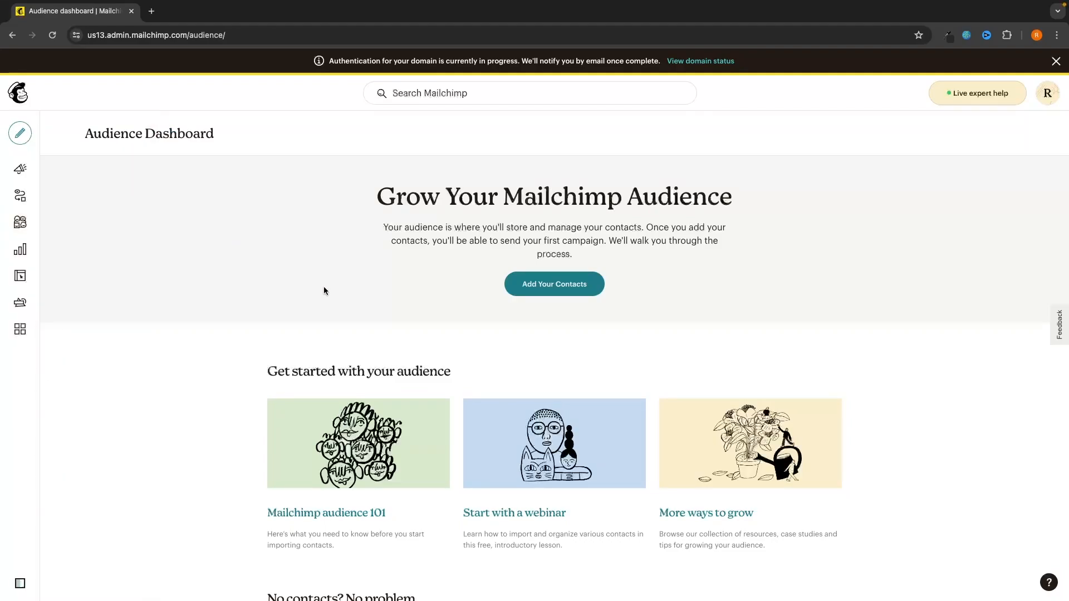
scroll(325, 290, "down", 1)
scroll(325, 289, "up", 1)
mouse_move(4, 165)
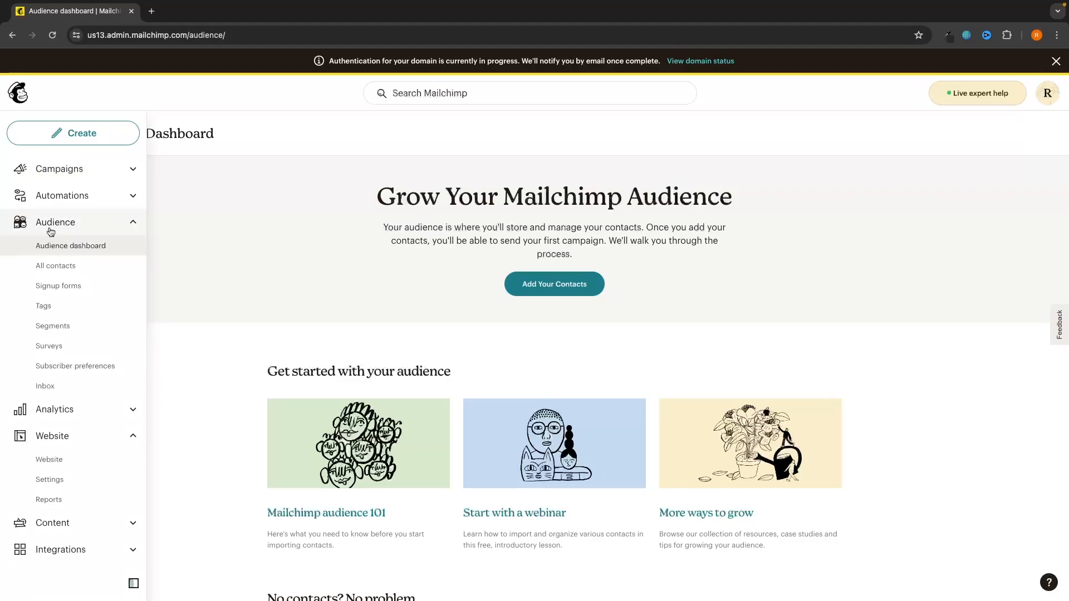
left_click(66, 222)
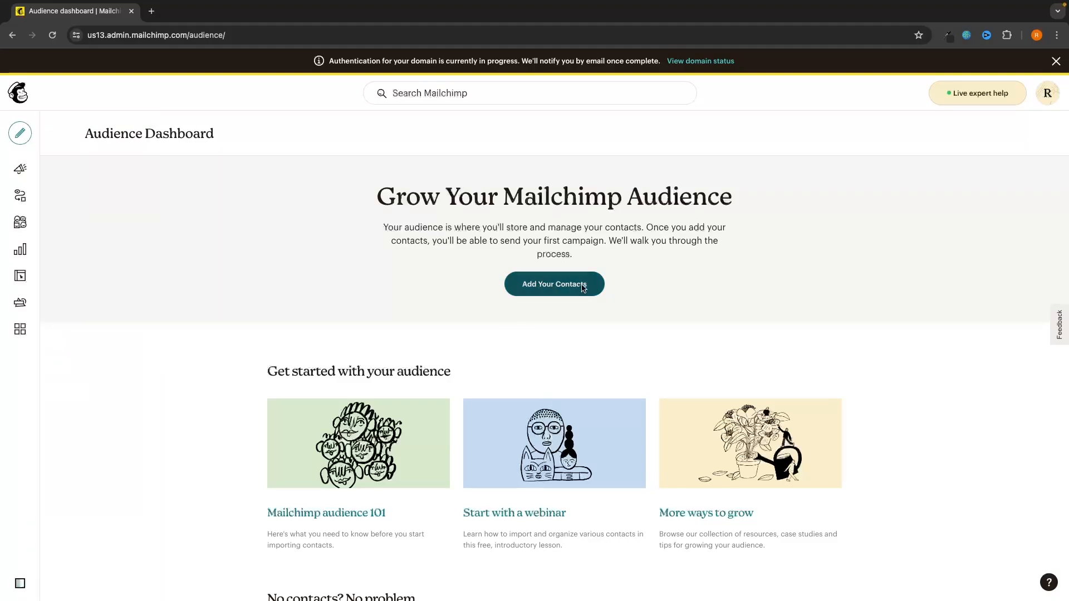
Step: Try adding contacts by importing from another service, then back out to the audience dashboard
left_click(557, 288)
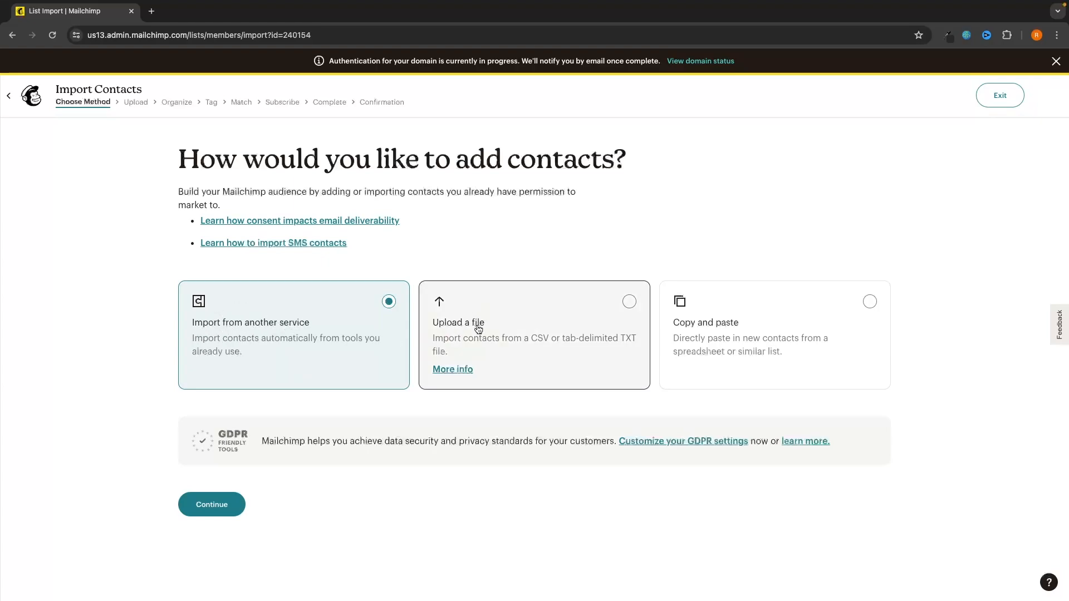
left_click(521, 287)
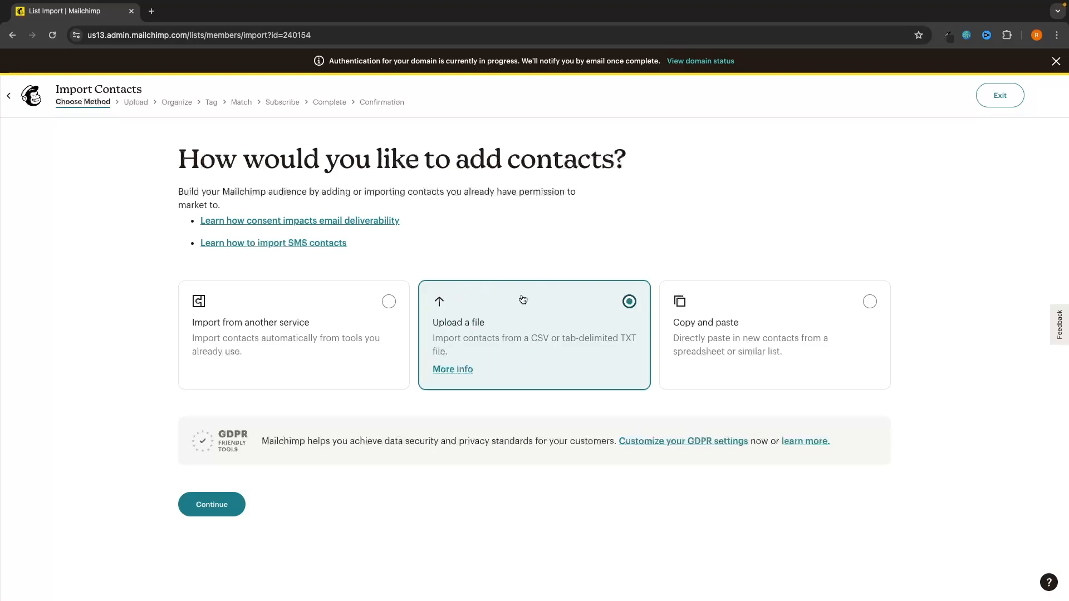
left_click(247, 292)
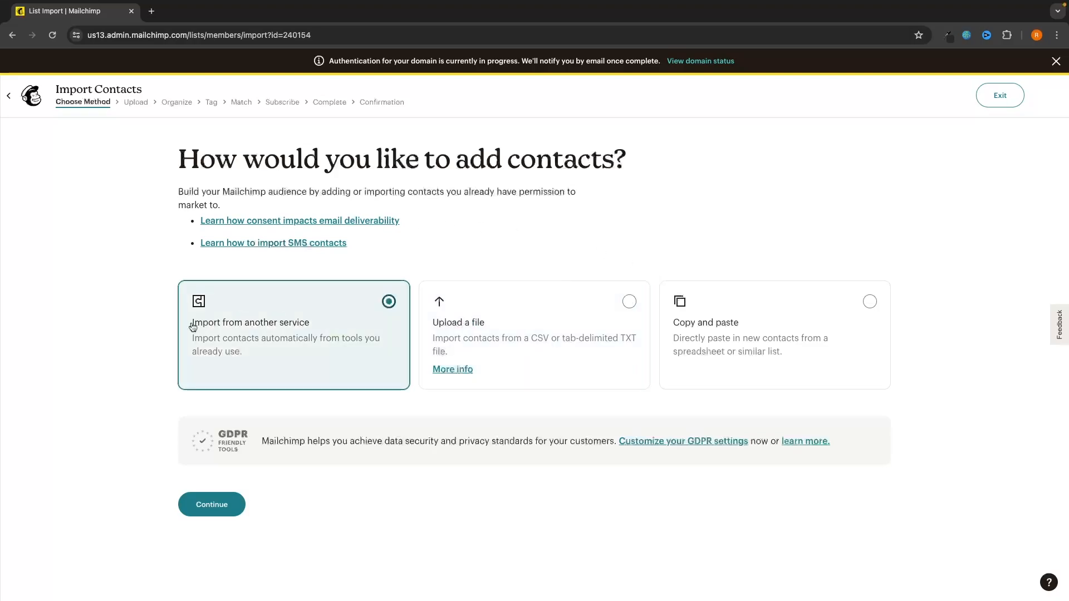
left_click(210, 505)
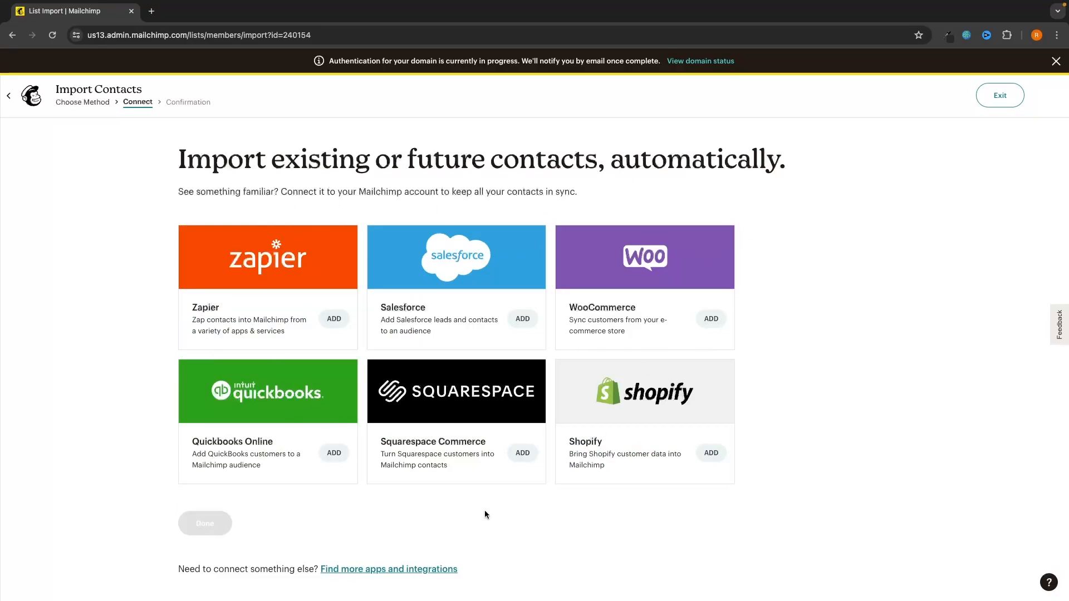
scroll(495, 432, "left", 5)
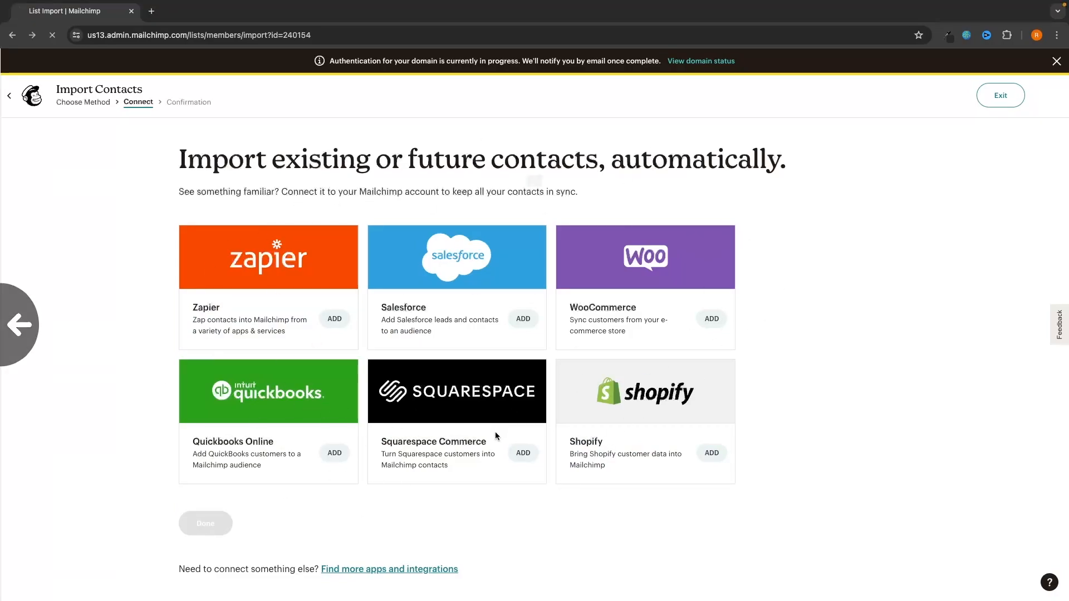
left_click(566, 224)
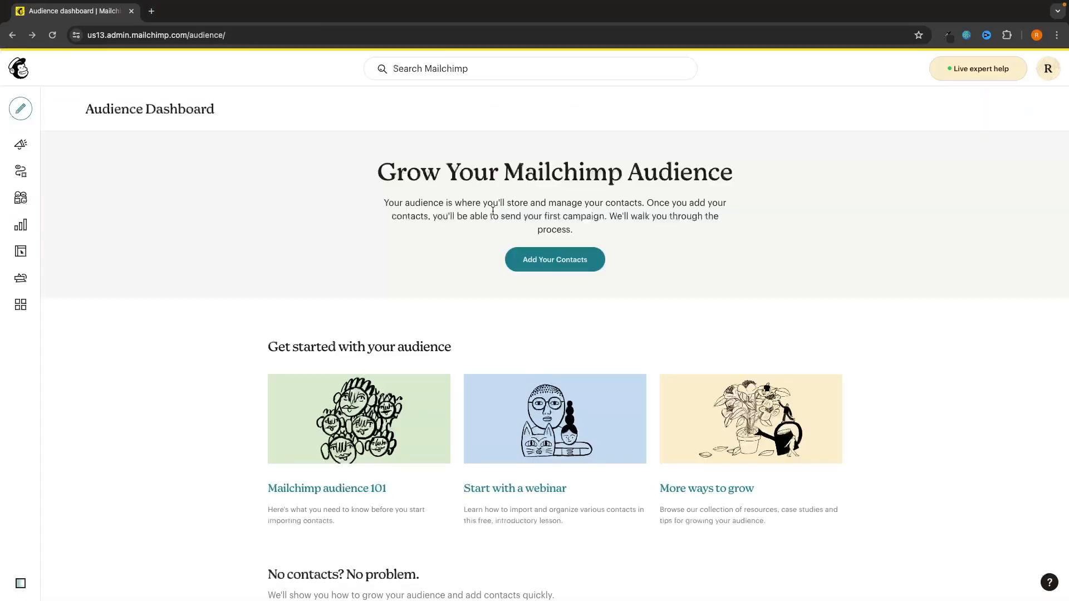
Step: Add contacts by uploading a file, reaching the Upload a file step
left_click(551, 261)
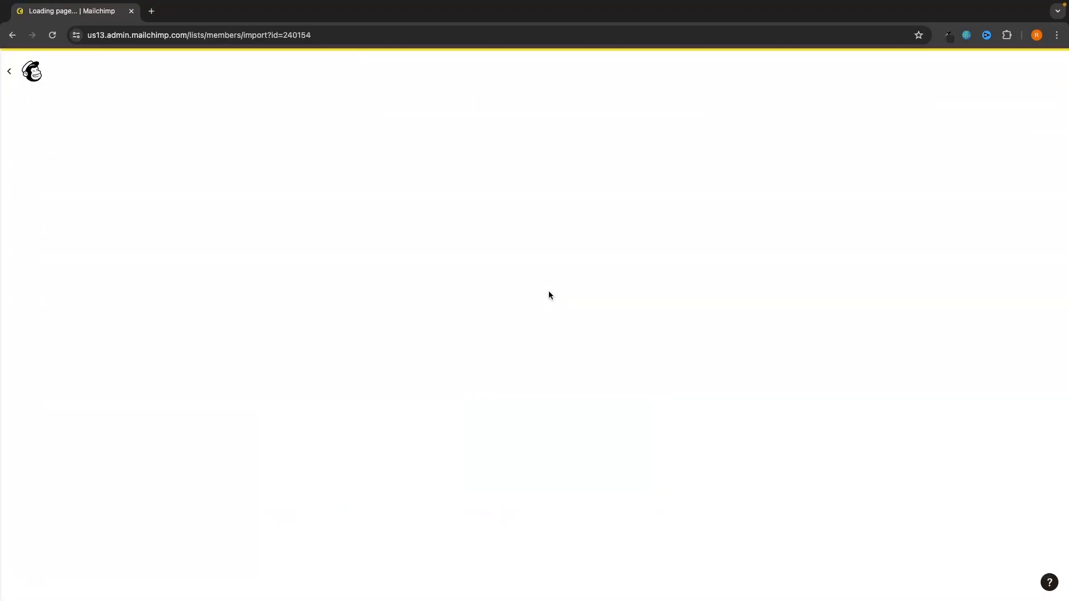
left_click(498, 306)
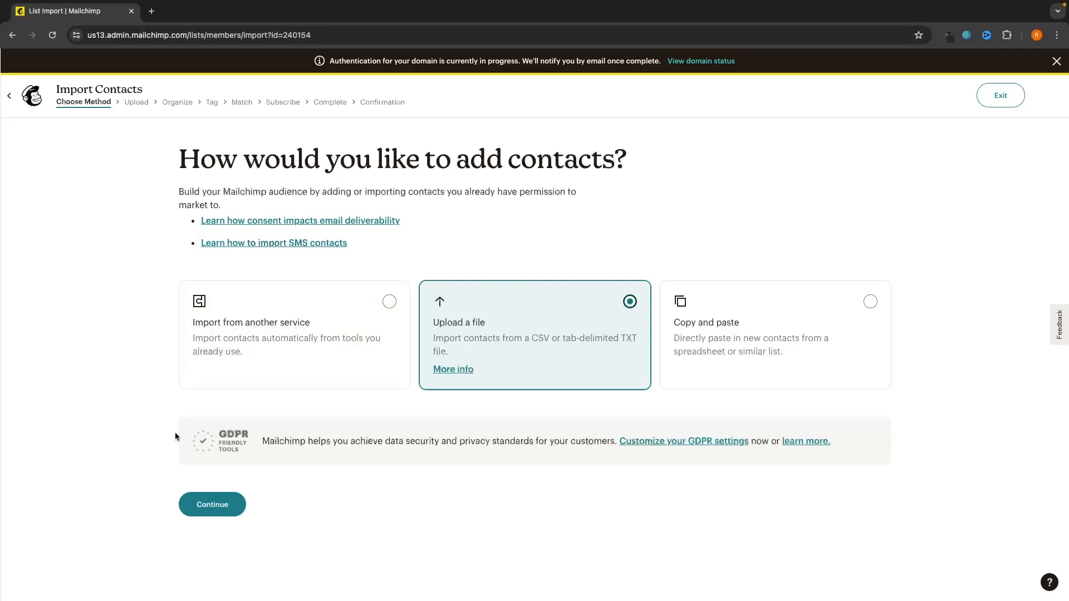
left_click(209, 500)
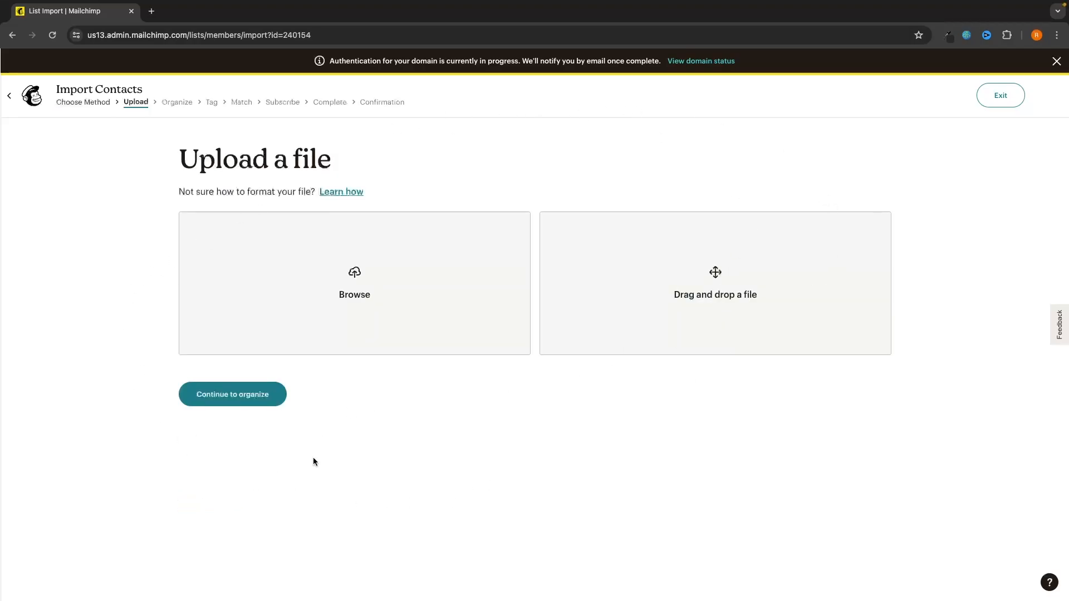
key("ctrl+t")
Step: Search YouTube for 'how to export contacts in mailerlite' and browse the results
type("youtube.com")
key("Return")
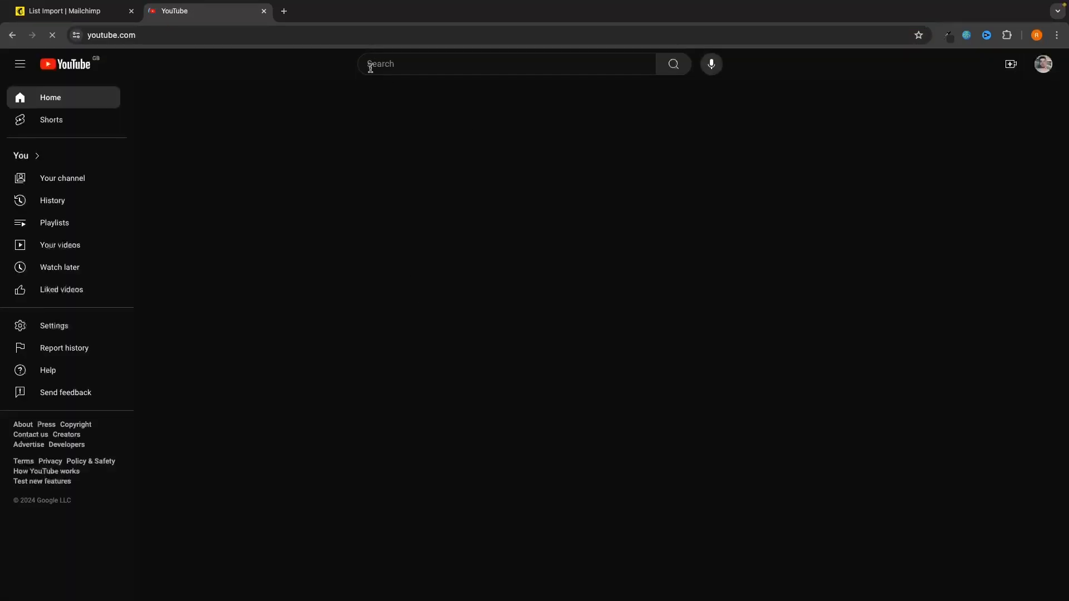
left_click(423, 66)
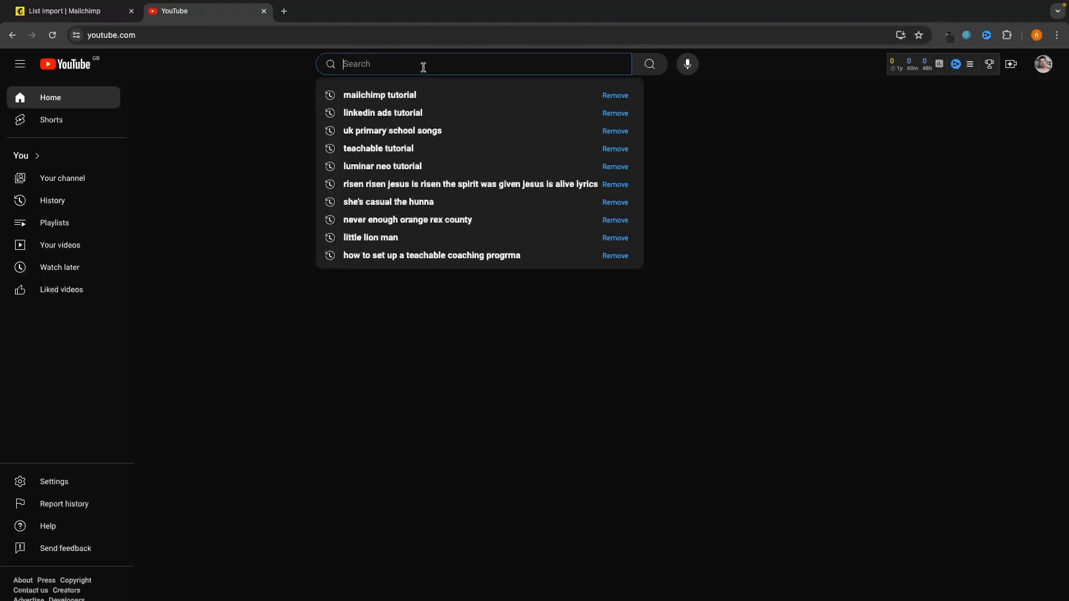
type("how to ")
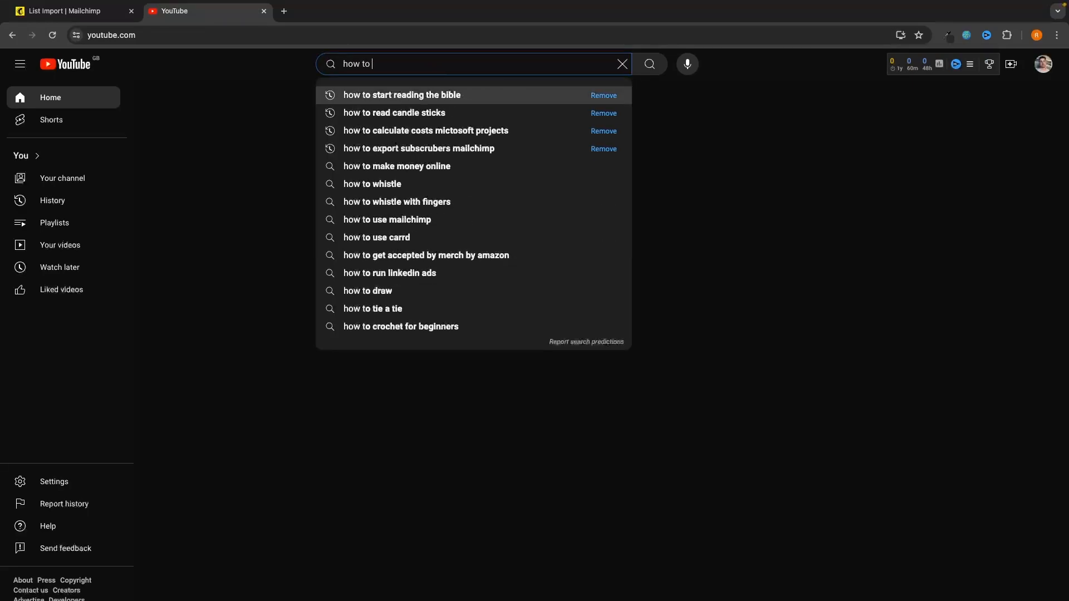
type("export contacts in ")
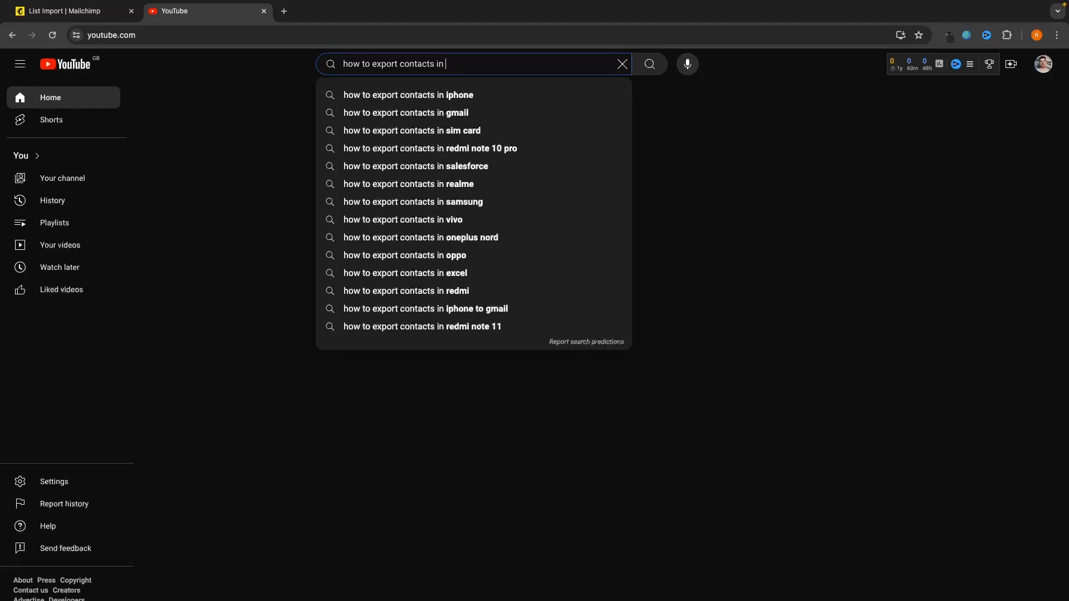
type("aweber")
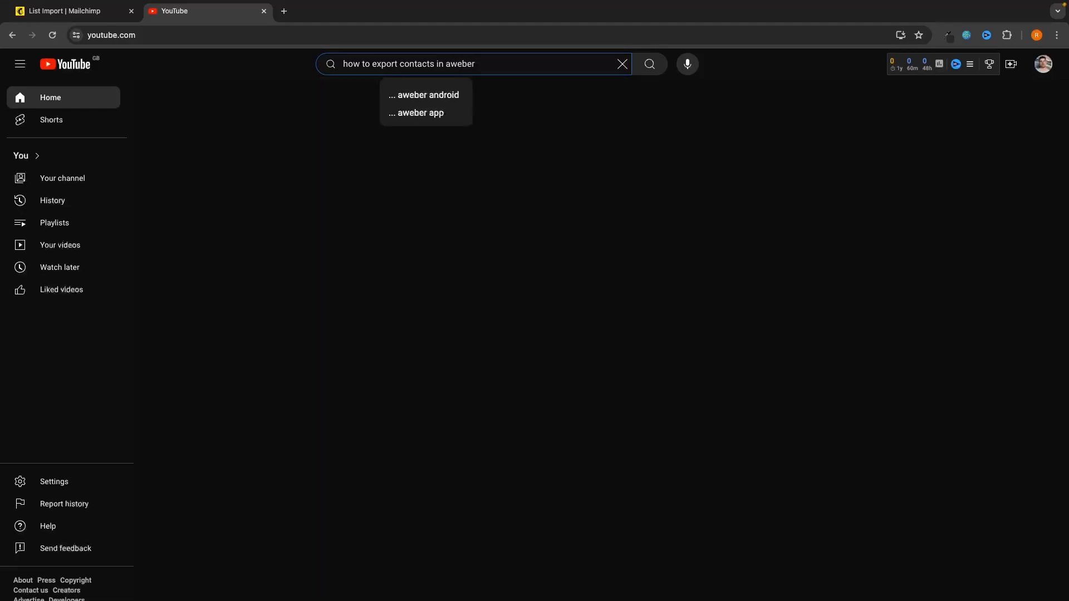
key("BackSpace")
key("BackSpace")
key("BackSpace")
key("BackSpace")
key("BackSpace")
key("BackSpace")
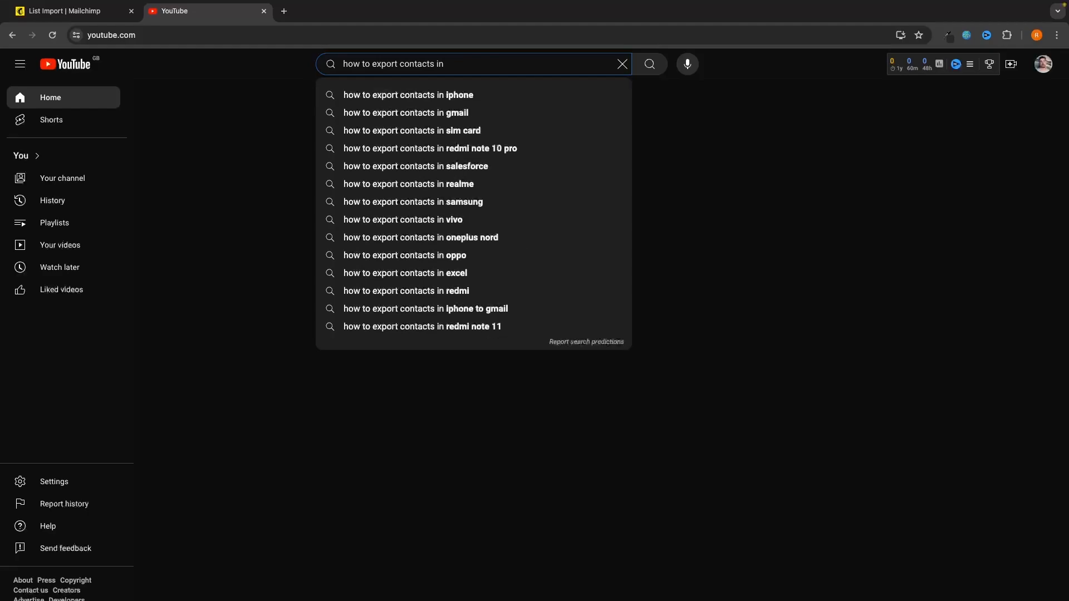
type("mailerlite")
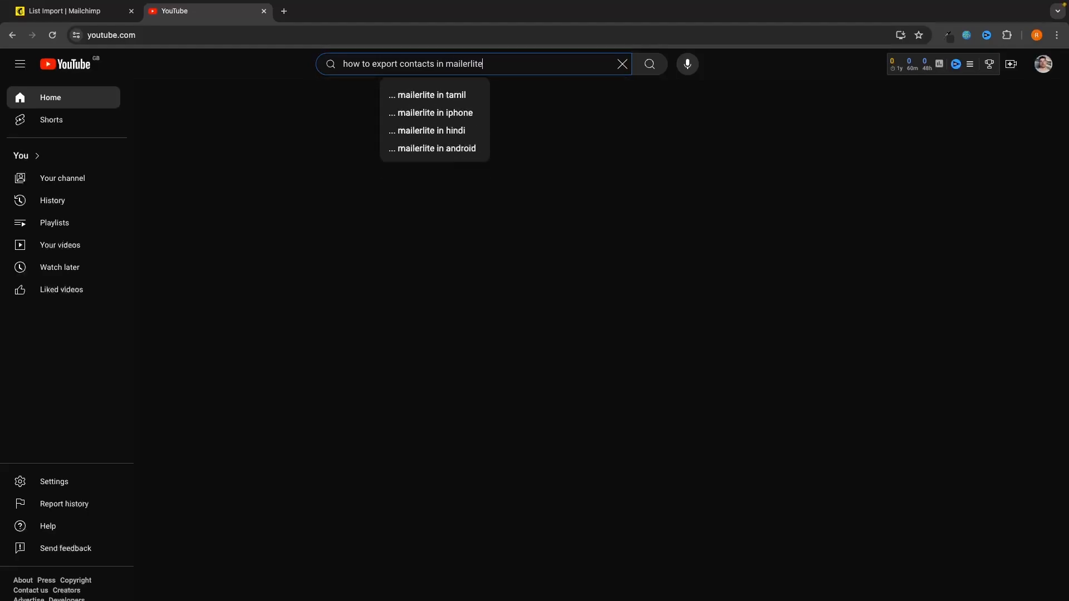
key("Return")
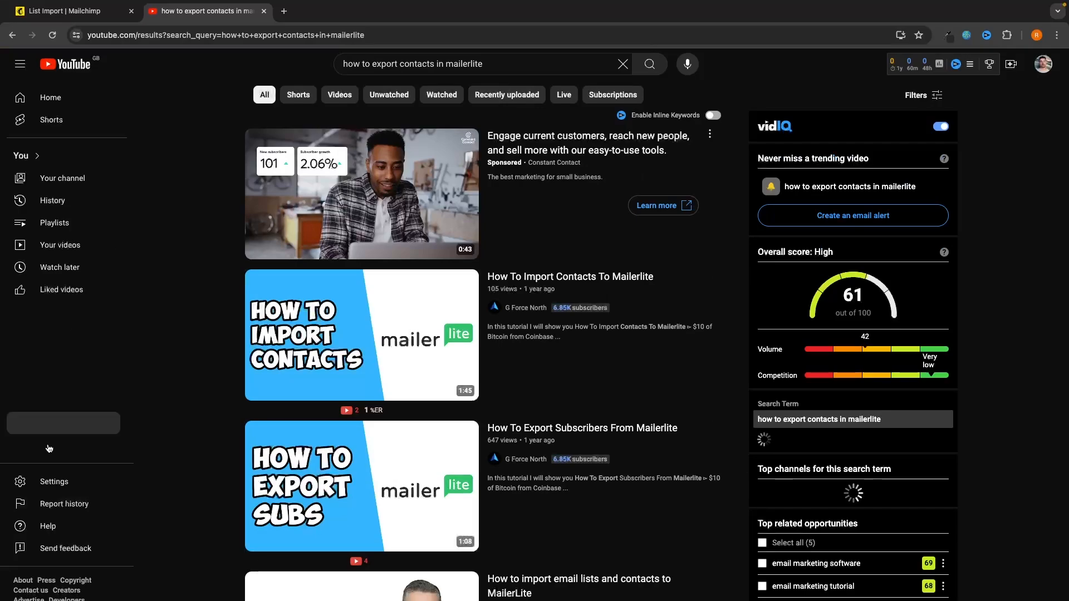
mouse_move(555, 315)
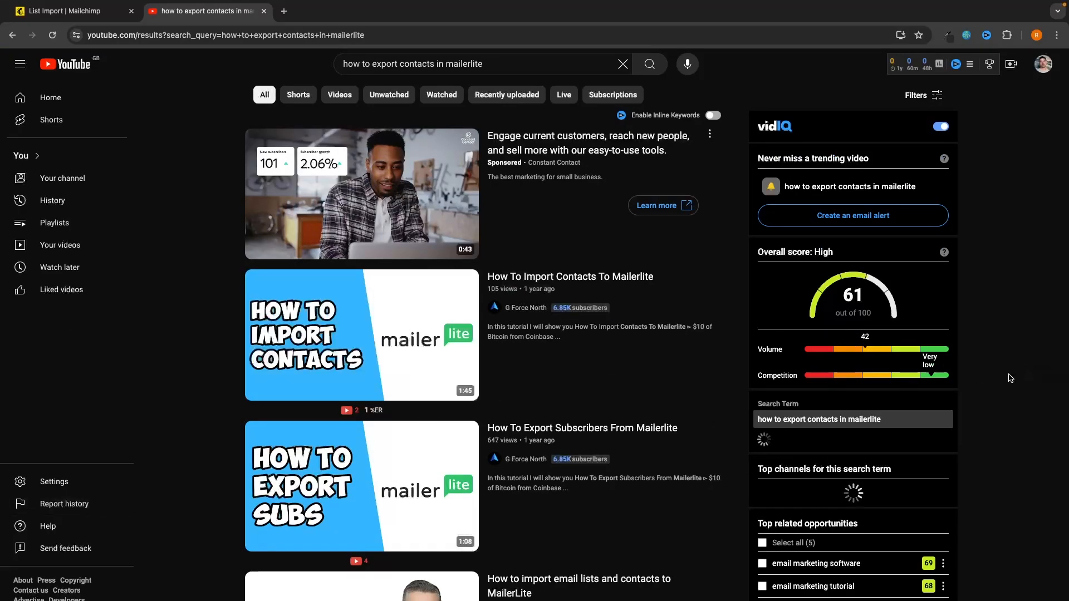
scroll(551, 362, "down", 2)
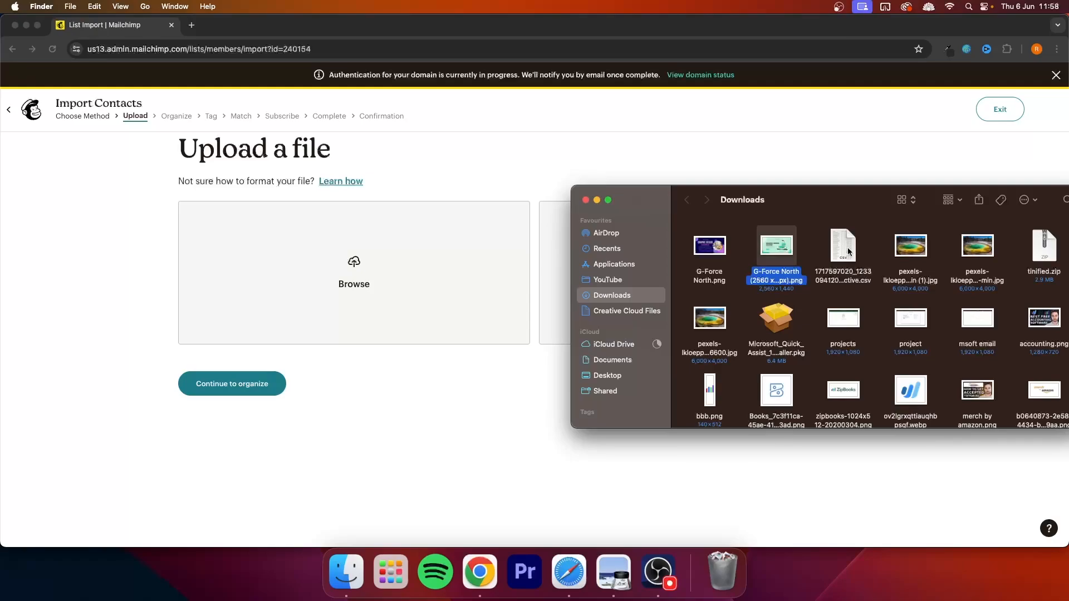
Step: Upload the subscribers_active CSV, keep g-force north as the target audience, and continue to tagging
left_click_drag(848, 251, 554, 265)
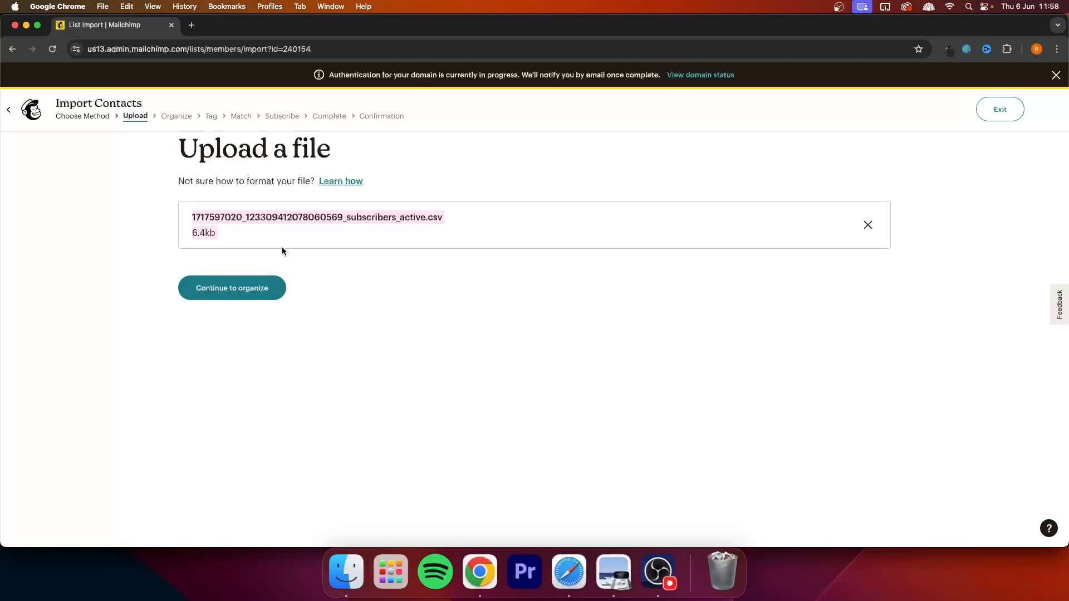
left_click(224, 280)
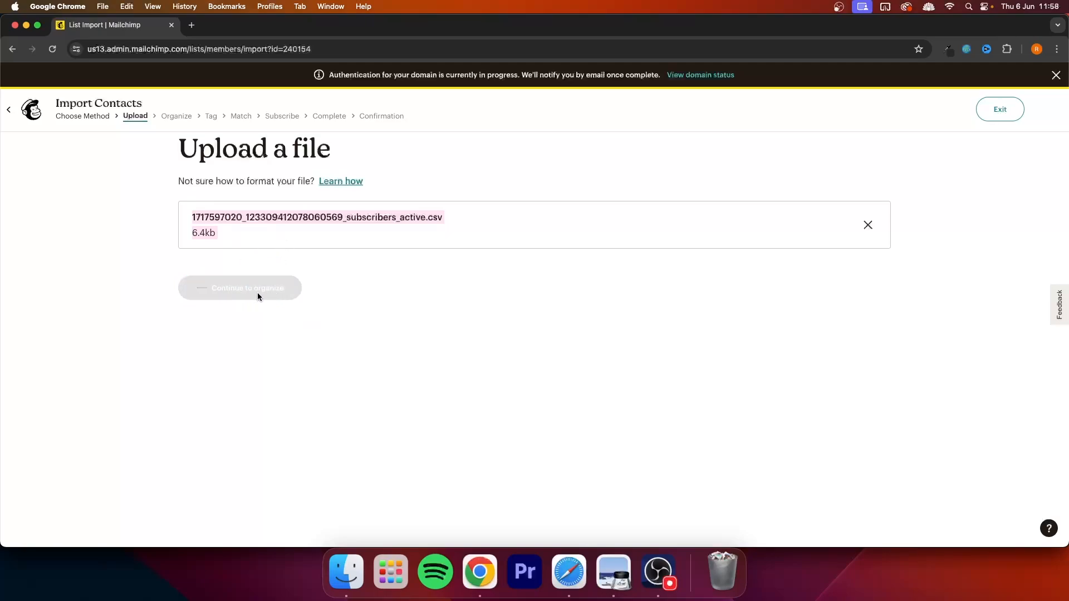
left_click(223, 207)
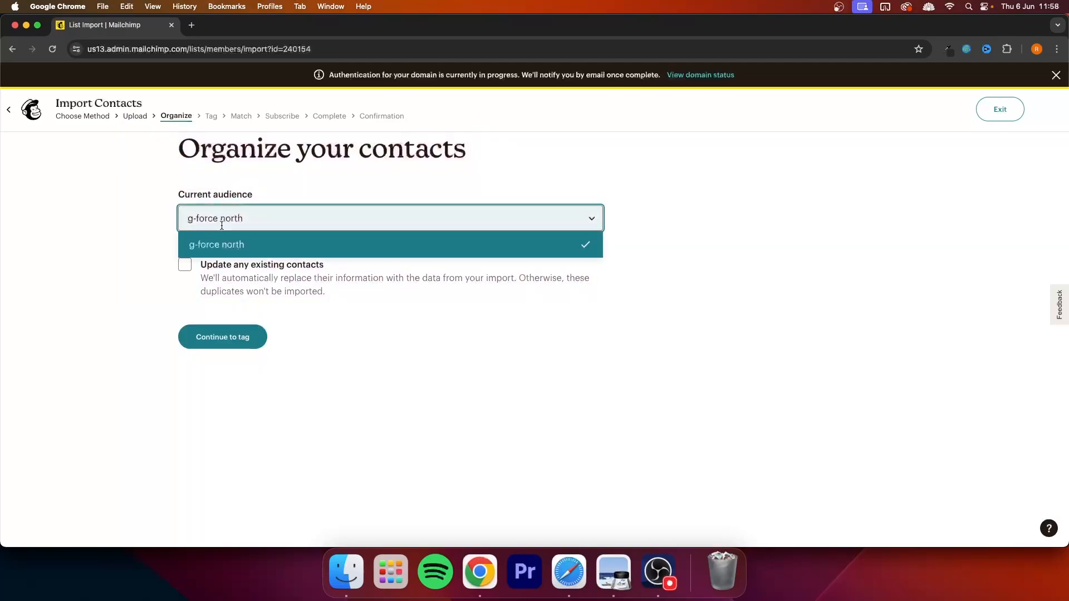
left_click(207, 244)
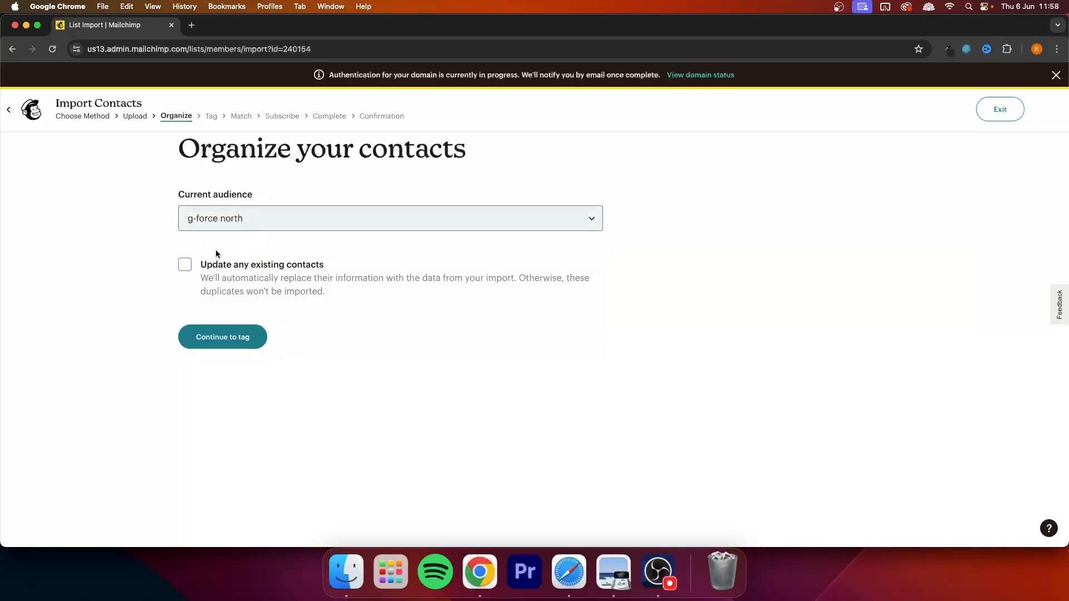
left_click(230, 347)
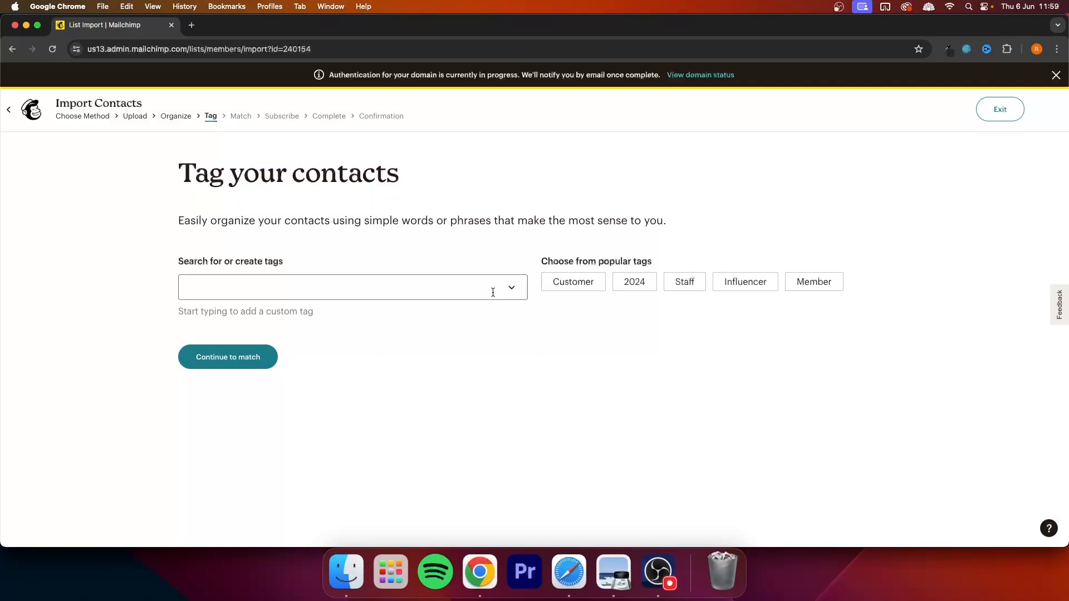
Step: Skip tags, review the 124 recognized contacts in column matching, and continue to Subscribe
key("ctrl+super+f")
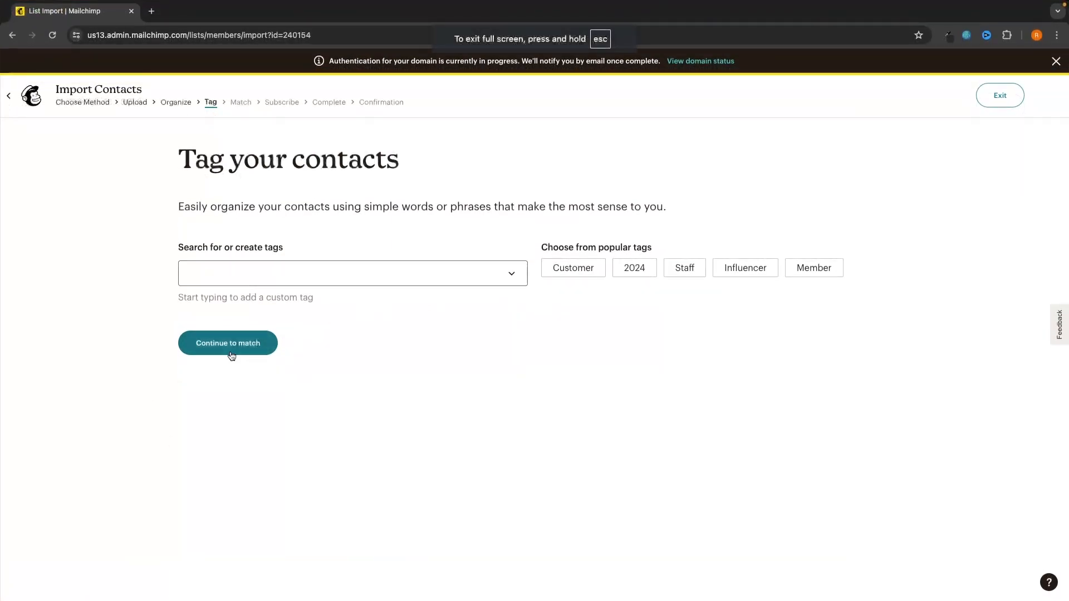
left_click(244, 347)
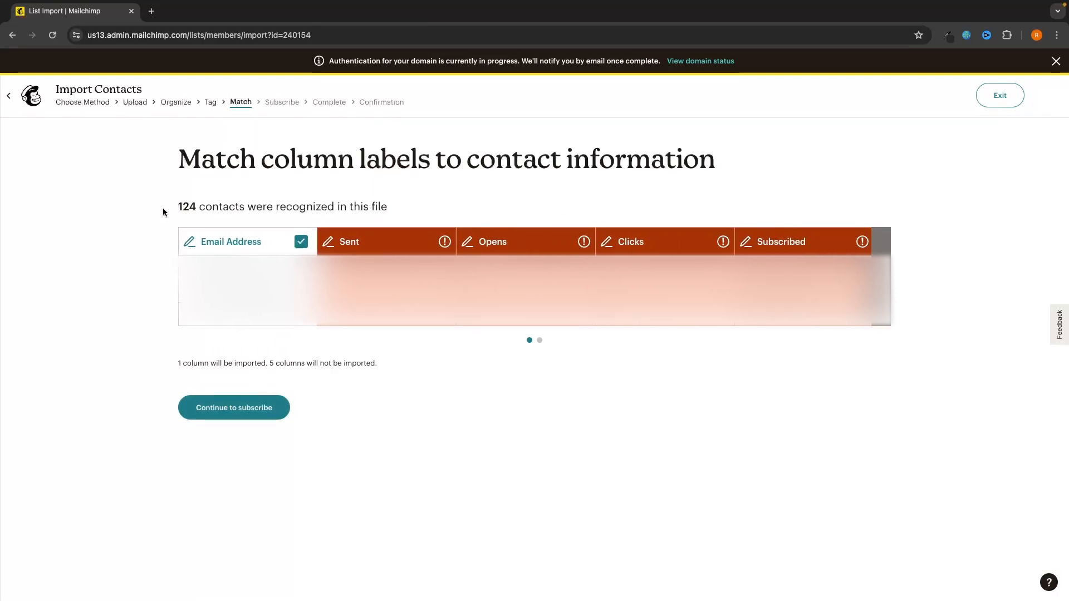
left_click_drag(163, 208, 413, 209)
left_click(412, 208)
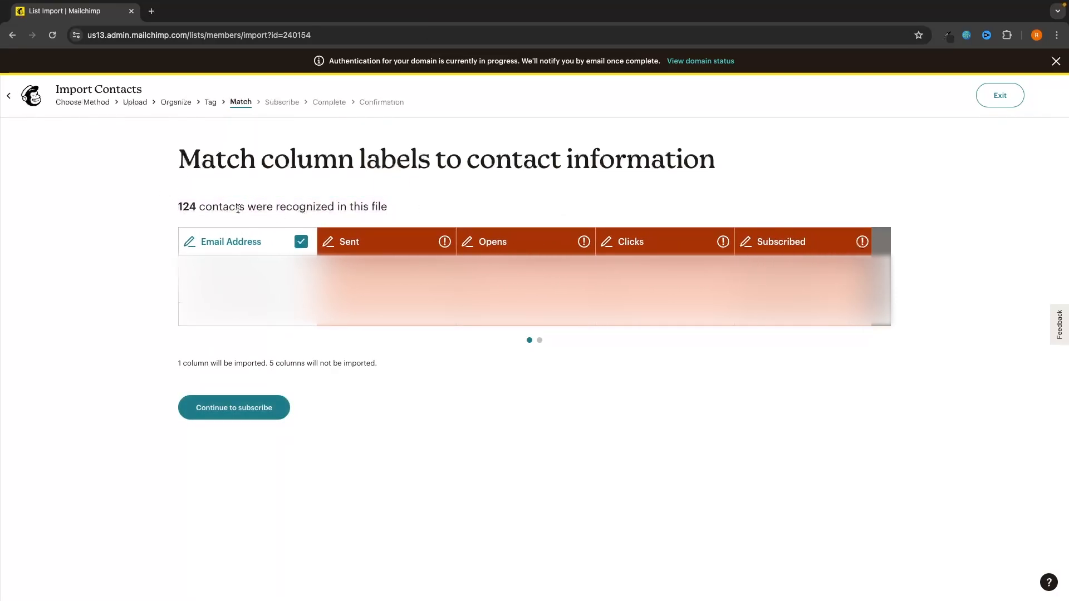
left_click_drag(180, 205, 413, 210)
left_click(414, 210)
left_click_drag(180, 205, 405, 208)
left_click(406, 209)
left_click(205, 413)
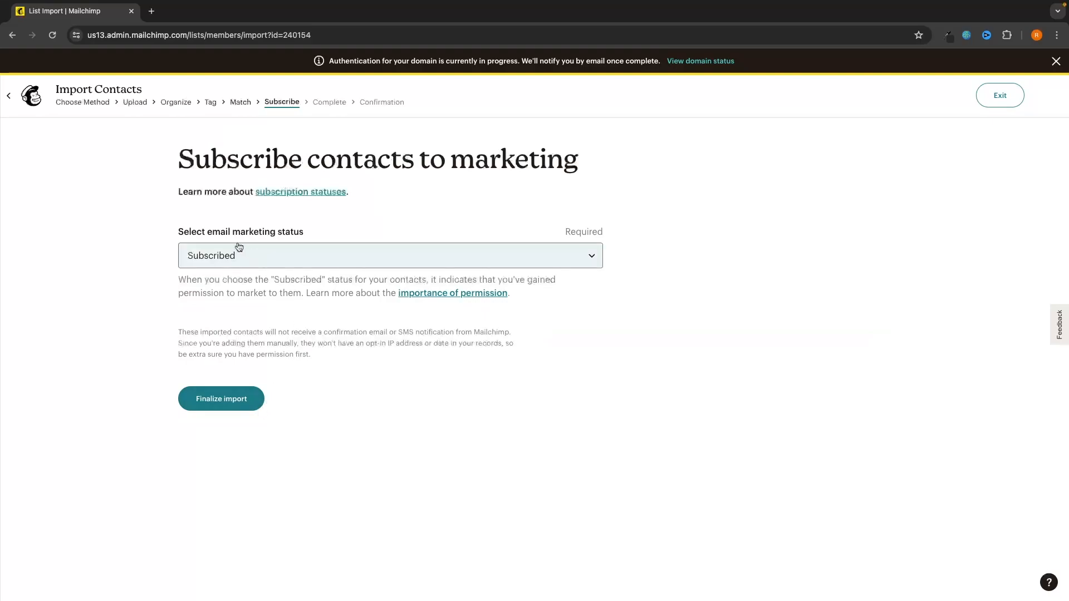
Step: Set the email marketing status to Subscribed and finalize the import settings
left_click_drag(177, 232, 318, 230)
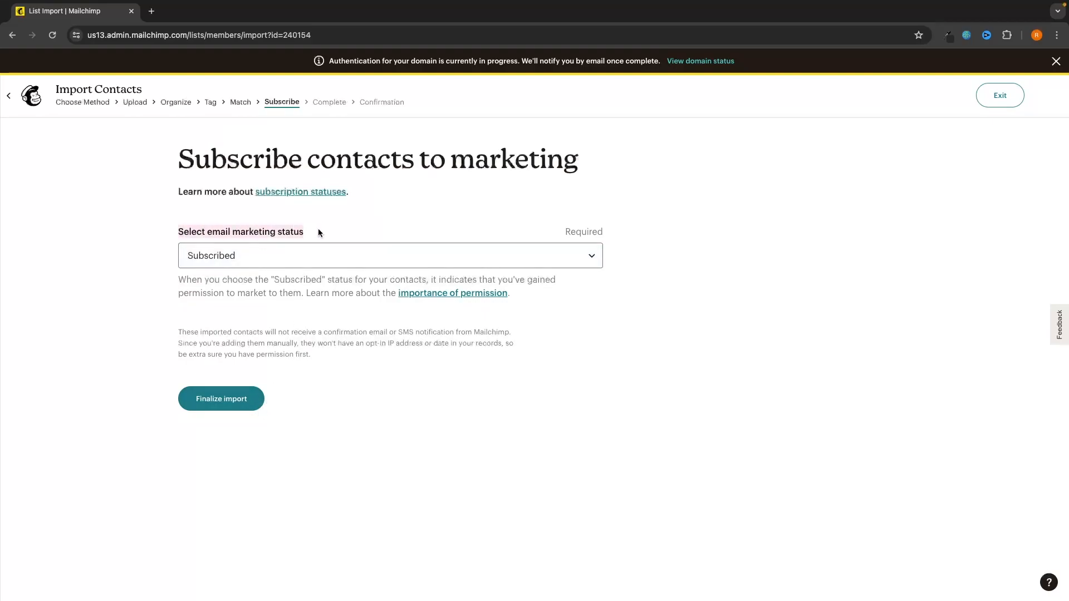
left_click(297, 253)
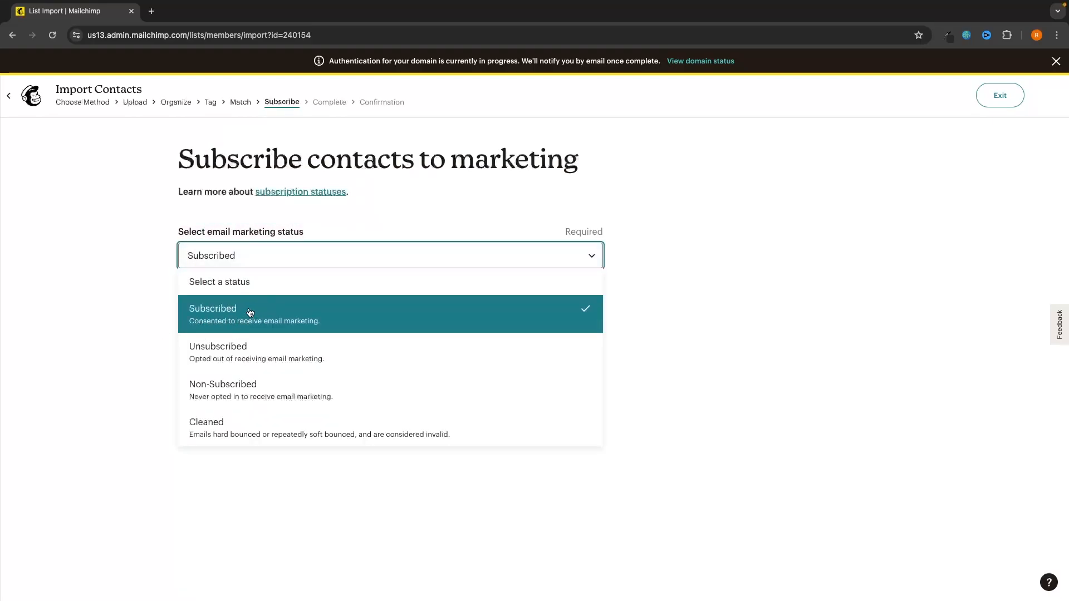
left_click(259, 306)
left_click(219, 400)
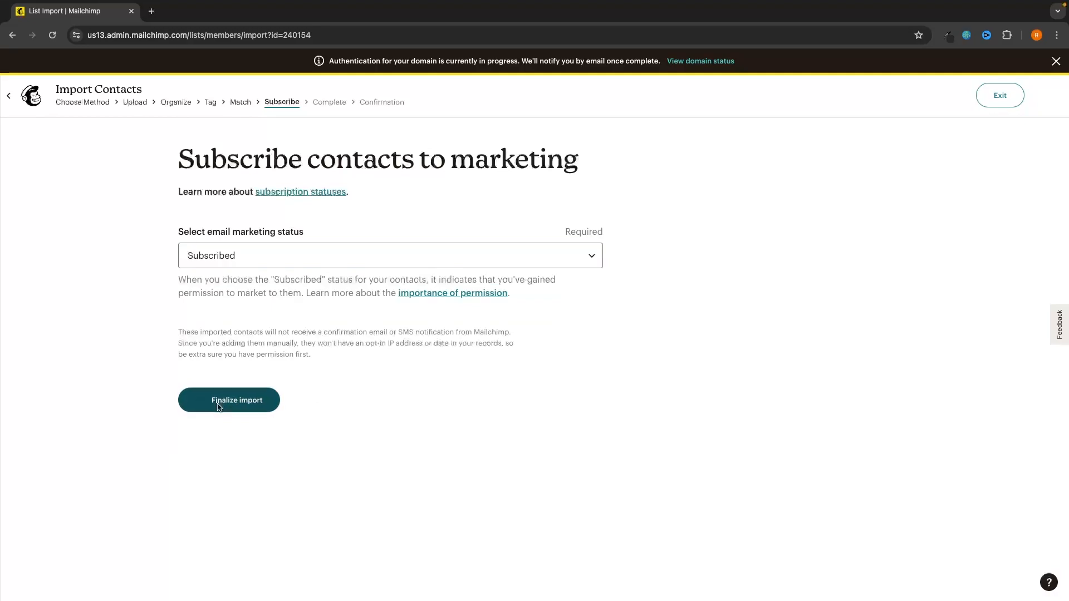
Step: Complete the 124-contact import and go to the Audience Dashboard
left_click_drag(179, 207, 492, 209)
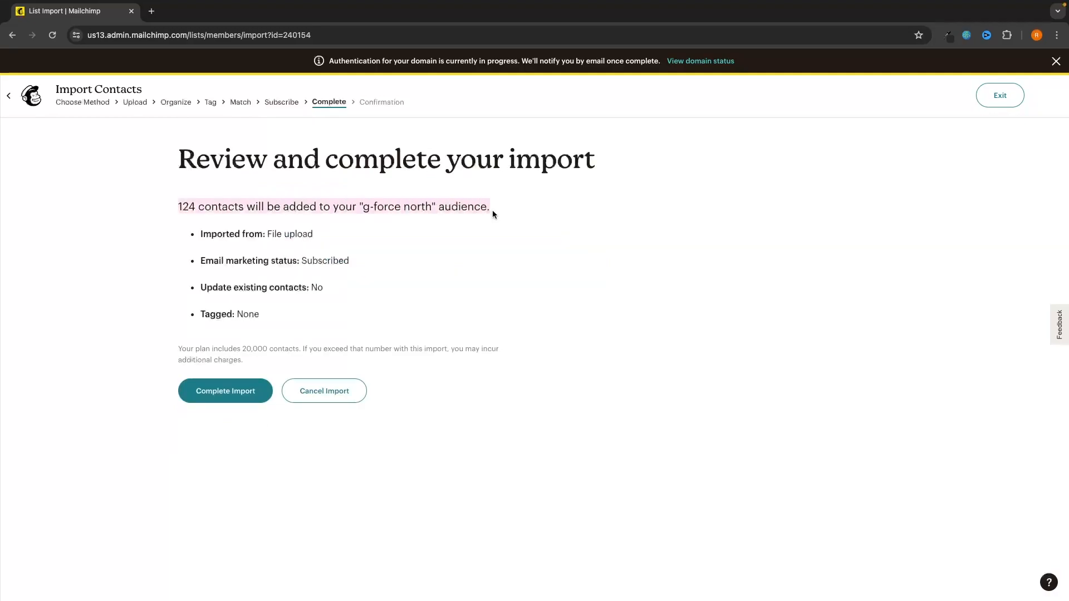
left_click(508, 213)
left_click(211, 396)
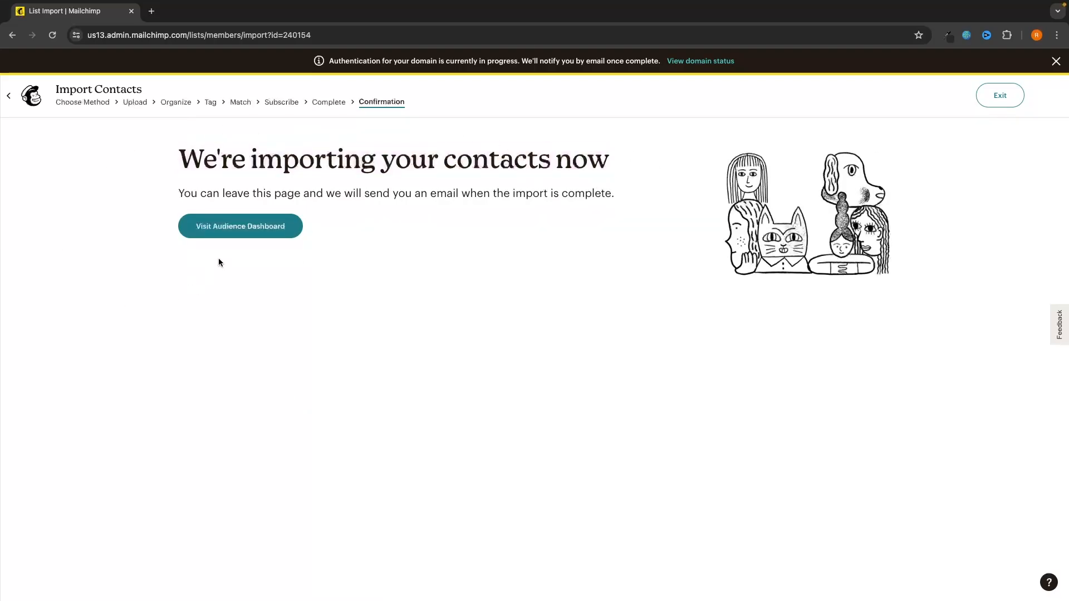
left_click(249, 237)
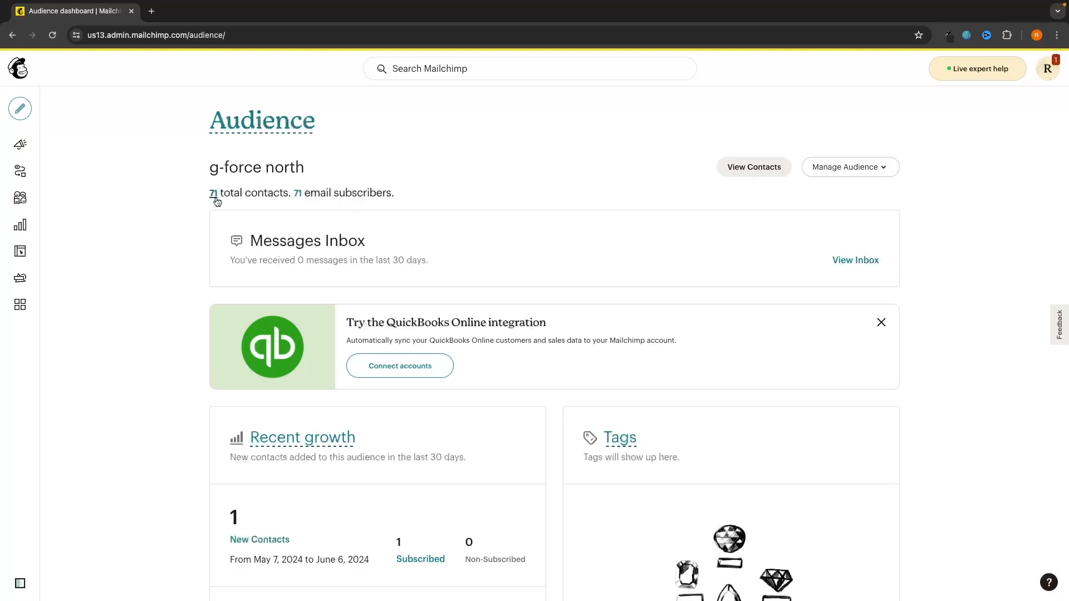
Step: Refresh the dashboard and open the g-force north list of all contacts
left_click(51, 35)
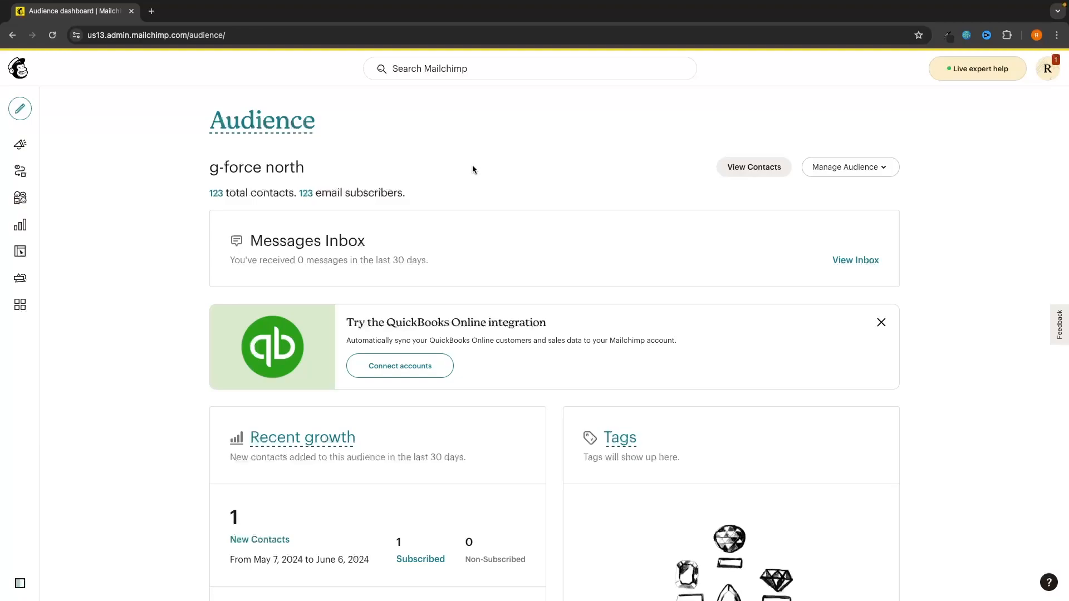
mouse_move(55, 223)
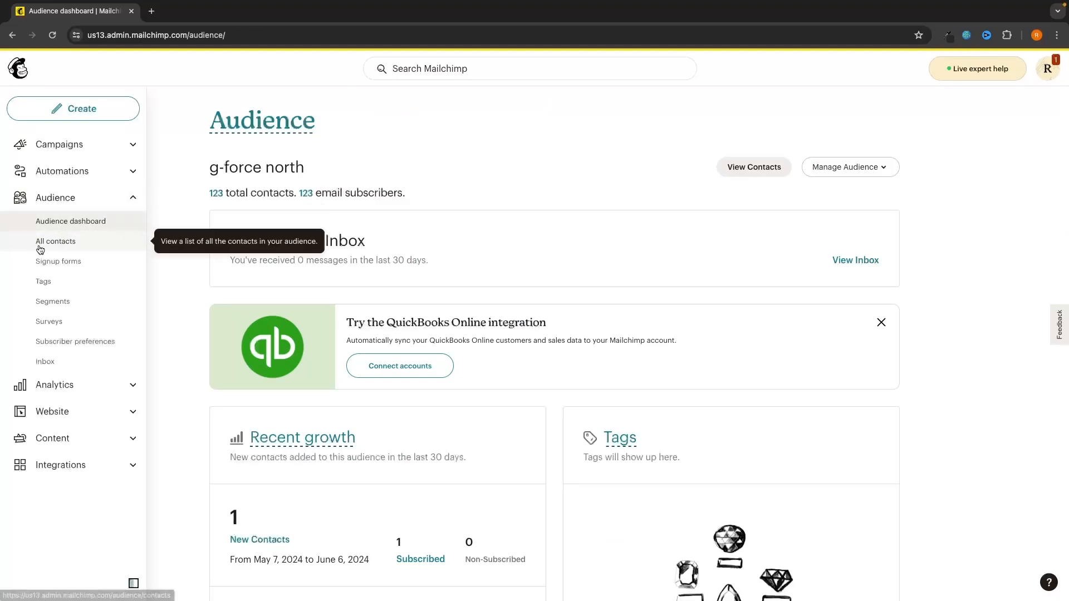
left_click(60, 242)
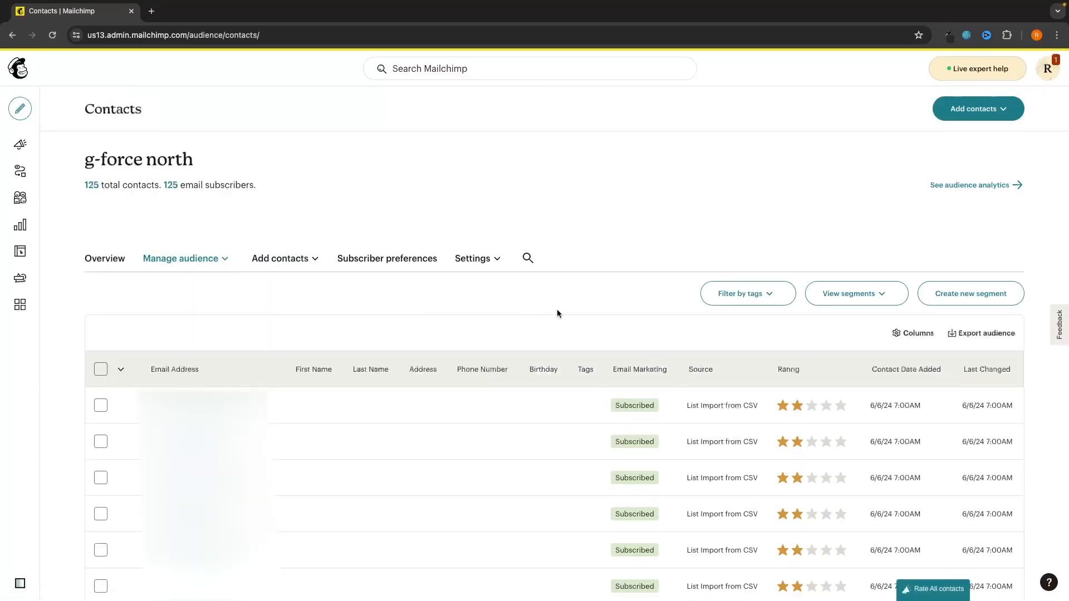
Step: Scroll through the 125 contacts, all Subscribed via List Import from CSV
scroll(557, 309, "down", 3)
scroll(557, 313, "down", 5)
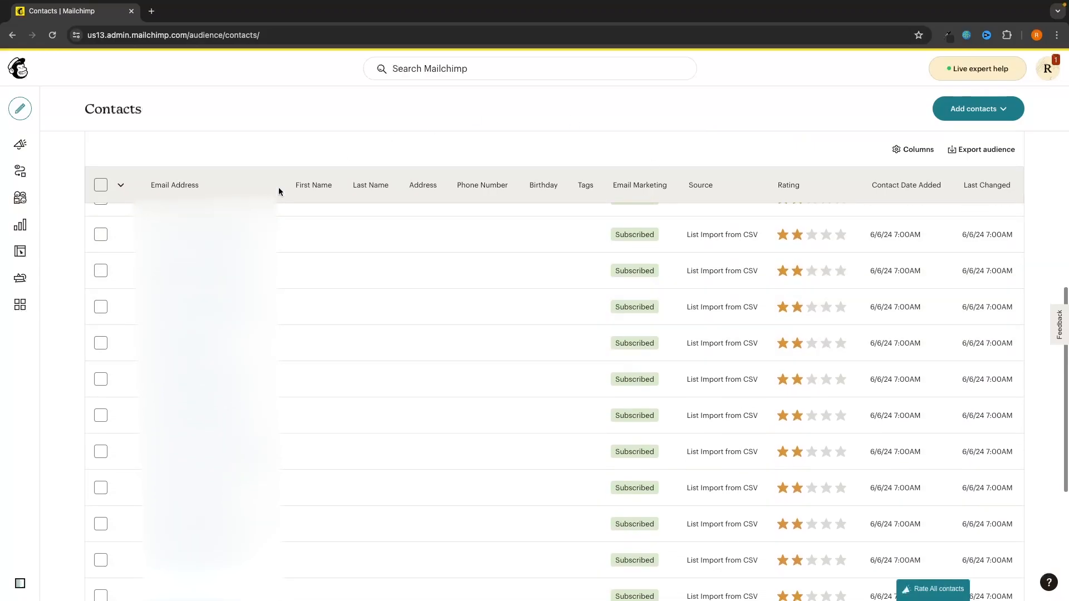
scroll(315, 322, "up", 2)
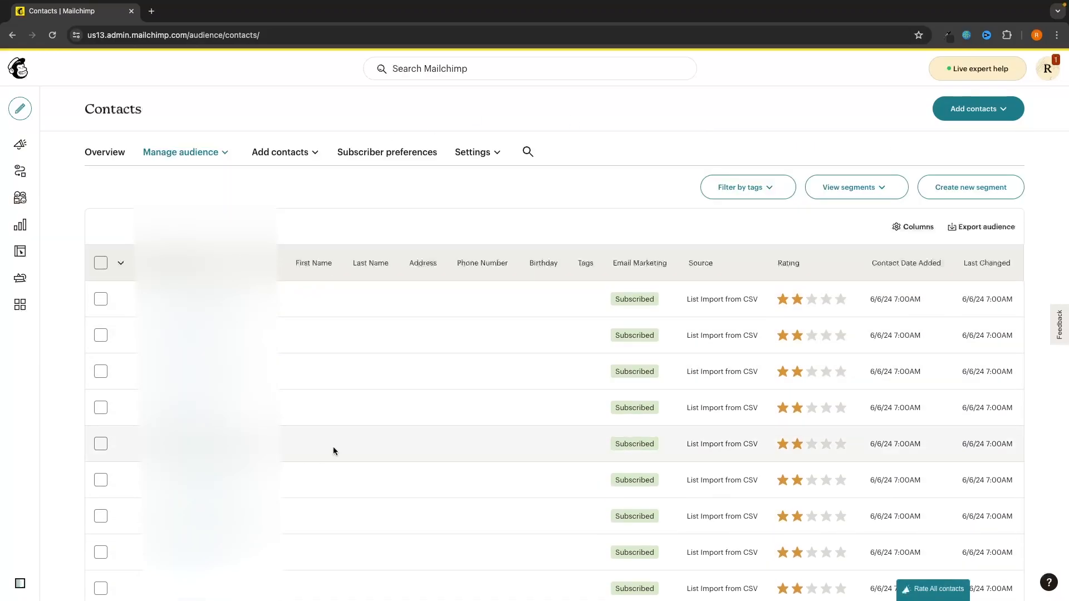
scroll(332, 448, "down", 2)
scroll(332, 450, "down", 2)
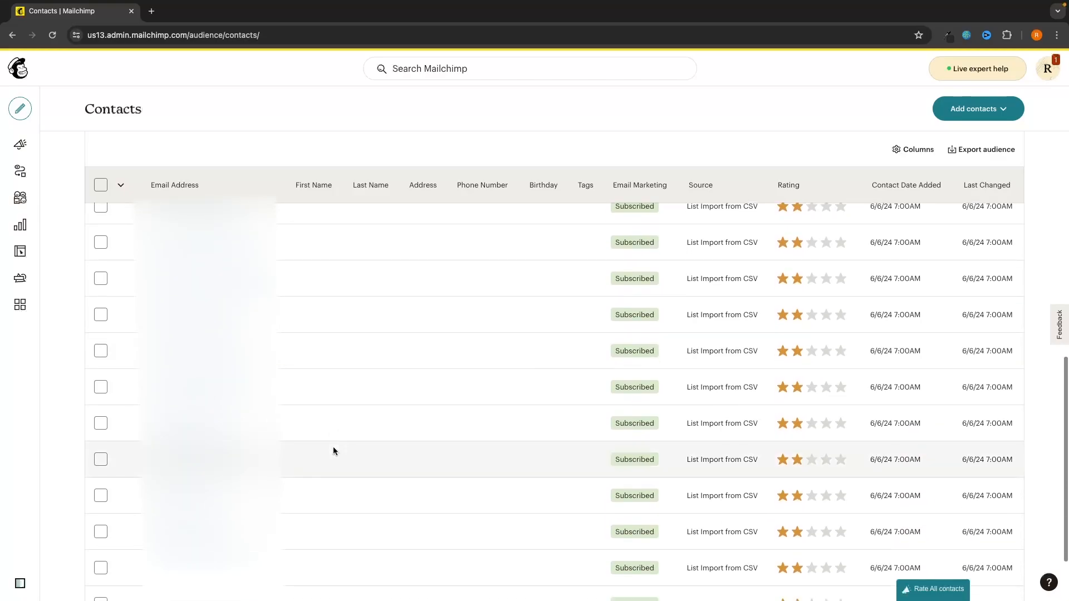
scroll(333, 451, "up", 5)
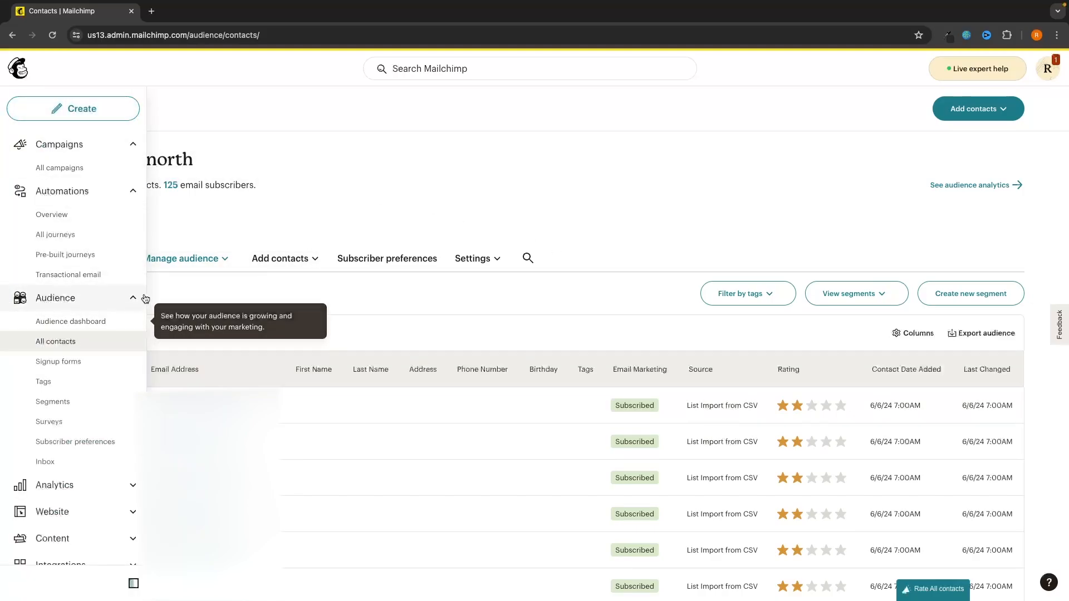
mouse_move(15, 119)
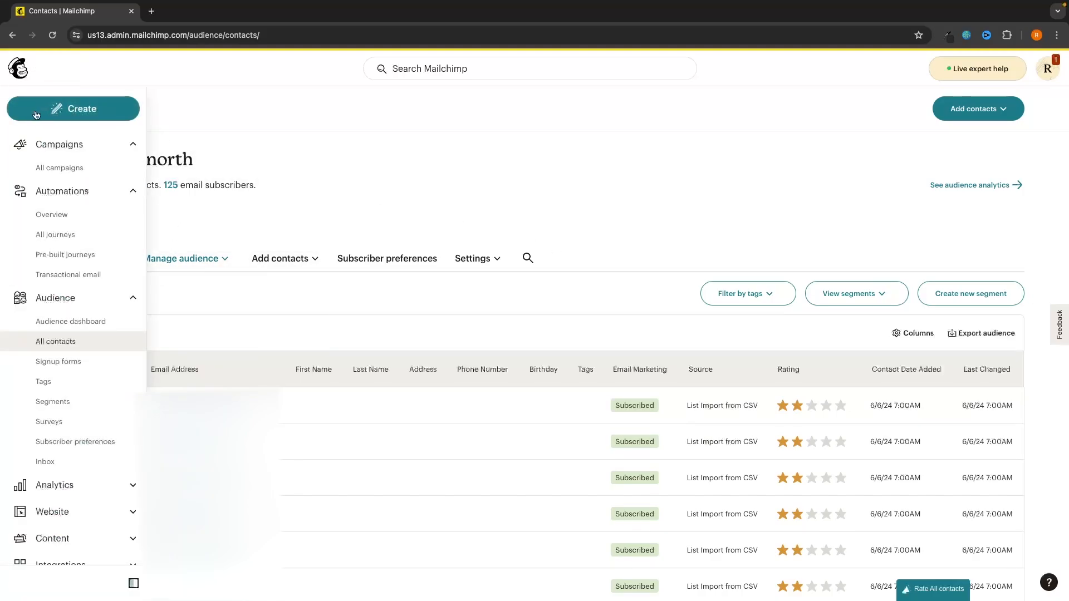
Step: Create a new Untitled regular email draft through Design Email for g-force north's subscribers
left_click(73, 110)
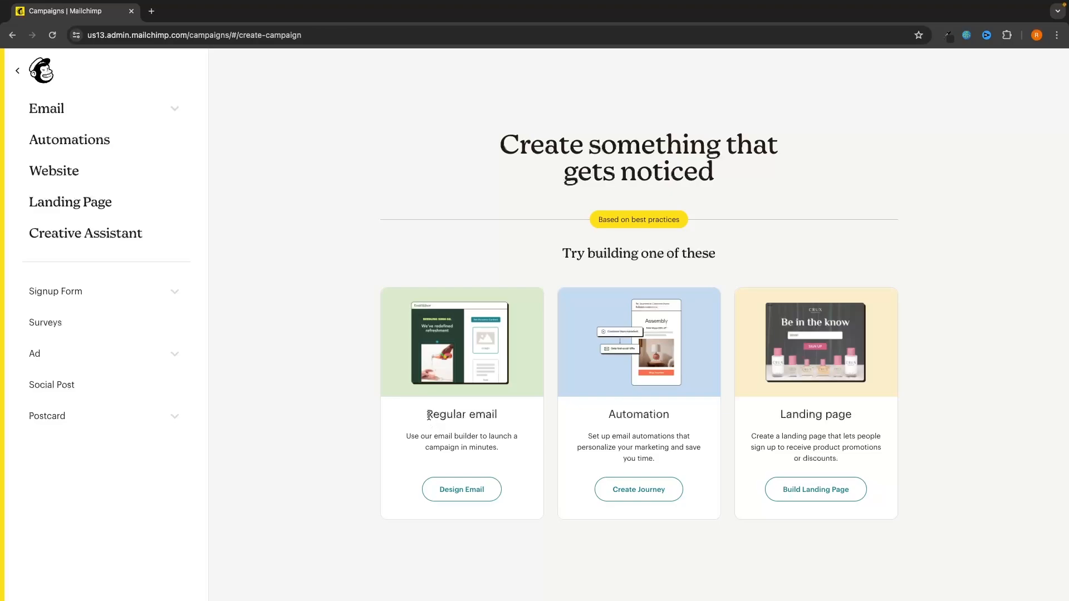
left_click_drag(428, 416, 534, 418)
left_click(534, 418)
left_click(461, 493)
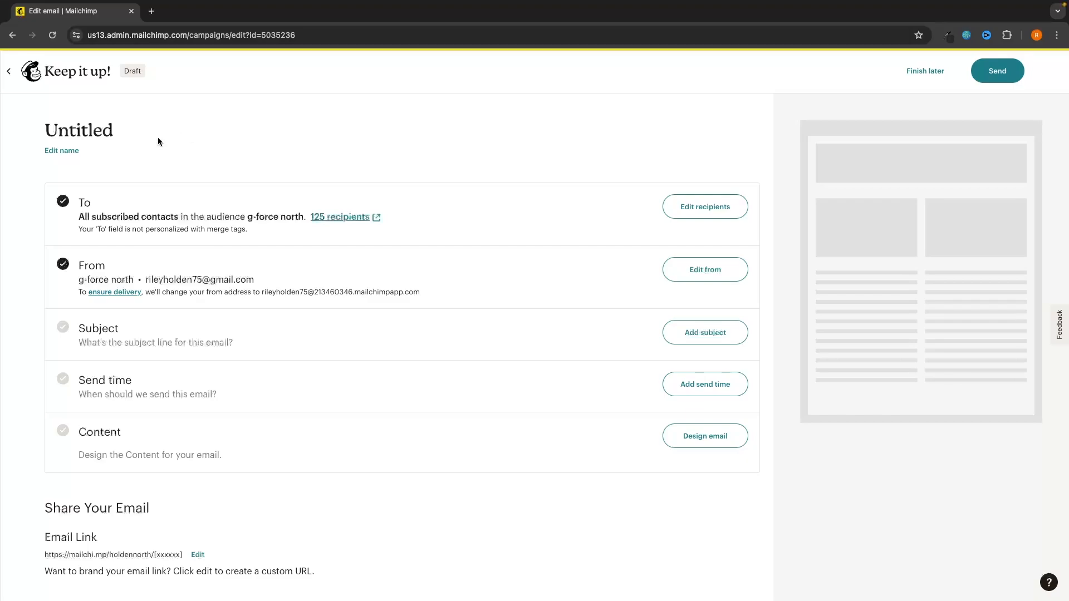
Step: Rename the campaign to 'Email 1' and confirm it targets g-force north's 125 subscribers
left_click(70, 150)
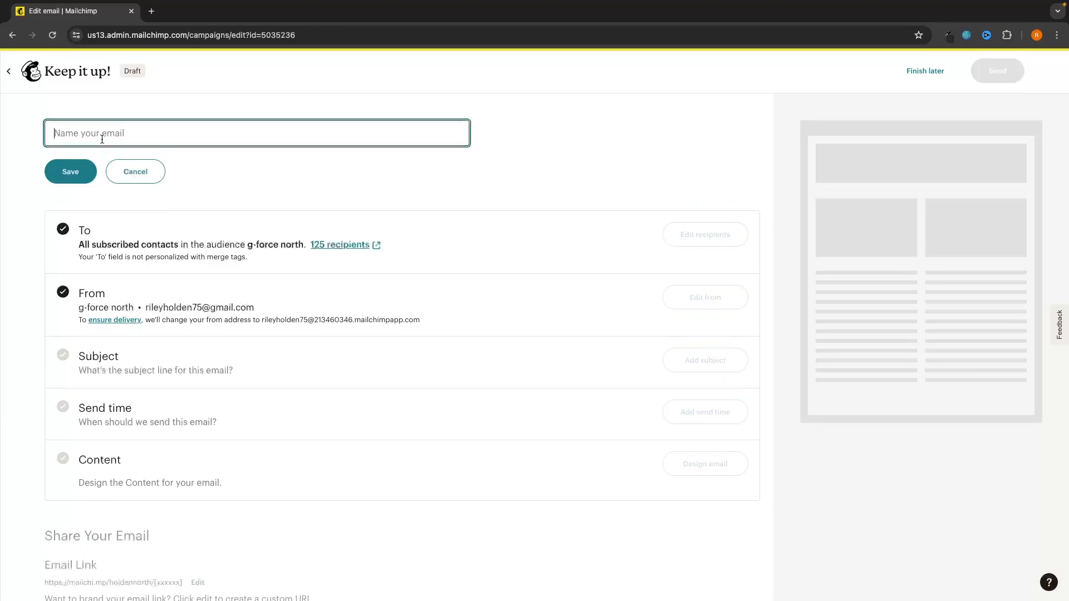
type("Email 1")
key("Return")
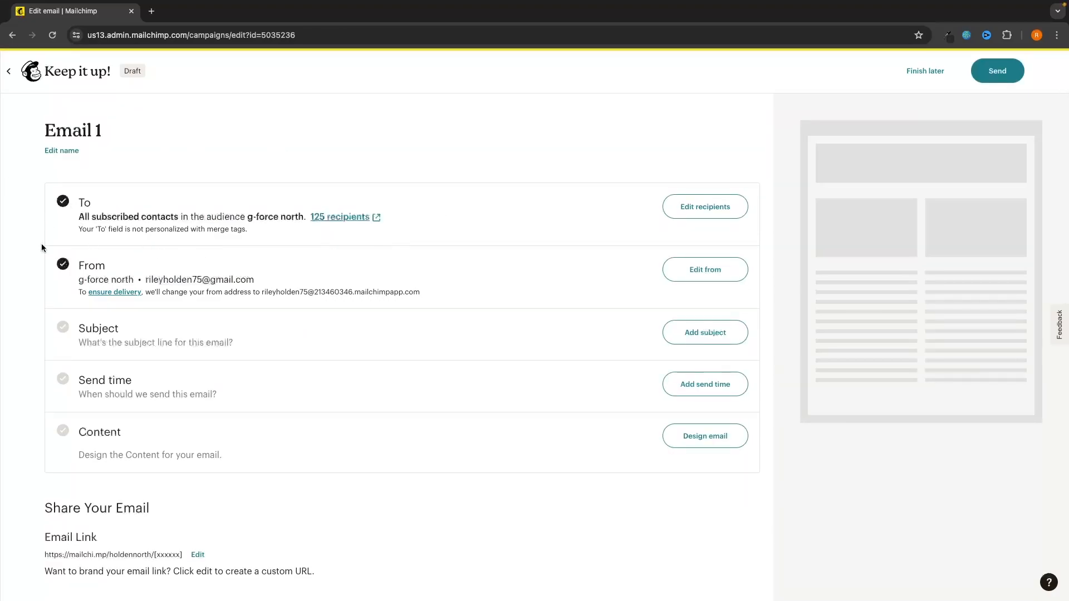
left_click_drag(79, 216, 304, 217)
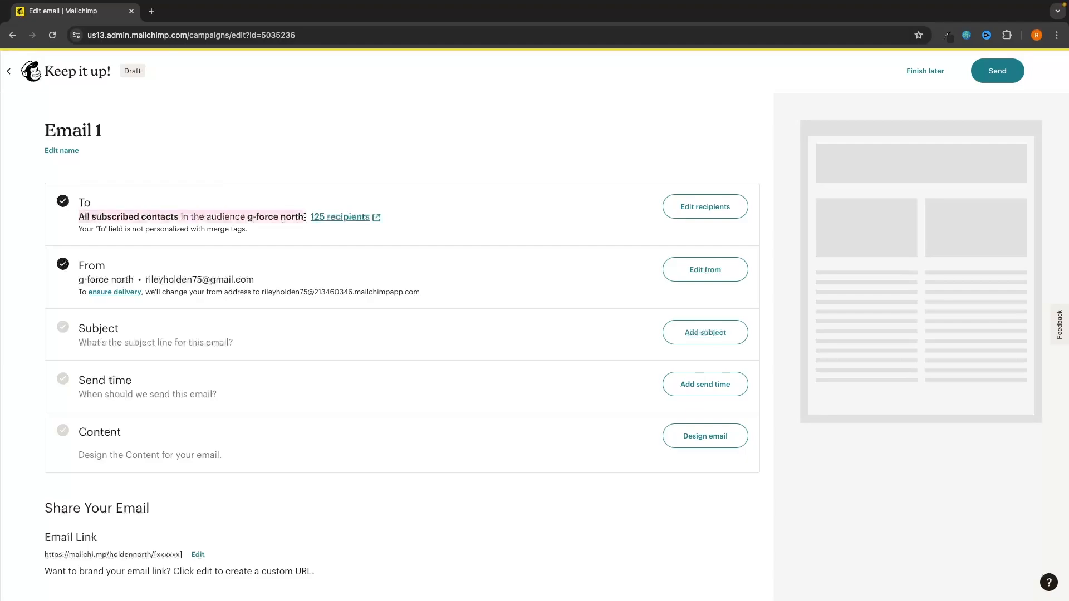
left_click(436, 179)
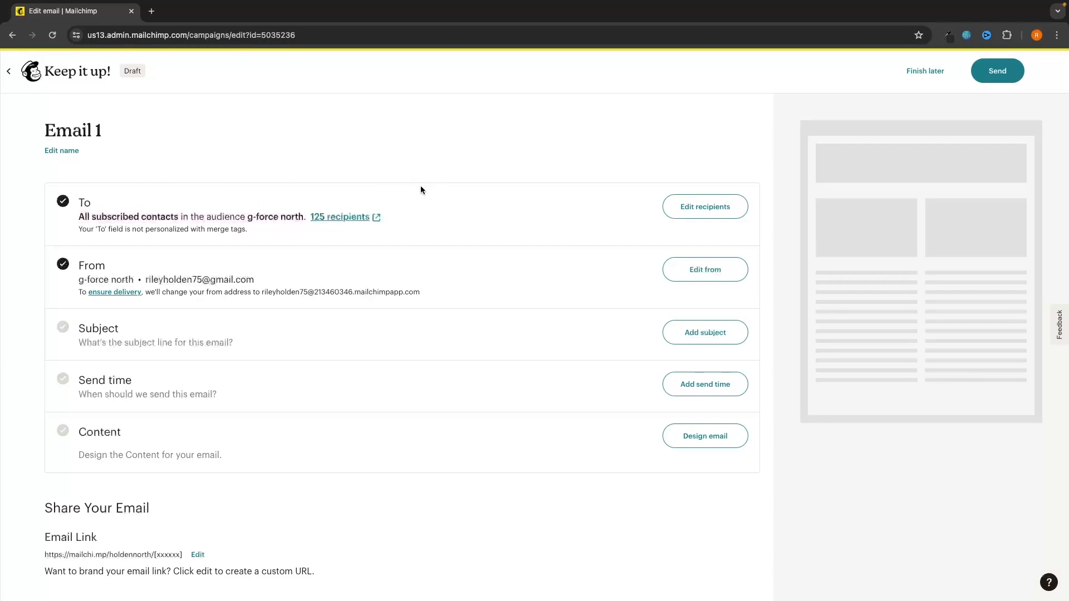
scroll(373, 184, "down", 3)
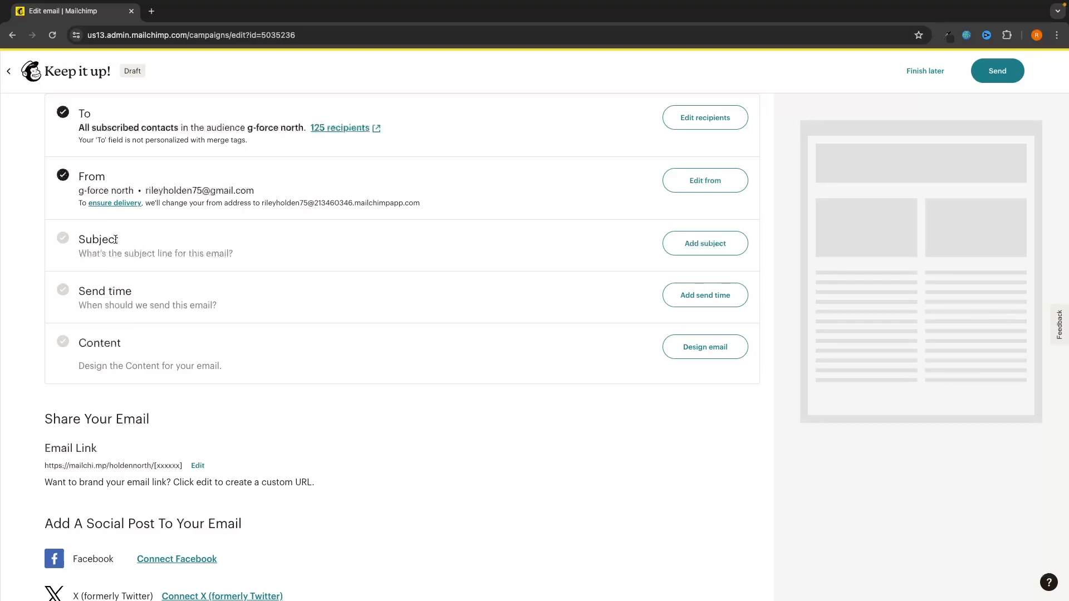
Step: Save the subject 'Have you tried our new flavors' with preview text 'They're tasty!'
left_click(685, 245)
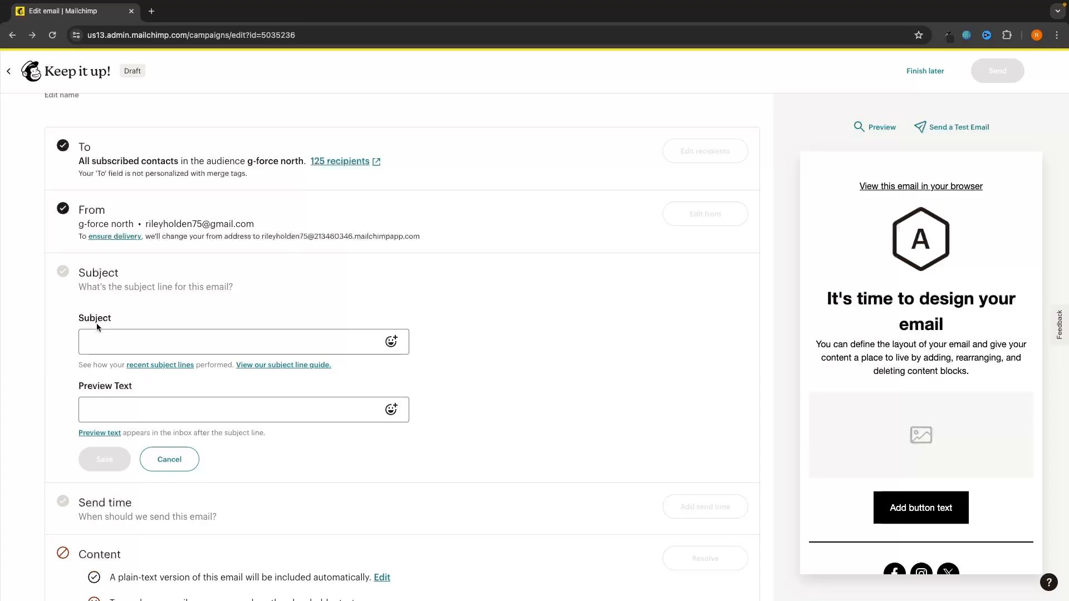
left_click(122, 345)
type("Have you tried our new flavors")
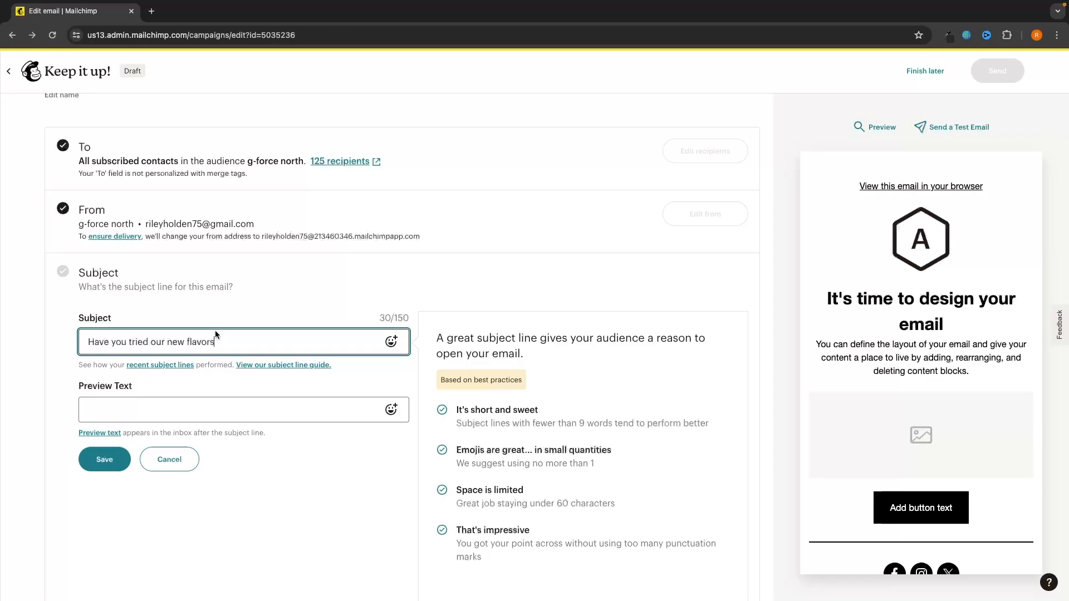
left_click(112, 400)
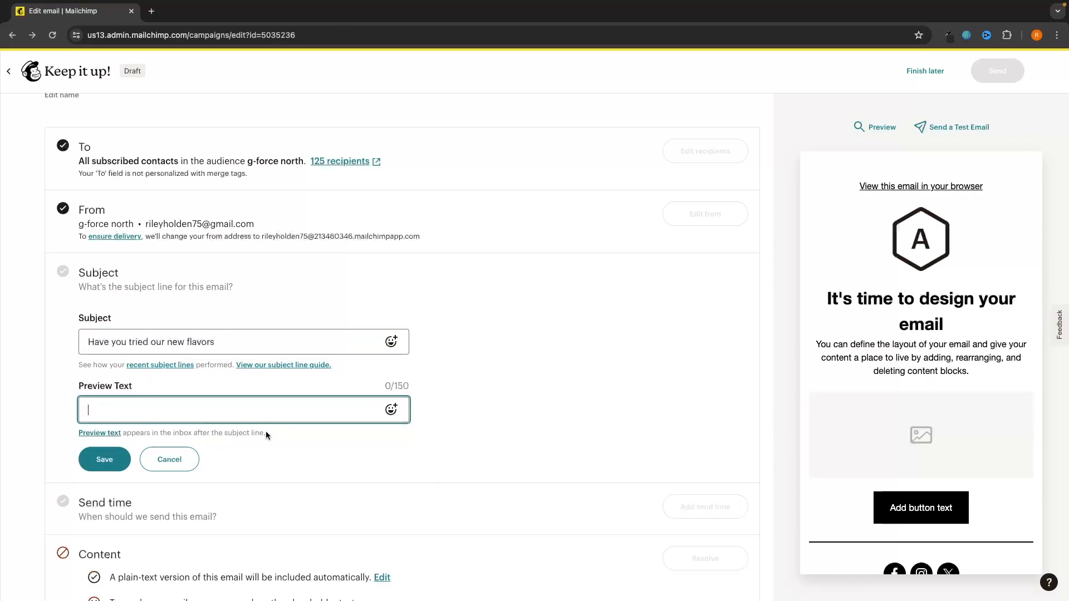
type("The")
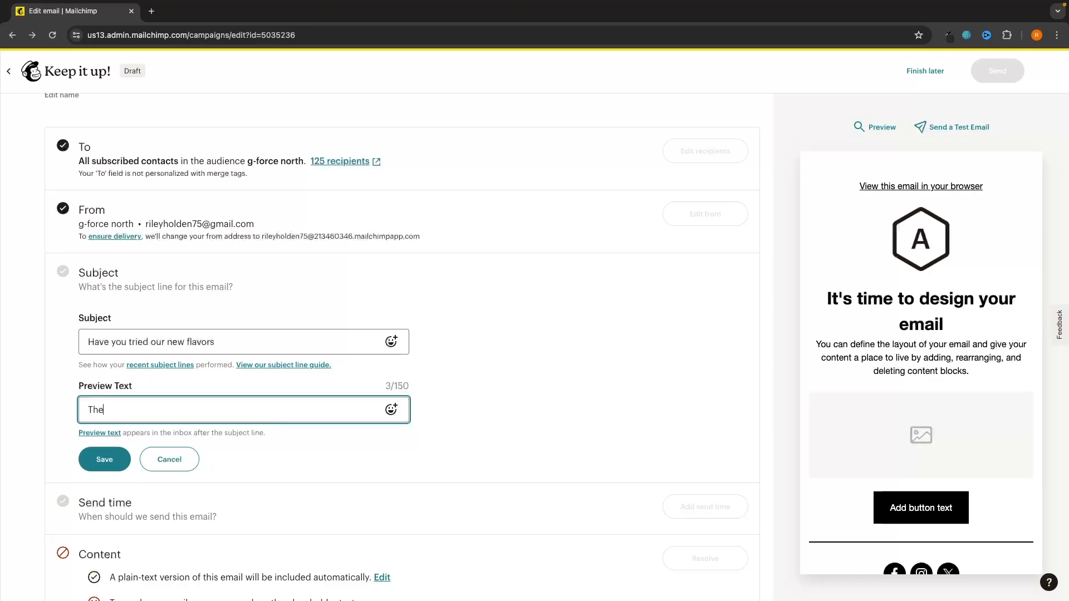
type("y're tasty!")
left_click(94, 465)
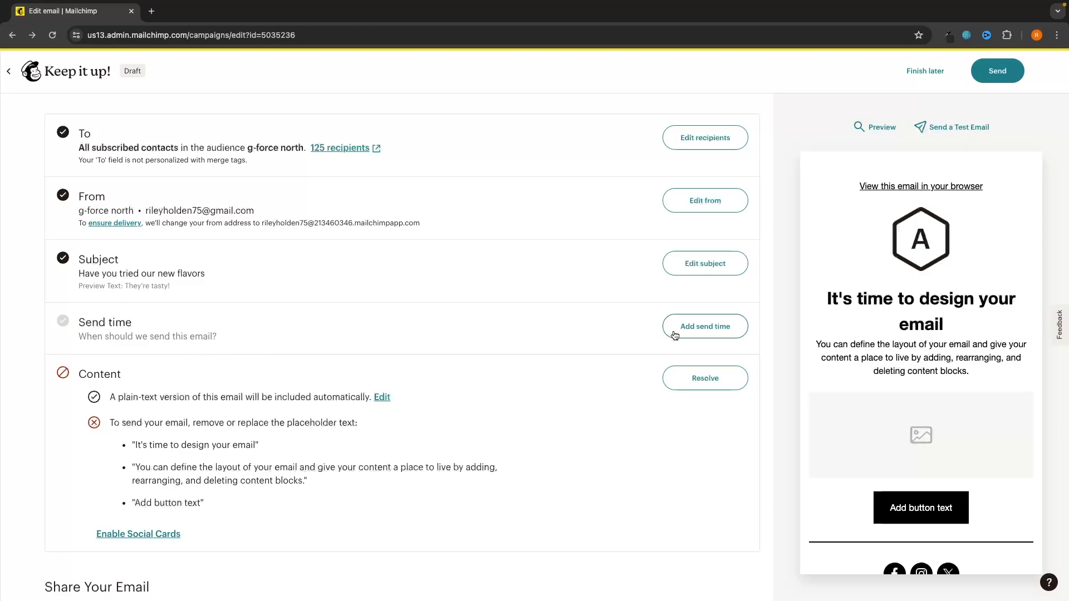
left_click(705, 327)
Step: Switch delivery to Schedule a time and pick Friday, June 7, 2024 as the date
scroll(395, 326, "down", 1)
left_click(493, 349)
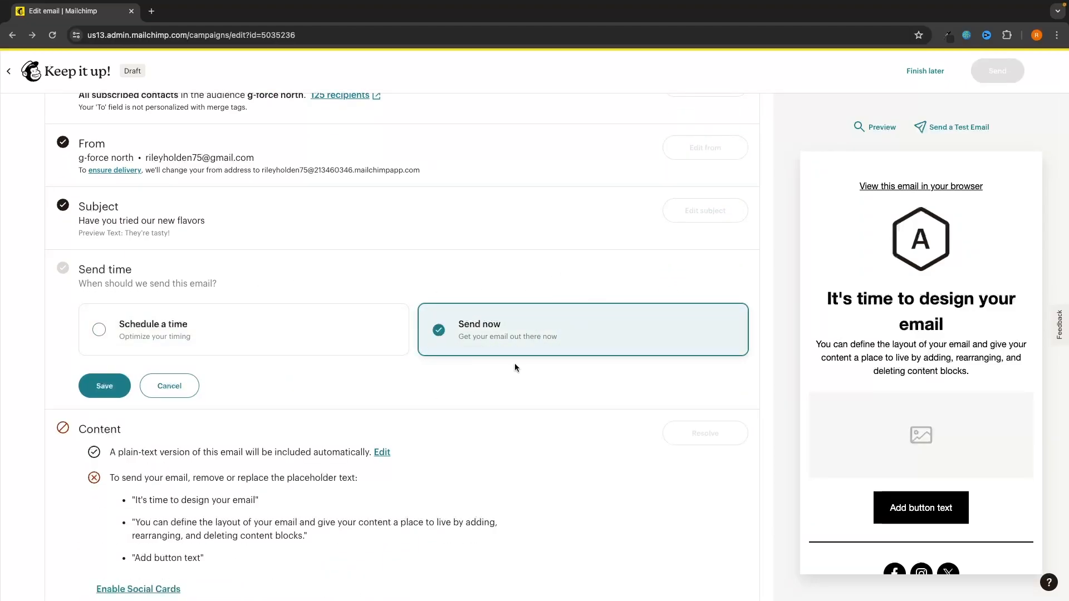
left_click(325, 320)
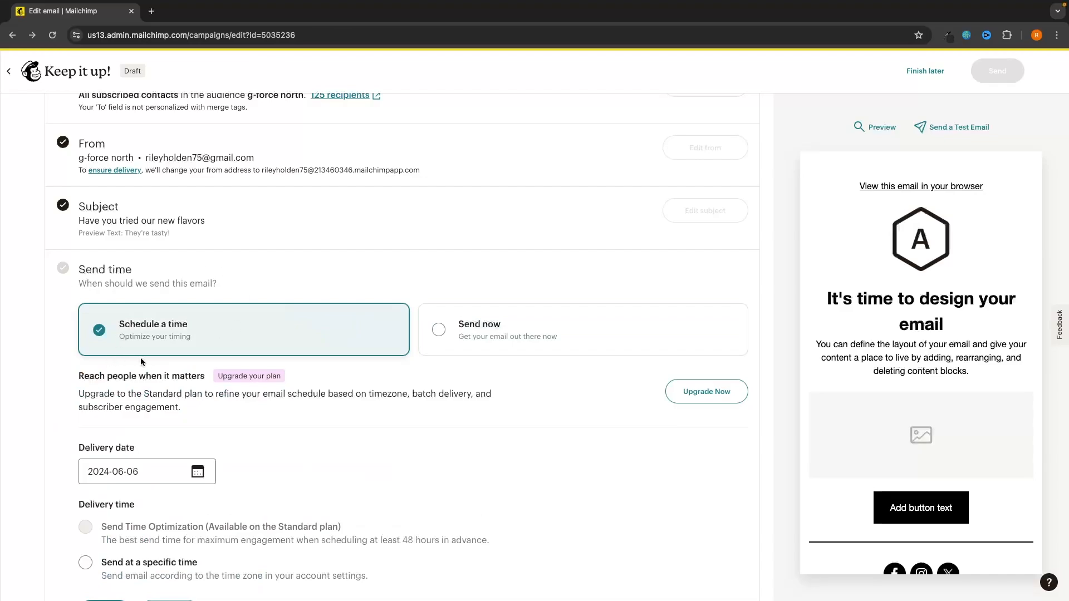
scroll(231, 327, "down", 3)
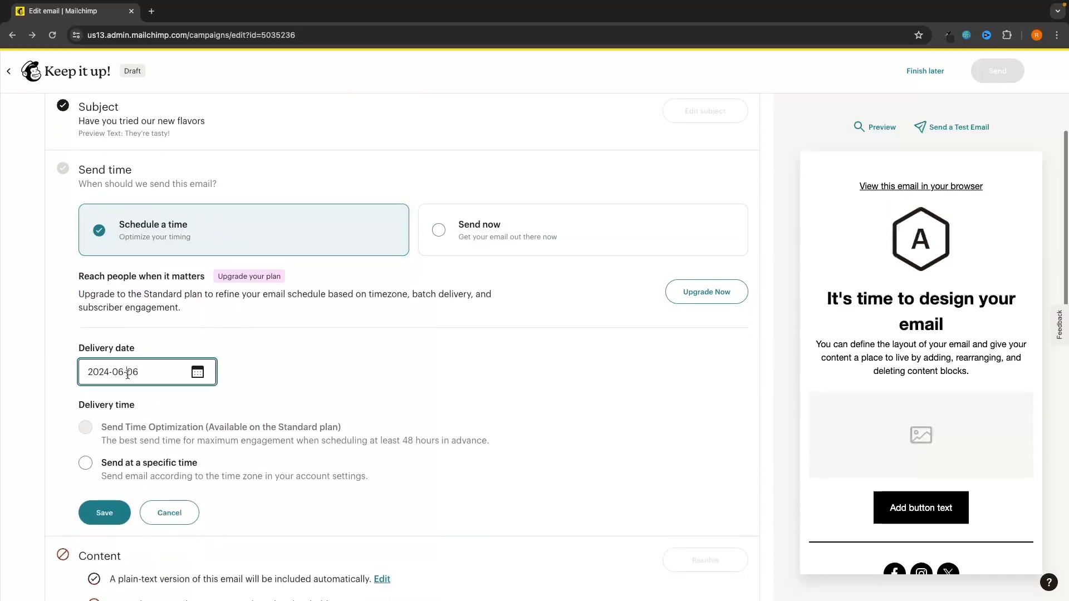
left_click(198, 372)
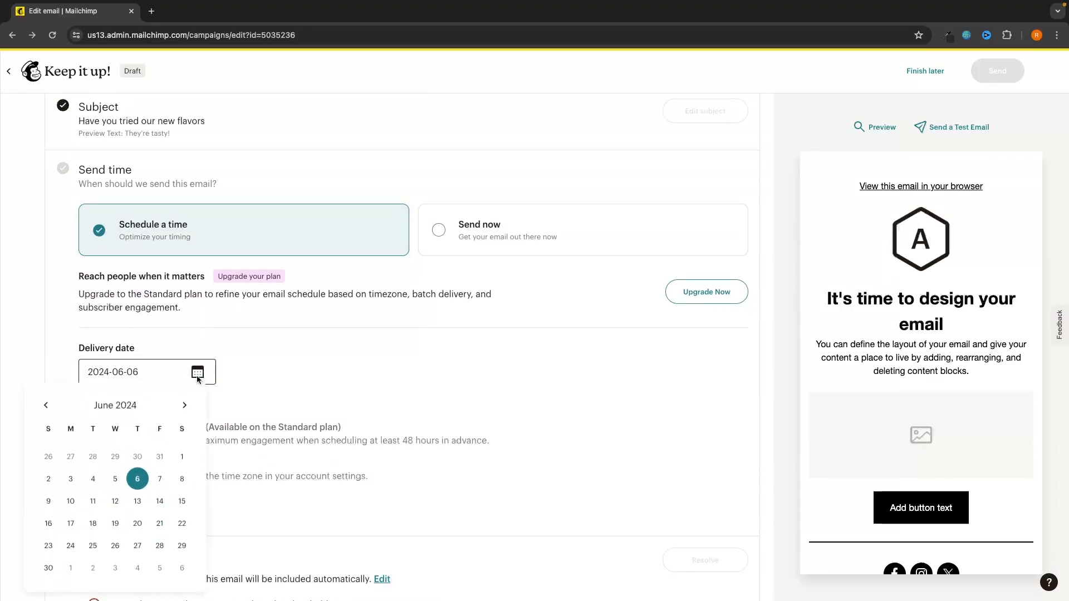
left_click(166, 481)
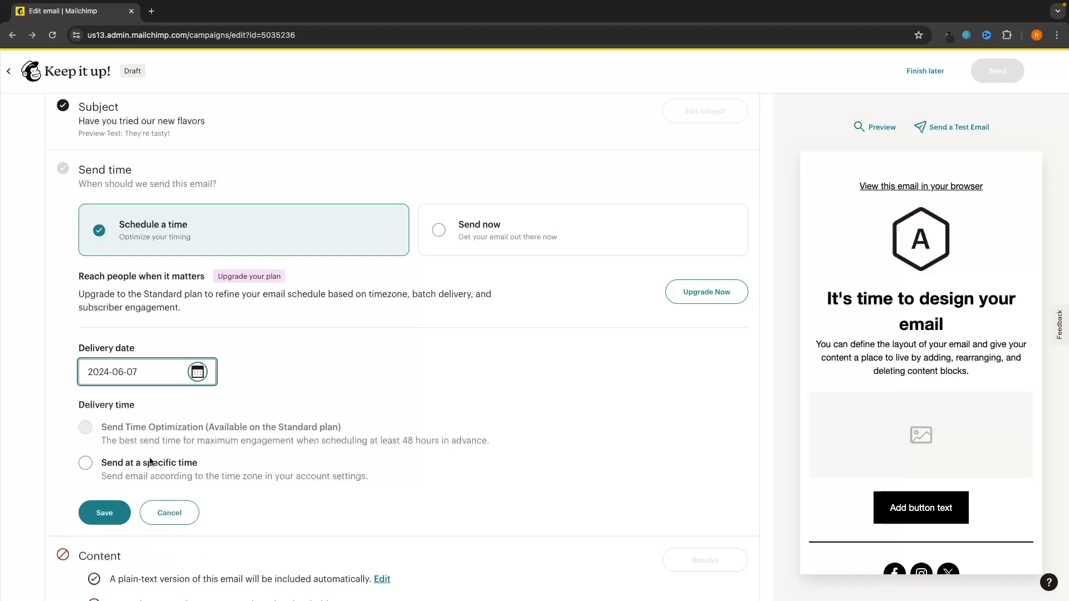
Step: Set a specific send time of 12:00 PM ET, save it, and go to Design email
left_click(149, 461)
scroll(176, 392, "down", 3)
left_click(176, 406)
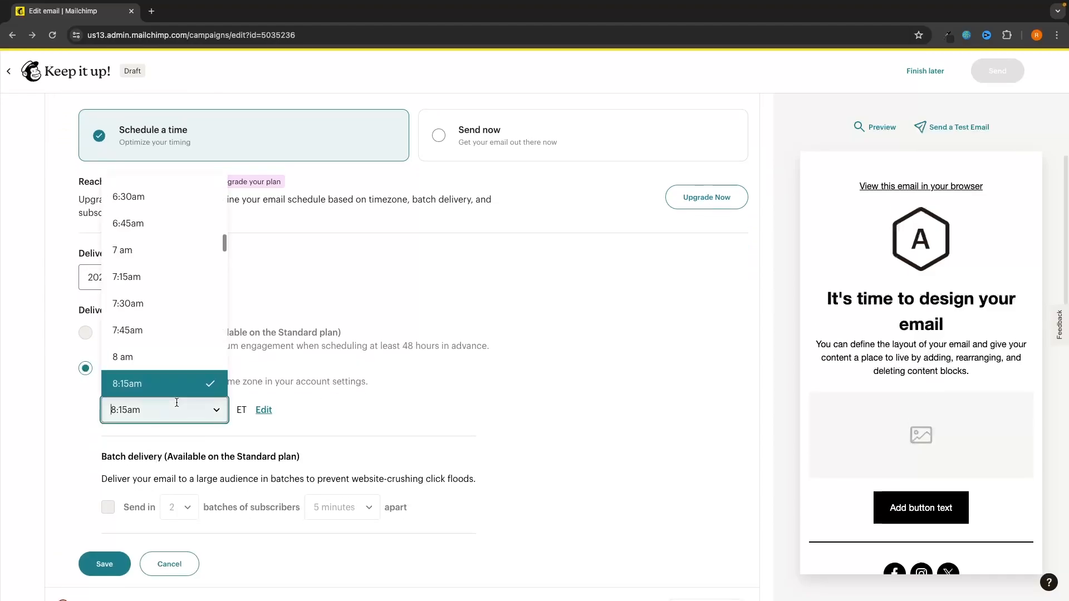
scroll(186, 345, "down", 10)
scroll(188, 345, "up", 1)
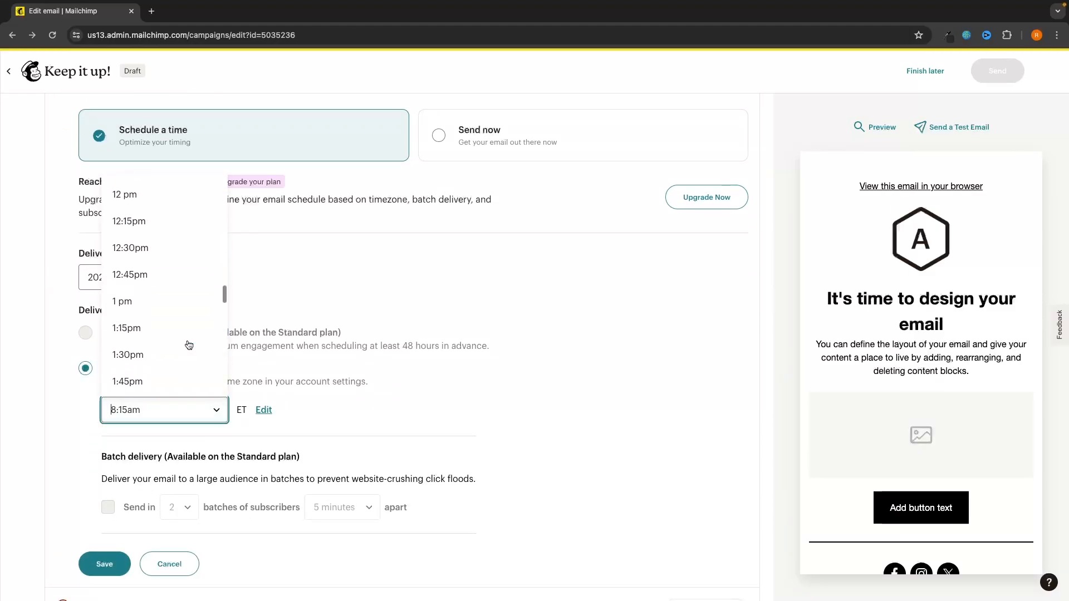
left_click(129, 195)
scroll(371, 390, "down", 1)
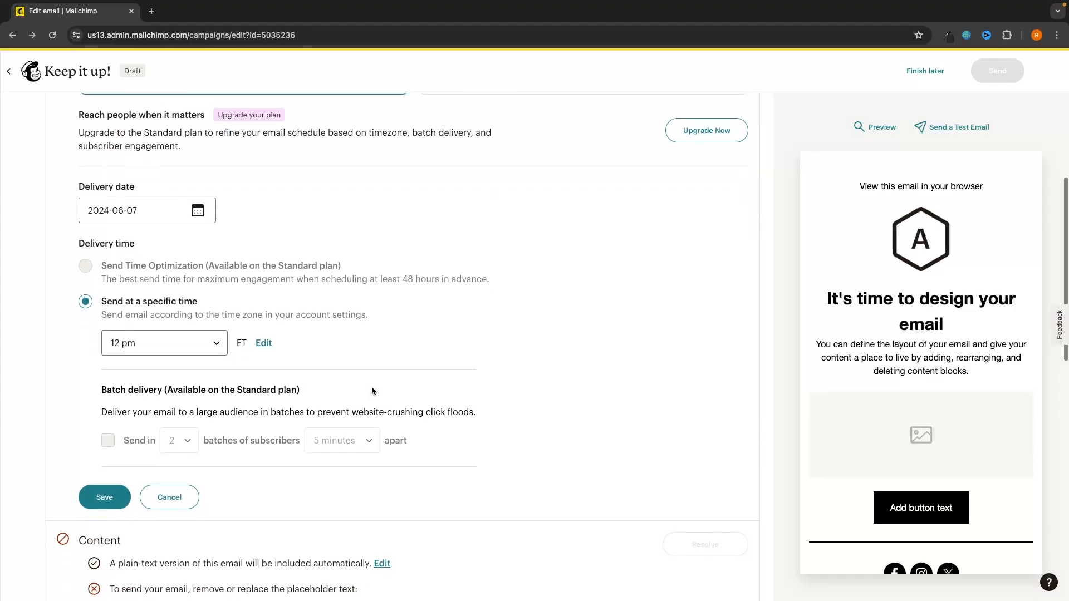
left_click(84, 503)
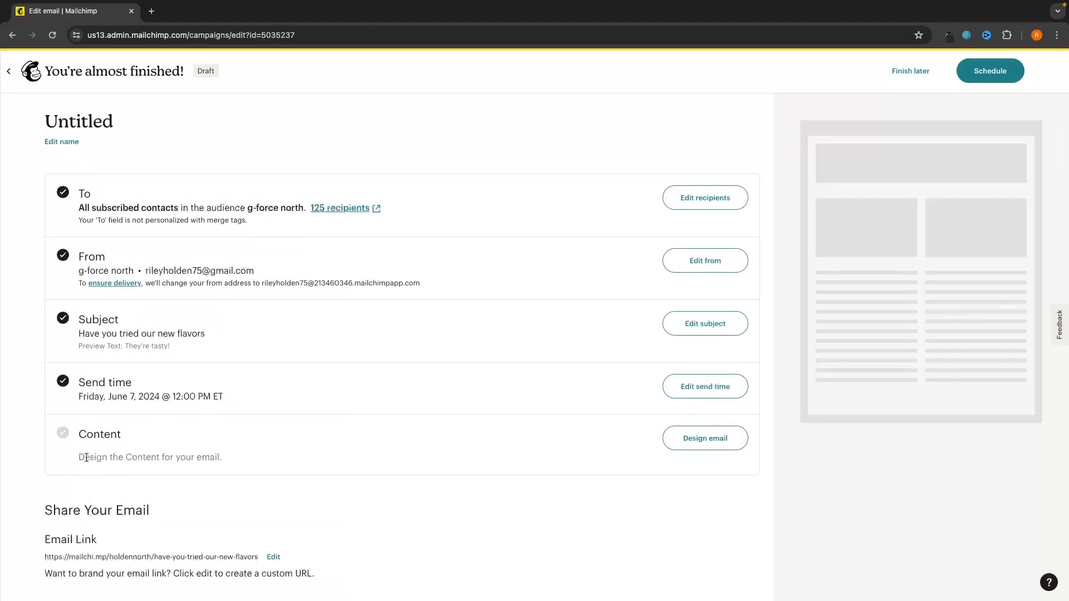
left_click_drag(81, 456, 252, 455)
left_click(723, 441)
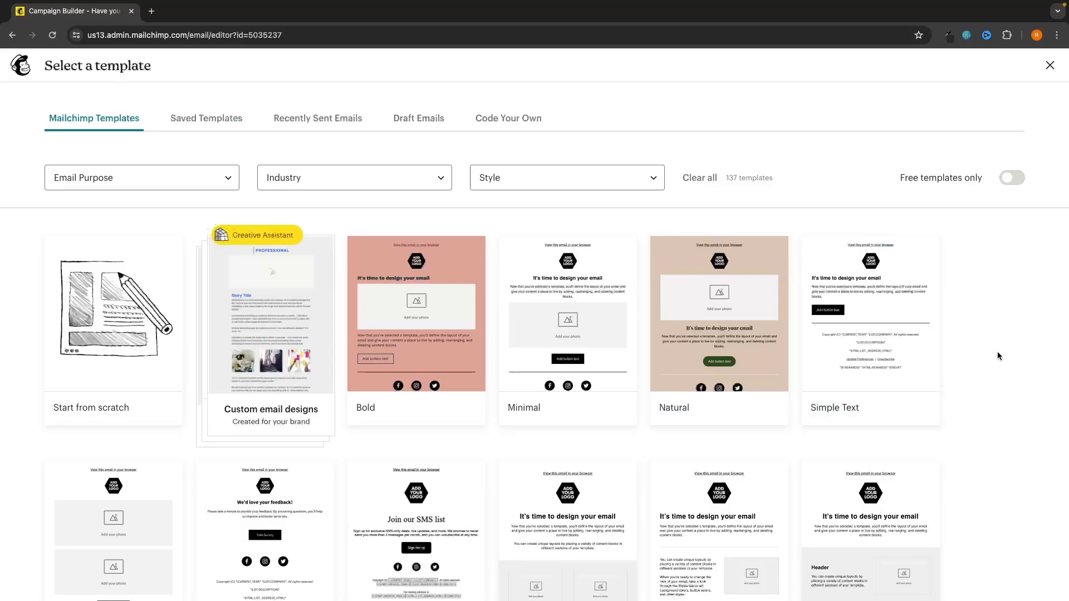
scroll(997, 352, "down", 4)
scroll(997, 355, "down", 17)
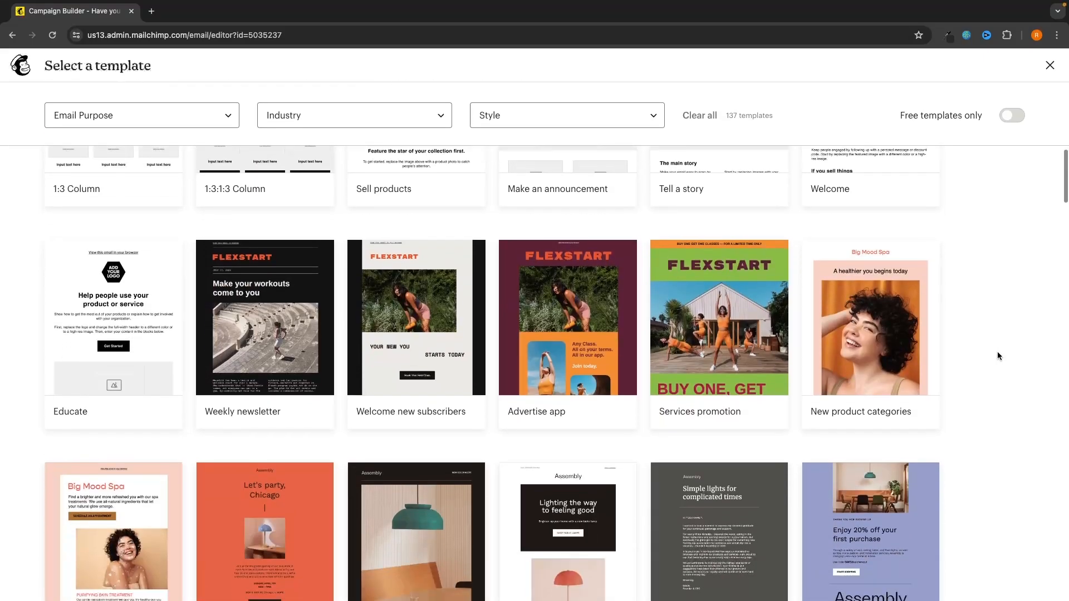
scroll(997, 355, "down", 4)
scroll(997, 355, "up", 20)
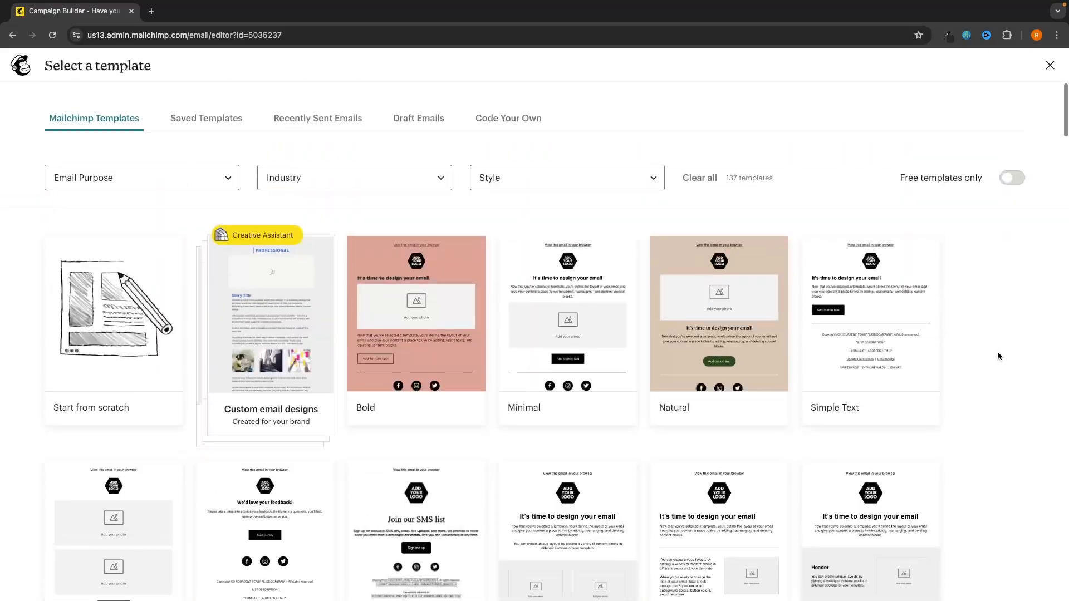
scroll(951, 356, "down", 1)
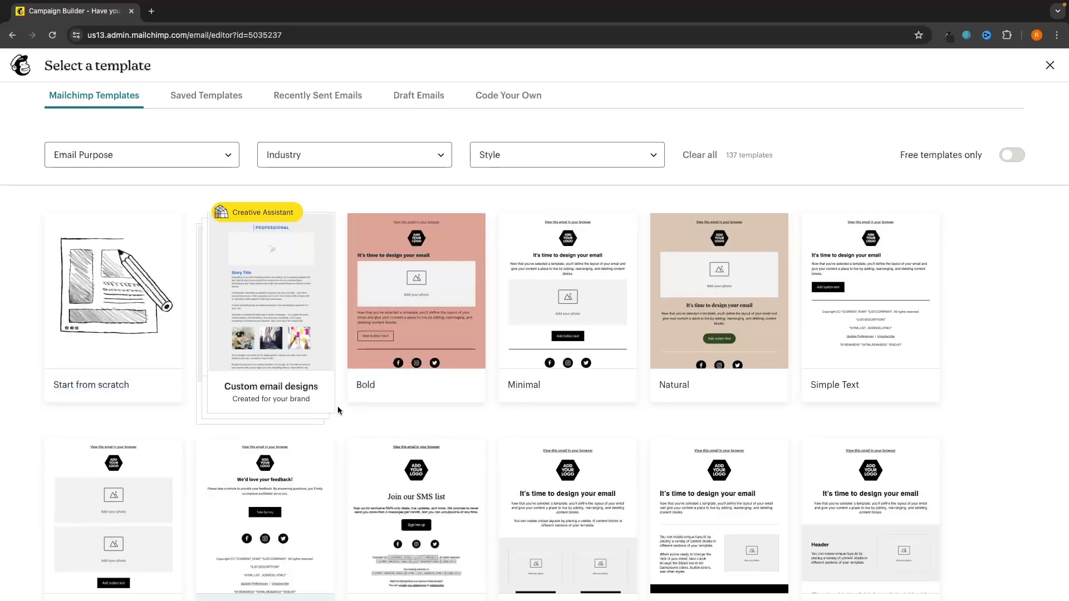
scroll(139, 334, "down", 3)
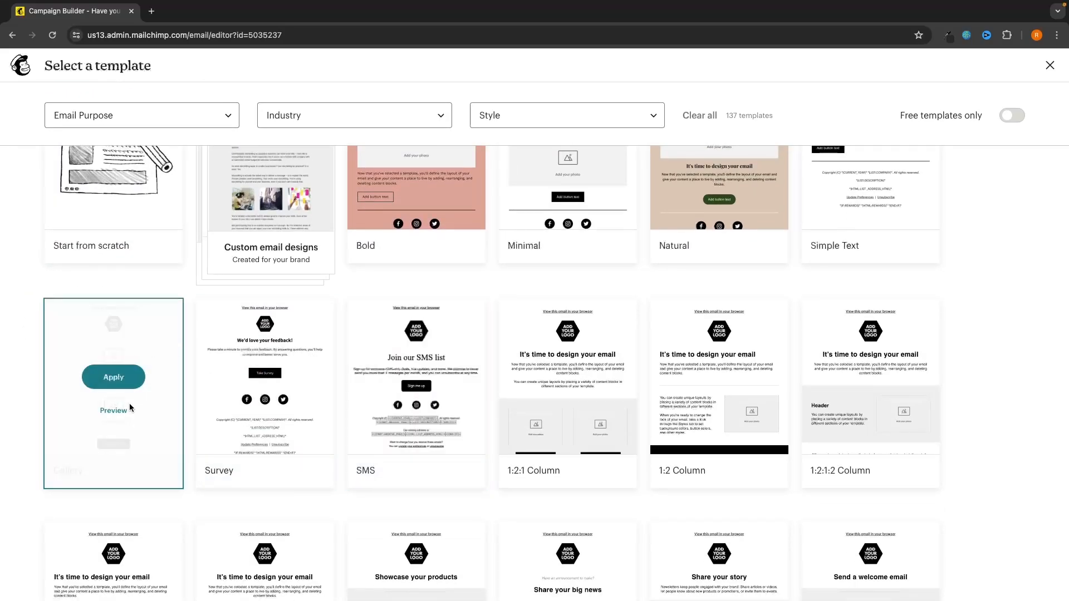
scroll(1009, 312, "down", 4)
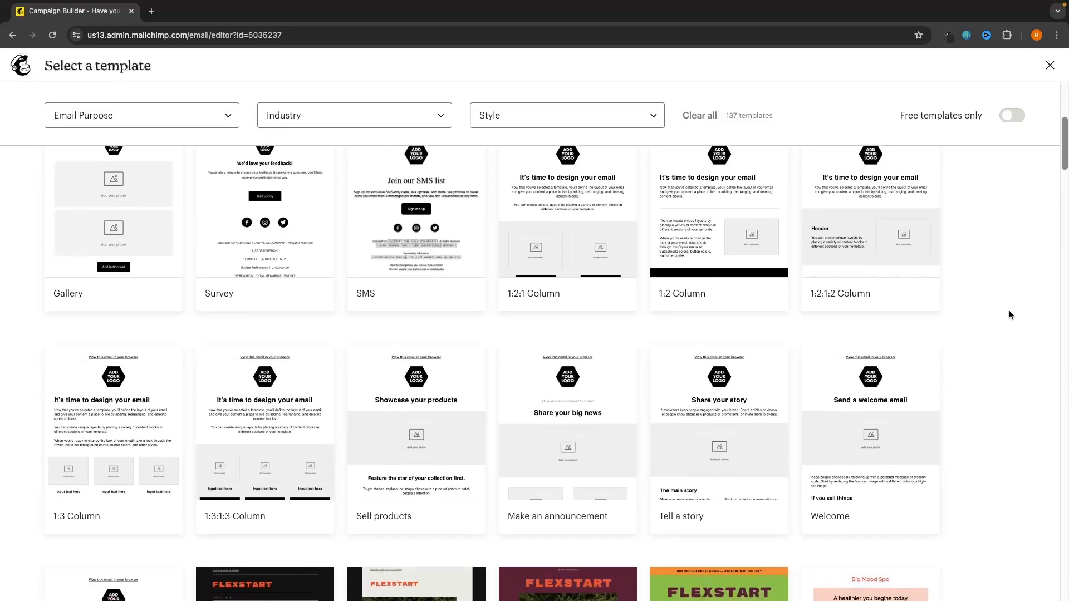
scroll(1009, 315, "down", 10)
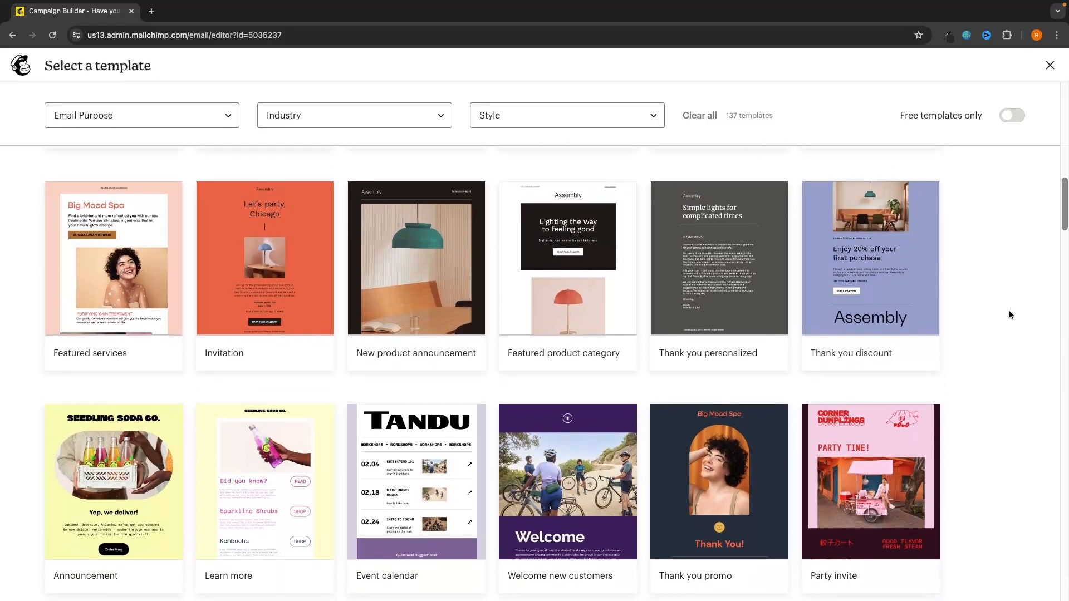
scroll(1009, 315, "down", 10)
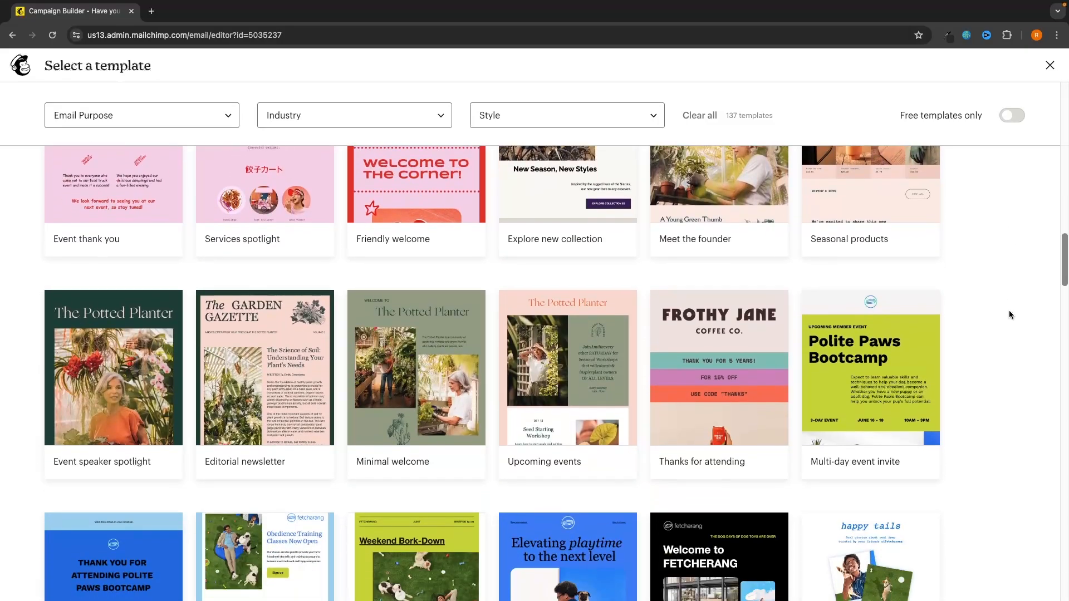
scroll(1009, 315, "down", 4)
scroll(1009, 315, "down", 3)
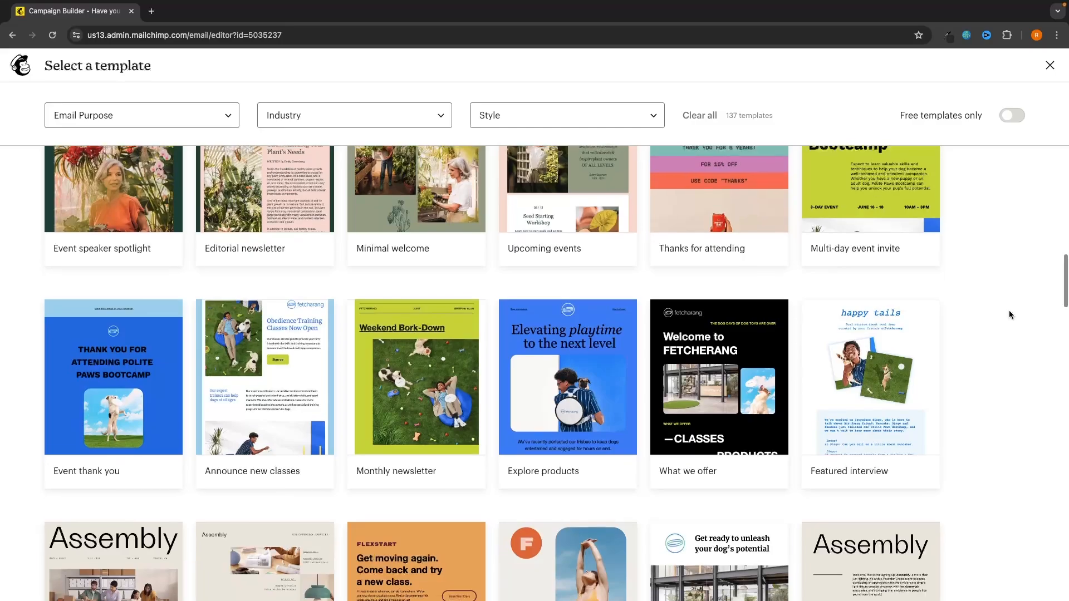
scroll(944, 437, "up", 10)
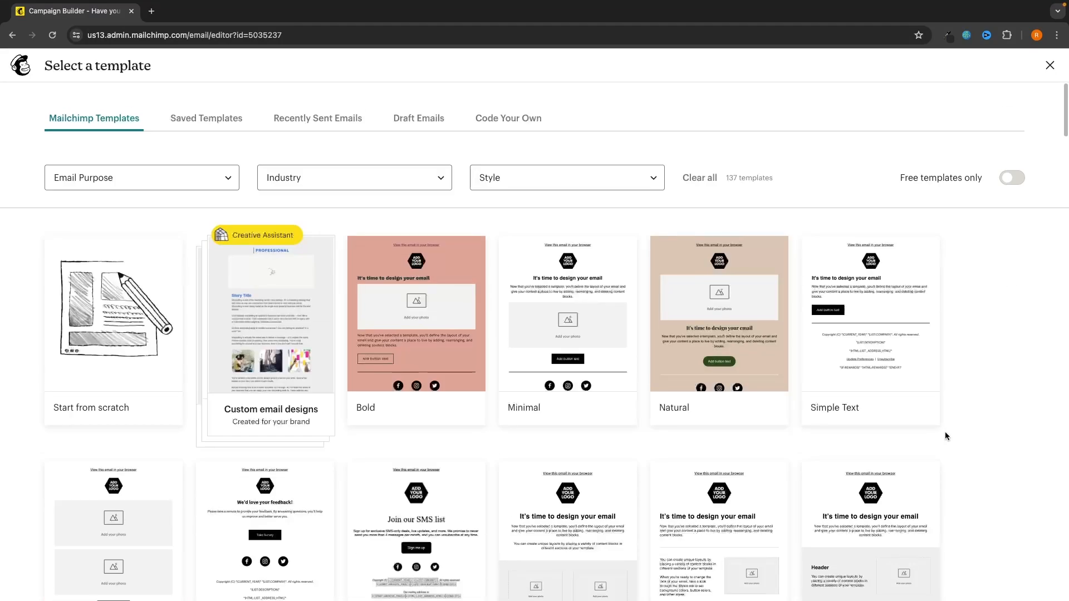
mouse_move(123, 329)
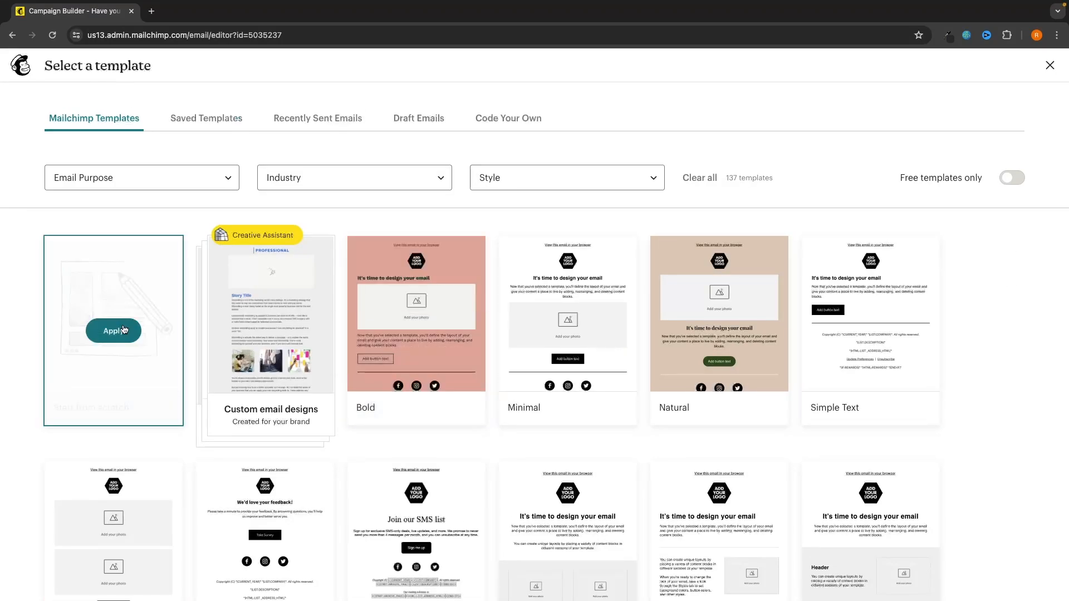
scroll(412, 394, "down", 15)
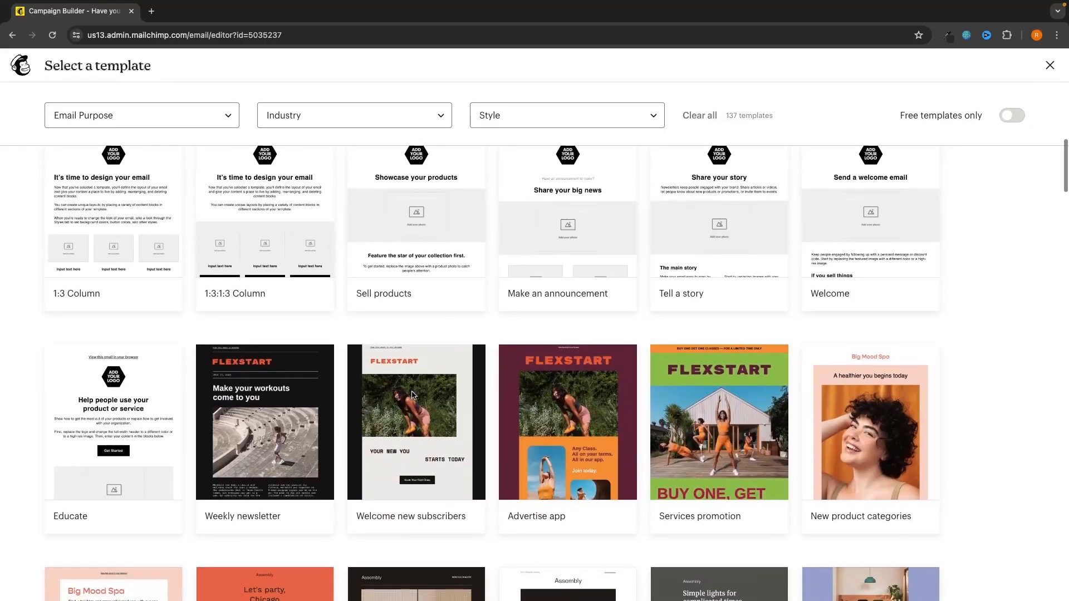
scroll(411, 395, "down", 5)
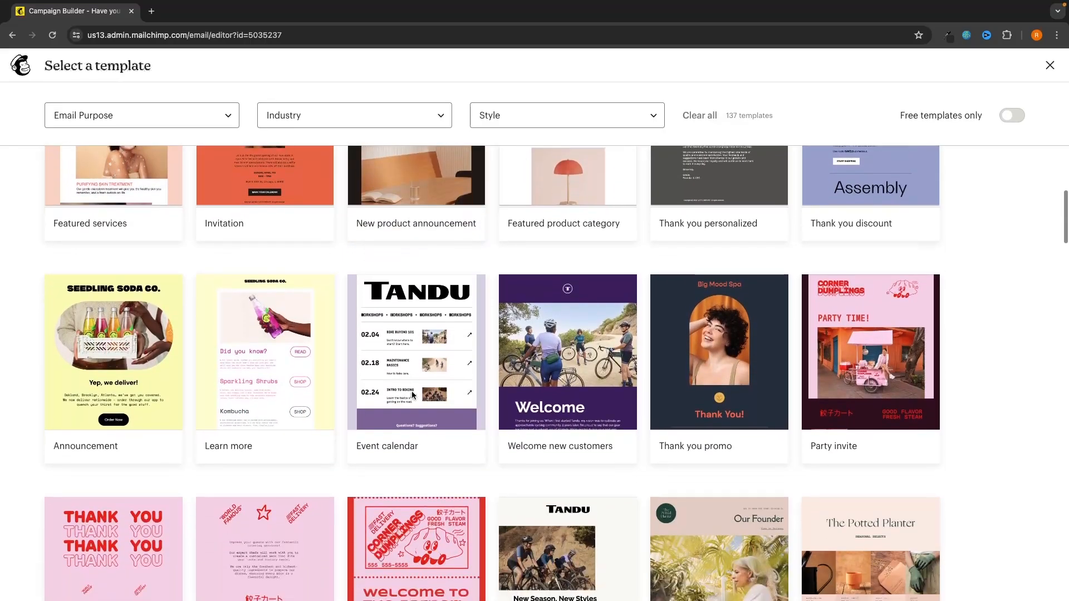
scroll(534, 499, "down", 5)
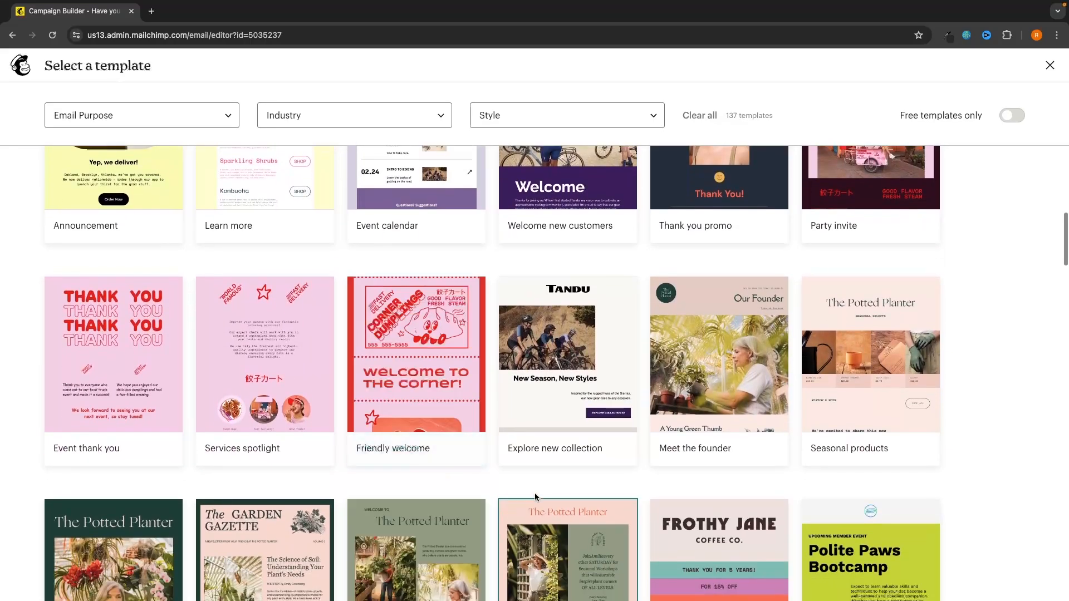
scroll(570, 472, "up", 20)
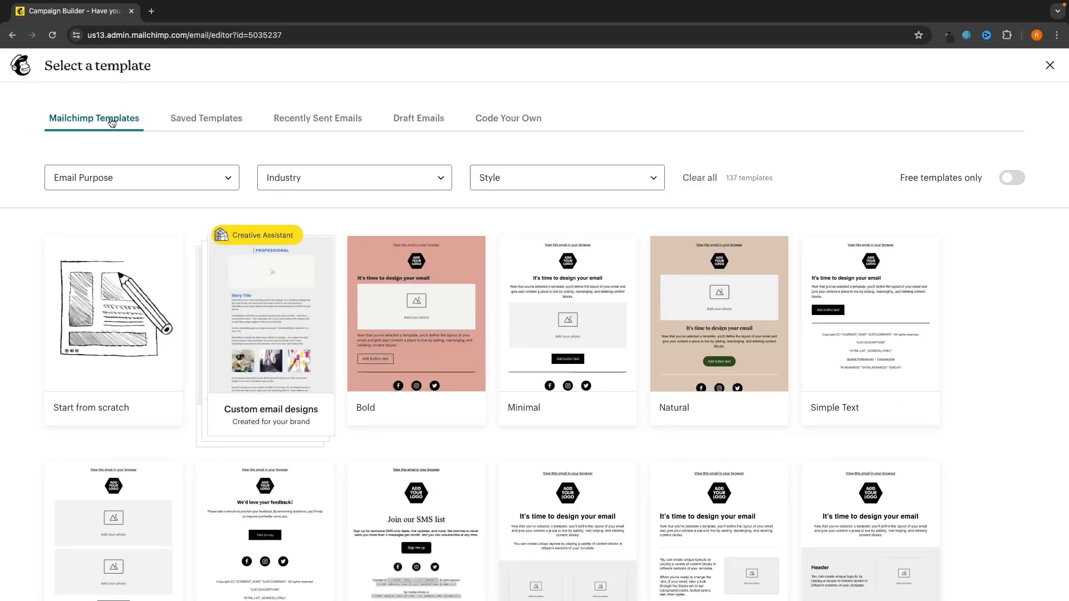
Step: Filter templates by selling-products purpose, Food & Travel industry and Colorful style
left_click(65, 180)
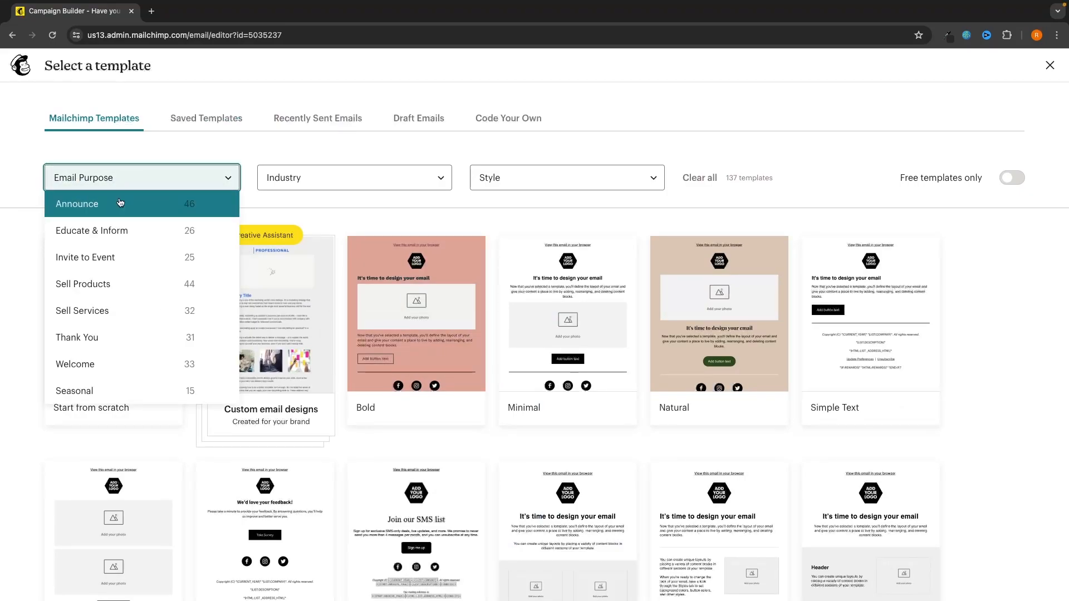
left_click(82, 284)
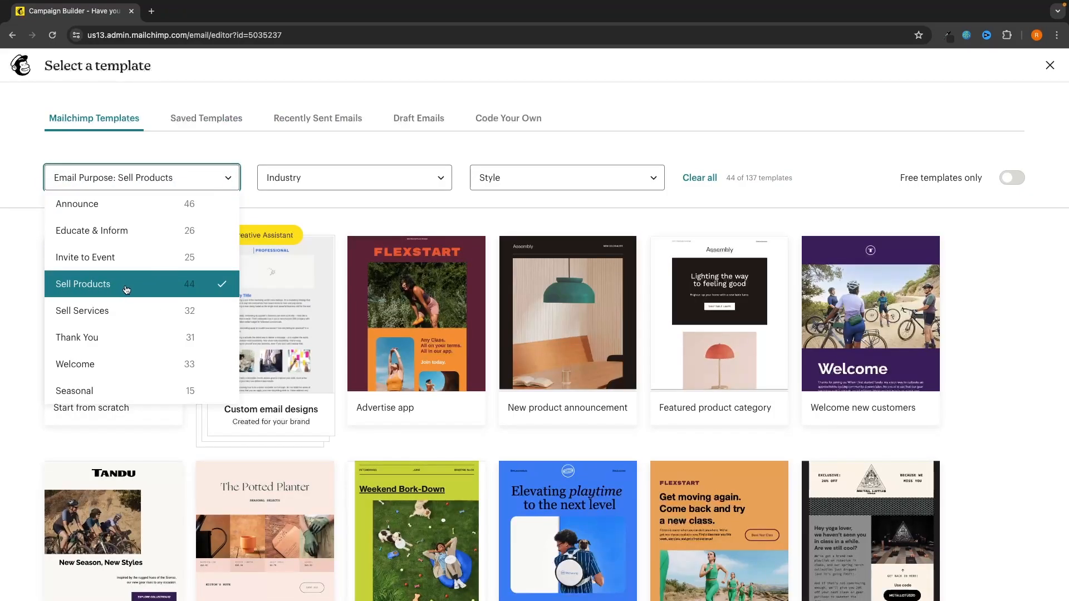
left_click(225, 176)
left_click(288, 188)
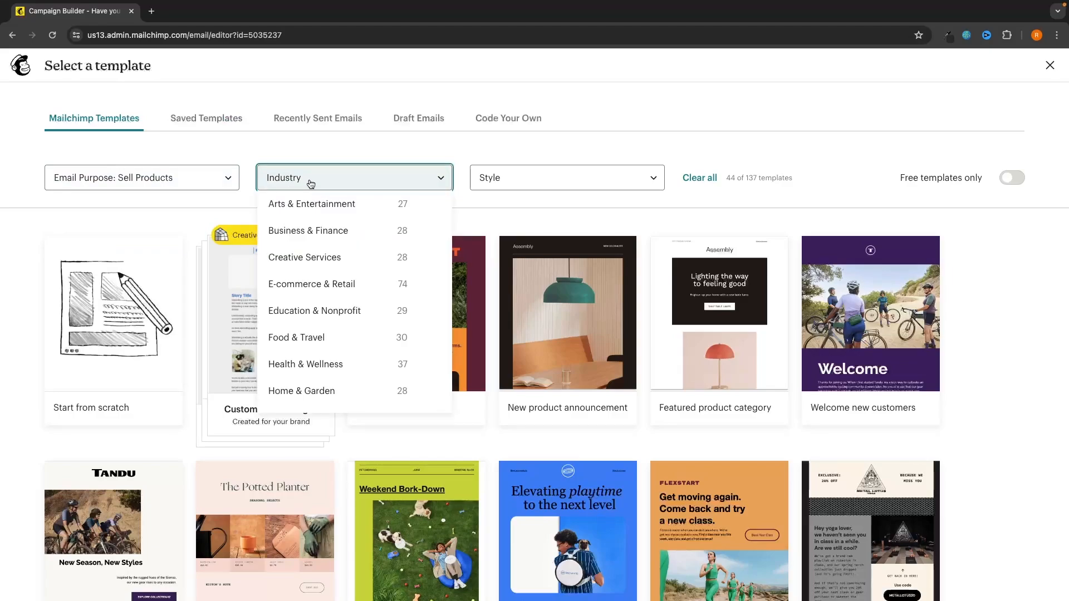
left_click(290, 340)
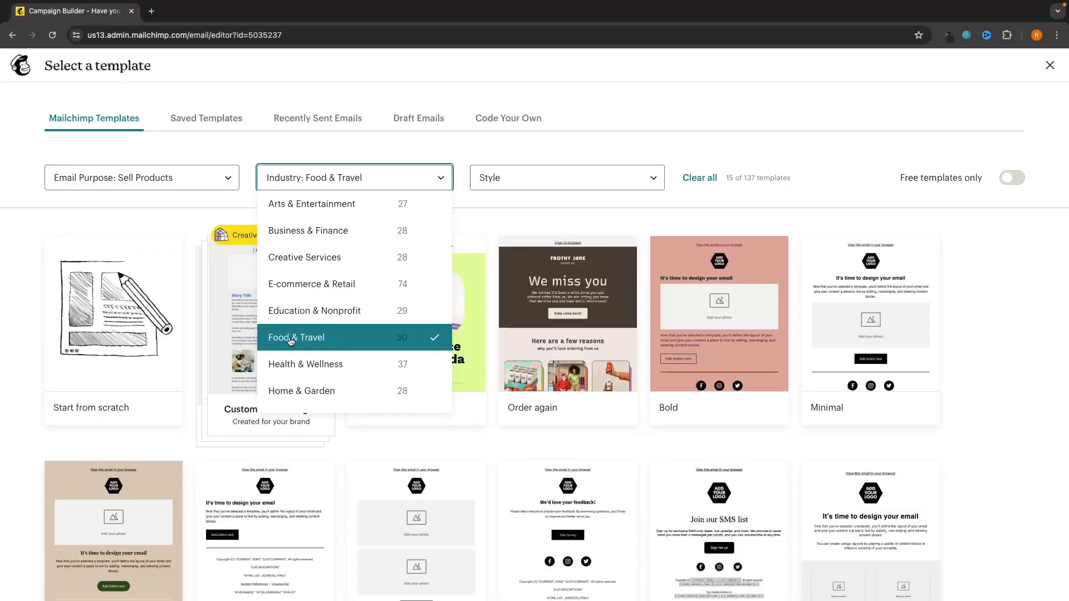
left_click(494, 178)
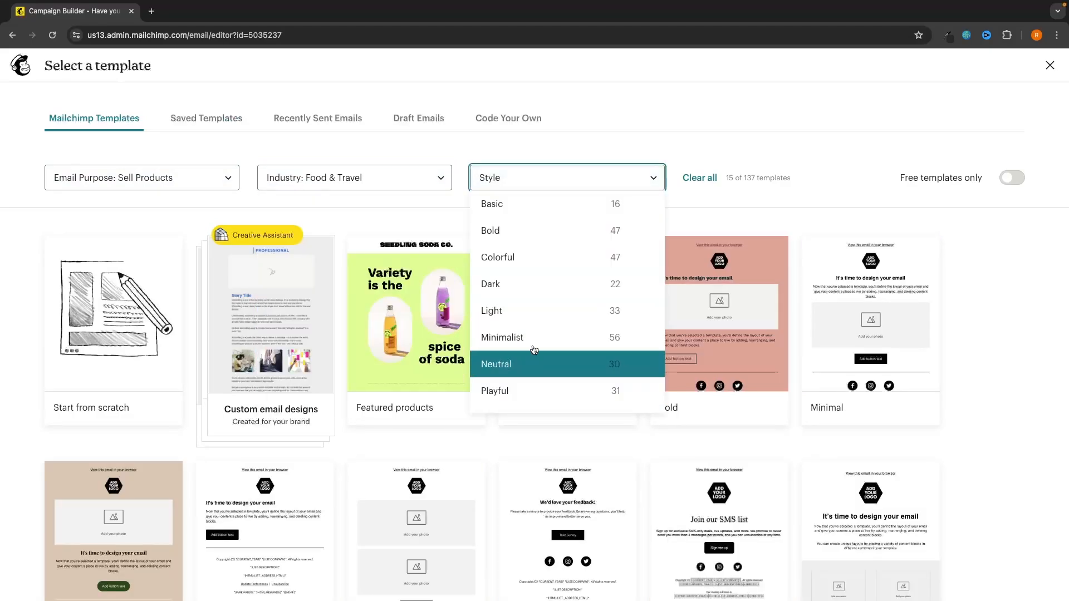
left_click(524, 259)
left_click(621, 115)
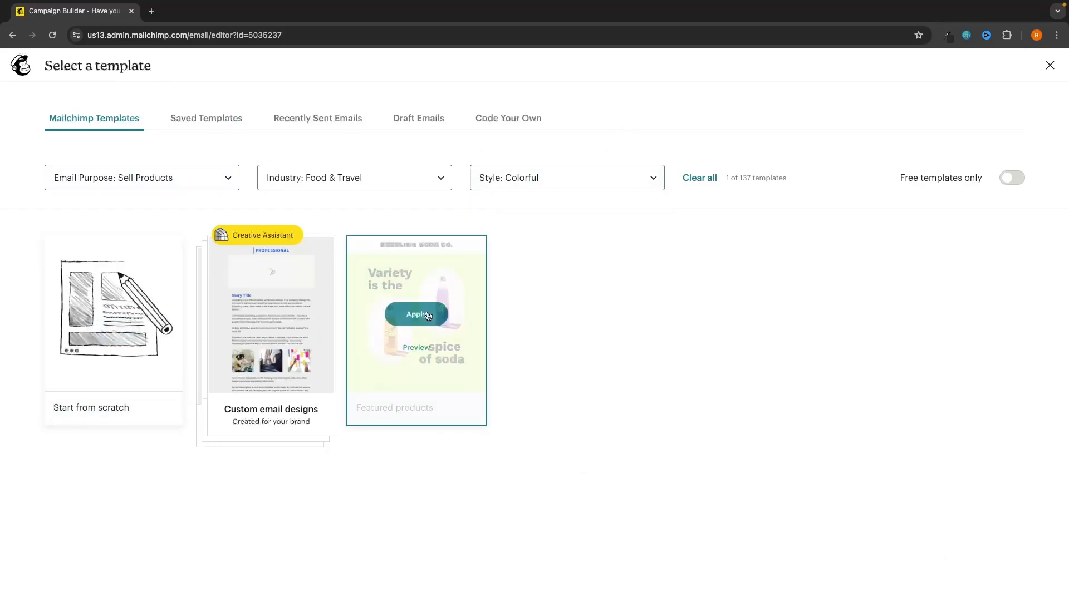
Step: Clear all filters and apply the Seedling Soda 'Learn more' template
left_click(711, 180)
scroll(643, 273, "down", 18)
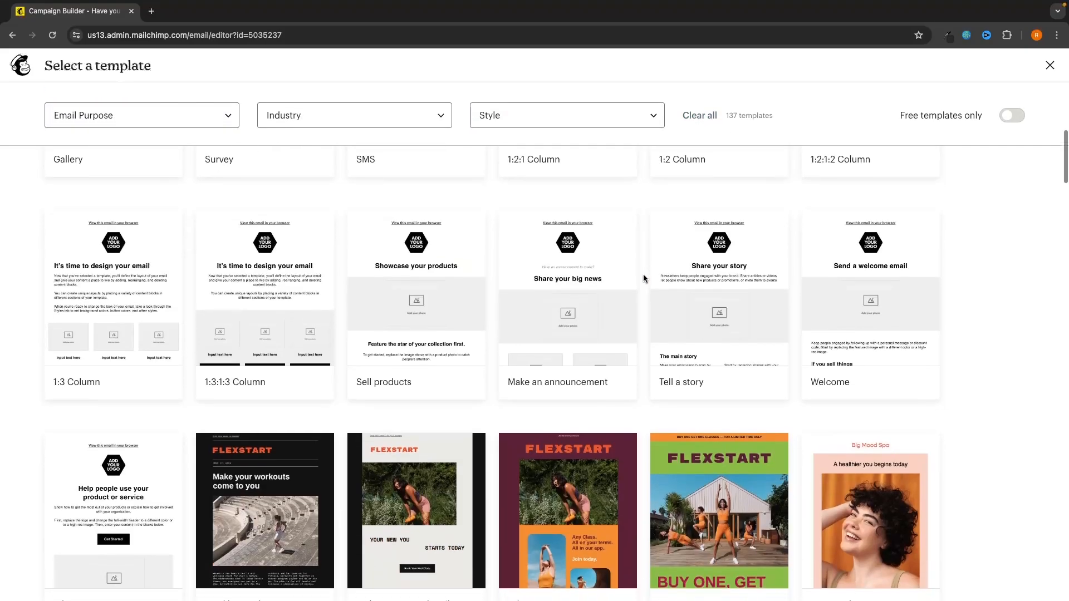
scroll(643, 274, "down", 3)
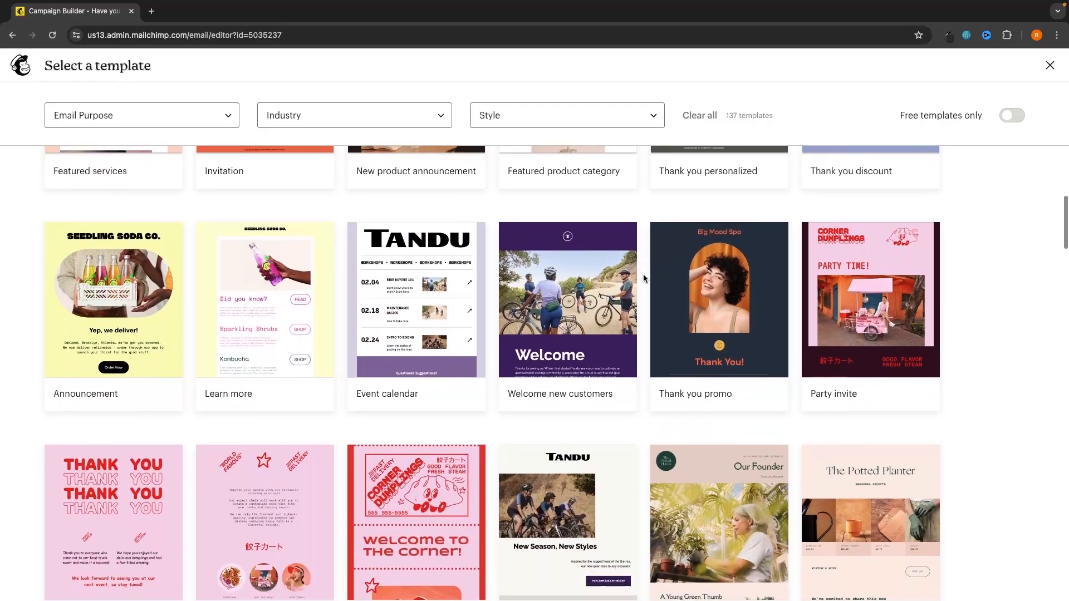
mouse_move(143, 365)
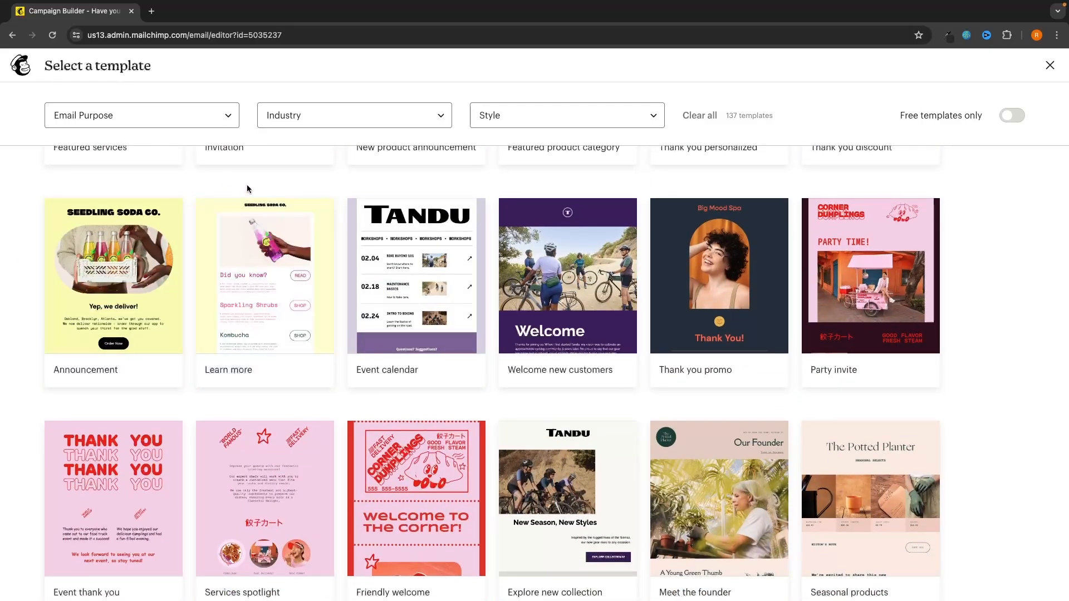
mouse_move(267, 275)
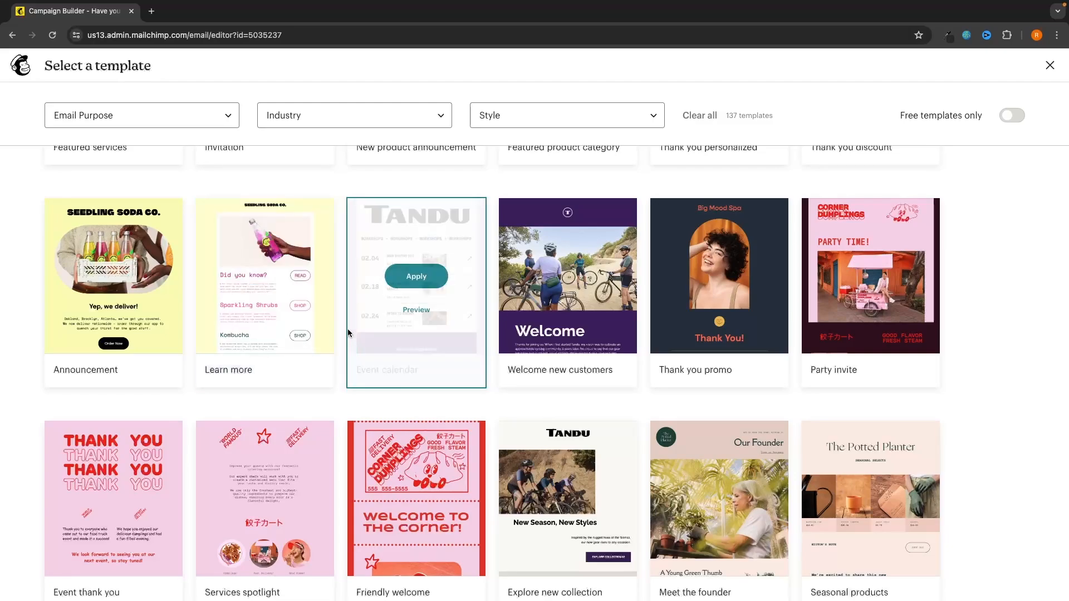
left_click(270, 279)
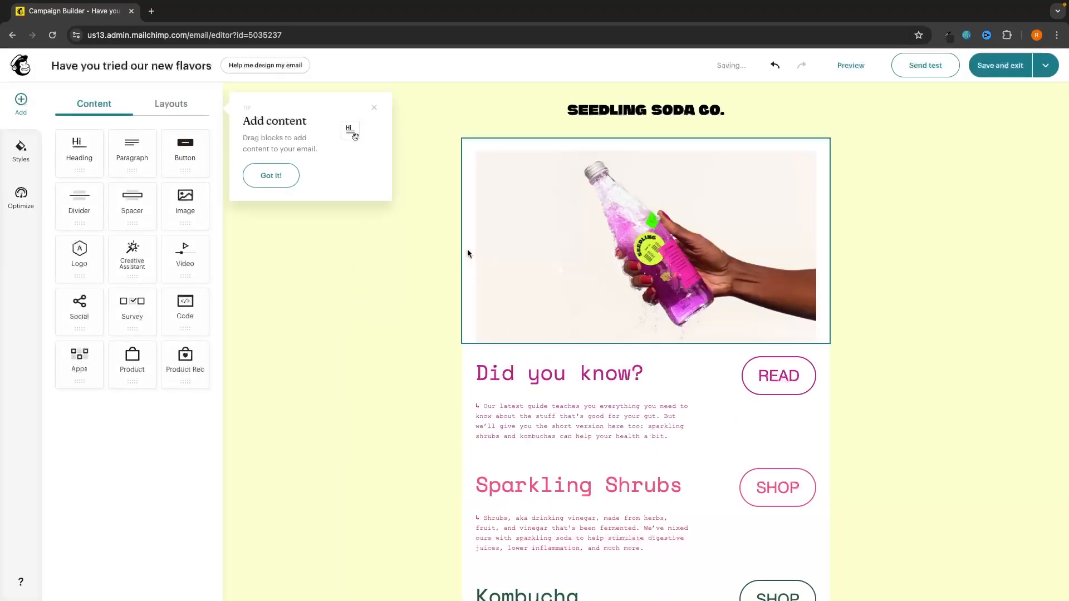
Step: Dismiss the add-content tip and scroll the canvas down toward the Kombucha section
left_click(374, 107)
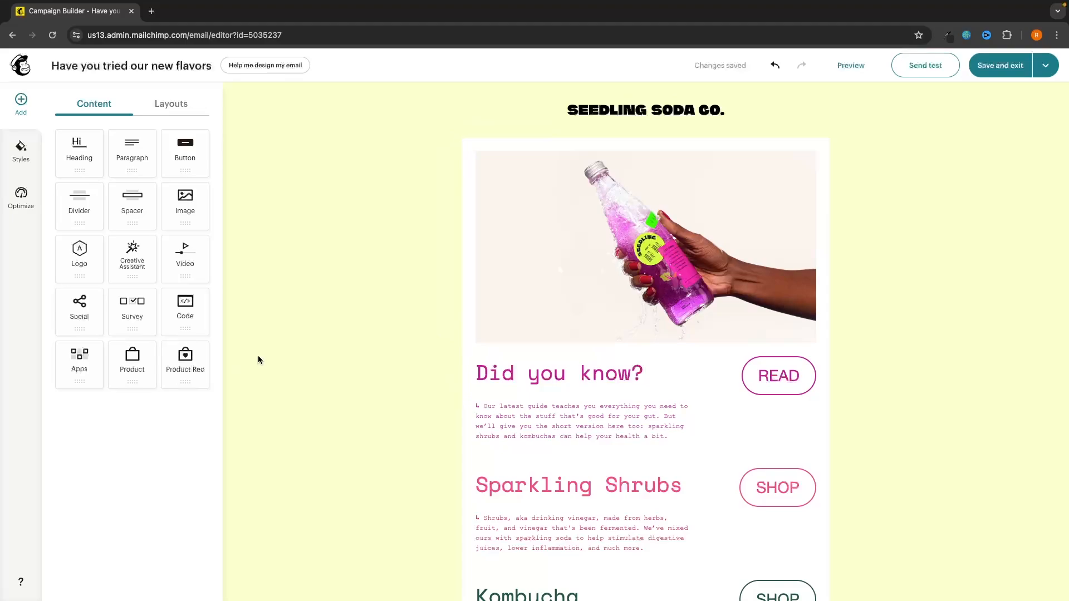
scroll(386, 289, "down", 3)
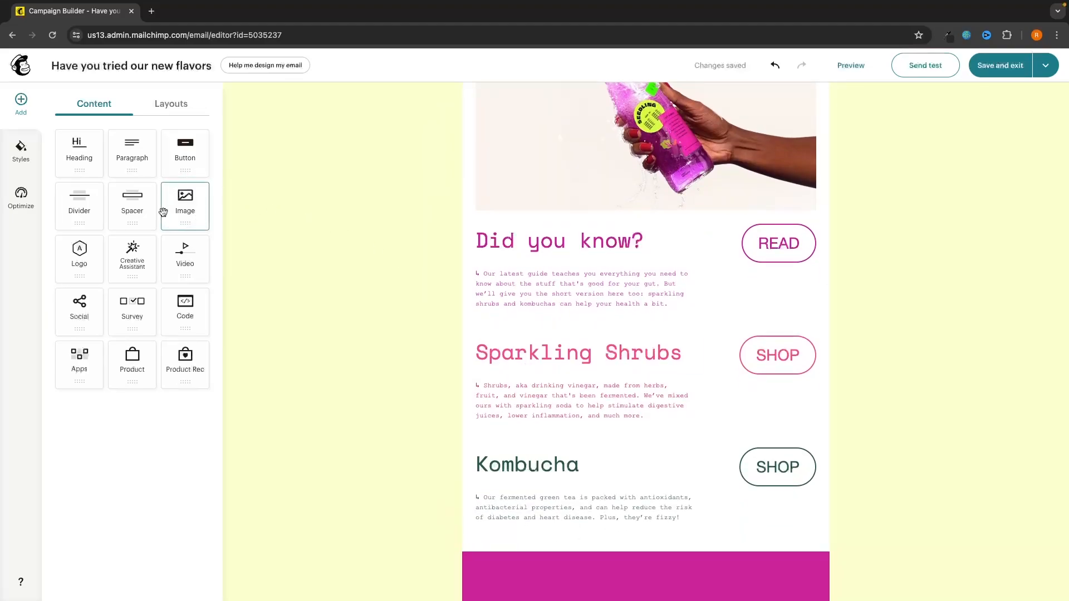
mouse_move(183, 212)
left_mouse_down()
mouse_move(349, 179)
mouse_move(523, 201)
mouse_move(520, 314)
mouse_move(575, 331)
mouse_move(591, 462)
mouse_move(322, 305)
mouse_move(186, 210)
left_mouse_up()
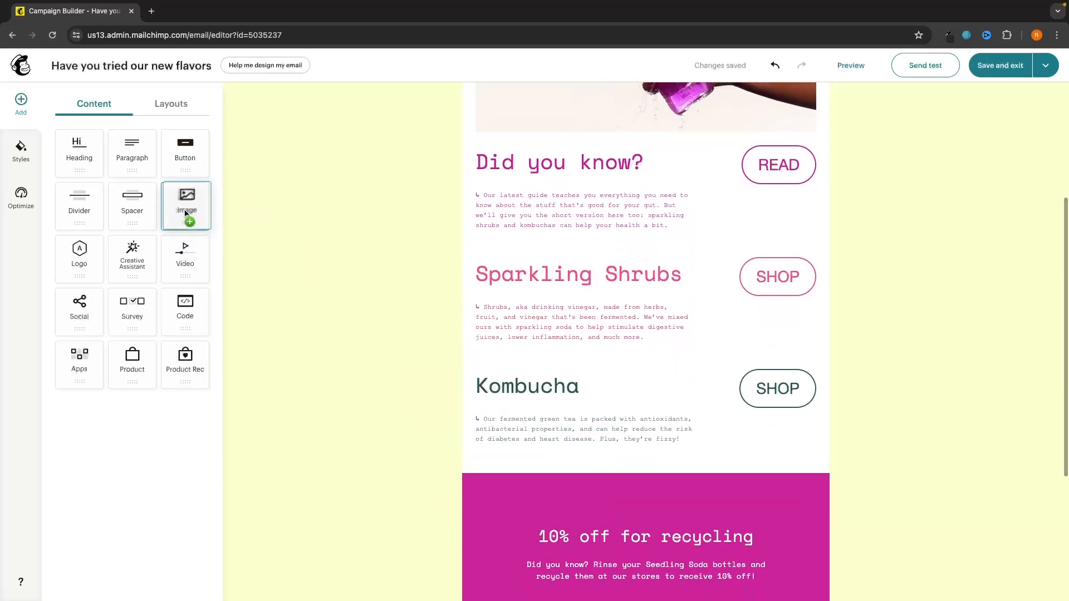
scroll(473, 302, "down", 3)
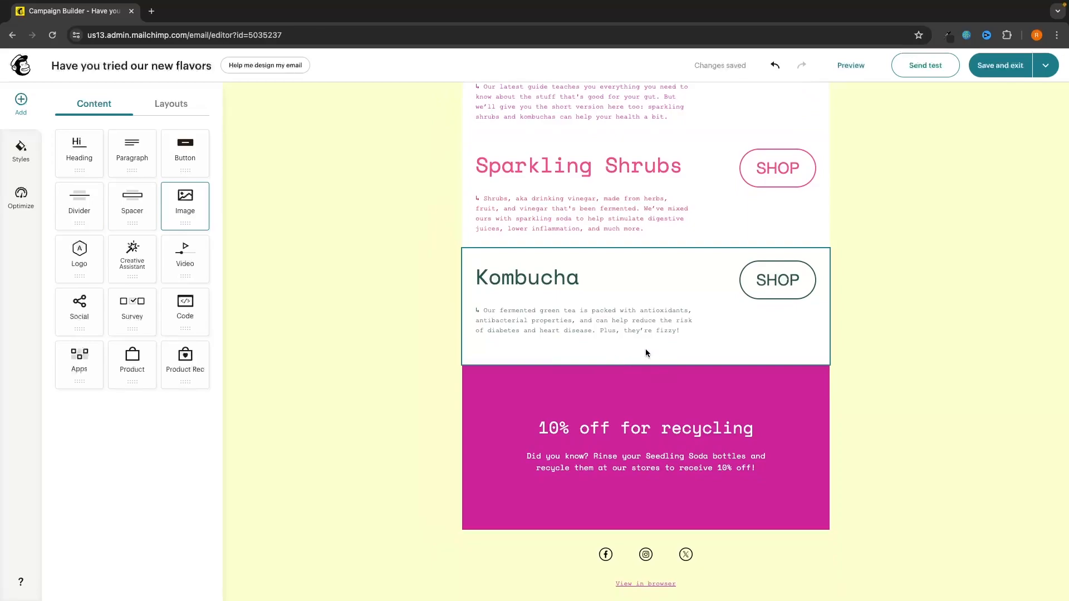
scroll(588, 256, "up", 1)
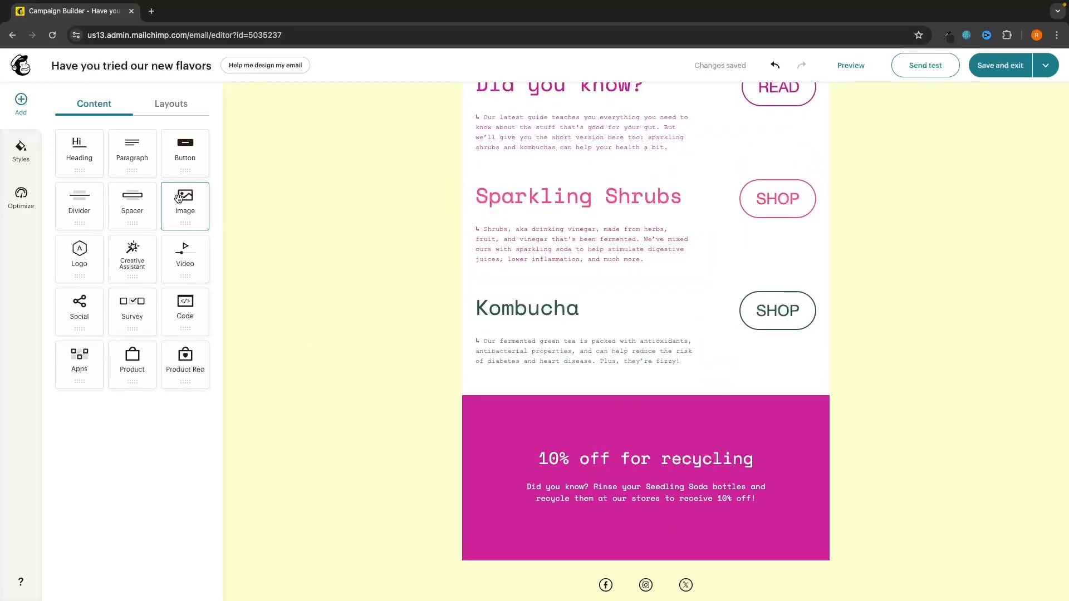
Step: Place an empty image block above the 10% off recycling banner and open its file library
left_click_drag(185, 203, 635, 365)
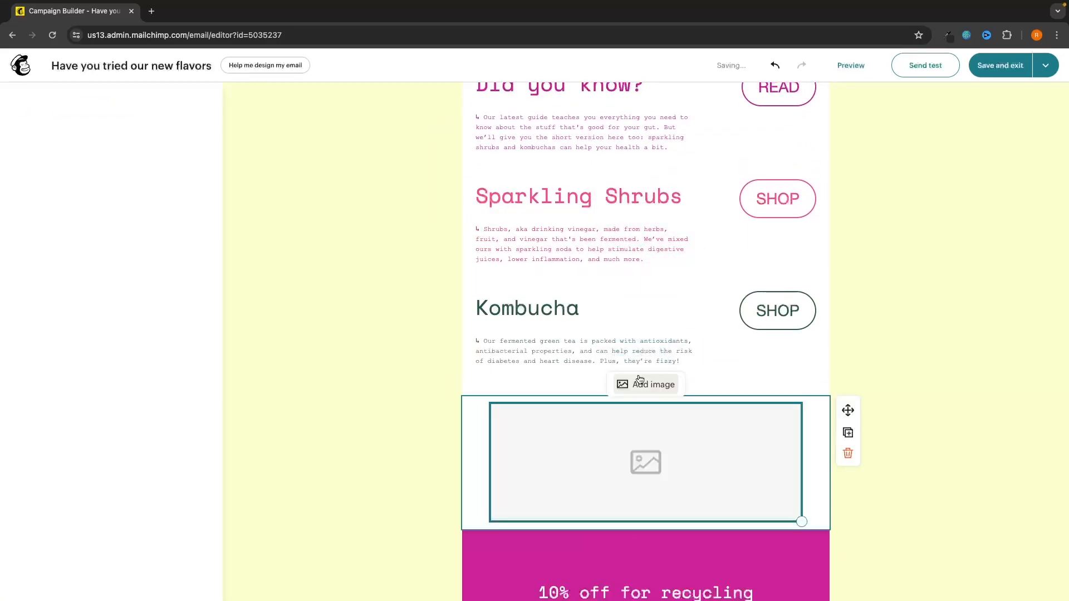
left_click(848, 453)
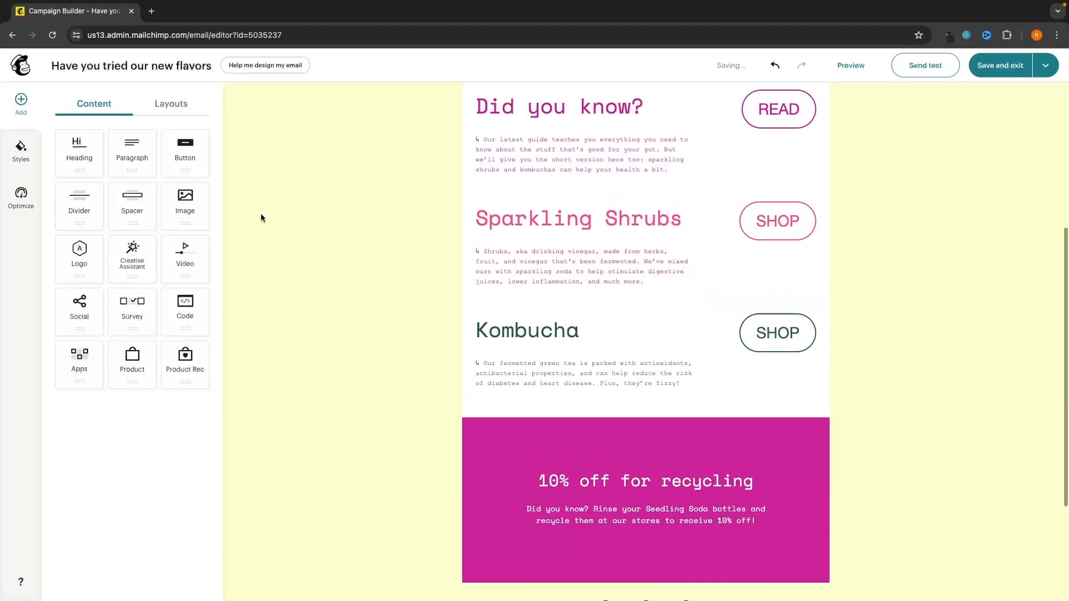
left_click_drag(170, 191, 686, 411)
scroll(685, 411, "down", 2)
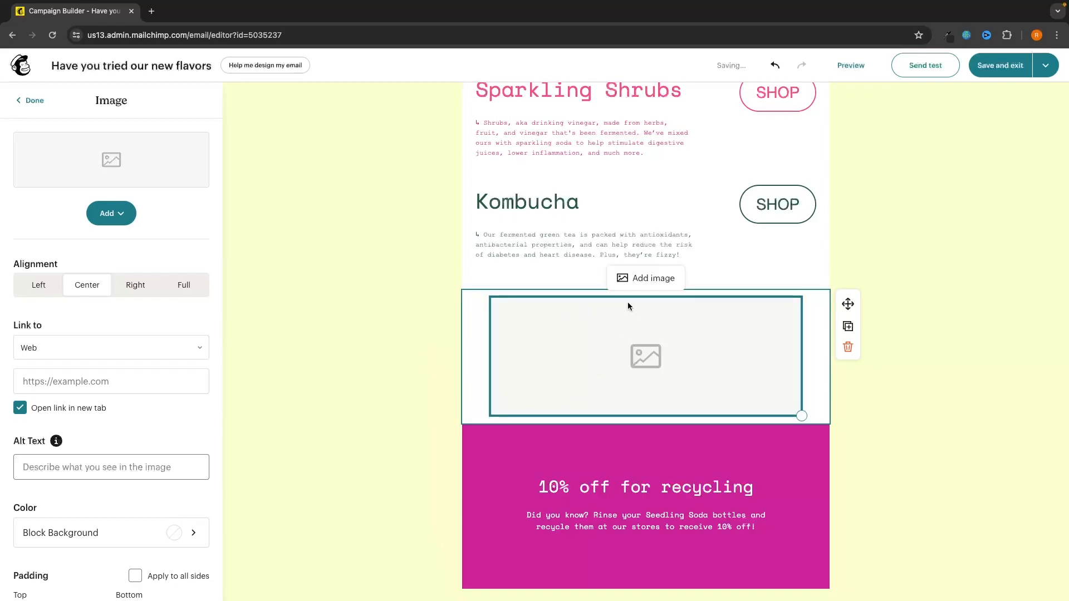
left_click(654, 280)
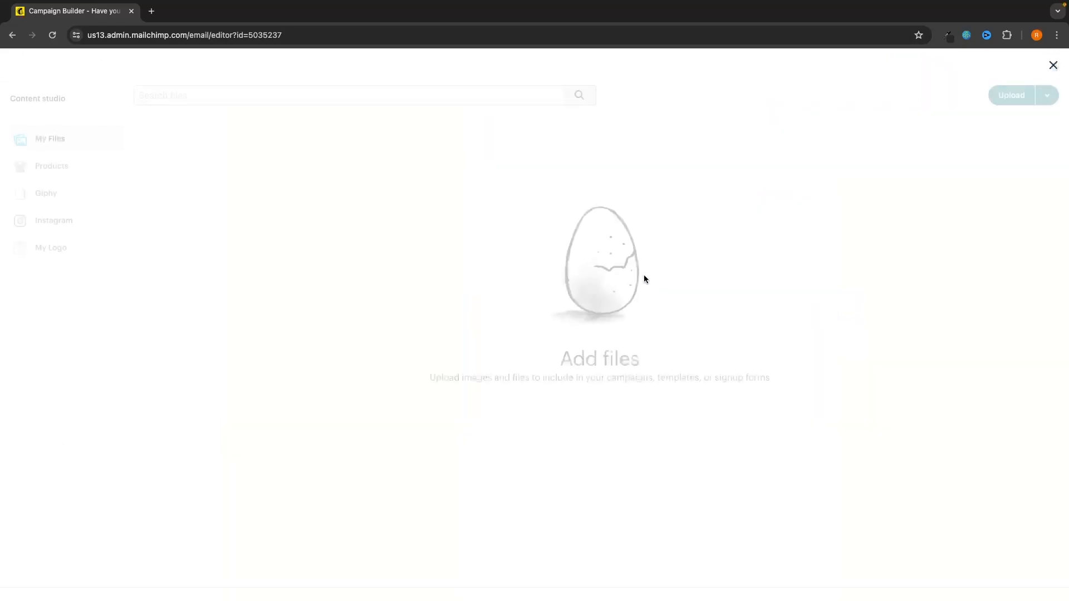
Step: Upload Untitled design (1).png from the Effects folder into the image block
left_click(1011, 95)
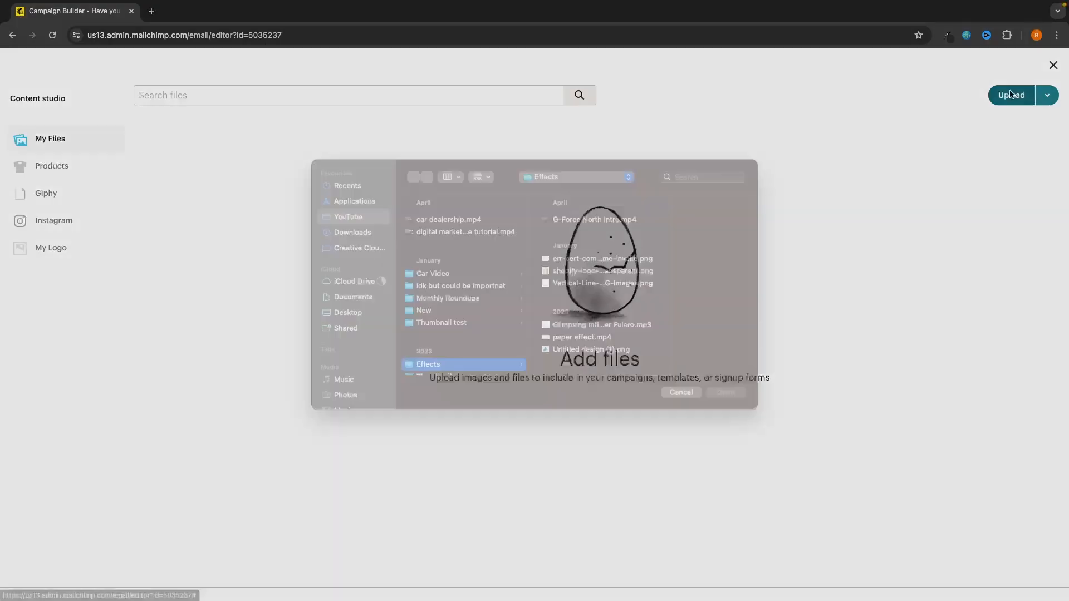
scroll(490, 329, "down", 1)
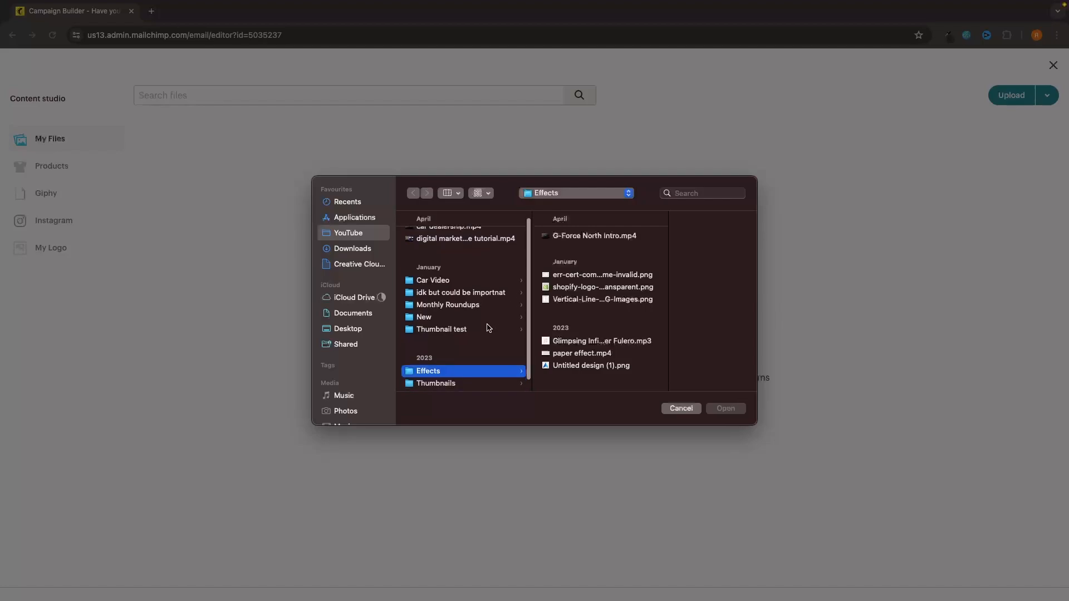
scroll(480, 320, "up", 2)
left_click(569, 368)
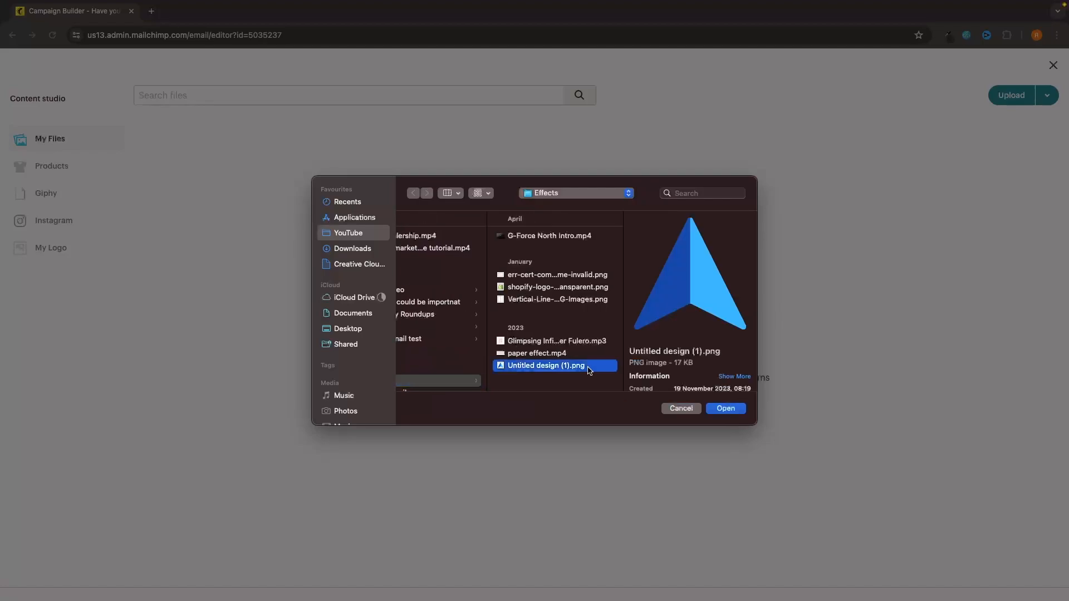
left_click(726, 408)
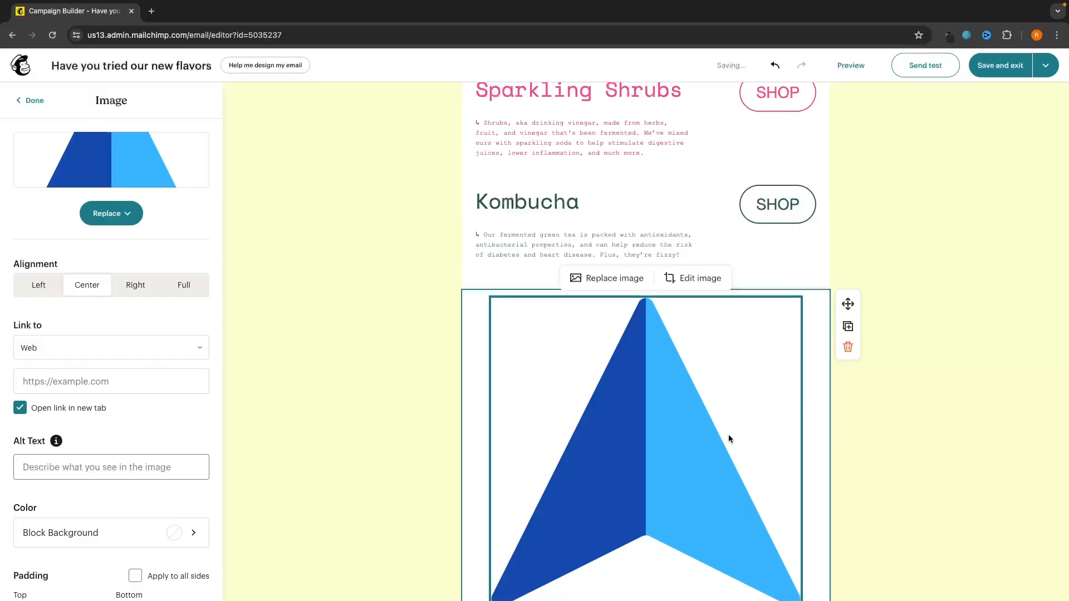
scroll(728, 436, "down", 2)
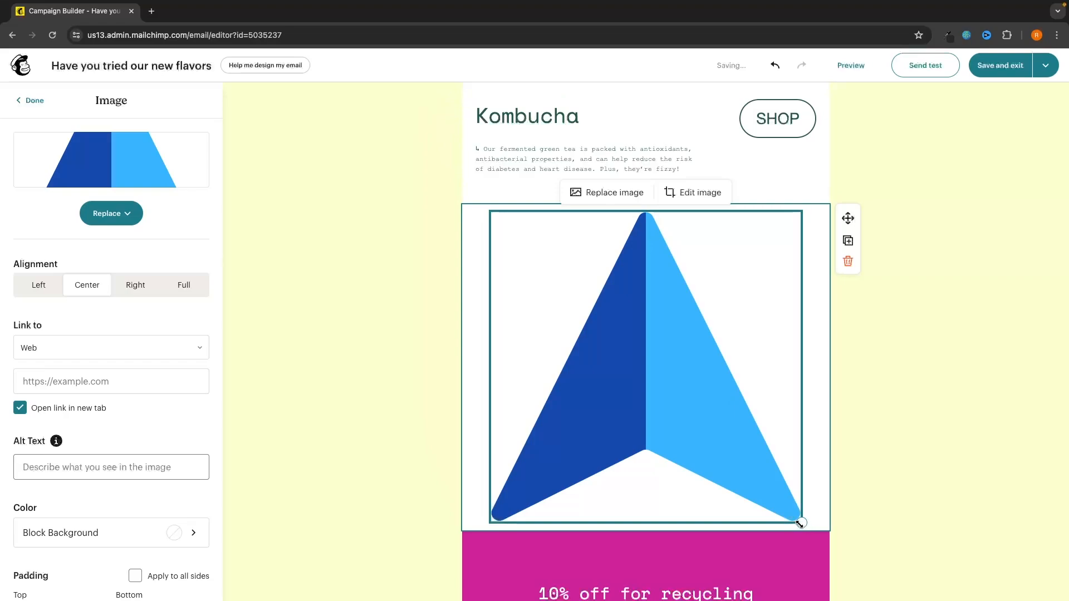
Step: Shrink the blue triangle image and drag its block above the Seedling Soda Co. header
left_click_drag(802, 523, 543, 245)
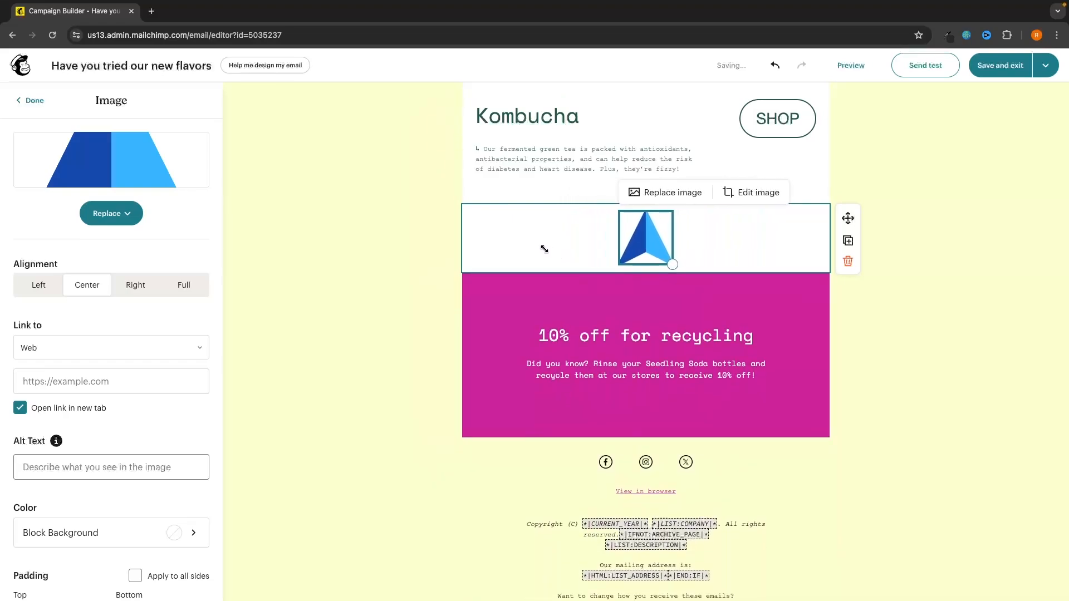
scroll(646, 258, "up", 2)
scroll(646, 263, "up", 7)
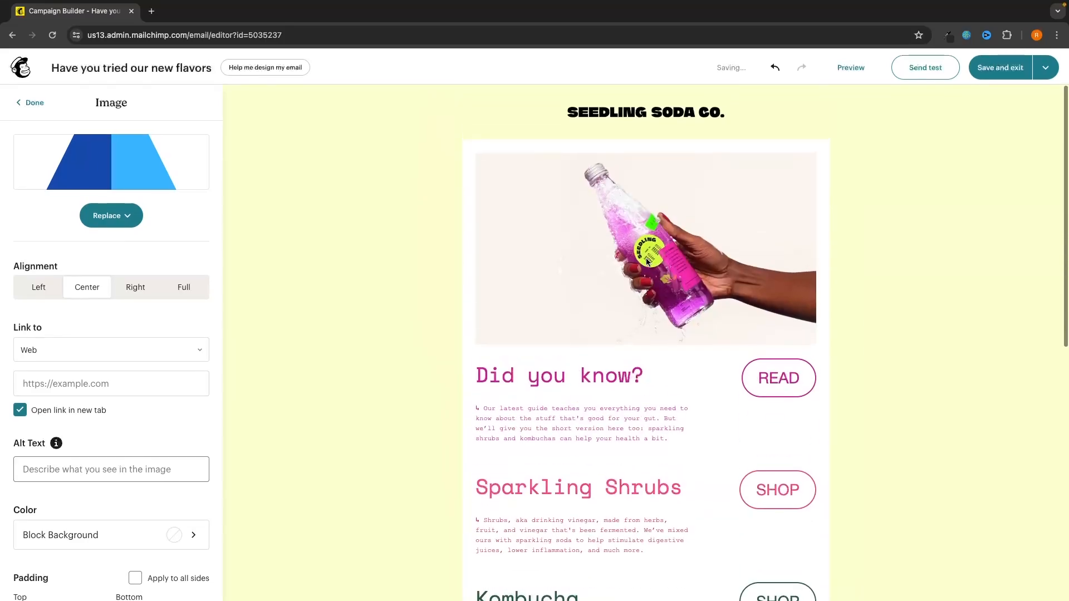
scroll(670, 249, "down", 4)
scroll(669, 249, "down", 2)
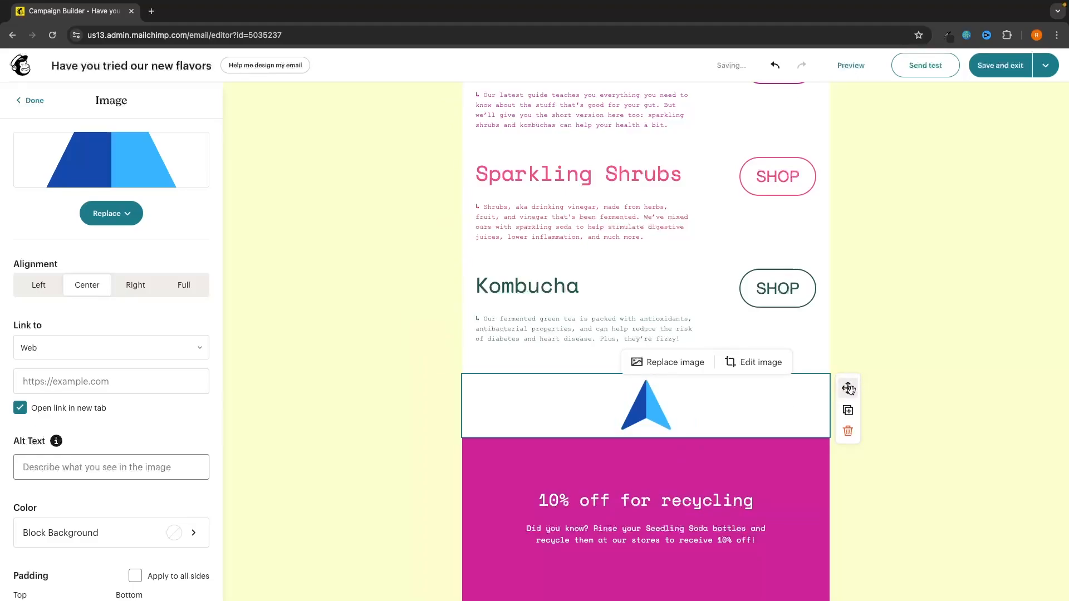
left_click_drag(848, 388, 640, 113)
scroll(711, 155, "up", 6)
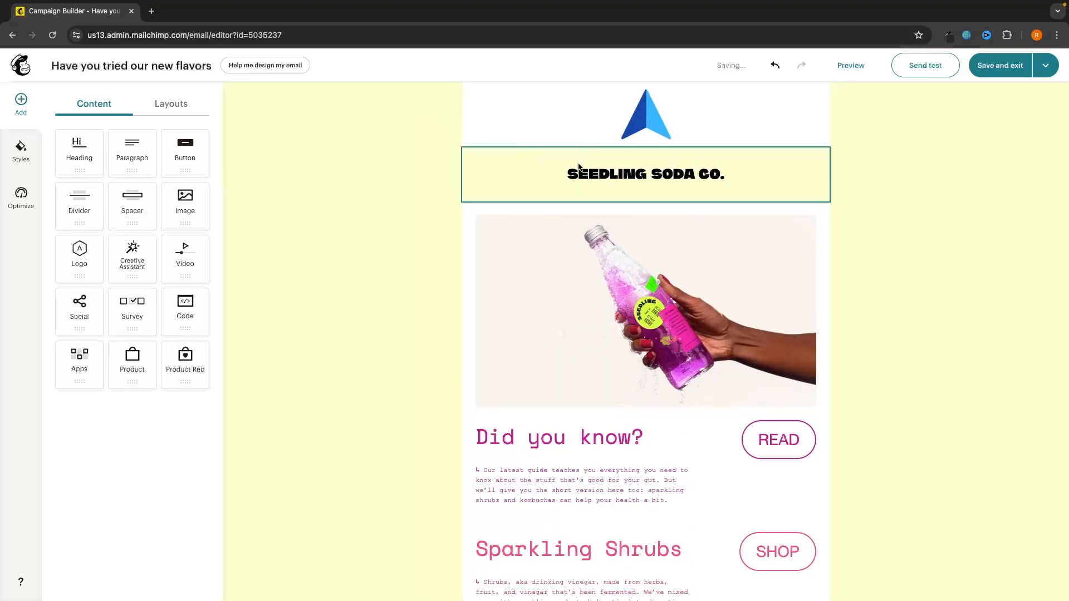
Step: Delete the SEEDLING SODA CO. header block and reselect the triangle logo image
left_click(595, 150)
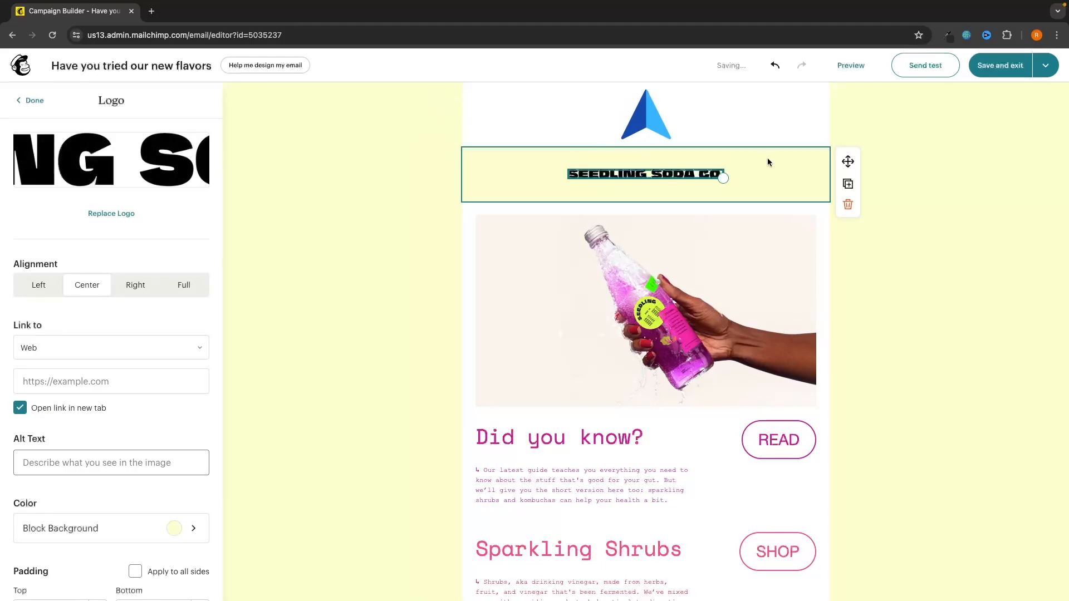
left_click(852, 206)
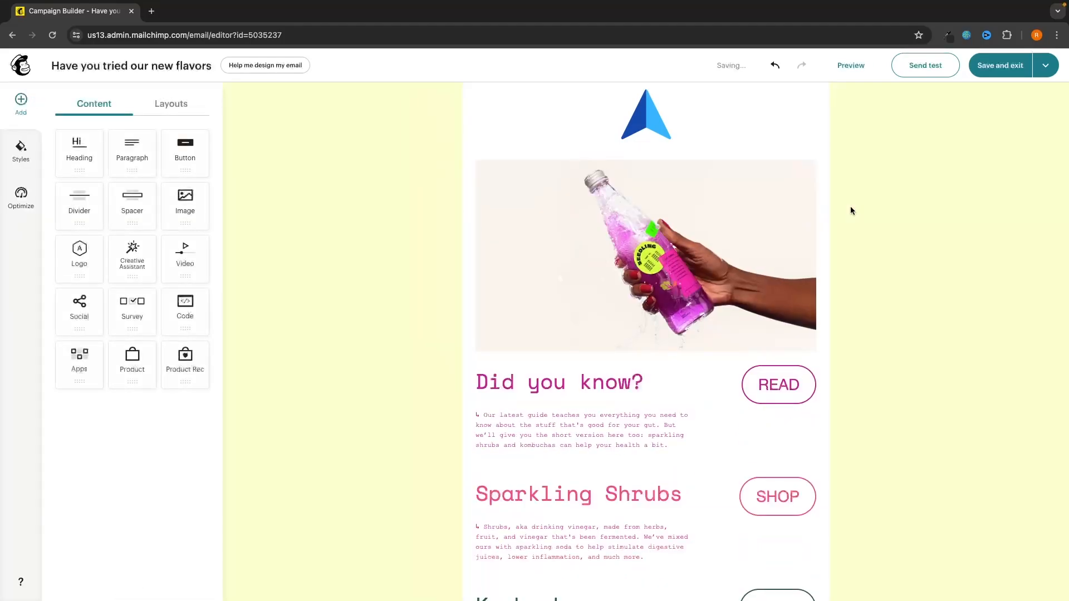
left_click(716, 98)
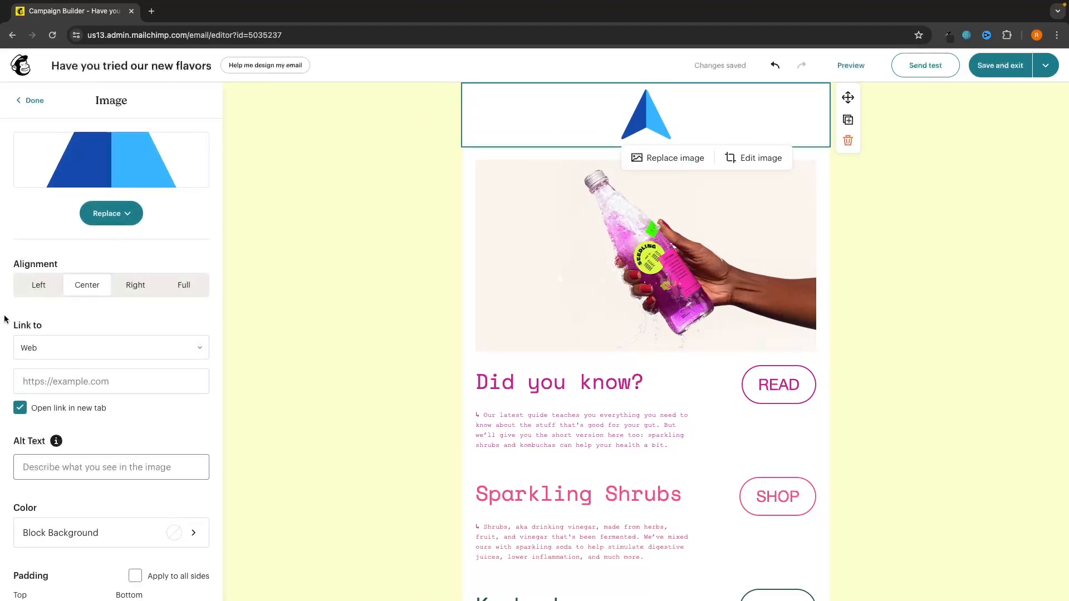
Step: Try left and right alignment, then centre the triangle logo
left_click(45, 283)
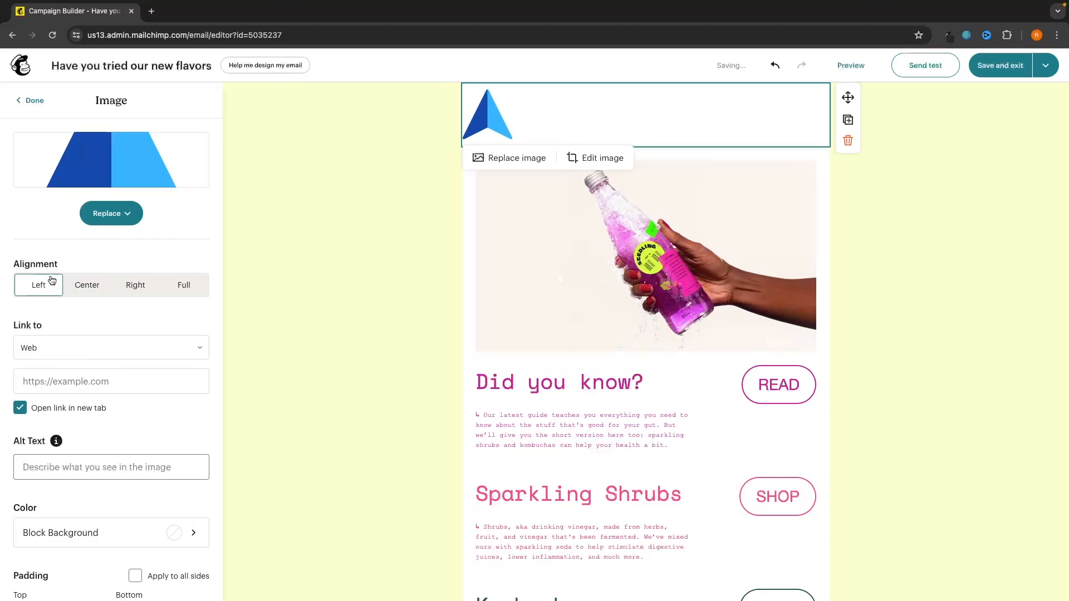
left_click(116, 285)
left_click(98, 286)
scroll(108, 290, "down", 2)
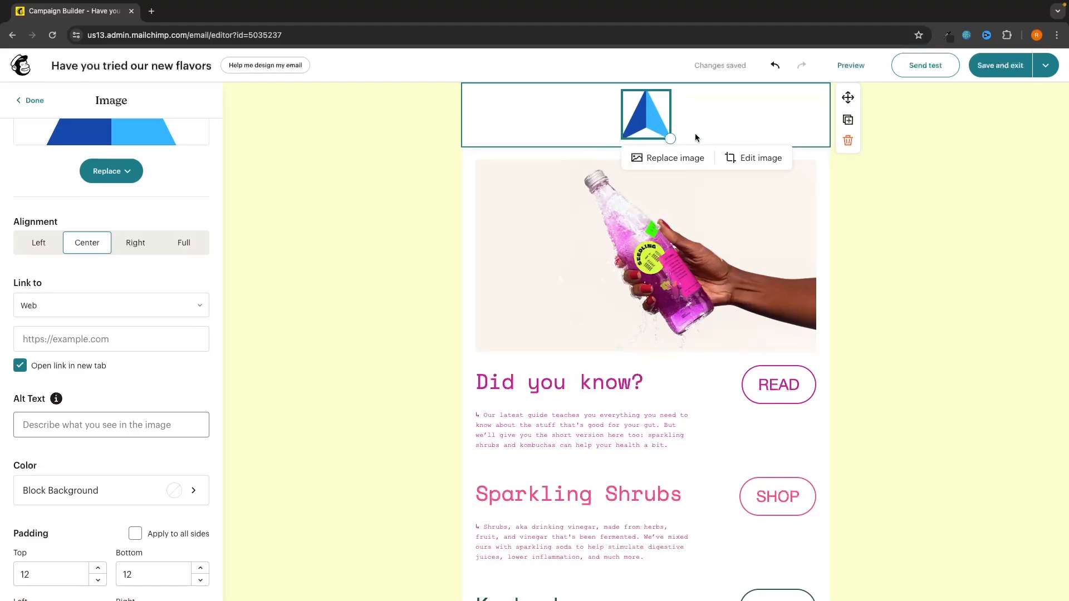
left_click(866, 228)
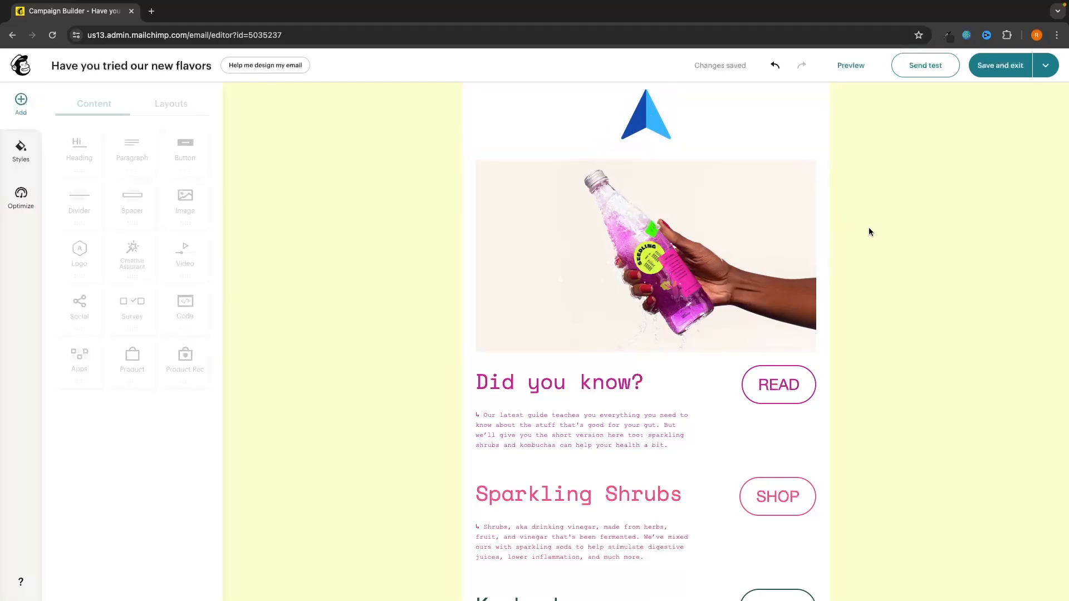
left_click(649, 119)
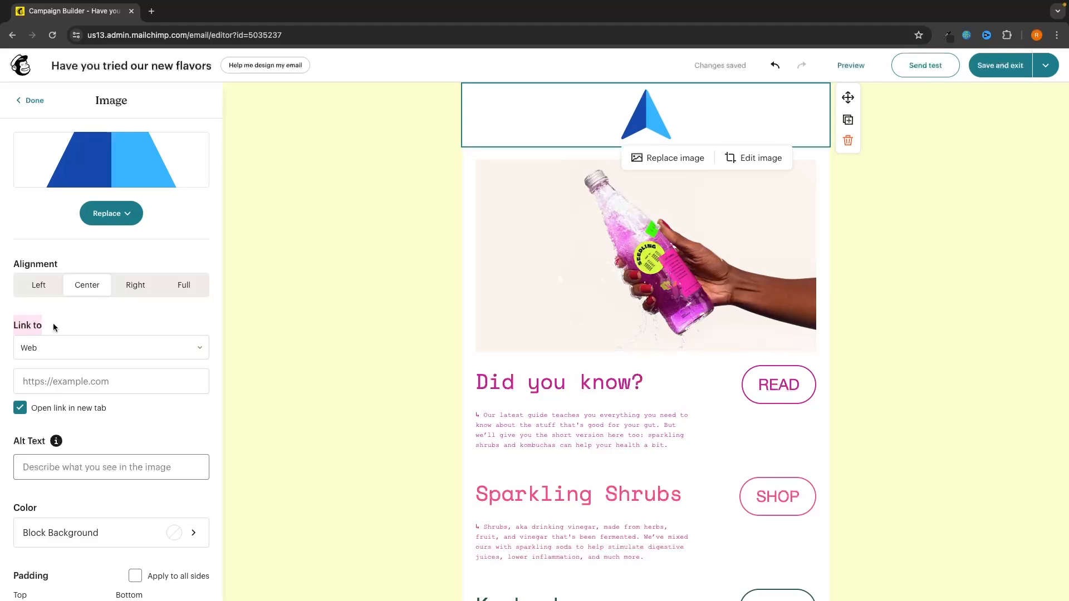
left_click(34, 349)
left_click(31, 377)
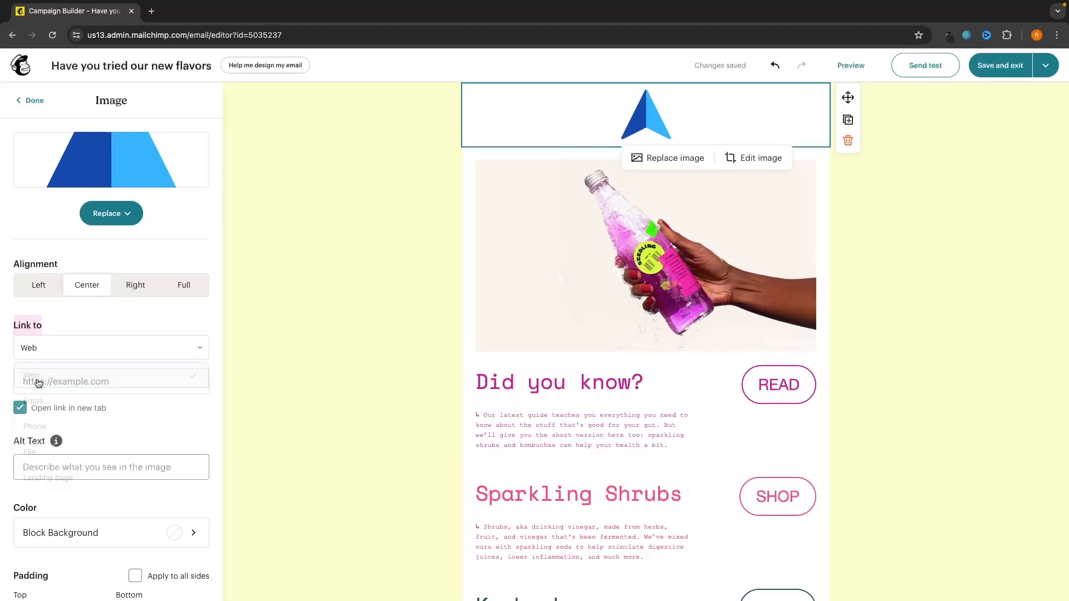
left_click(58, 379)
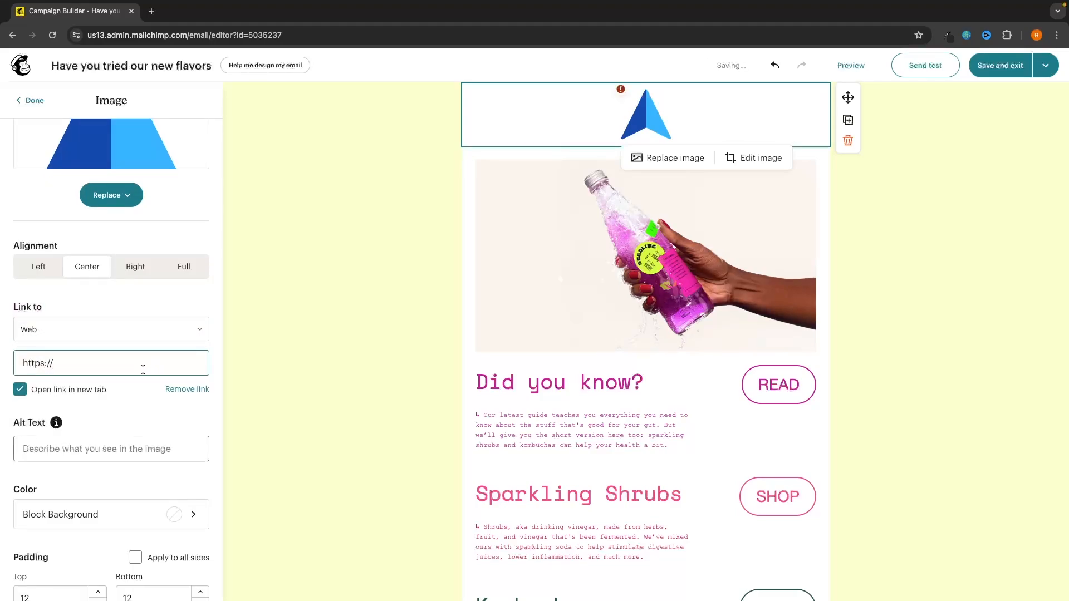
type("www.gforcenorth.com")
left_click(134, 390)
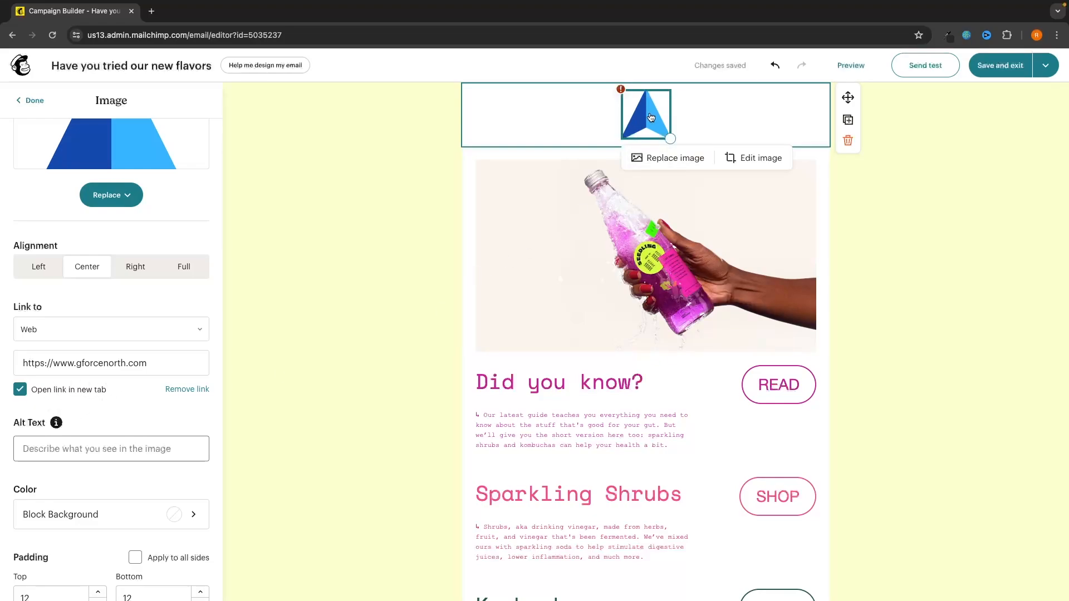
left_click(154, 12)
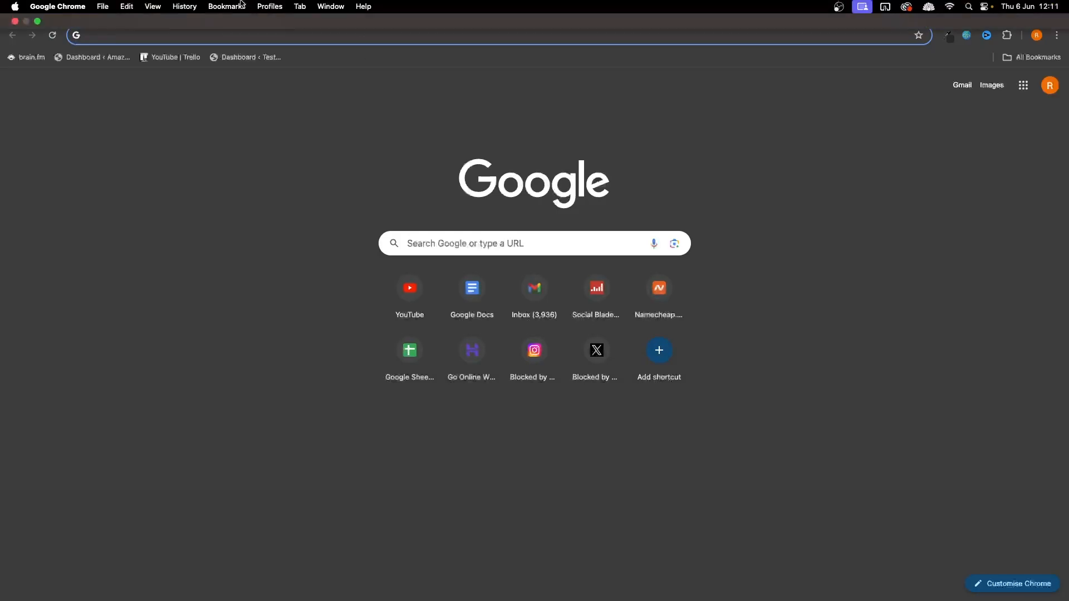
left_click(108, 19)
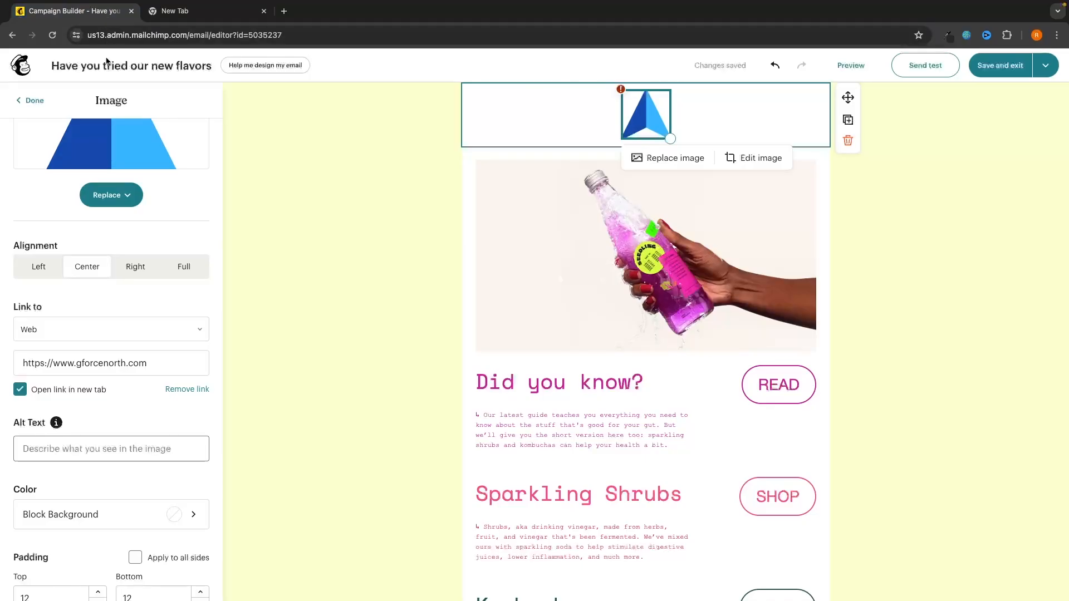
left_click(264, 11)
Step: Set the logo block background to the pale cream swatch, after trying light yellow
scroll(210, 367, "down", 5)
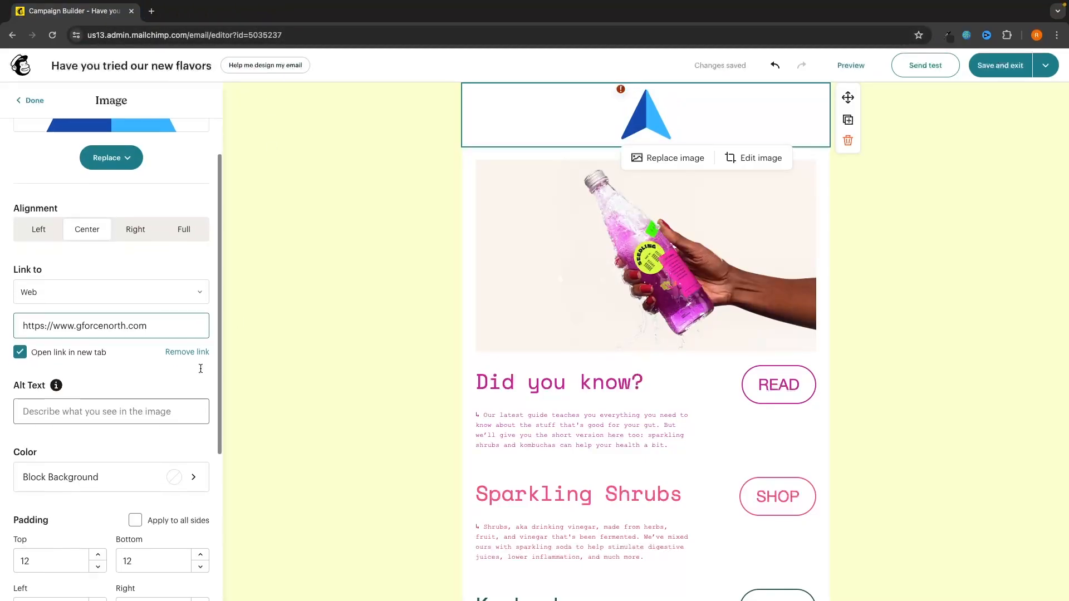
scroll(228, 354, "down", 1)
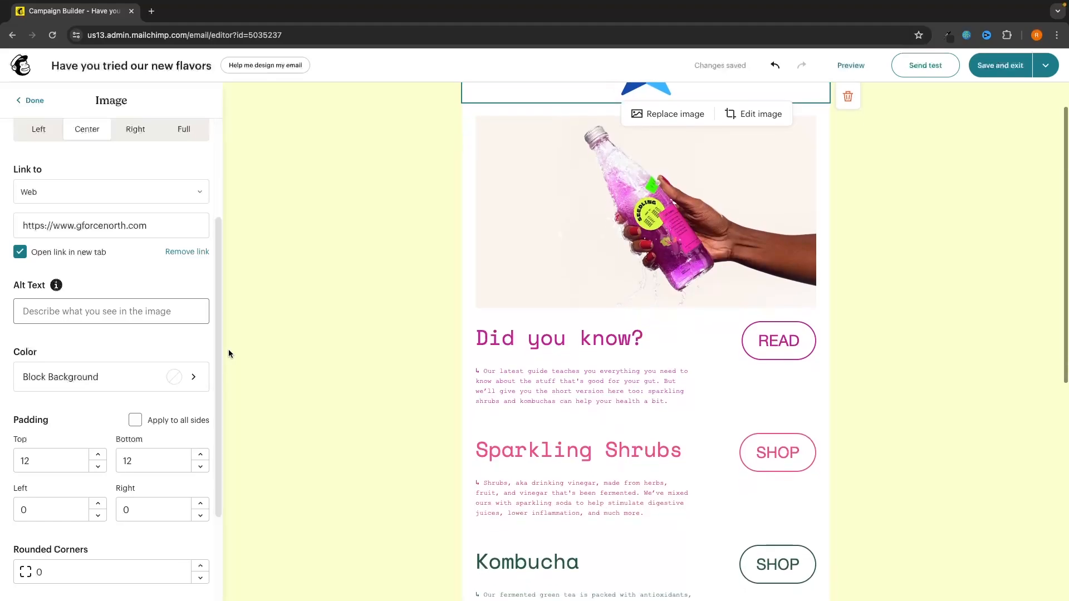
scroll(228, 353, "up", 1)
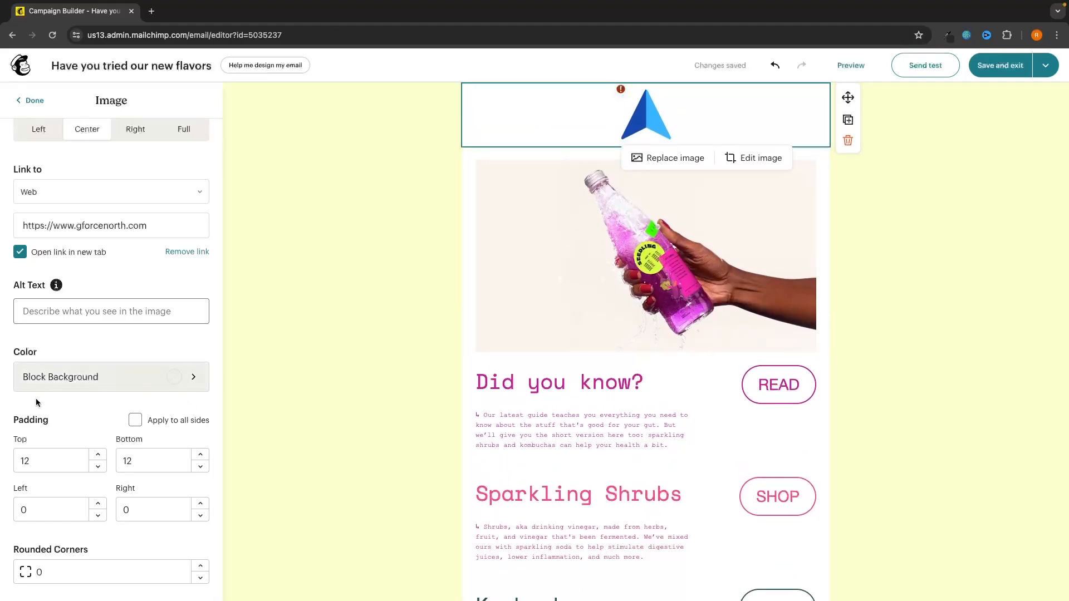
left_click(136, 387)
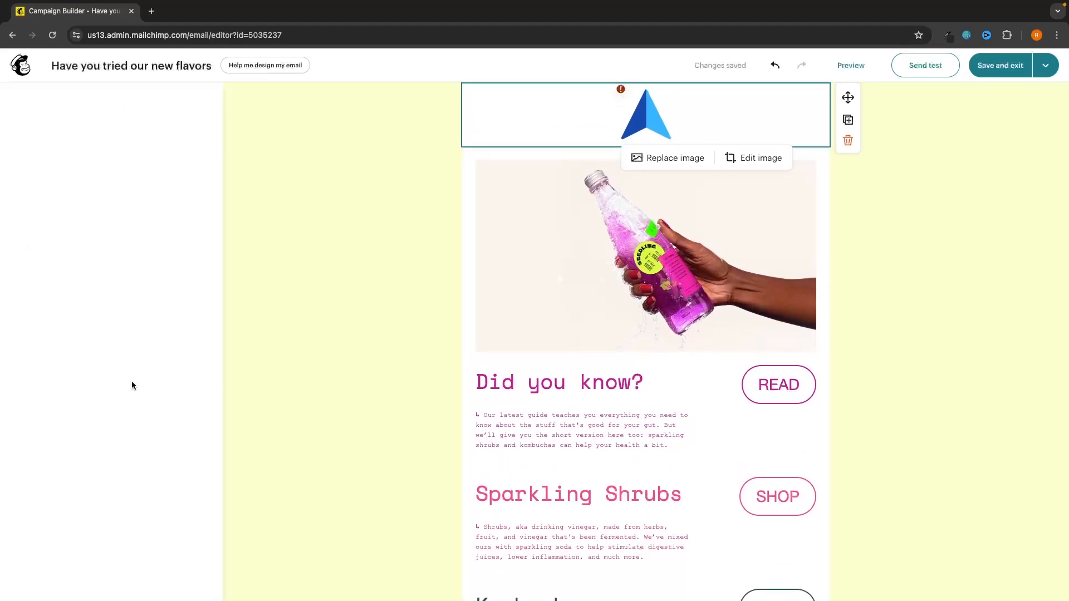
left_click(173, 351)
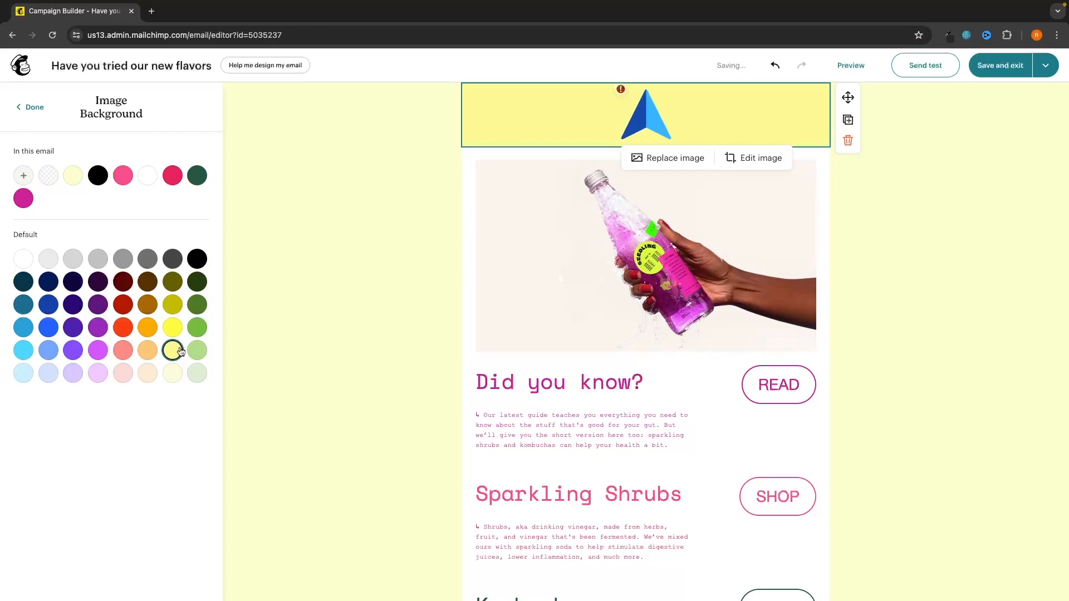
left_click(172, 373)
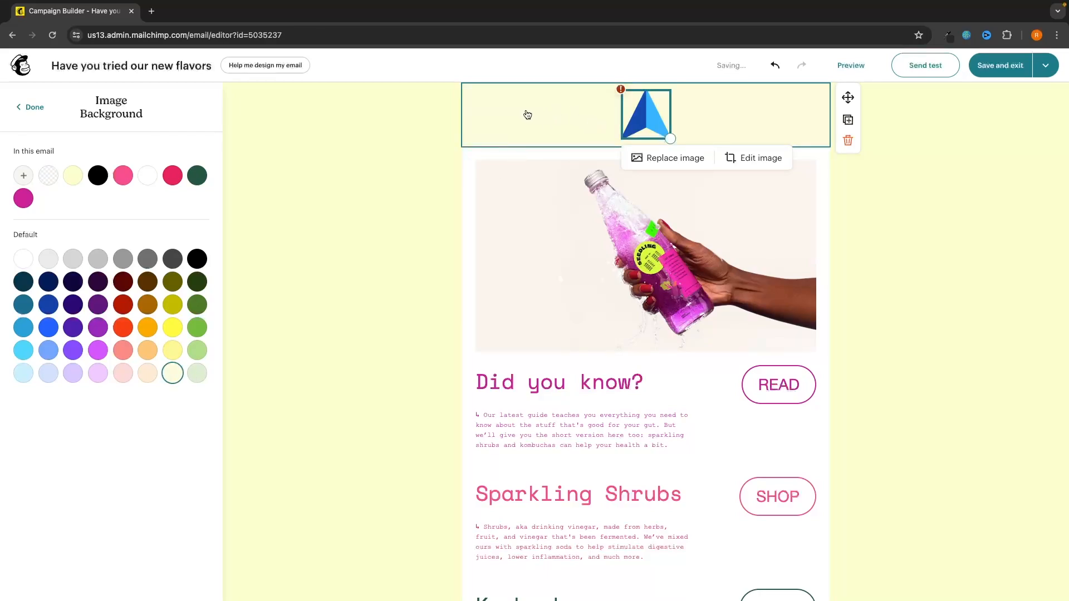
left_click(385, 144)
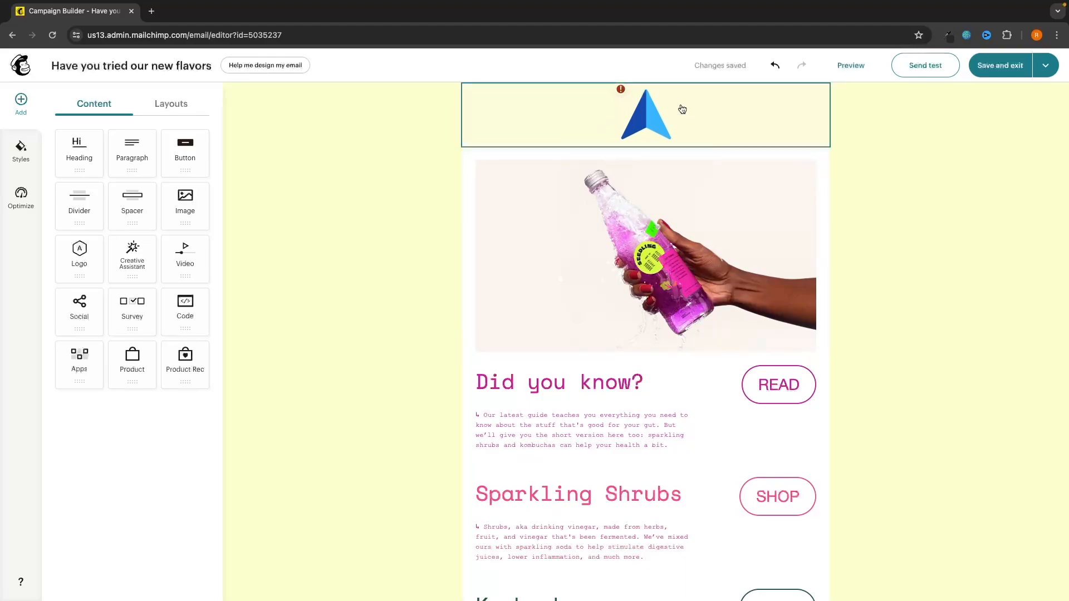
left_click(621, 91)
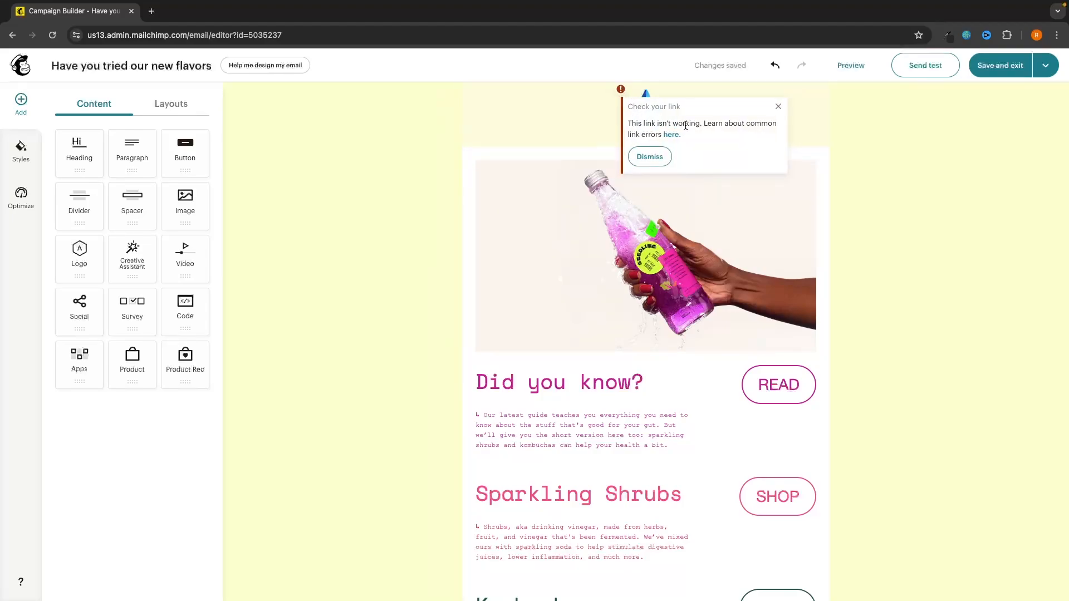
left_click(609, 105)
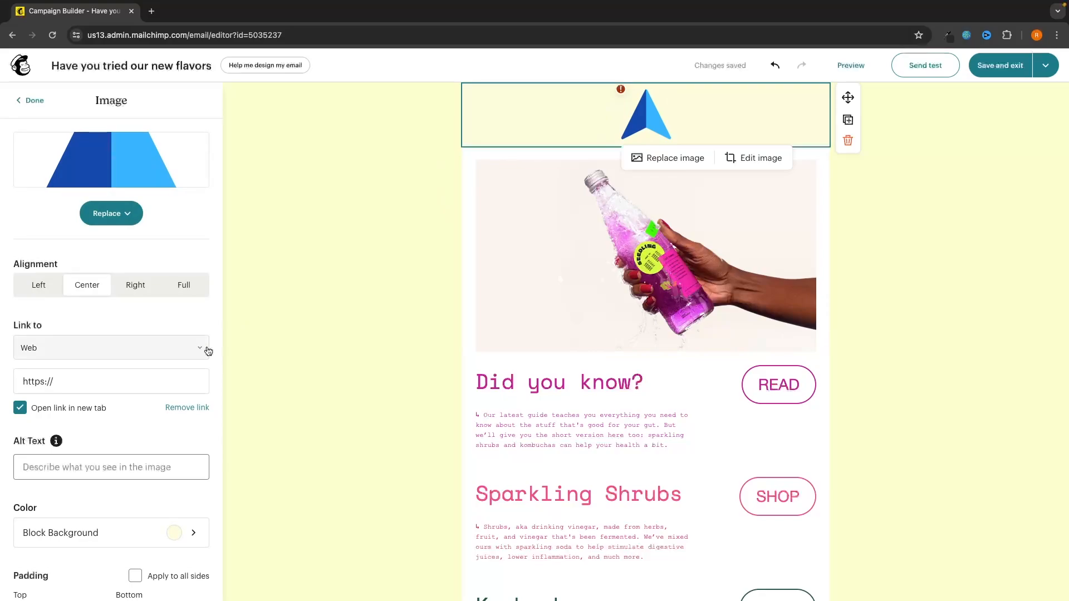
scroll(208, 350, "down", 1)
left_click(81, 367)
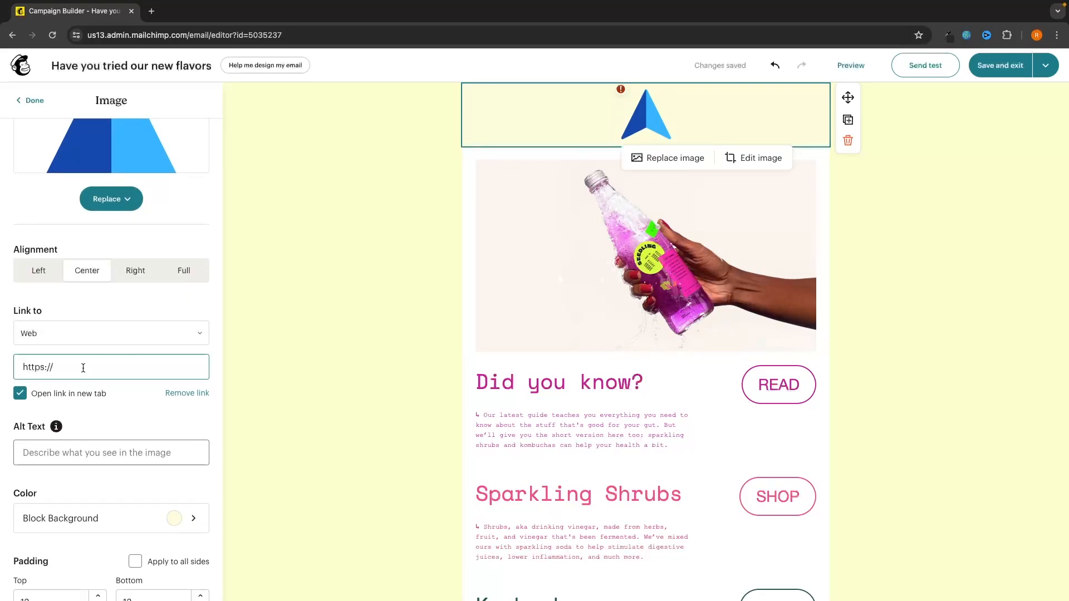
type("www.gforcenorth.com")
left_click(133, 386)
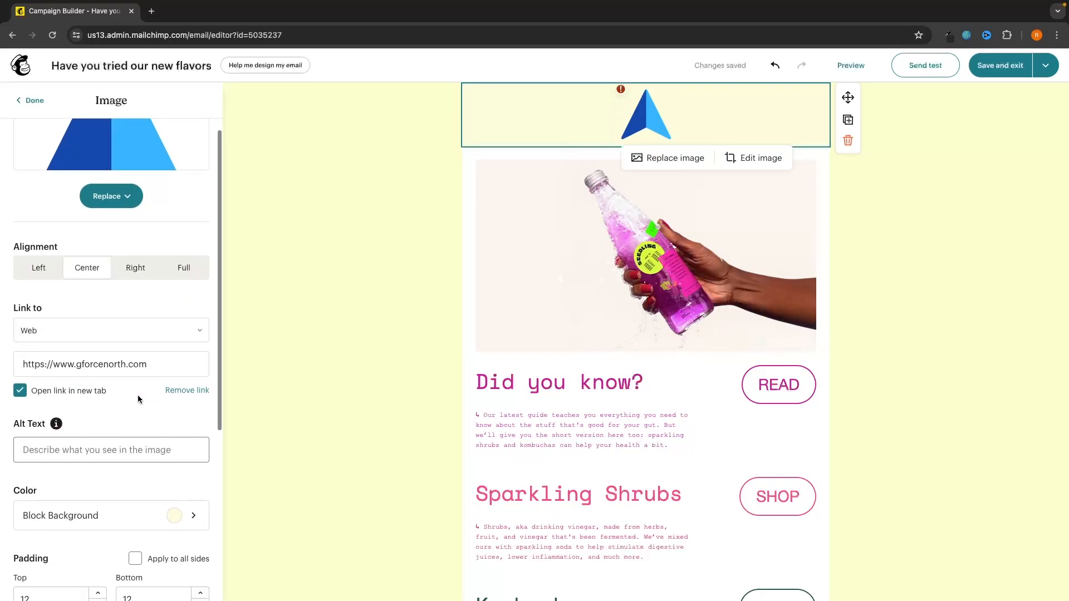
left_click(345, 273)
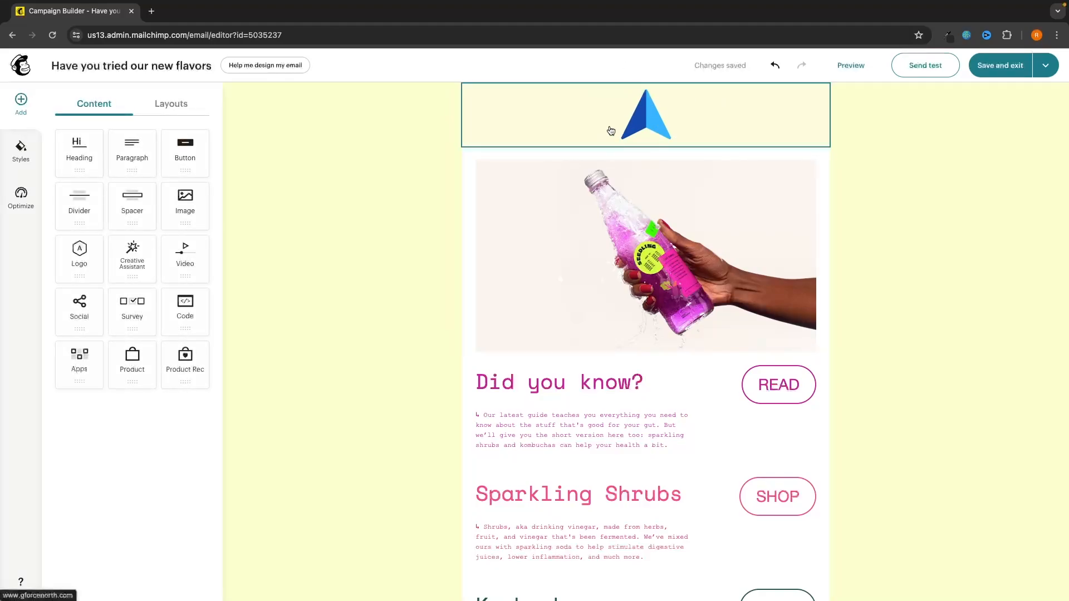
left_click(671, 266)
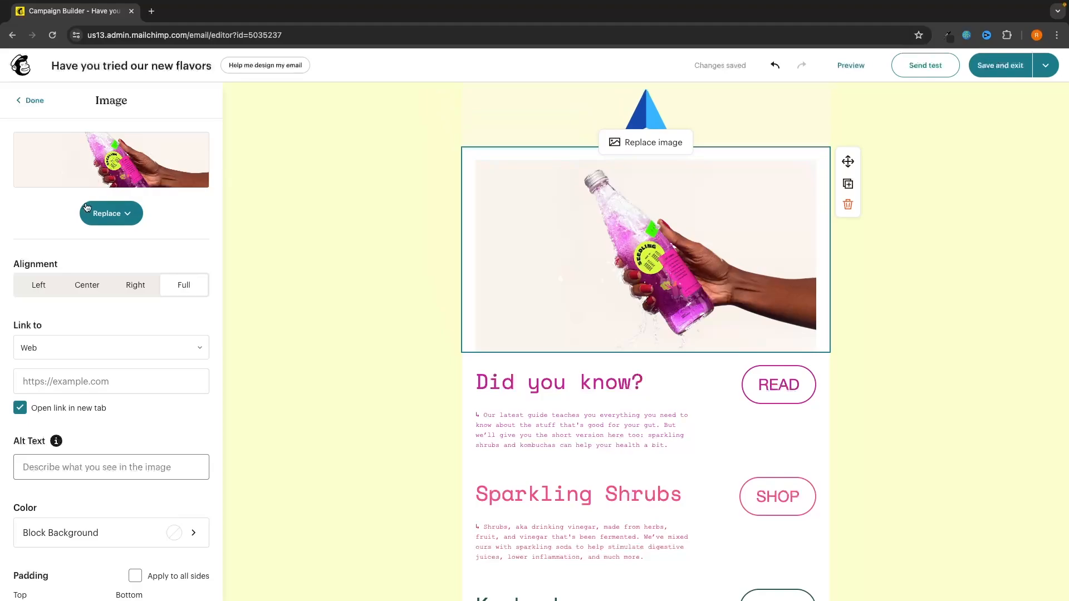
left_click(118, 223)
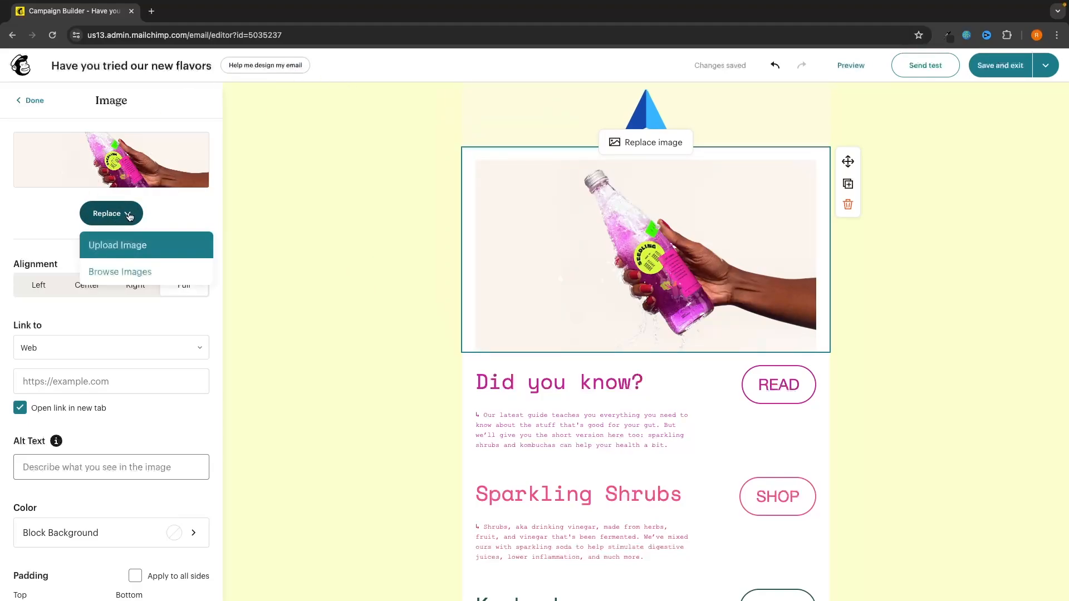
left_click(110, 246)
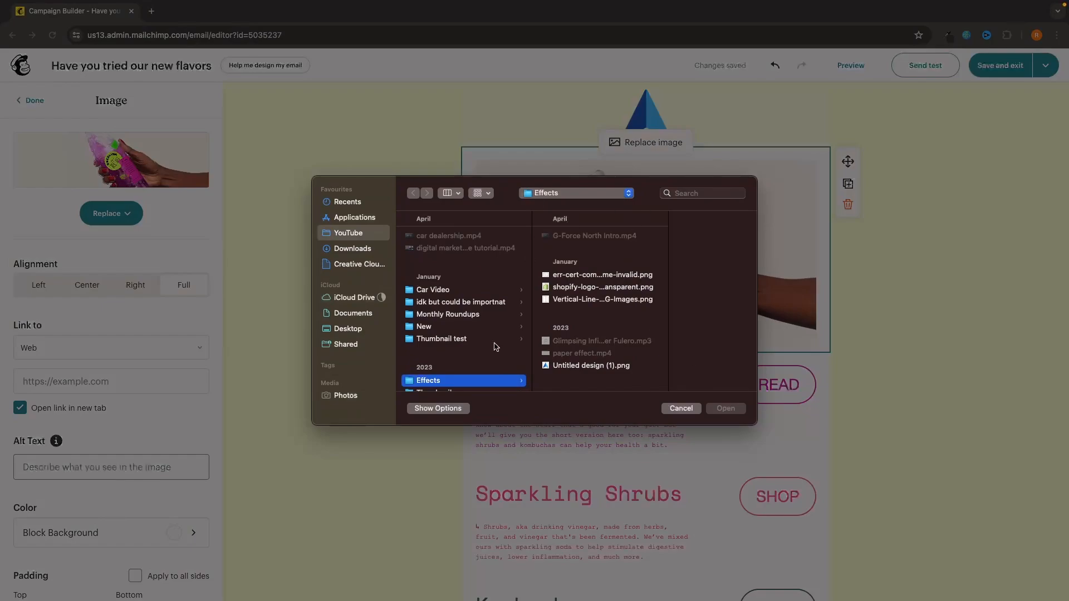
left_click(681, 408)
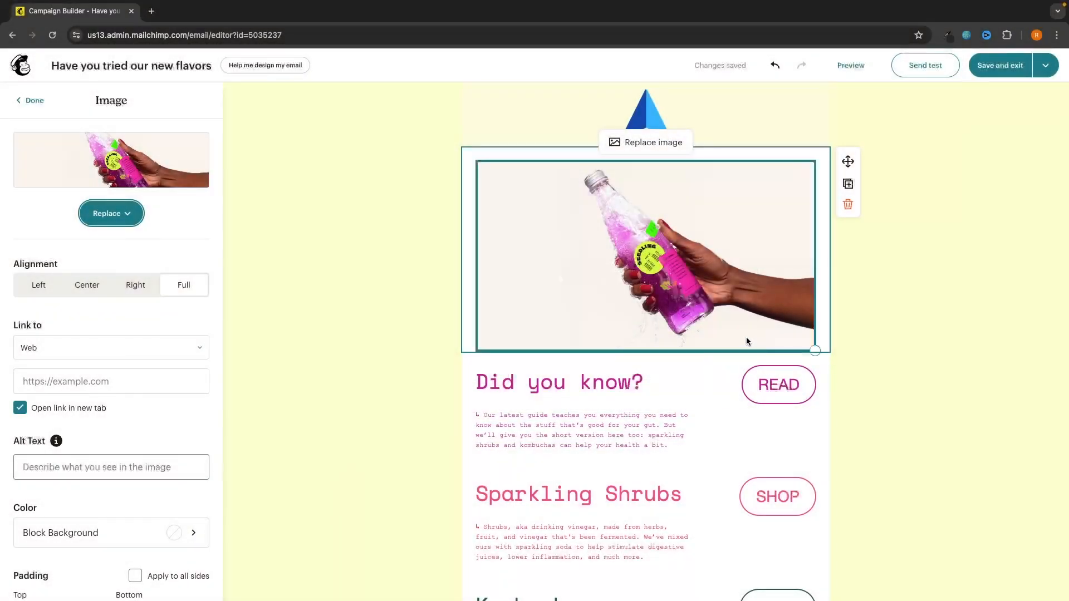
scroll(891, 329, "down", 3)
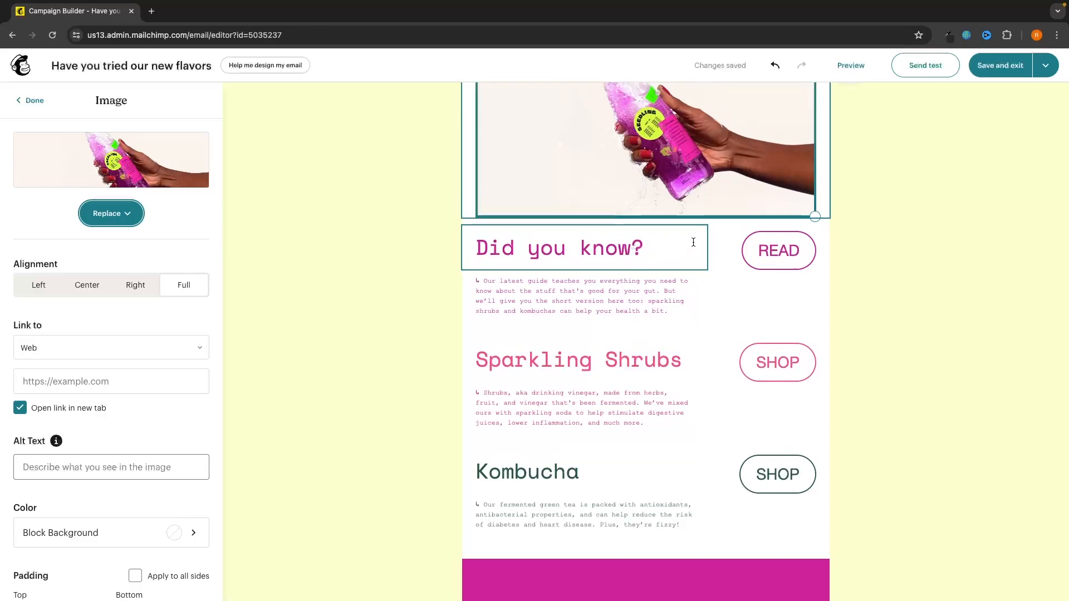
left_click(885, 256)
scroll(797, 322, "up", 1)
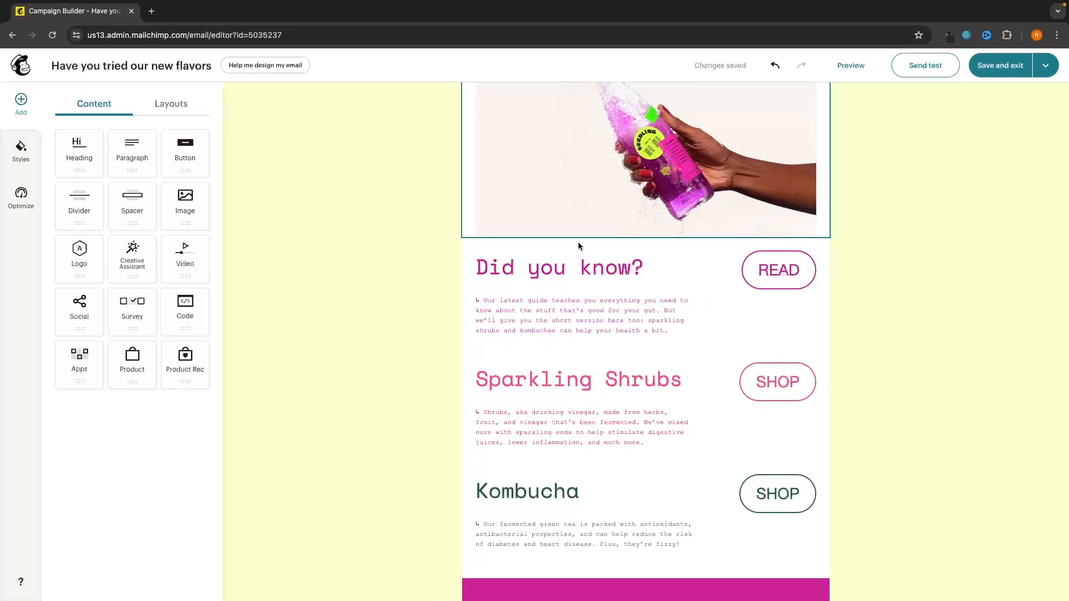
Step: Drop a Heading block under the bottle photo and type 'Our New Flavors' into it
left_click_drag(72, 159, 677, 359)
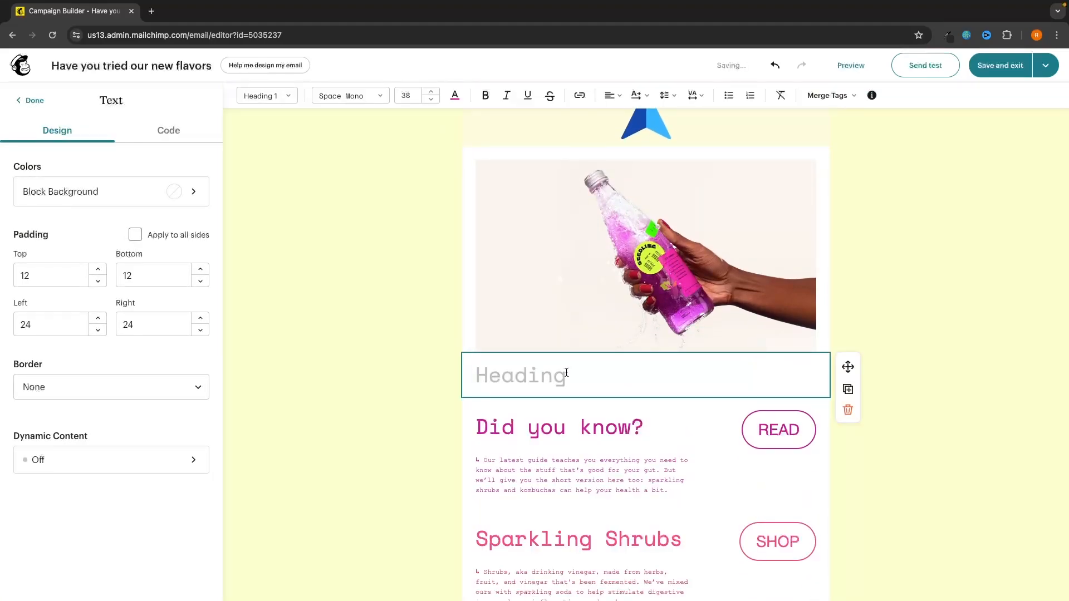
type("Our New")
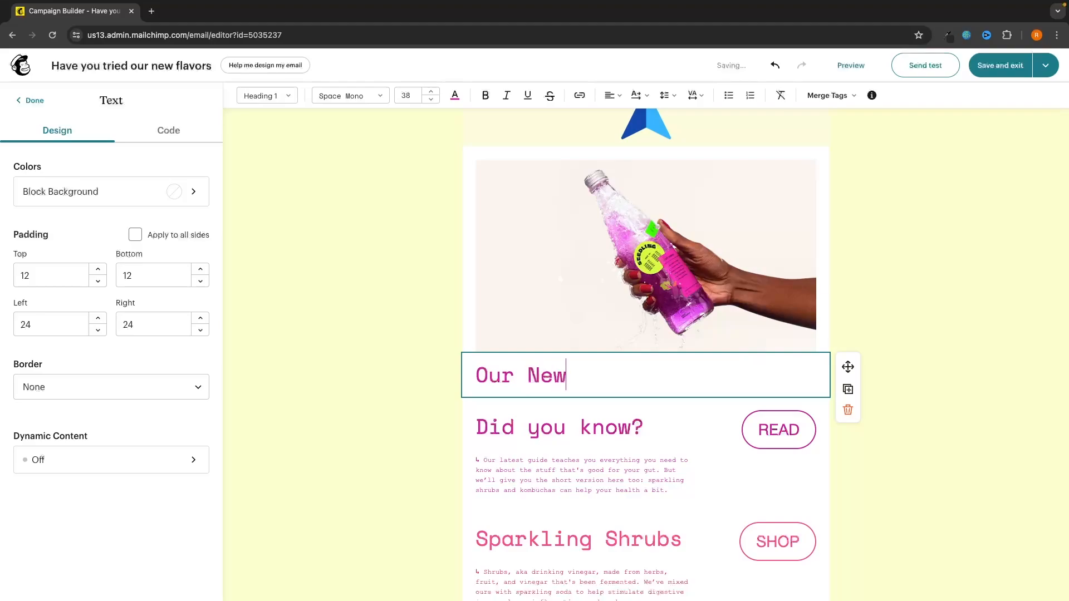
type(" Flavors")
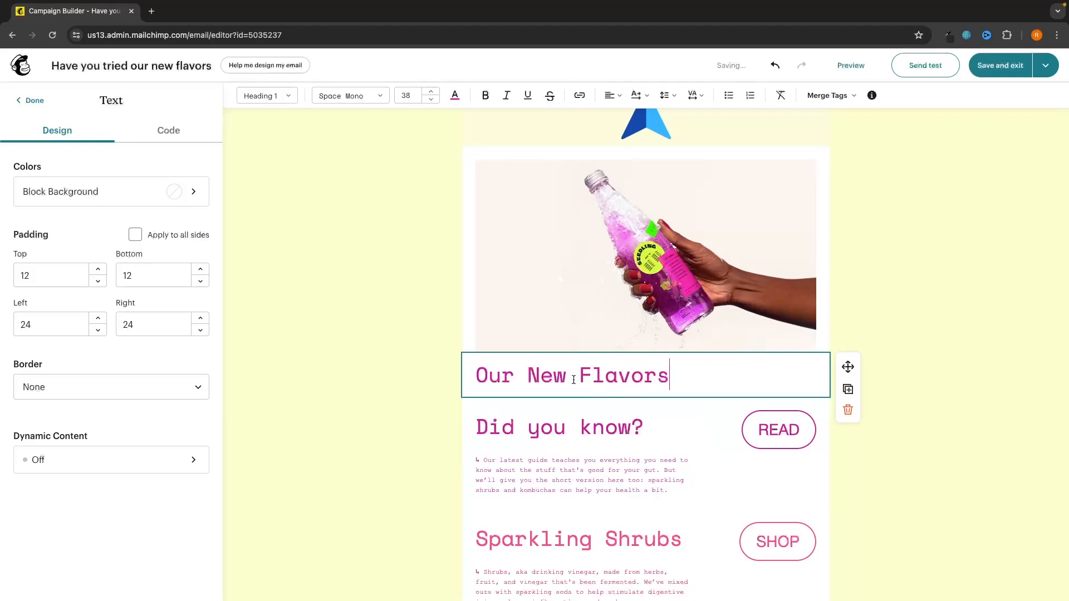
left_click(621, 230)
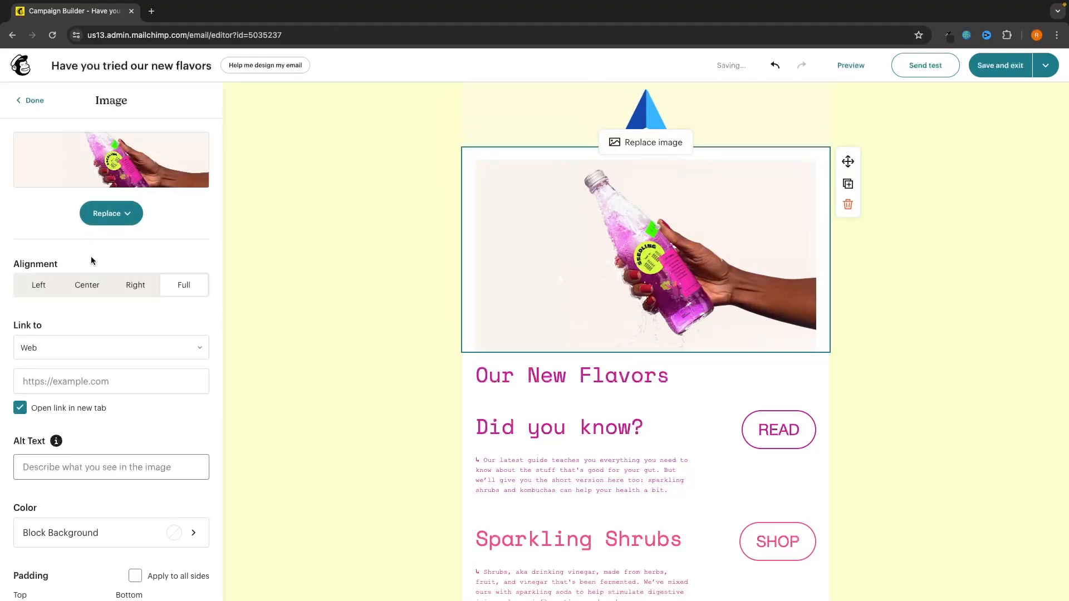
scroll(101, 348, "down", 5)
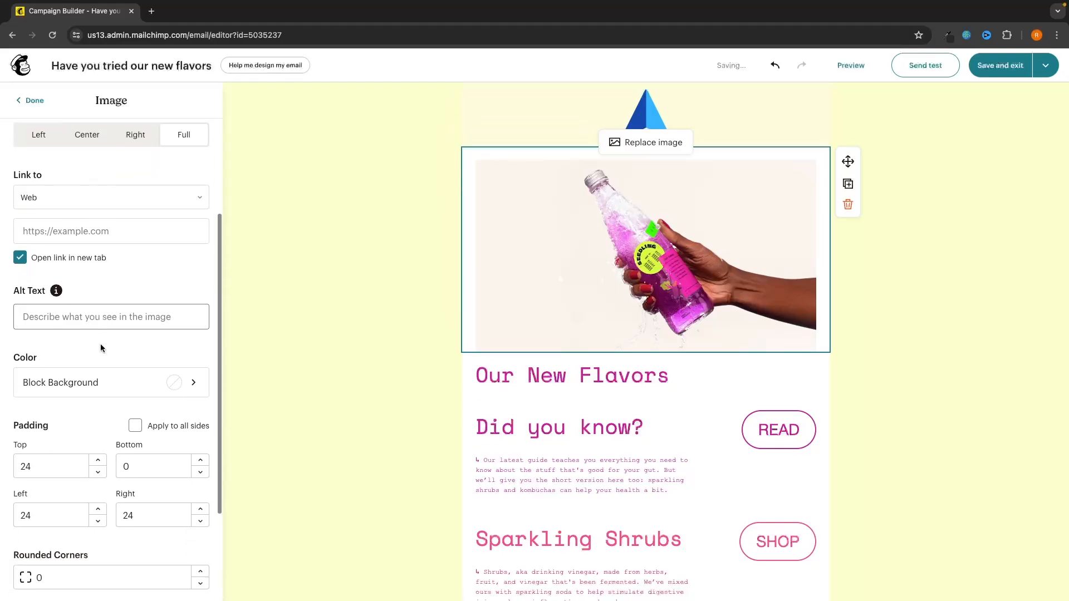
scroll(100, 343, "down", 1)
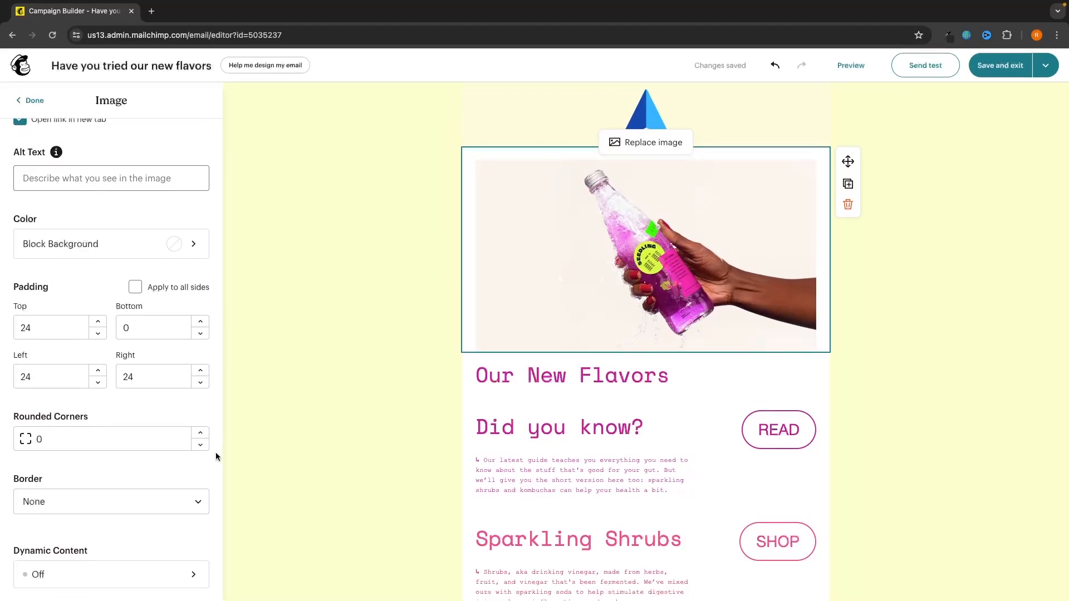
left_click(501, 375)
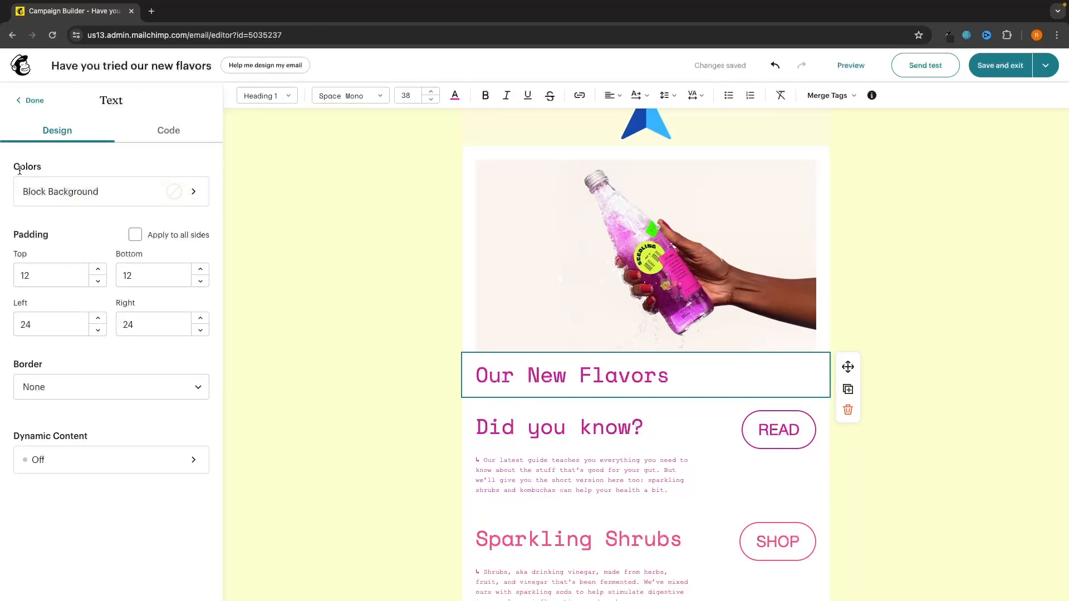
Step: Give the heading block a pale yellow background and turn the Our New Flavors text blue
left_click(15, 190)
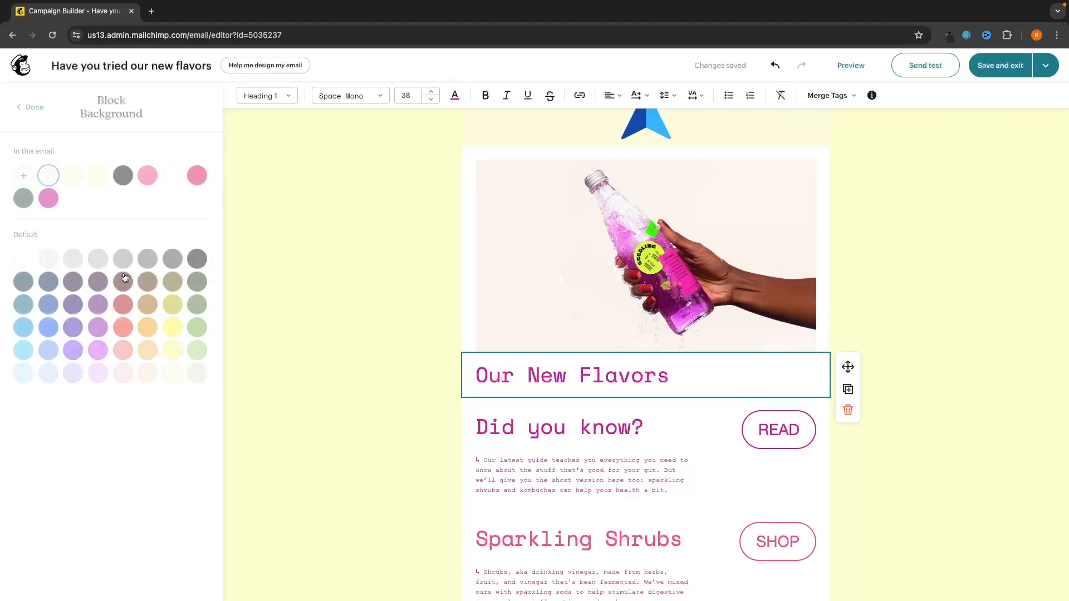
left_click(169, 374)
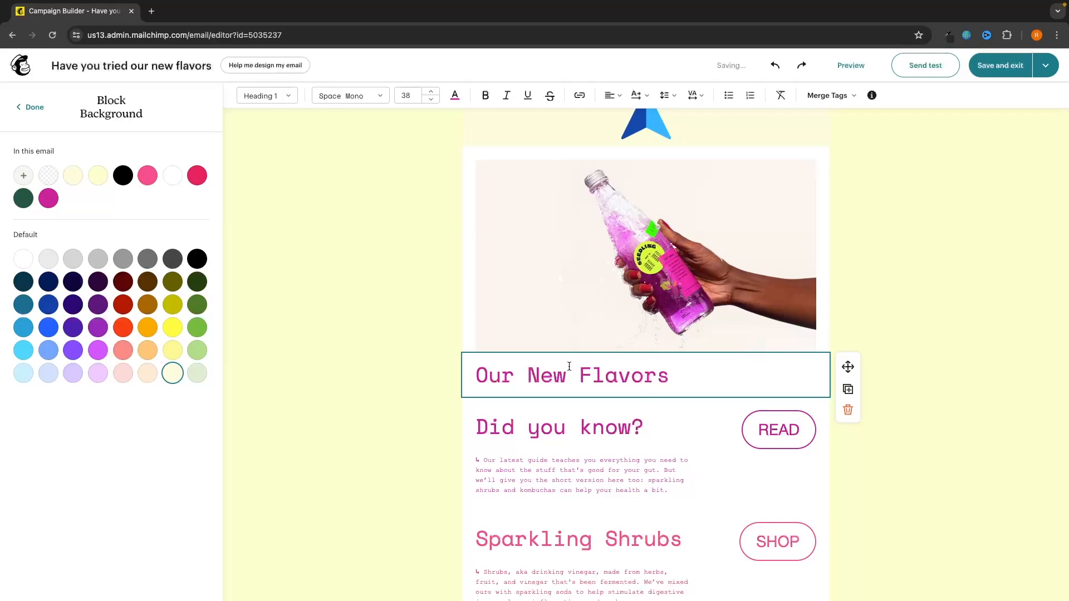
left_click(454, 96)
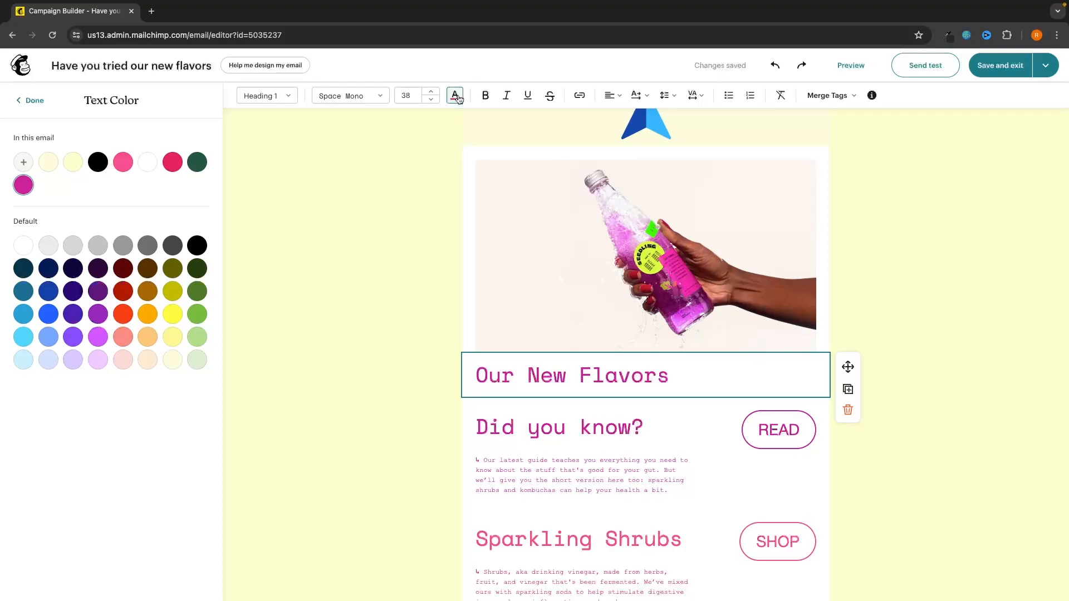
left_click_drag(672, 376, 461, 376)
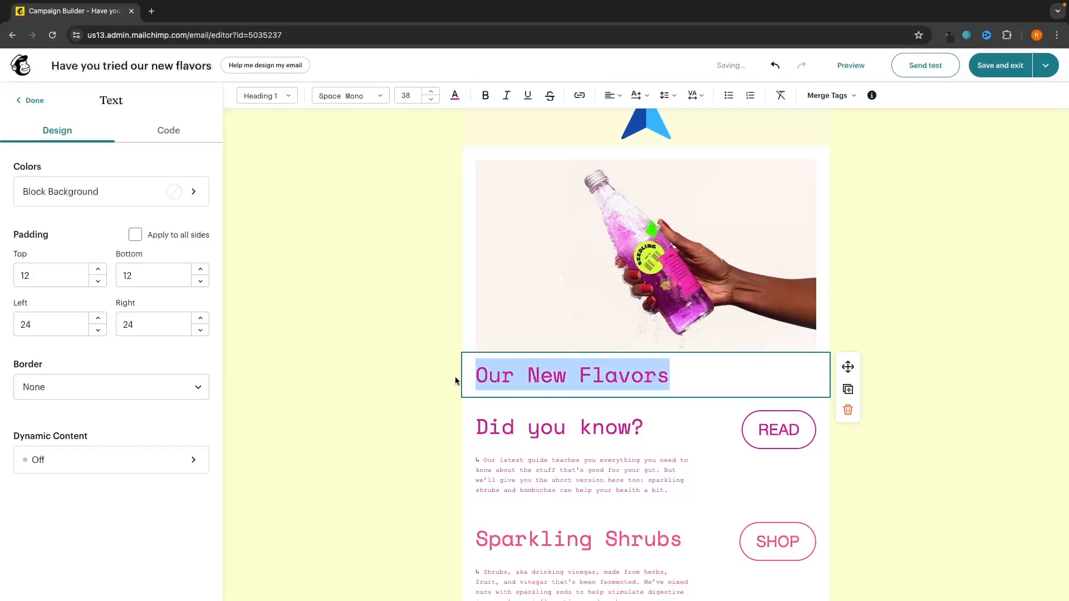
left_click(454, 95)
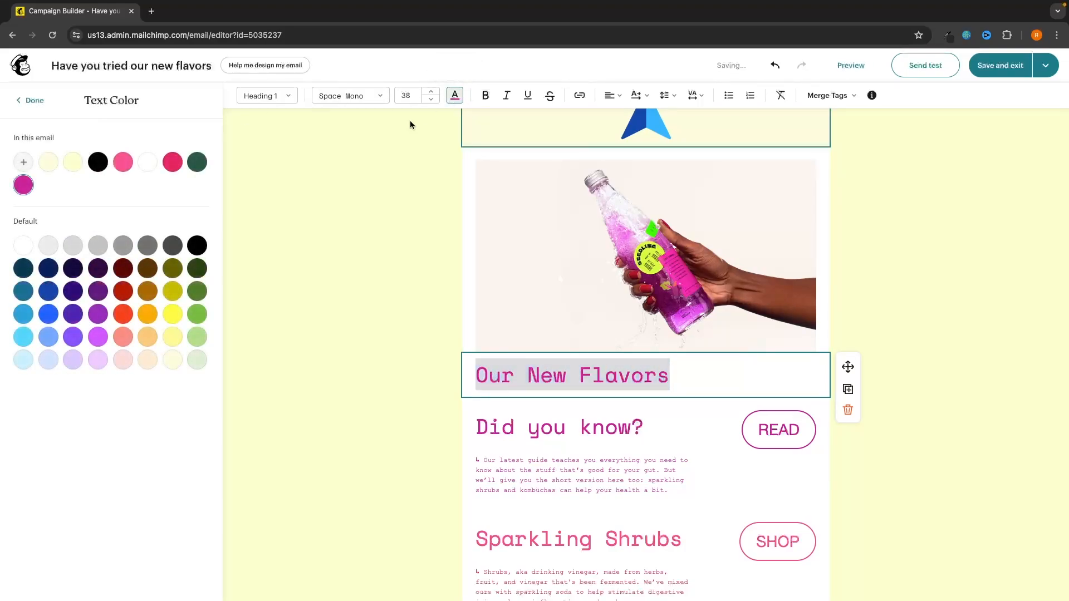
left_click(48, 315)
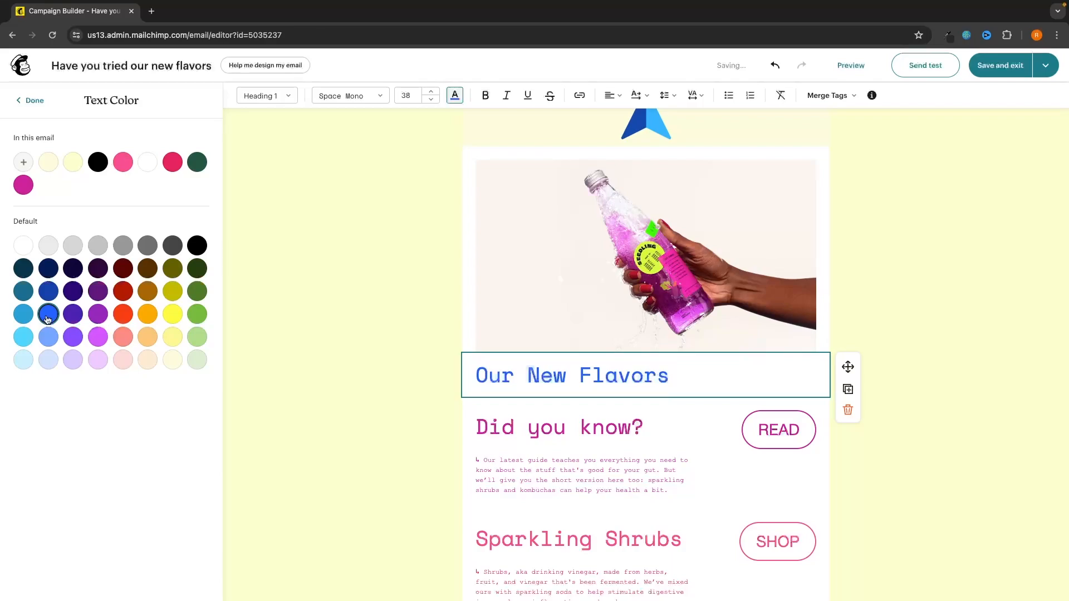
scroll(379, 385, "down", 1)
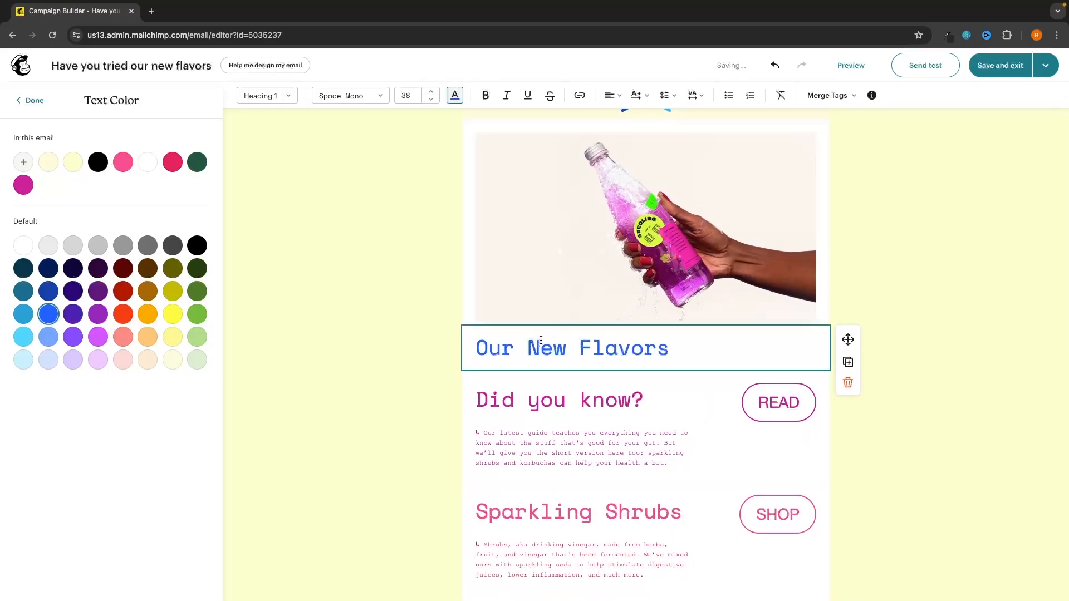
Step: Make the heading bold, removing the trial italic and underline
left_click(485, 95)
left_click(506, 100)
left_click(528, 98)
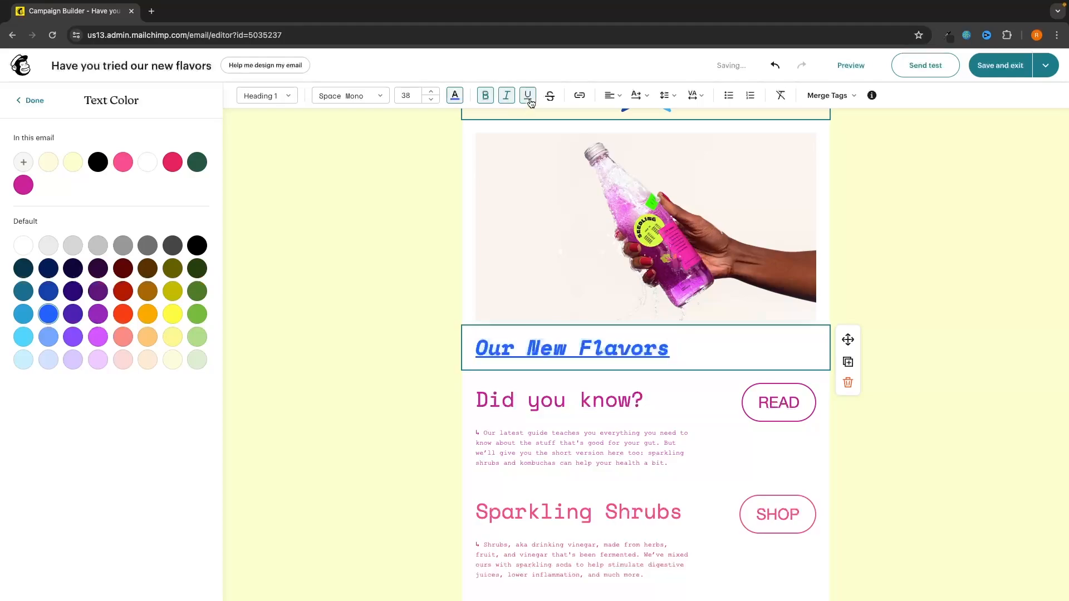
left_click(527, 98)
left_click(505, 99)
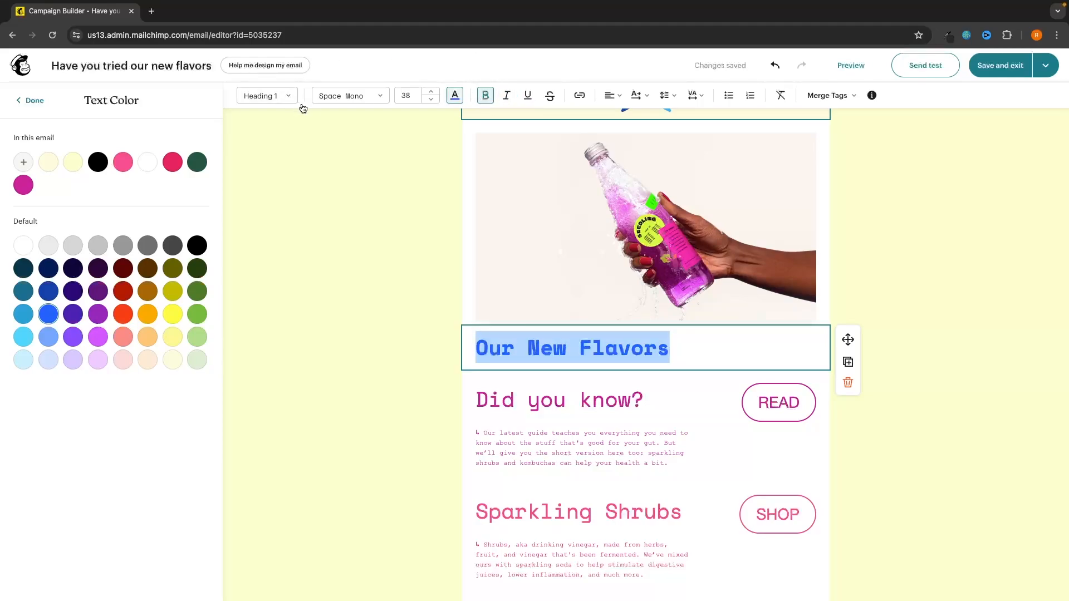
left_click(349, 96)
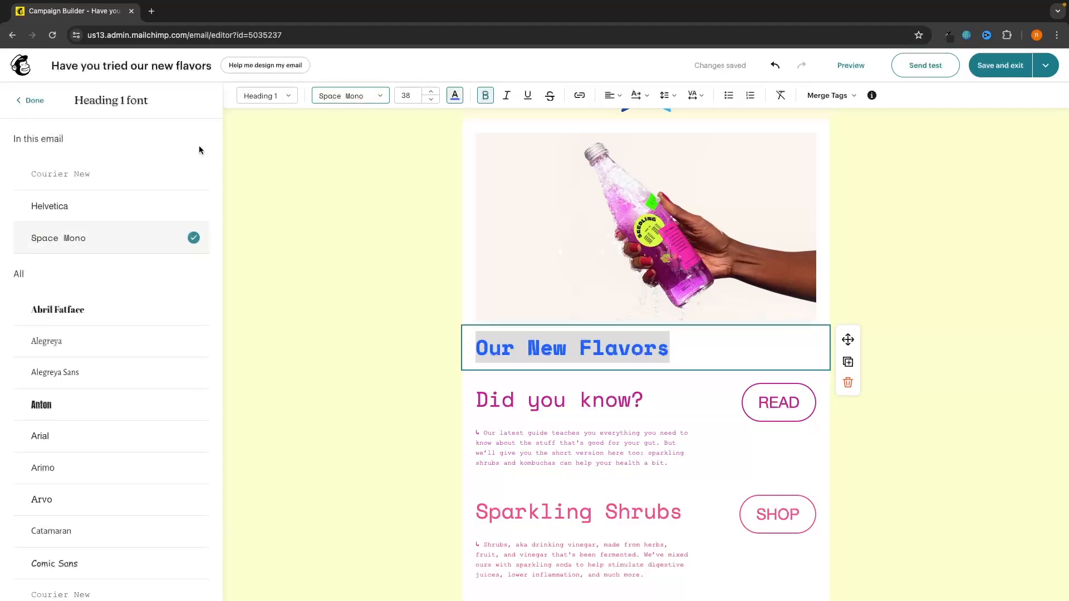
Step: Keep the heading in Space Mono after trying other fonts, and set its size to 40
left_click(93, 214)
left_click(89, 237)
left_click(87, 310)
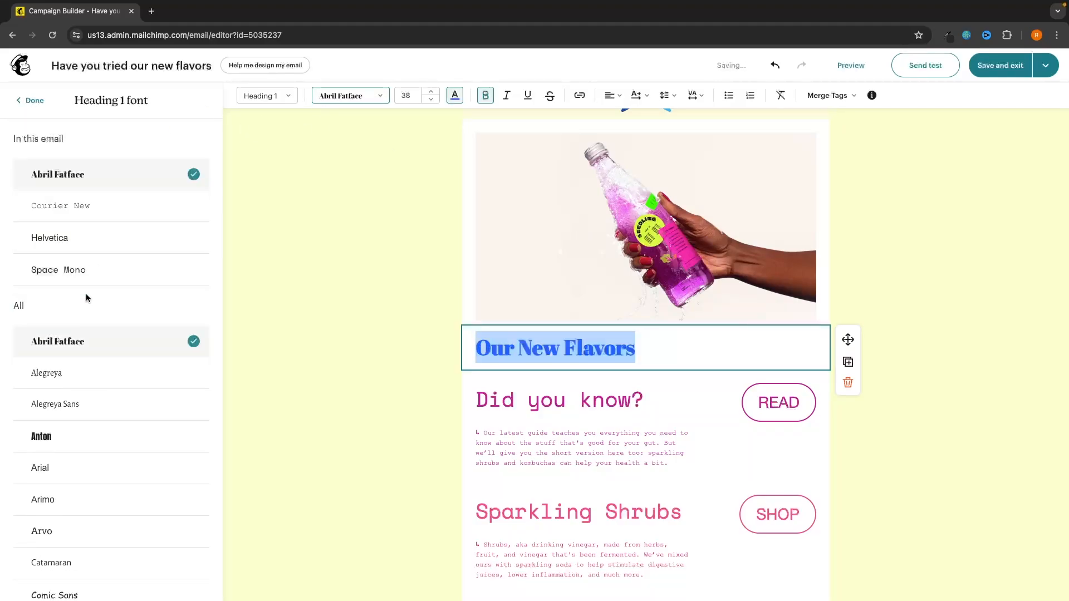
left_click(165, 269)
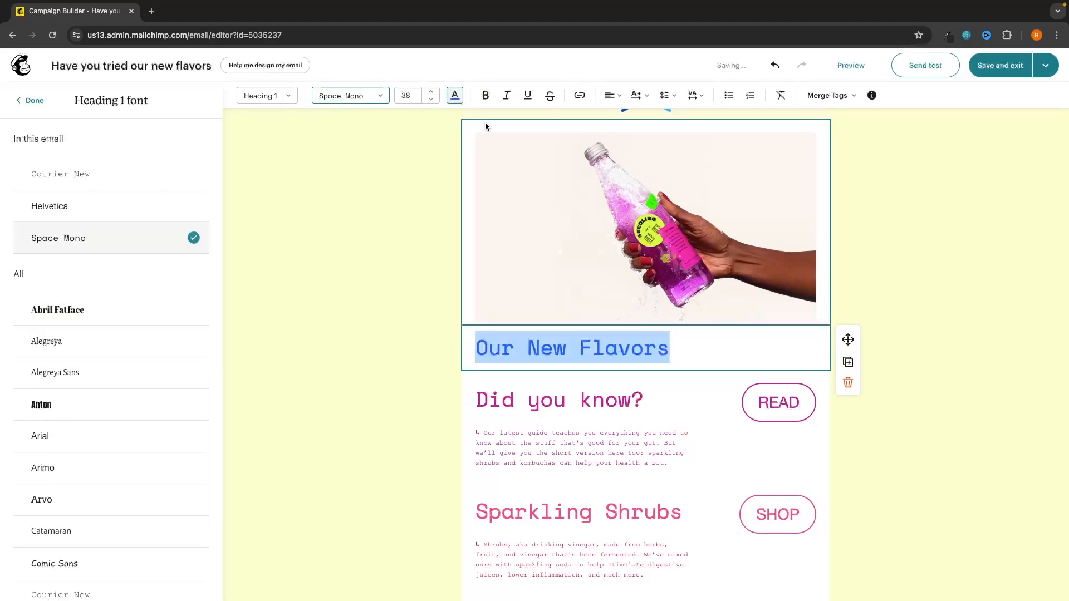
left_click(451, 103)
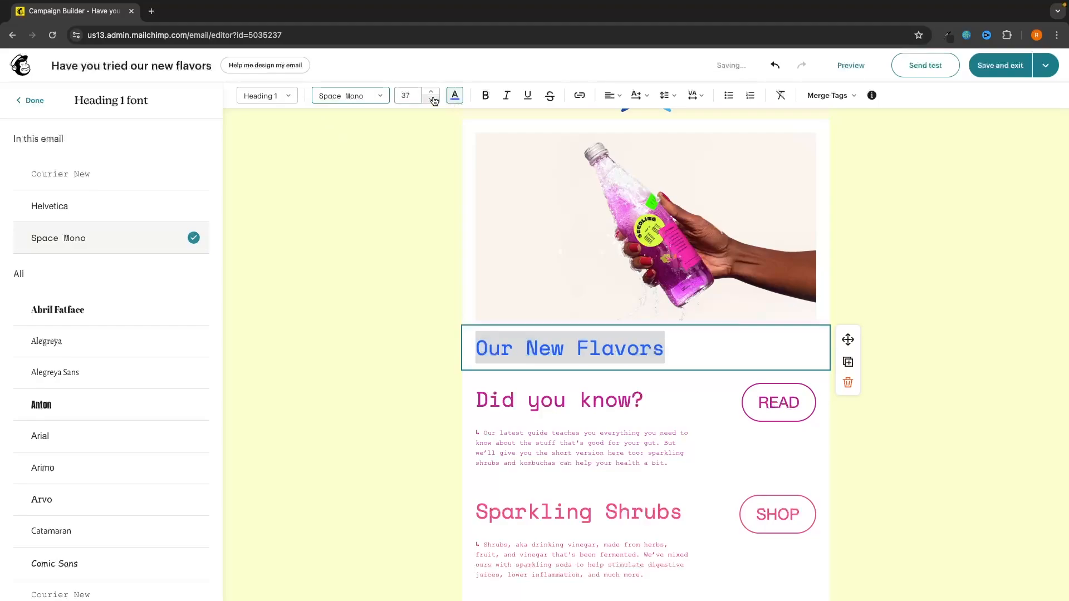
left_click(432, 91)
left_click(432, 92)
left_click(432, 91)
left_click(433, 91)
left_click(432, 91)
left_click(433, 91)
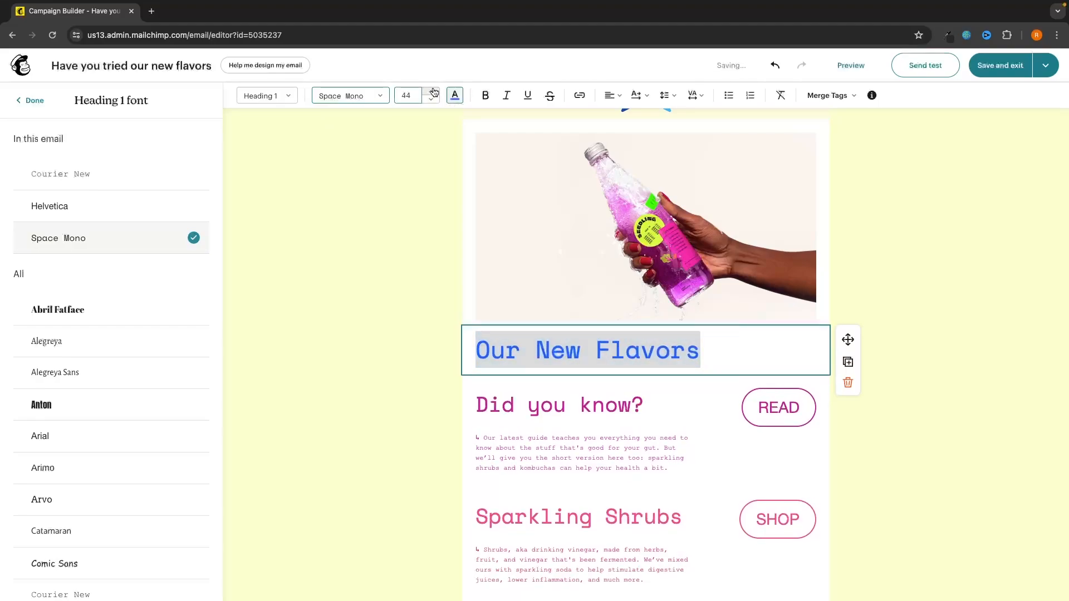
left_click(432, 91)
left_click(432, 100)
left_click(433, 101)
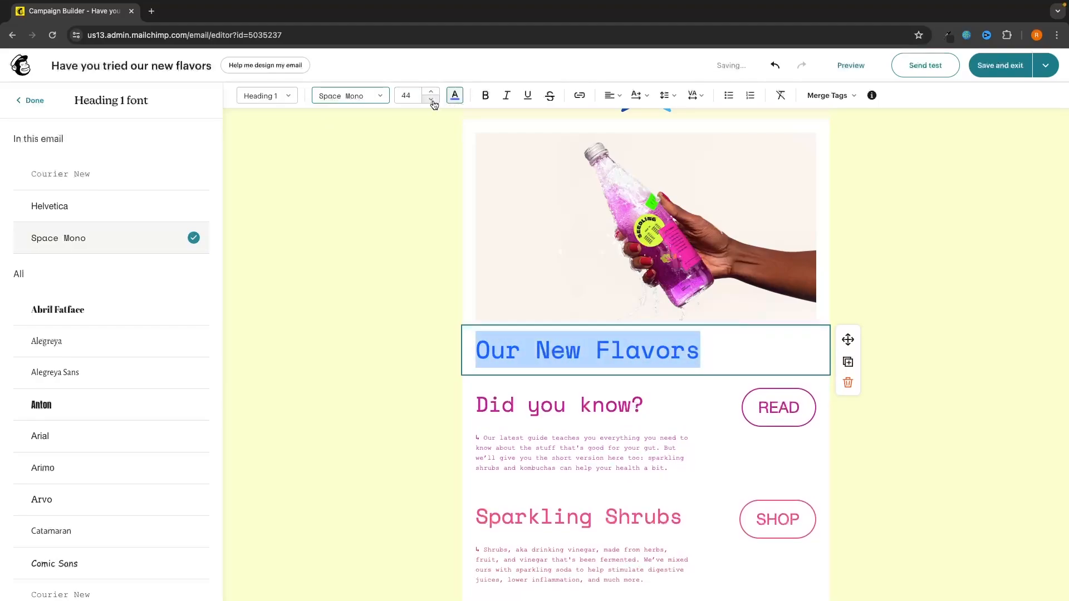
left_click(432, 100)
left_click(432, 100)
left_click(432, 100)
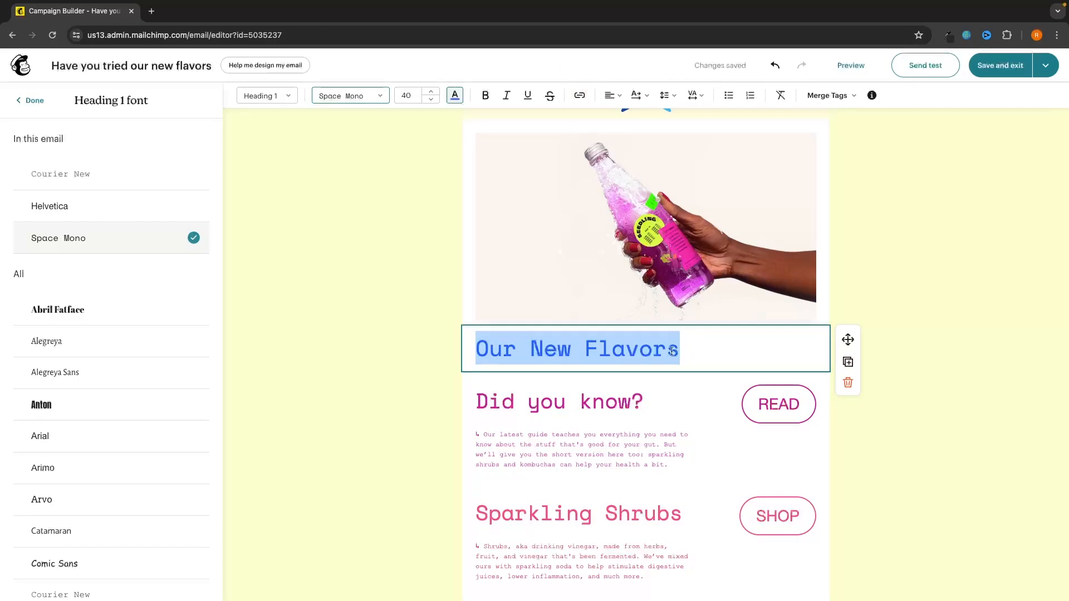
Step: Center-align the Our New Flavors heading, leaving it without a link
left_click(582, 97)
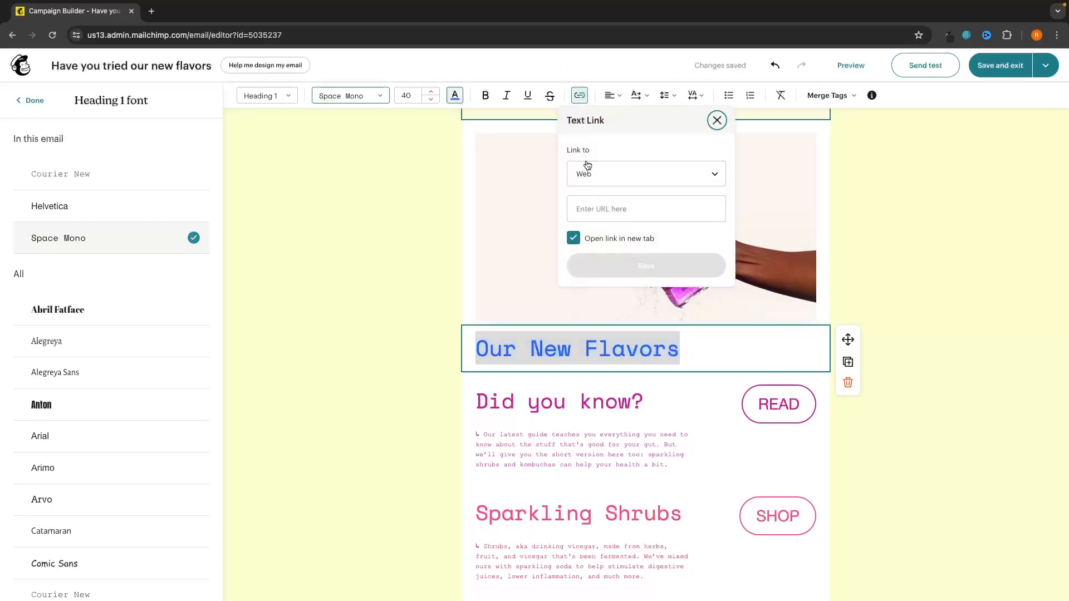
left_click(716, 121)
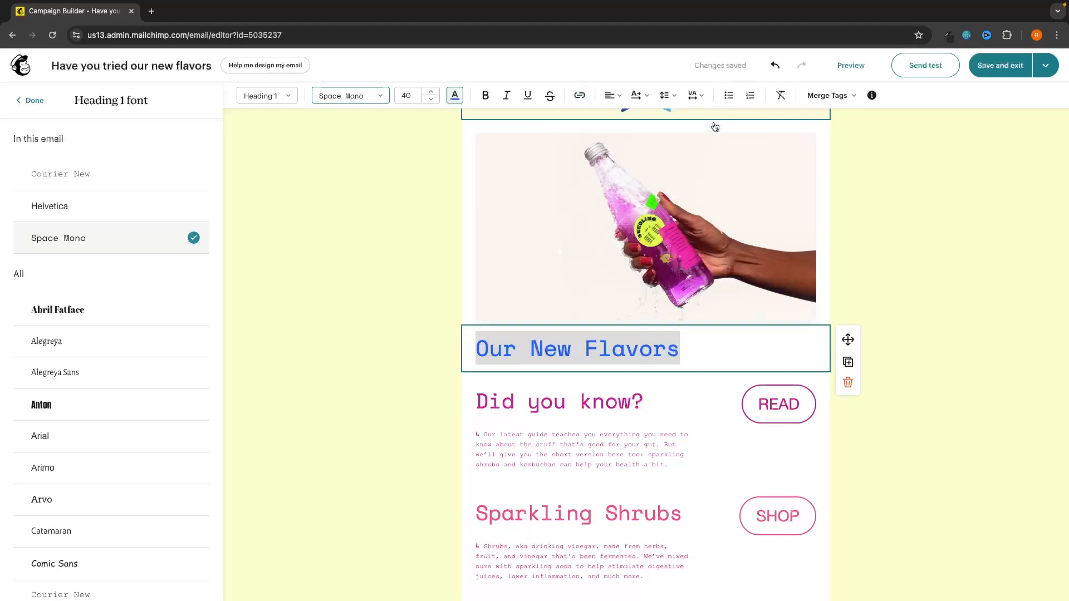
left_click(610, 97)
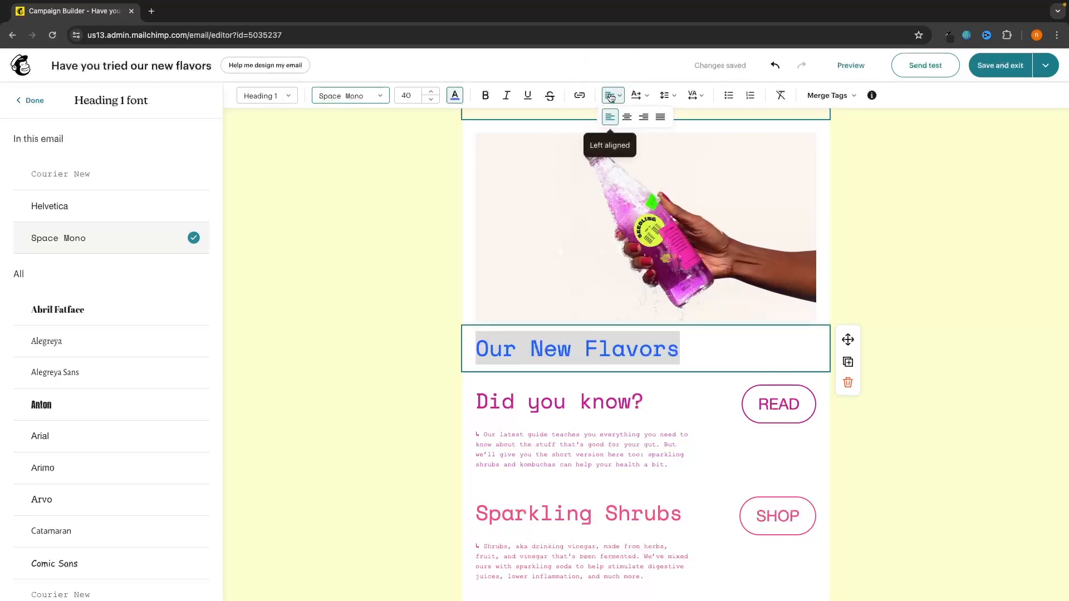
left_click(626, 117)
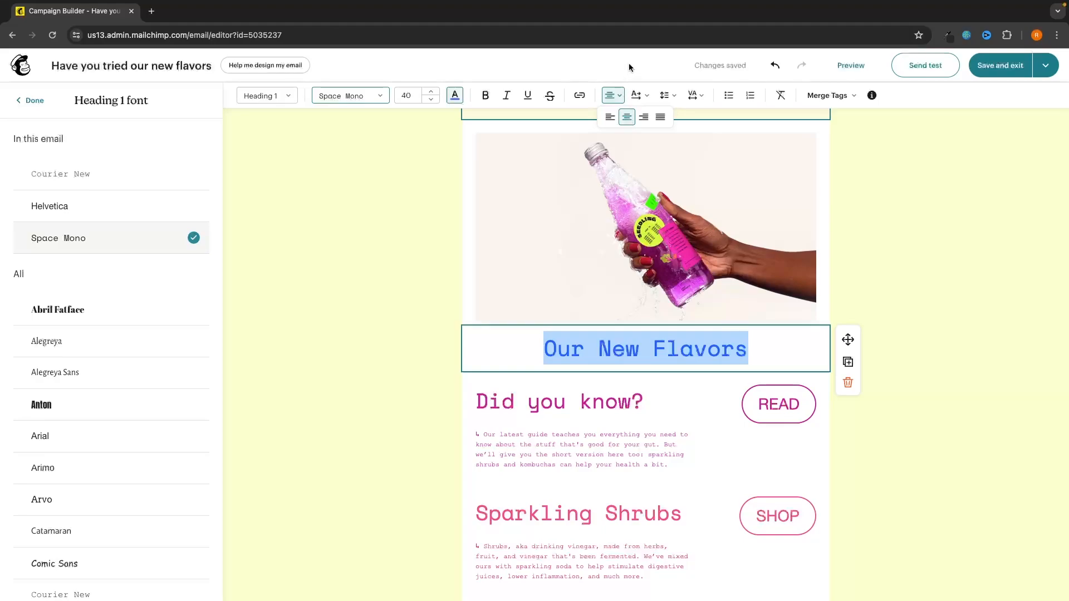
left_click(890, 163)
scroll(890, 164, "down", 3)
left_click(641, 287)
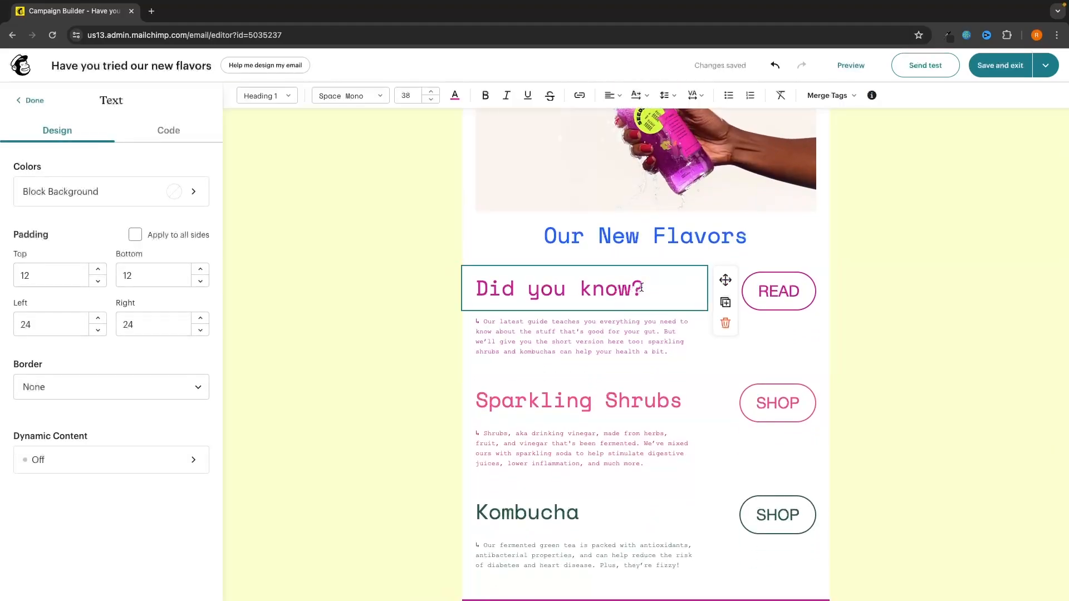
Step: Rename the Did you know? heading to Grape and Sparkling Shrubs to Raspberry
left_click_drag(641, 287, 479, 299)
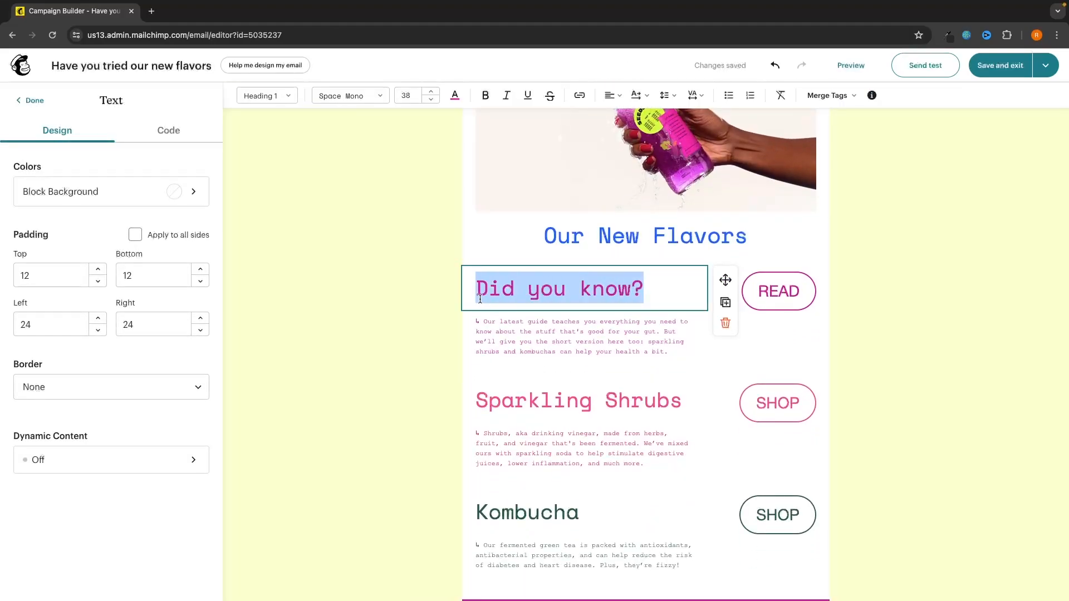
type("Grape")
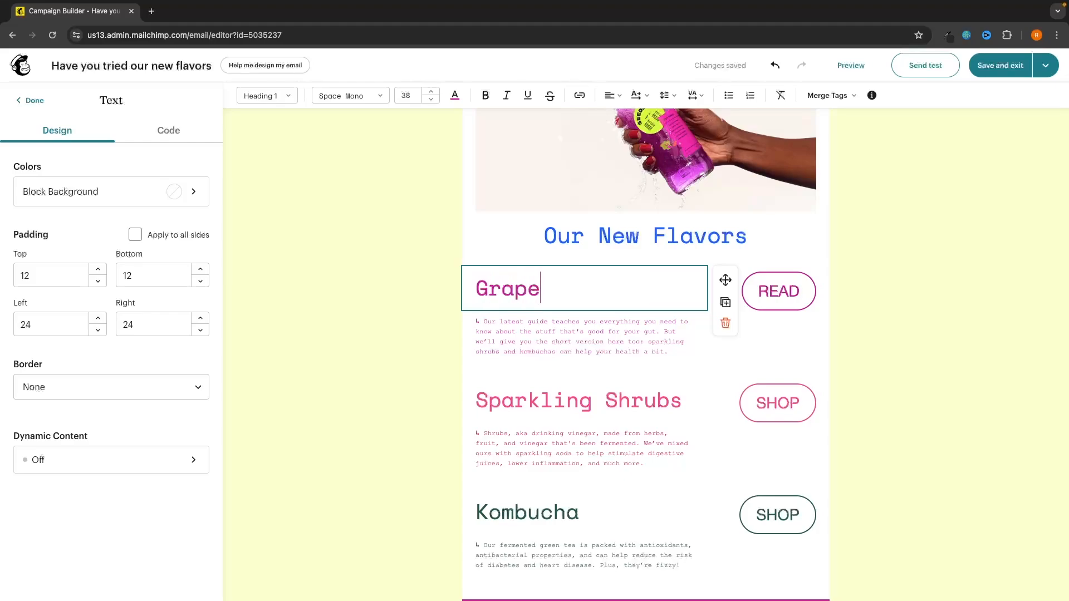
left_click(546, 400)
triple_click(546, 401)
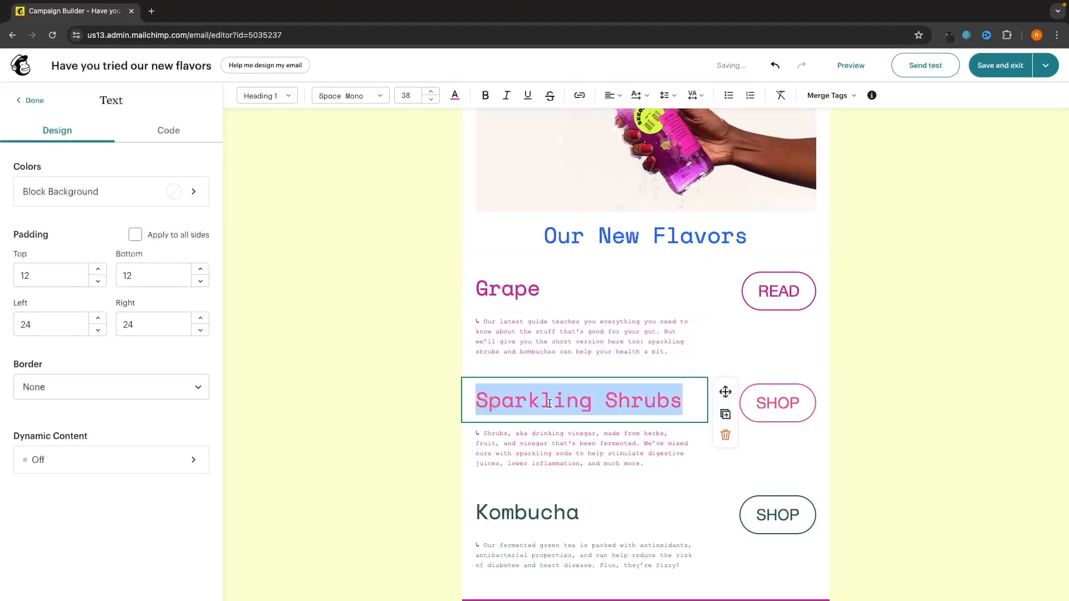
type("Raspberry")
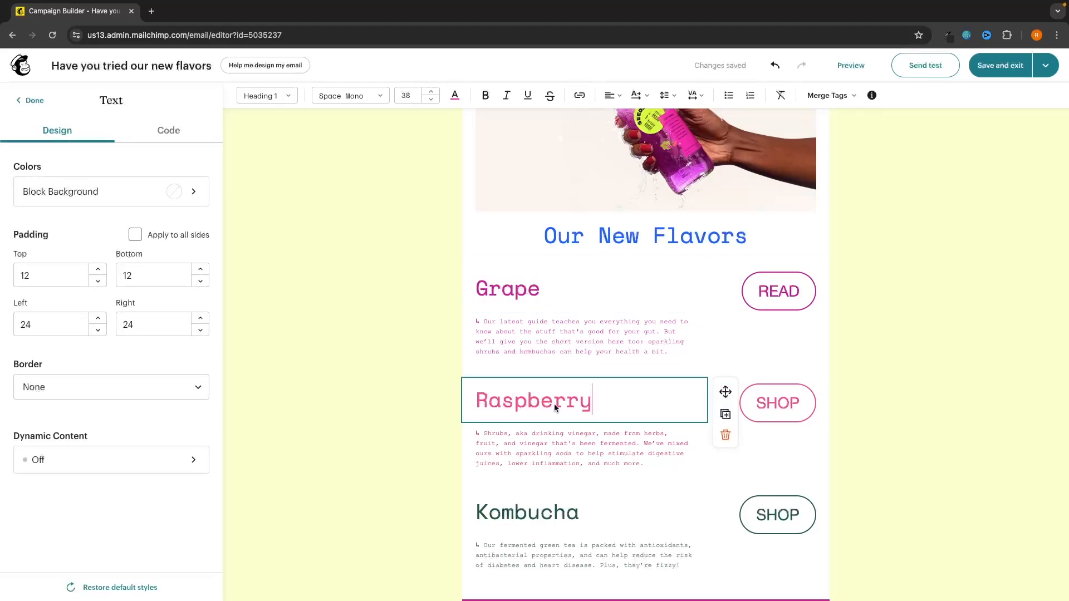
Step: Replace the Kombucha heading with a bright yellow Banana heading
scroll(568, 407, "down", 2)
left_click(581, 413)
triple_click(578, 415)
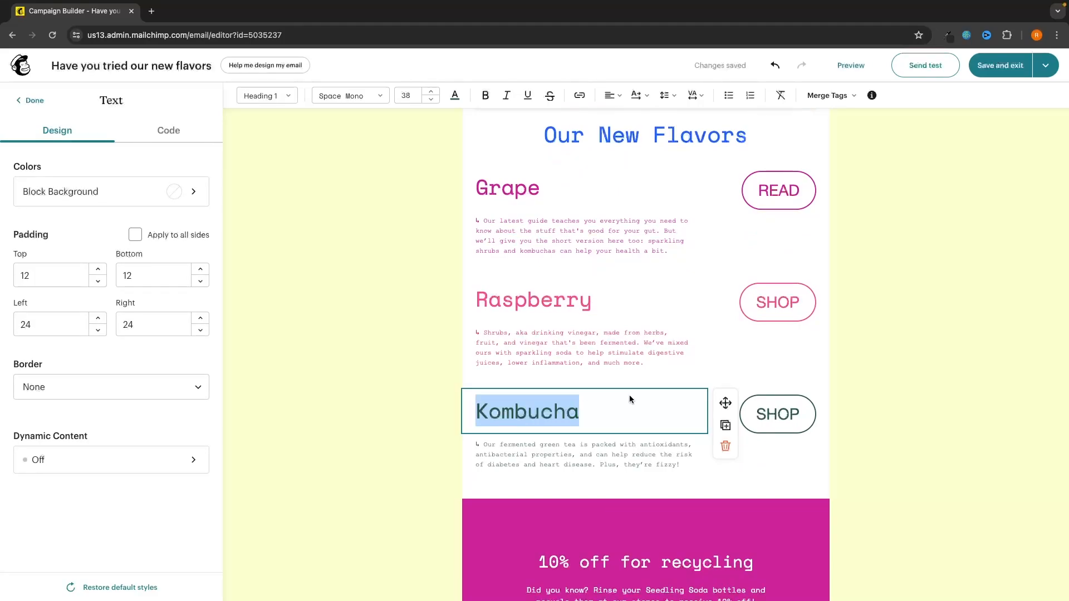
type("Banana")
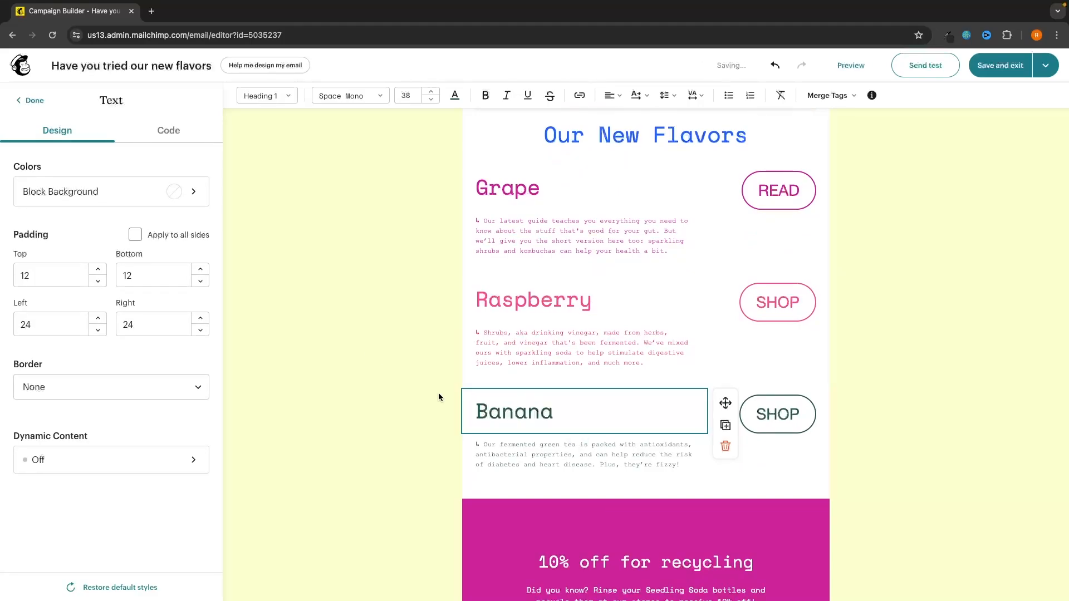
left_click_drag(560, 402, 467, 412)
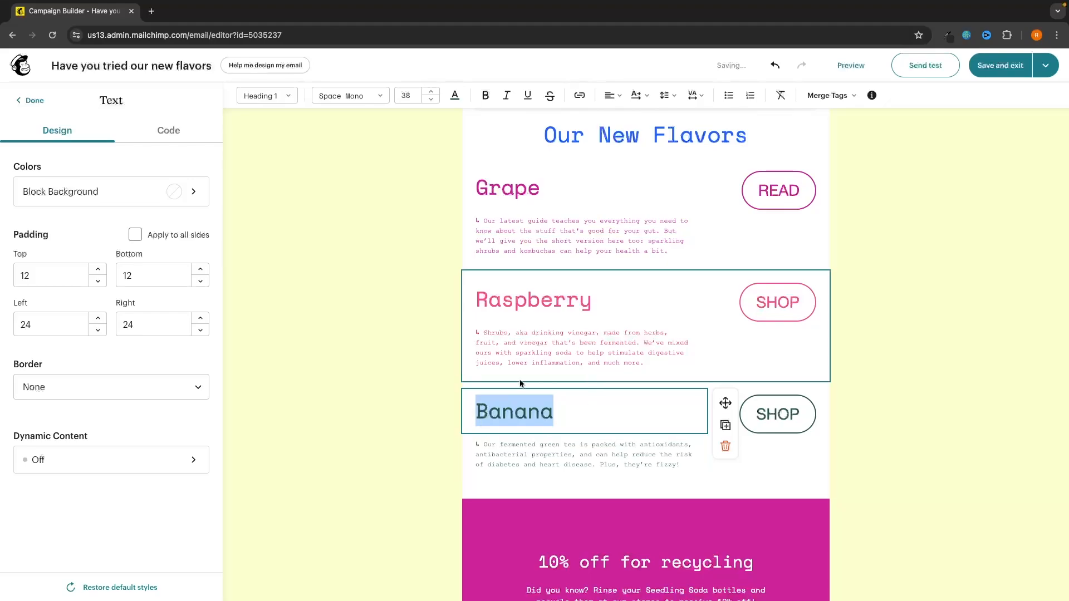
left_click(454, 95)
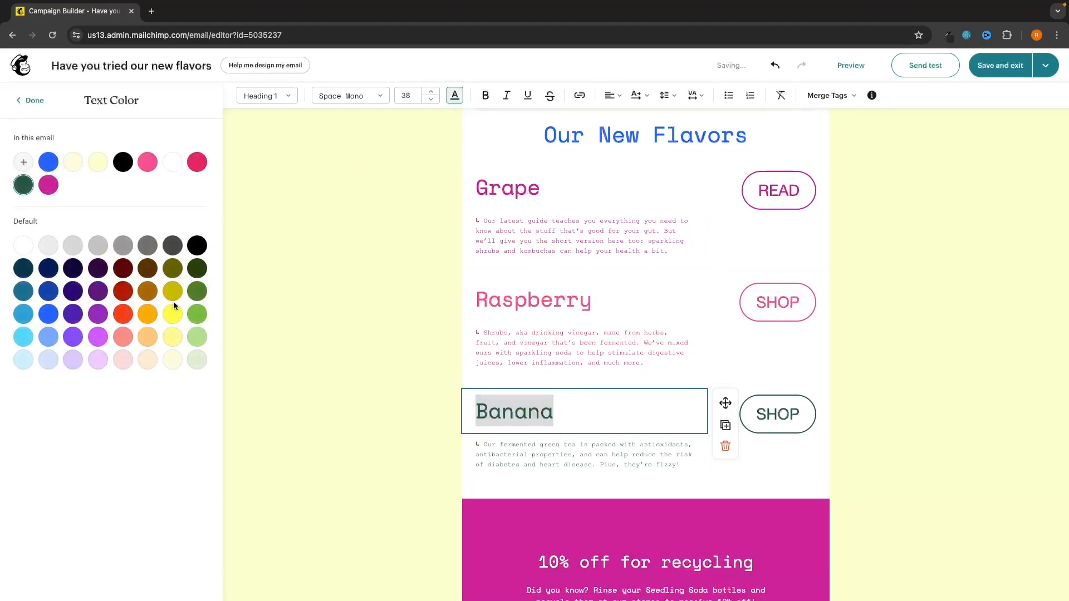
left_click(172, 313)
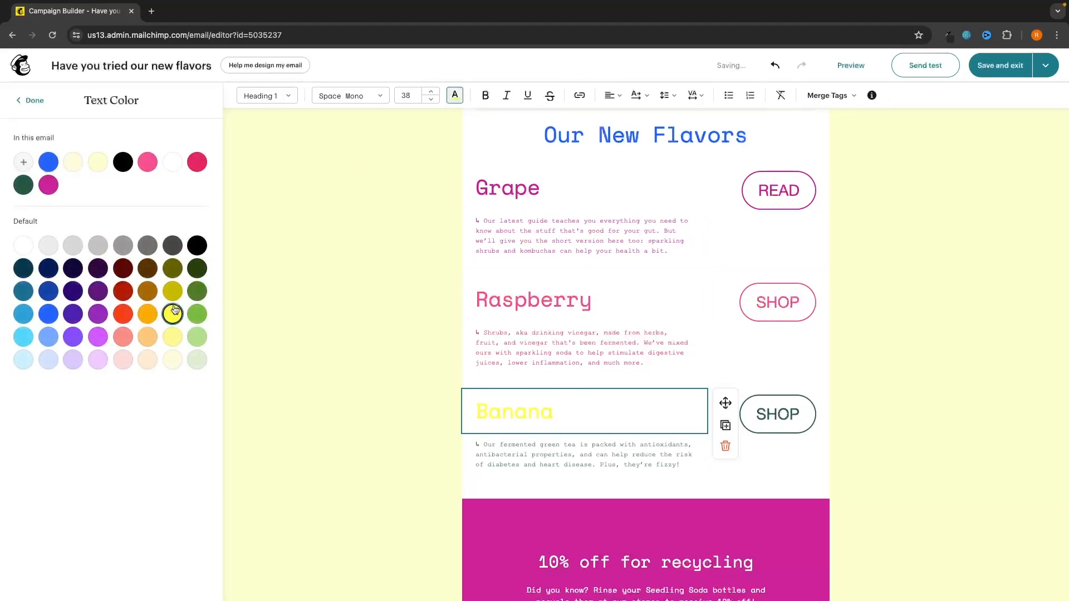
left_click(172, 336)
left_click(173, 314)
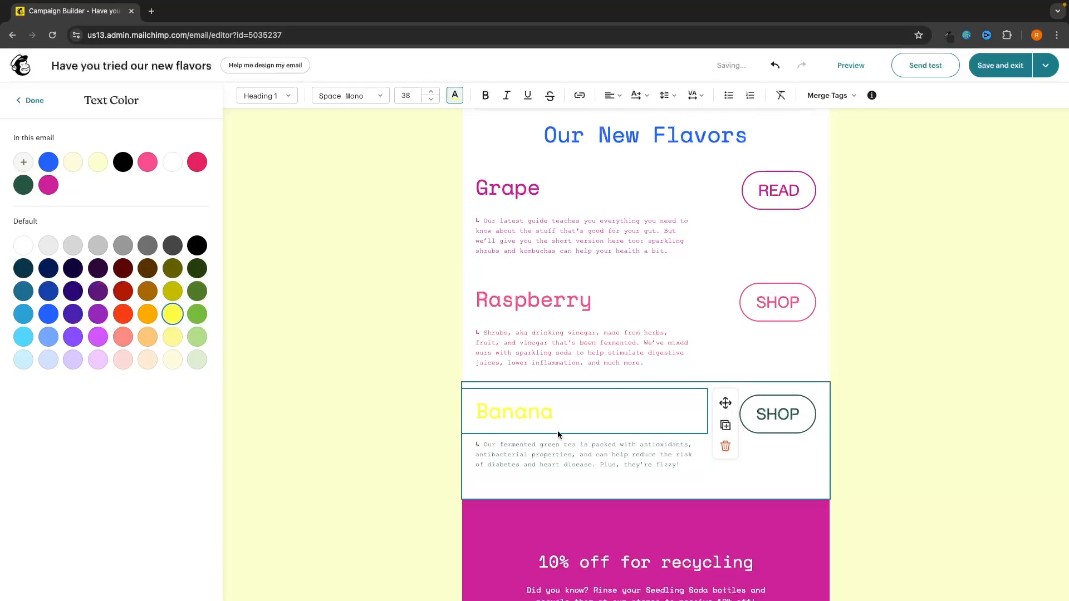
Step: Change the Banana heading to Mint and colour it dark green
double_click(538, 410)
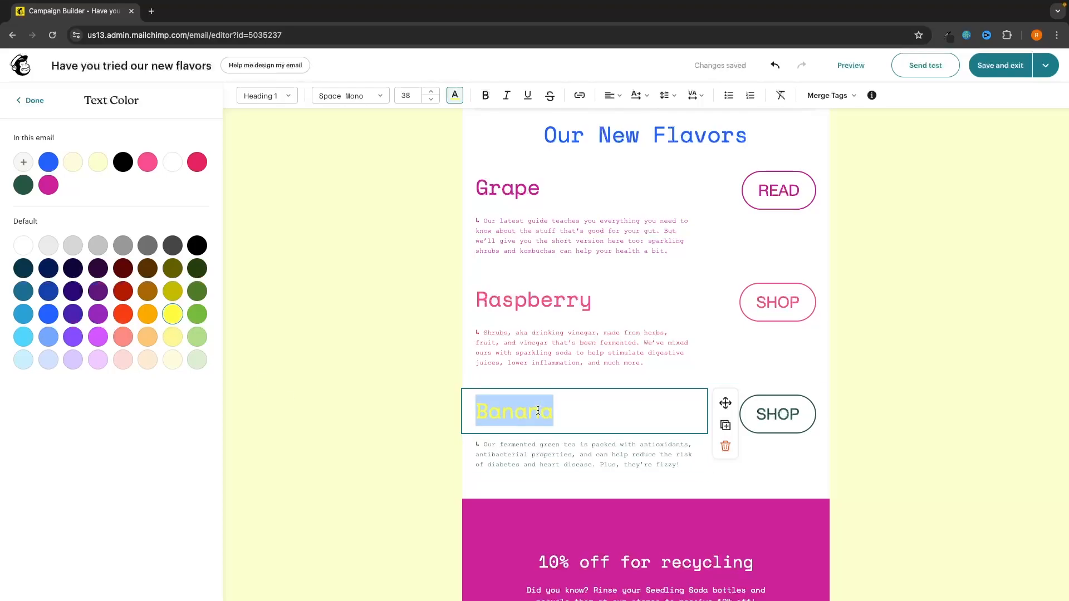
type("Mint")
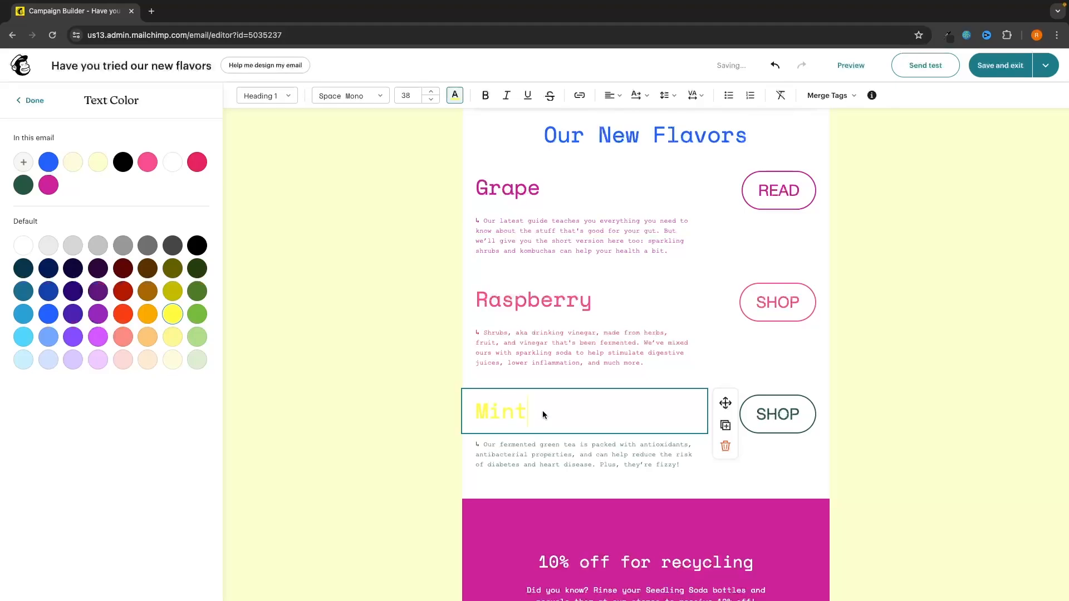
left_click(198, 315)
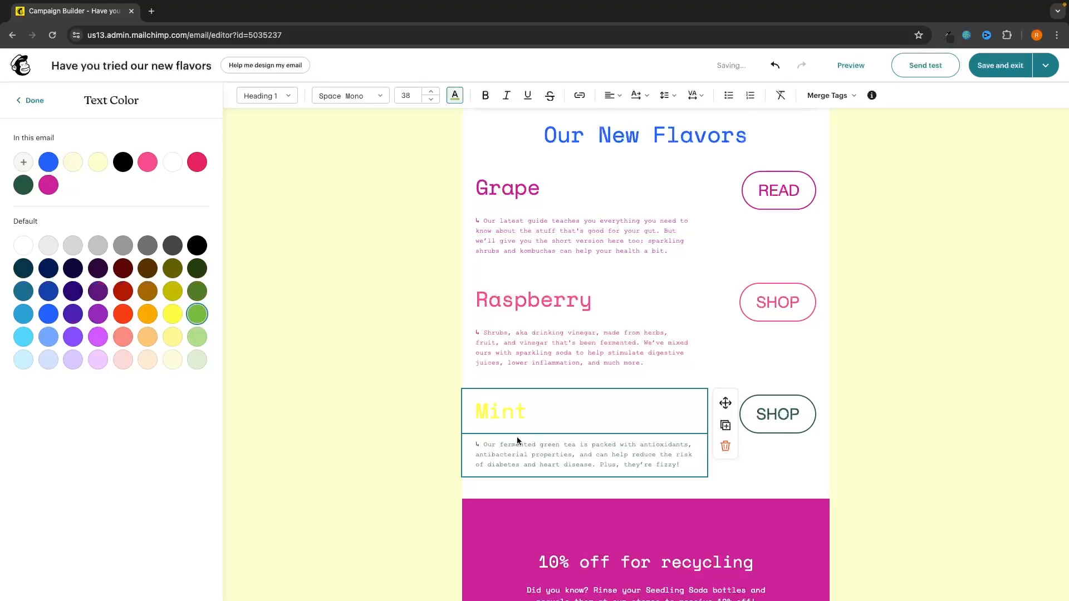
left_click_drag(529, 414, 476, 414)
left_click(197, 314)
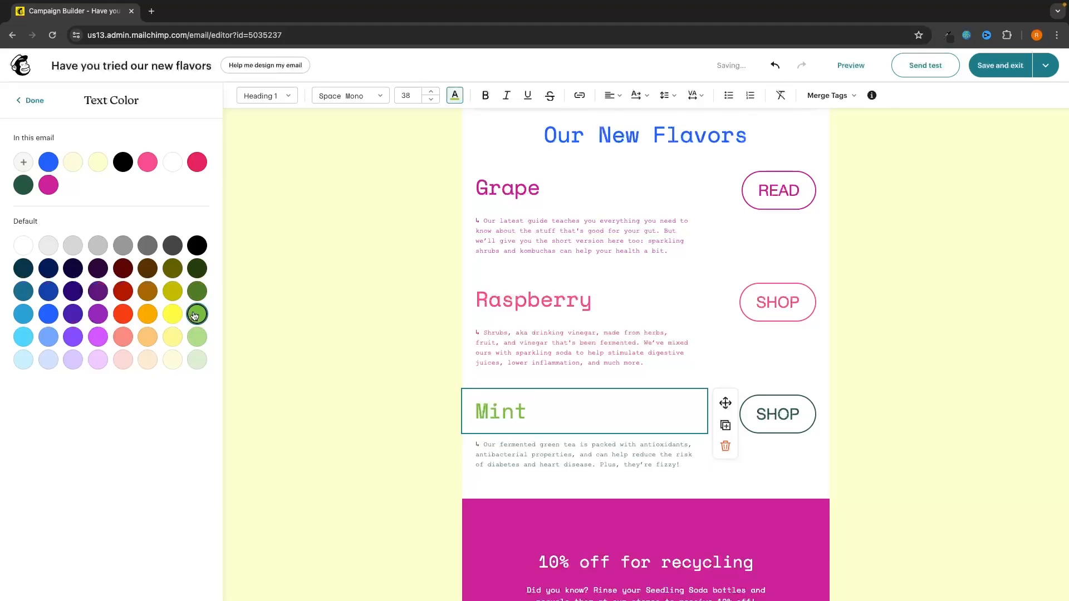
left_click(197, 337)
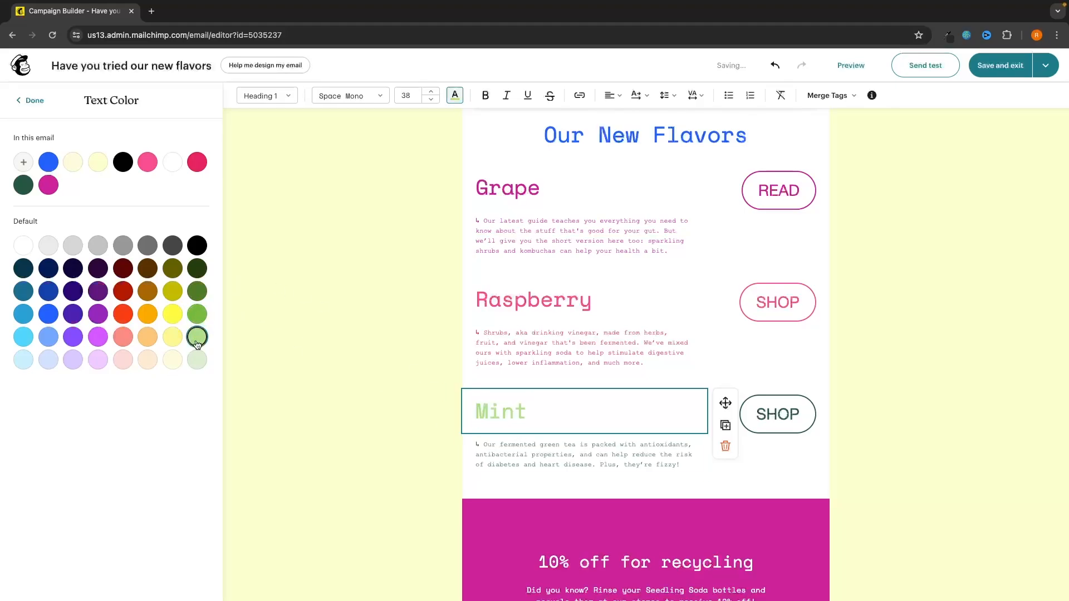
left_click(201, 296)
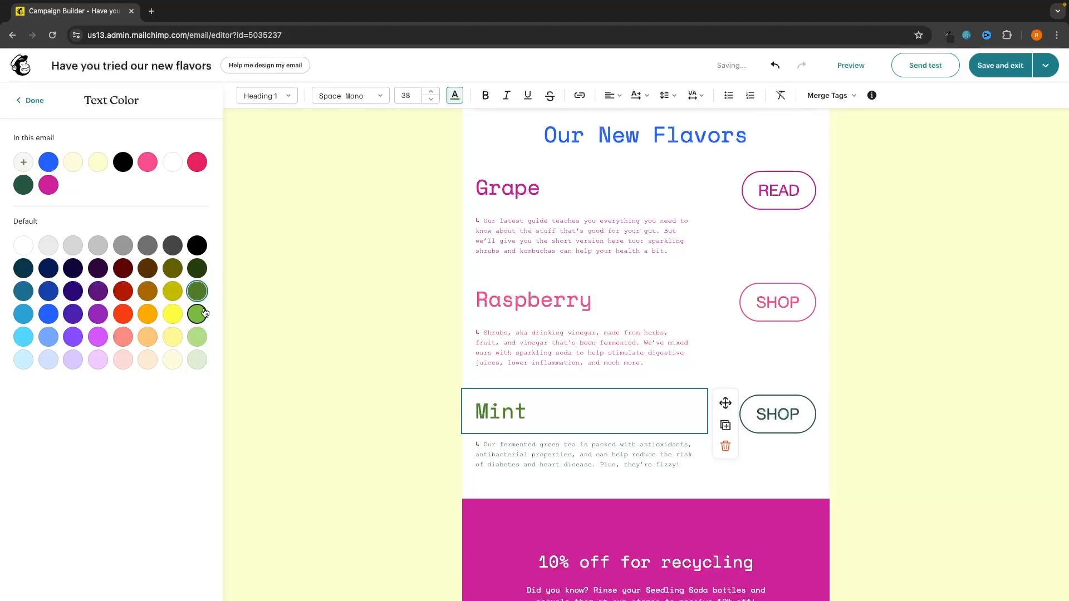
left_click(390, 371)
scroll(433, 372, "up", 1)
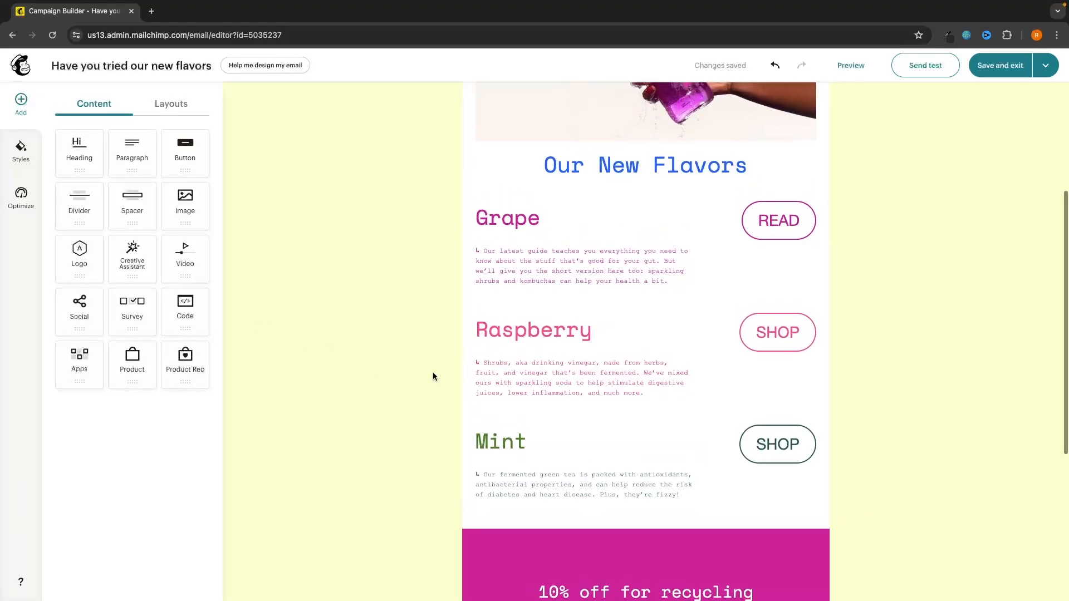
scroll(432, 373, "up", 1)
left_click(676, 323)
left_click_drag(674, 336, 694, 343)
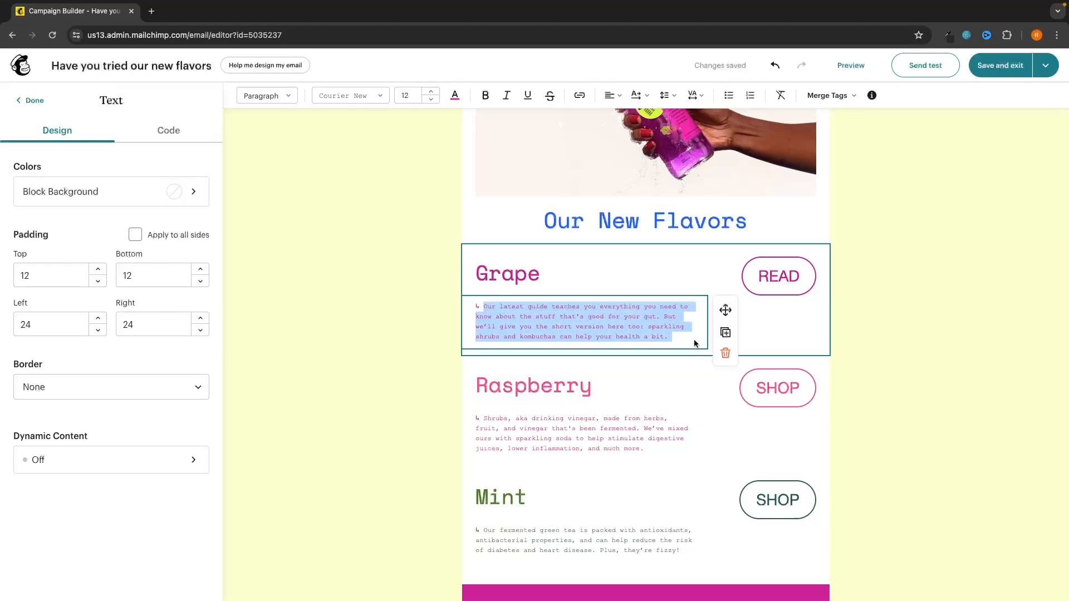
type("ejfnkjbfkerjhqbhsjgbjhegbshjgeb")
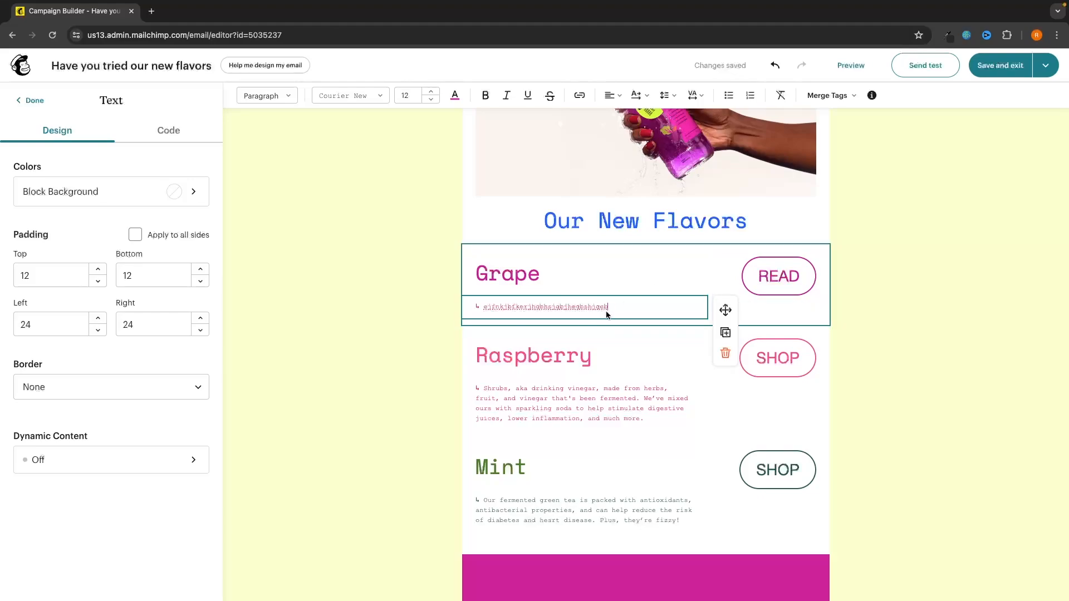
left_click_drag(612, 307, 486, 307)
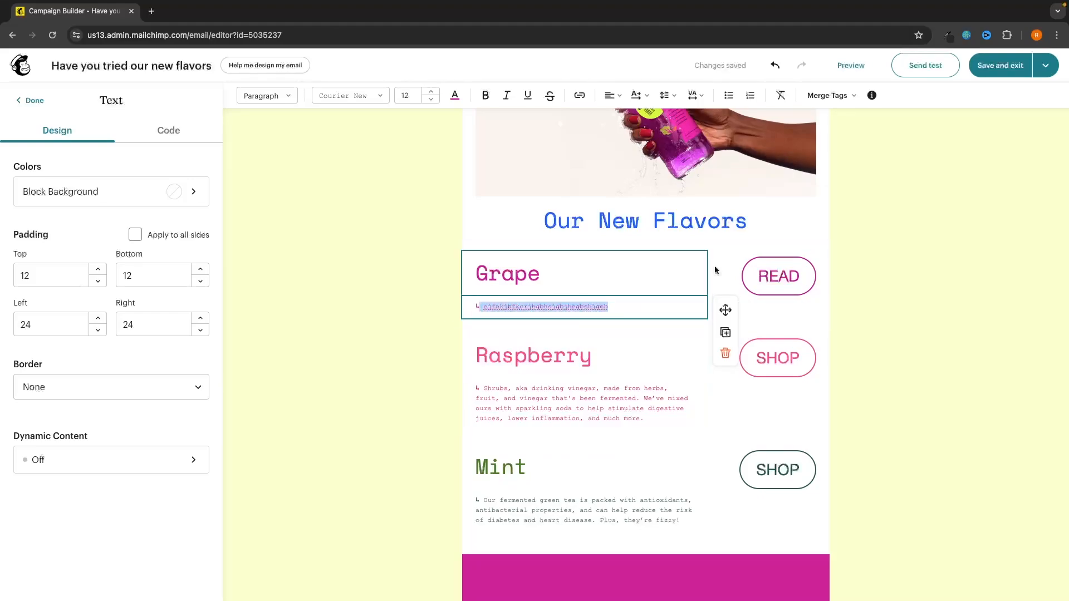
left_click(774, 67)
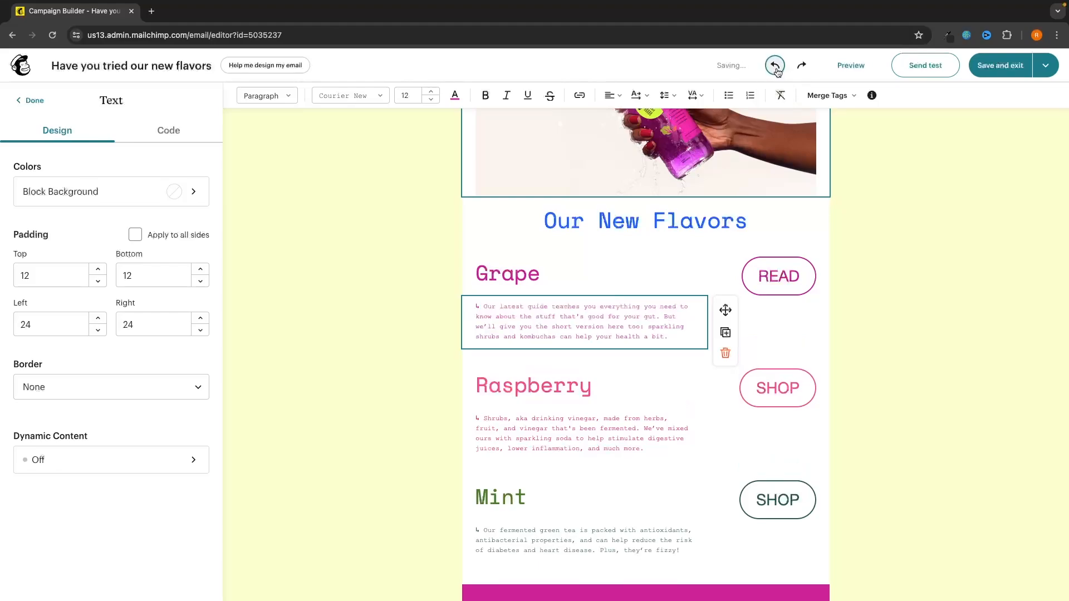
left_click(871, 346)
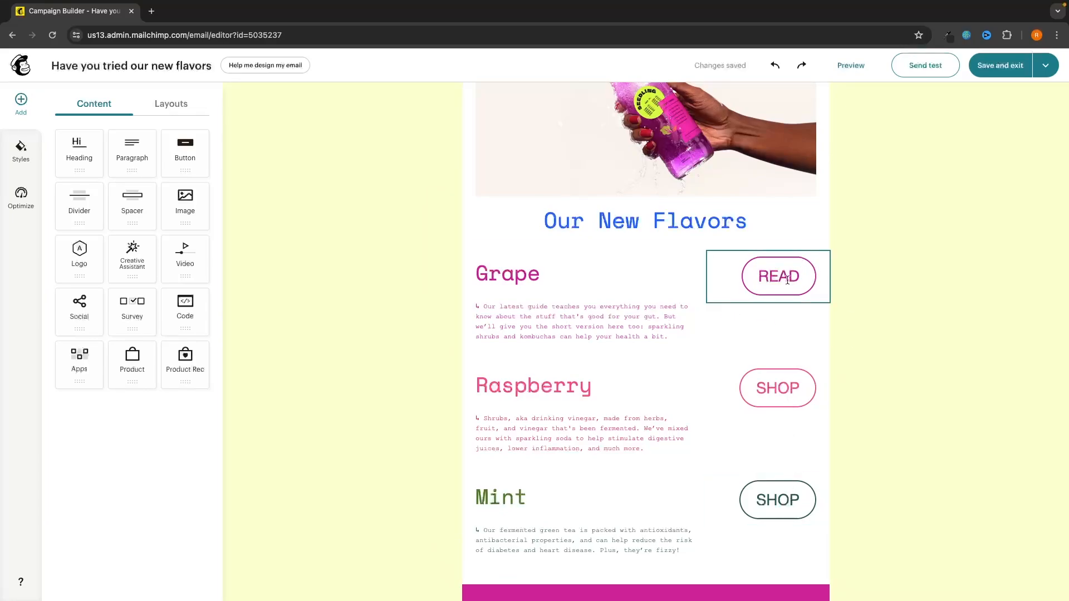
Step: Change the Grape button's label from READ to SHOP
left_click(808, 280)
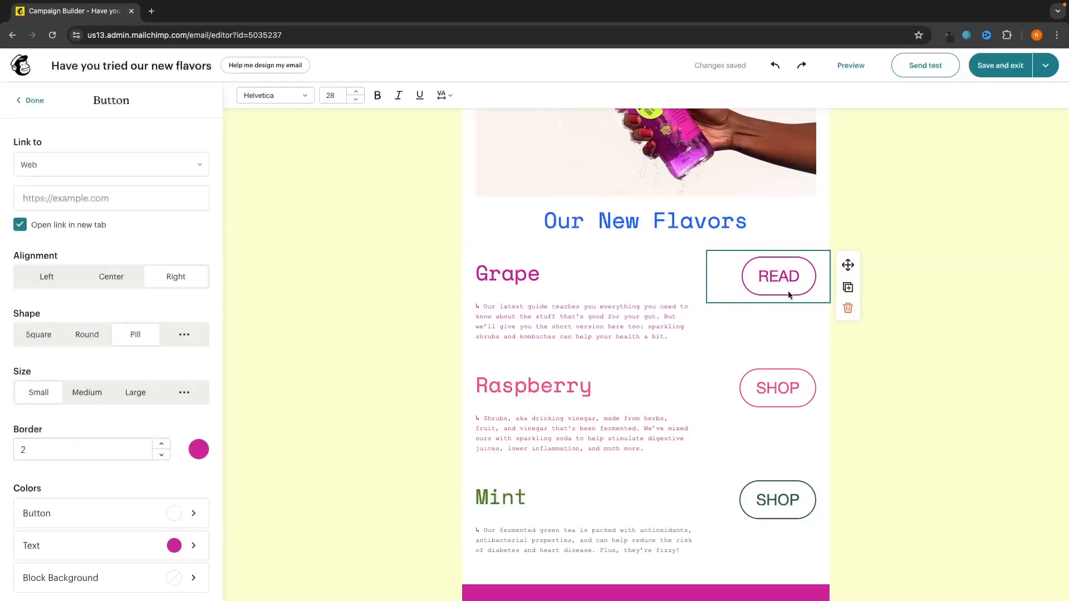
left_click(789, 295)
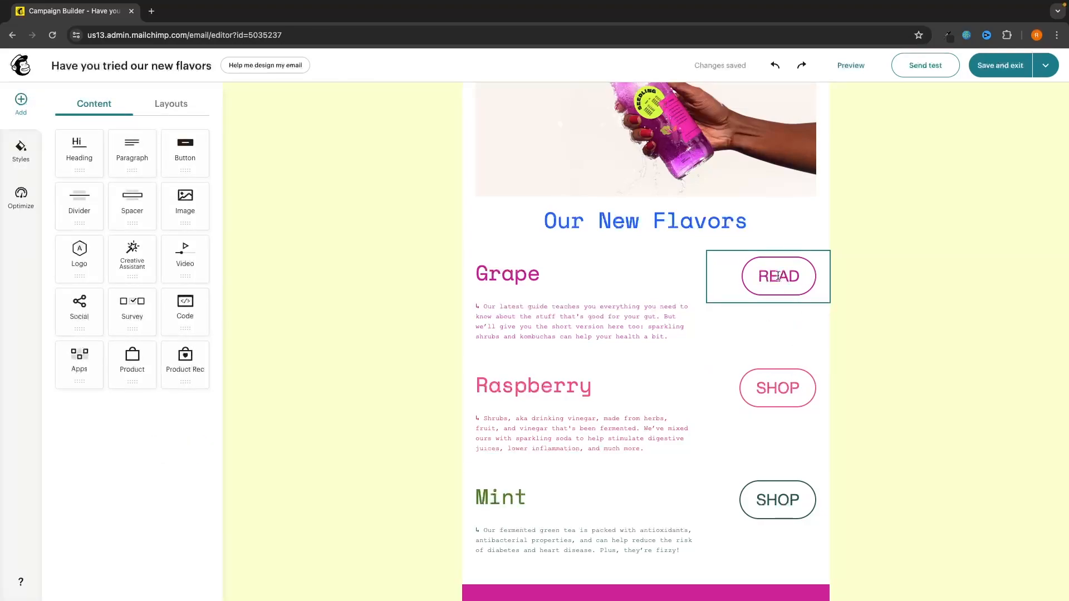
double_click(777, 277)
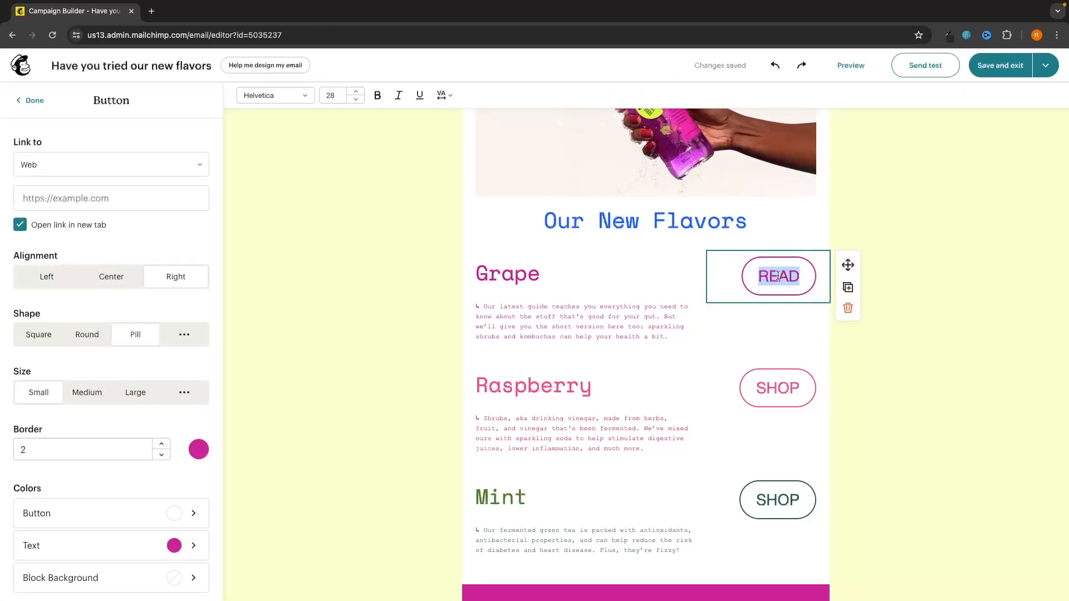
type("SHOP")
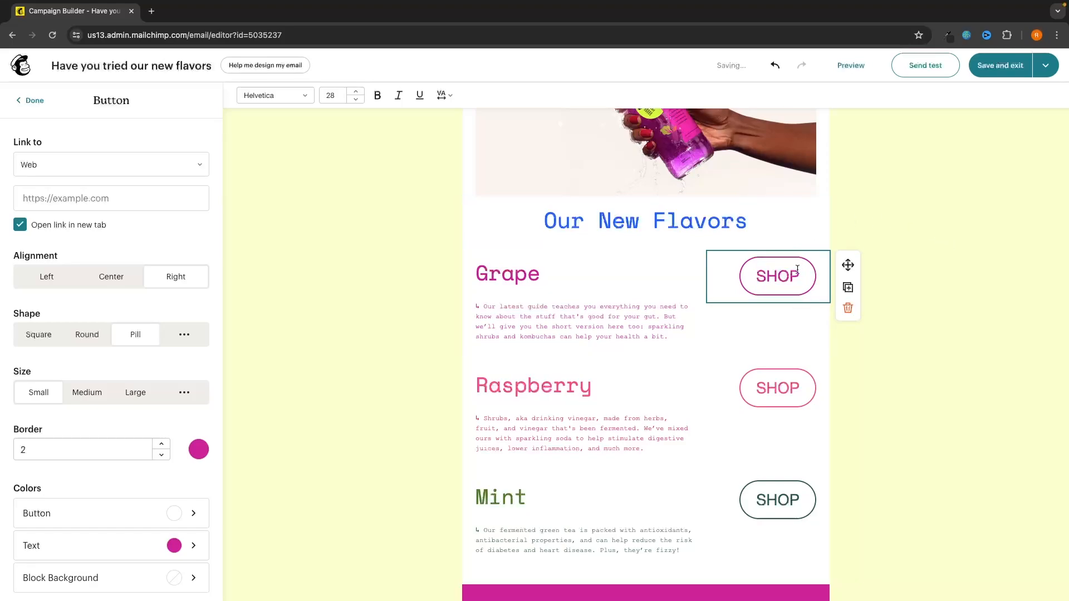
left_click(916, 226)
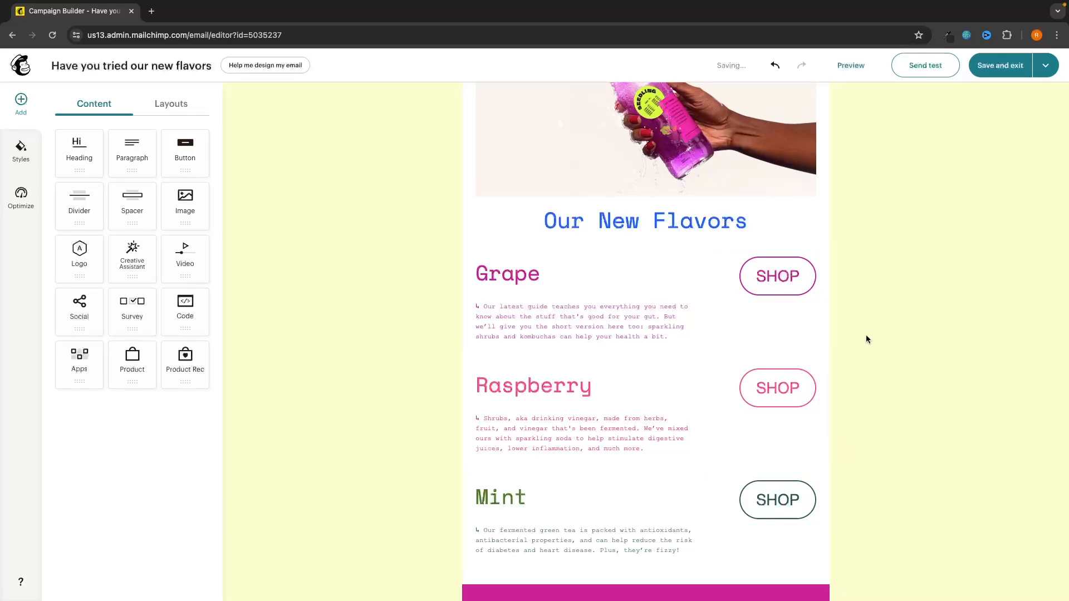
left_click(808, 274)
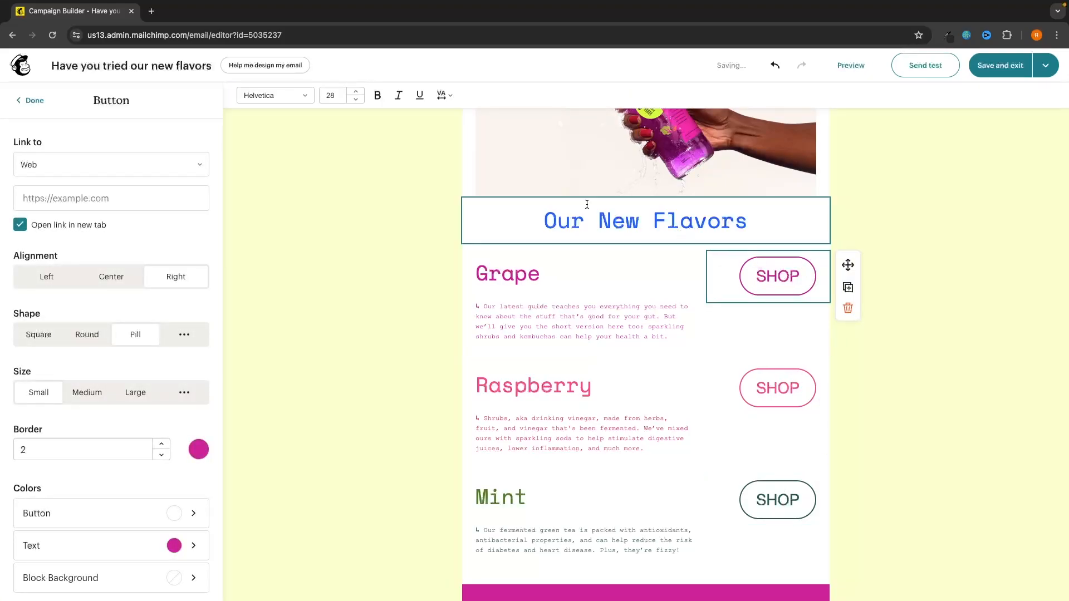
left_click(78, 198)
key("ctrl+v")
left_click(964, 276)
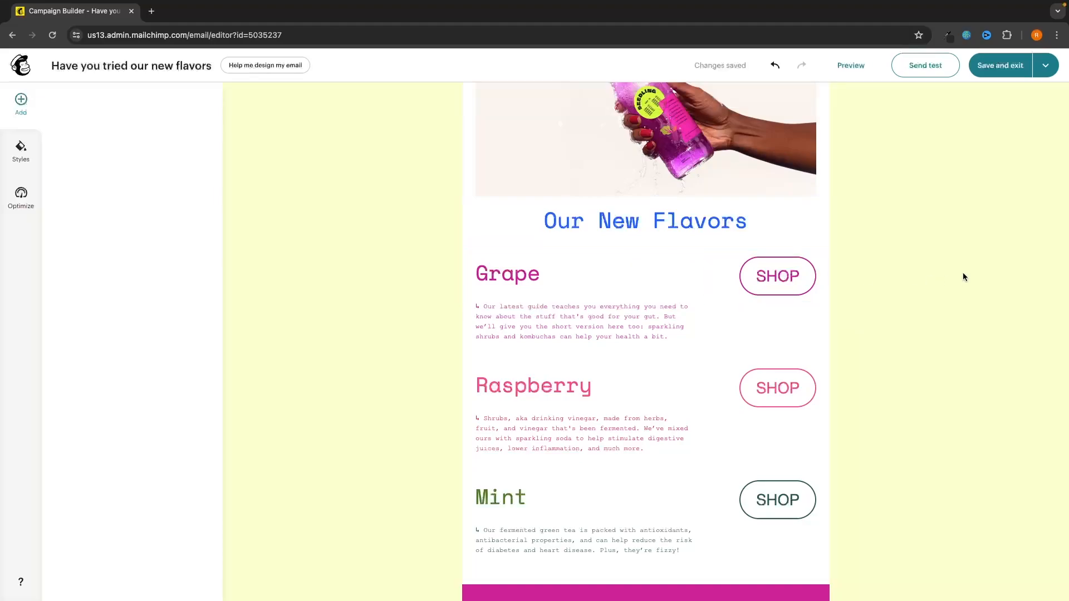
left_click(771, 378)
left_click(79, 194)
key("ctrl+v")
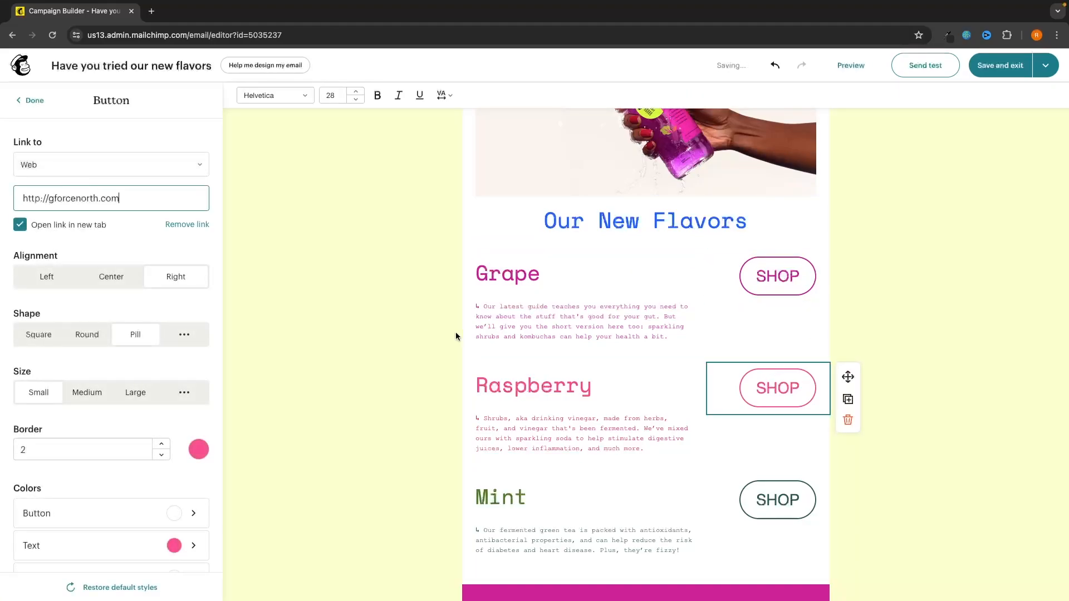
left_click(922, 392)
left_click(740, 513)
left_click(100, 195)
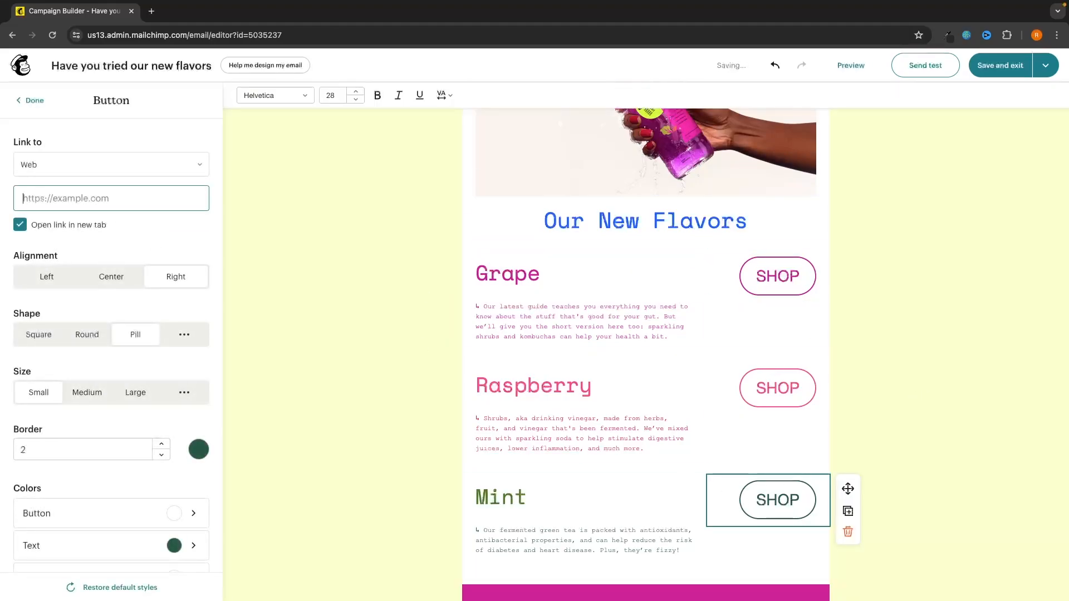
type("v")
key("BackSpace")
type("http://gforcenorth.com")
left_click(270, 196)
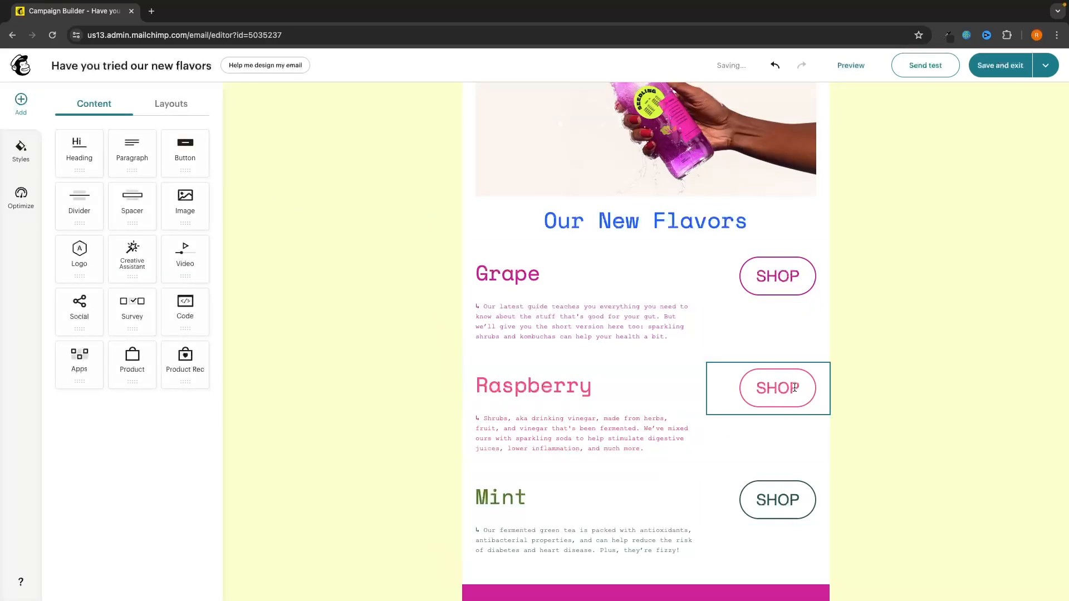
Step: Add a social icons block to the footer and replace its X link with YouTube
scroll(873, 308, "down", 5)
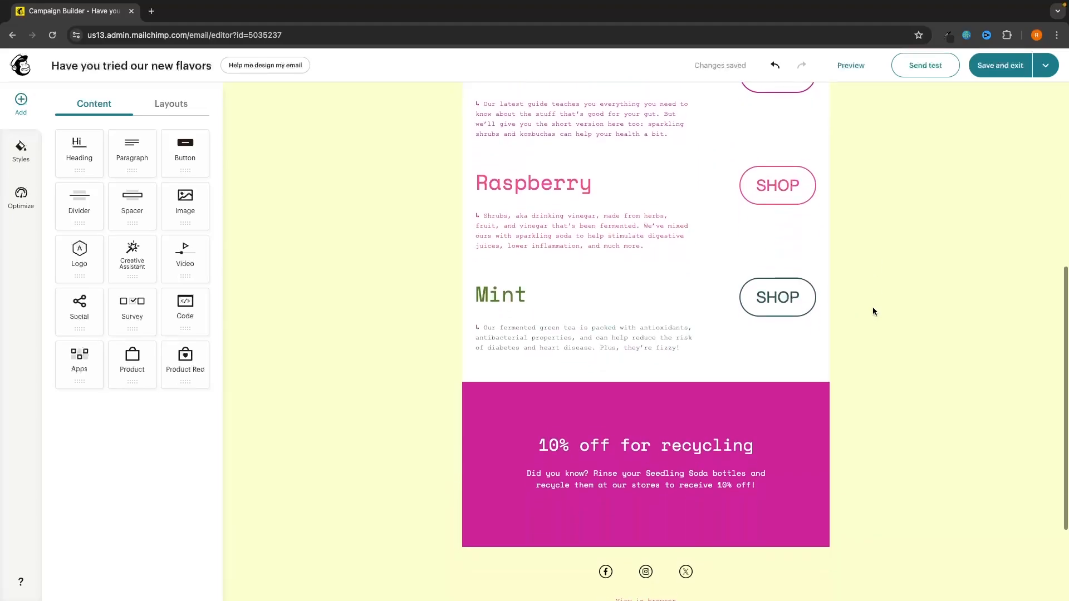
left_click(721, 365)
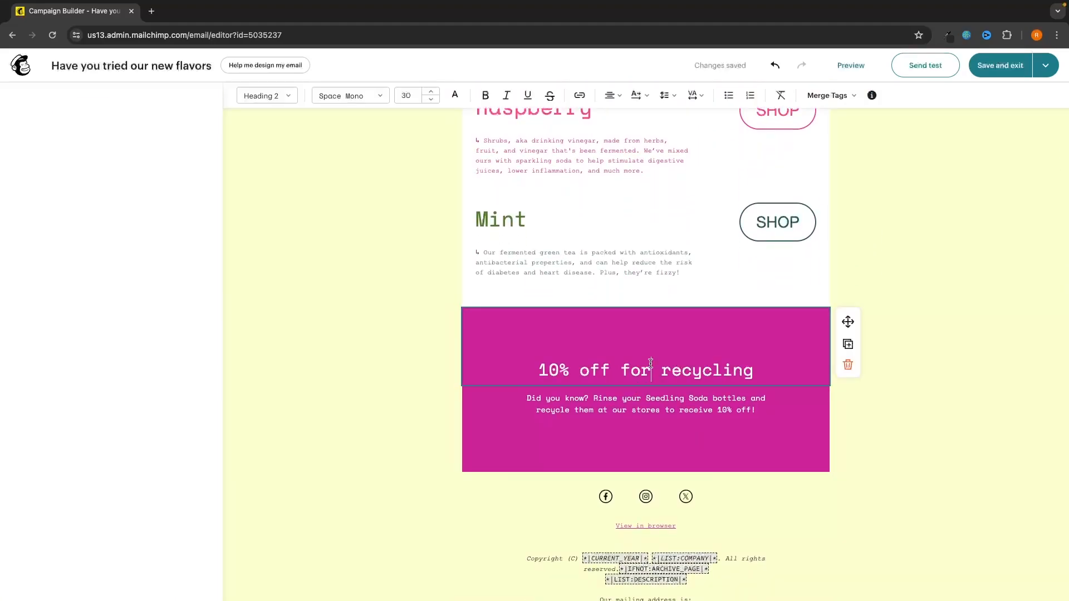
left_click(937, 302)
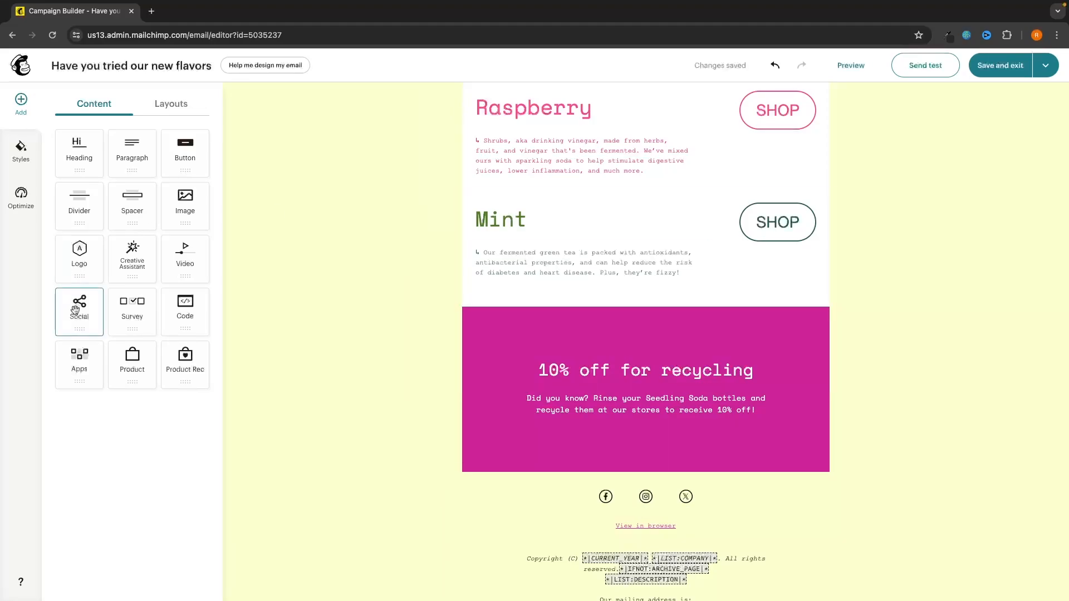
mouse_move(78, 307)
left_mouse_down()
mouse_move(222, 302)
mouse_move(67, 303)
left_mouse_up()
left_click(712, 496)
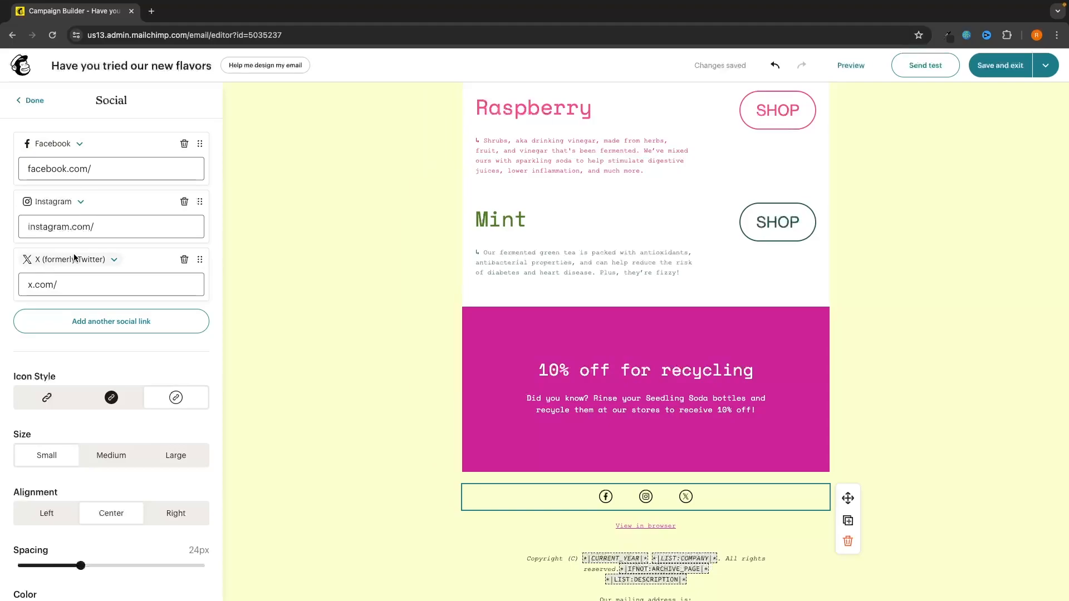
left_click(113, 259)
scroll(96, 356, "down", 2)
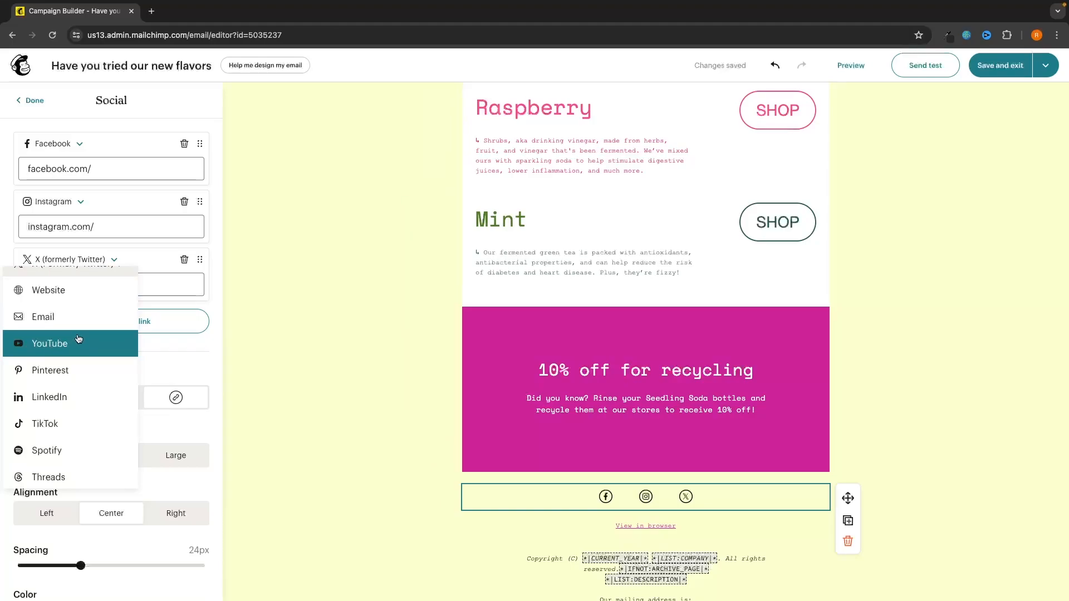
scroll(57, 352, "up", 1)
left_click(43, 365)
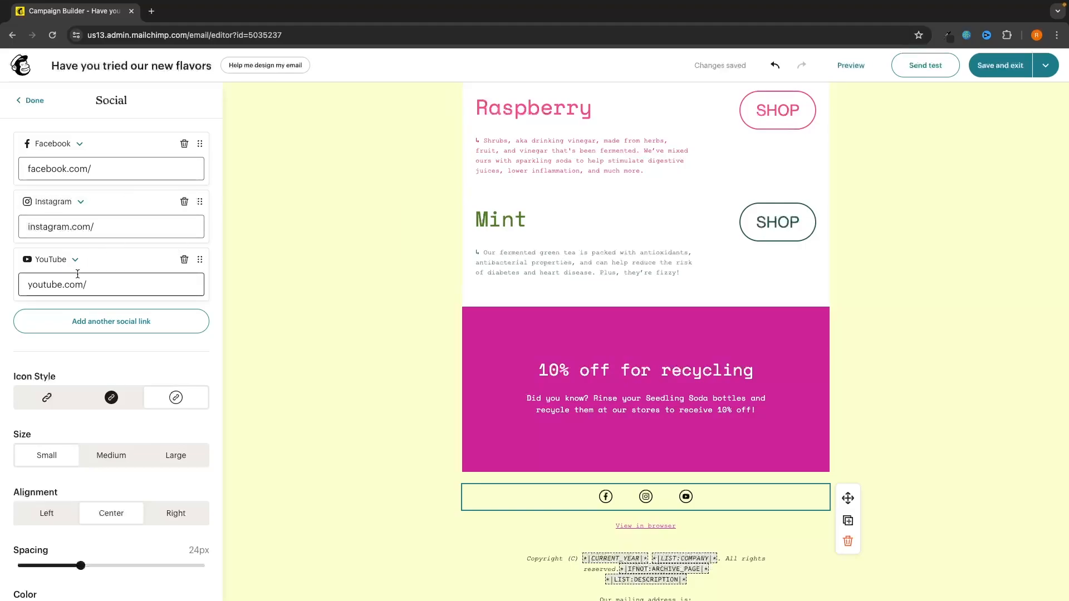
Step: Set the social icons to the plain style, Large size and Center alignment
scroll(136, 268, "down", 3)
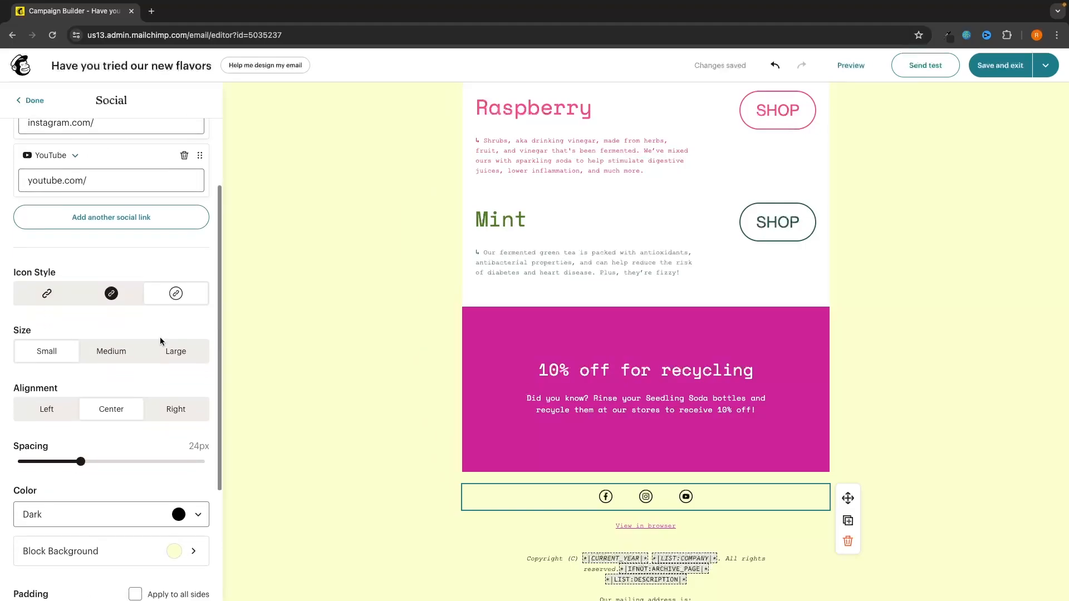
left_click(47, 254)
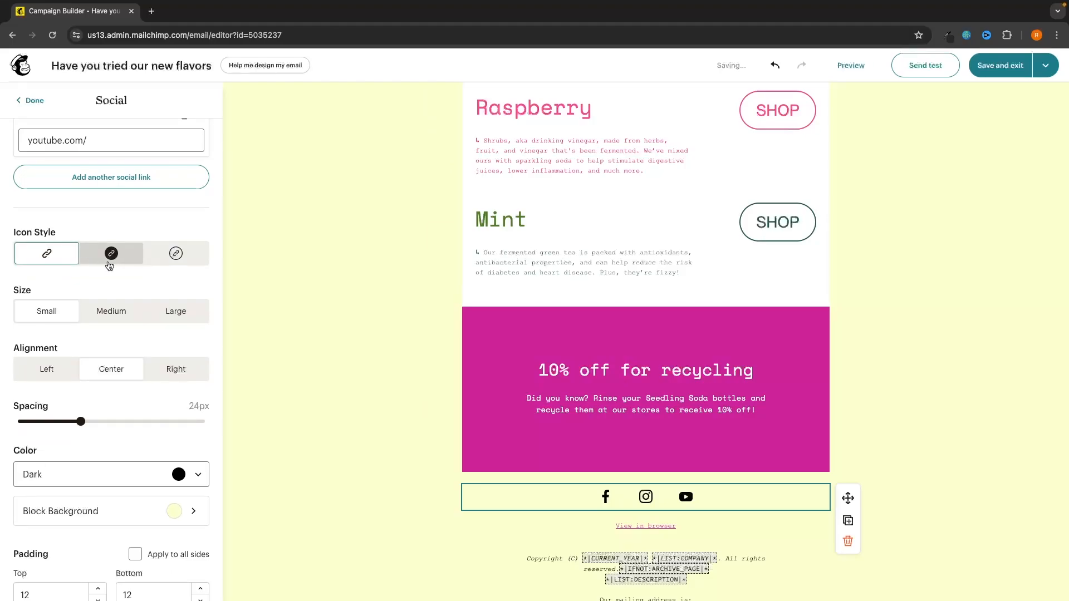
scroll(113, 266, "down", 1)
left_click(111, 255)
left_click(176, 255)
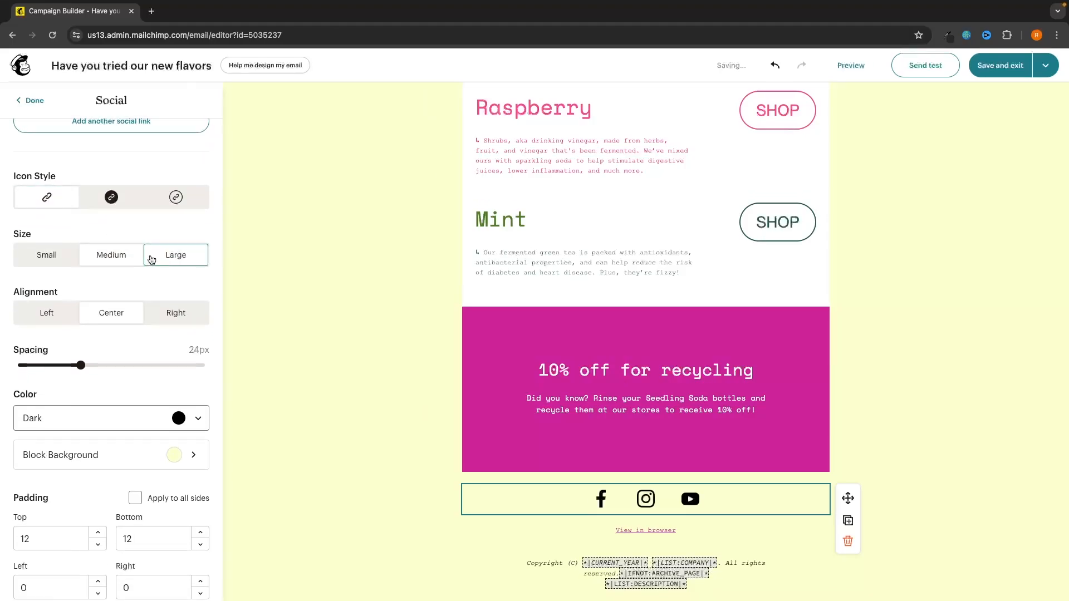
left_click(47, 312)
left_click(176, 312)
left_click(111, 312)
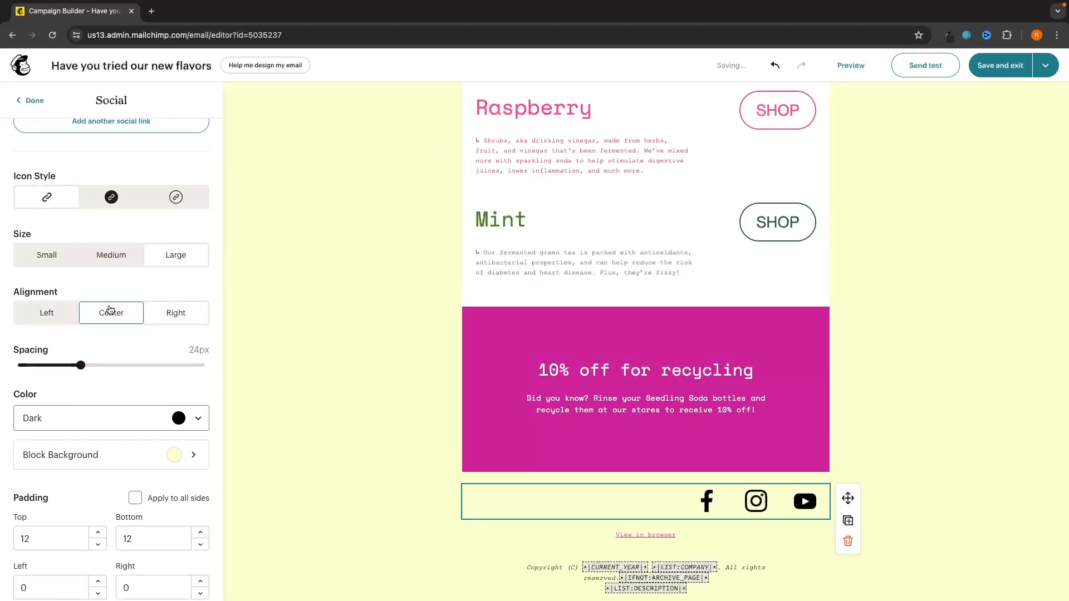
scroll(103, 356, "down", 1)
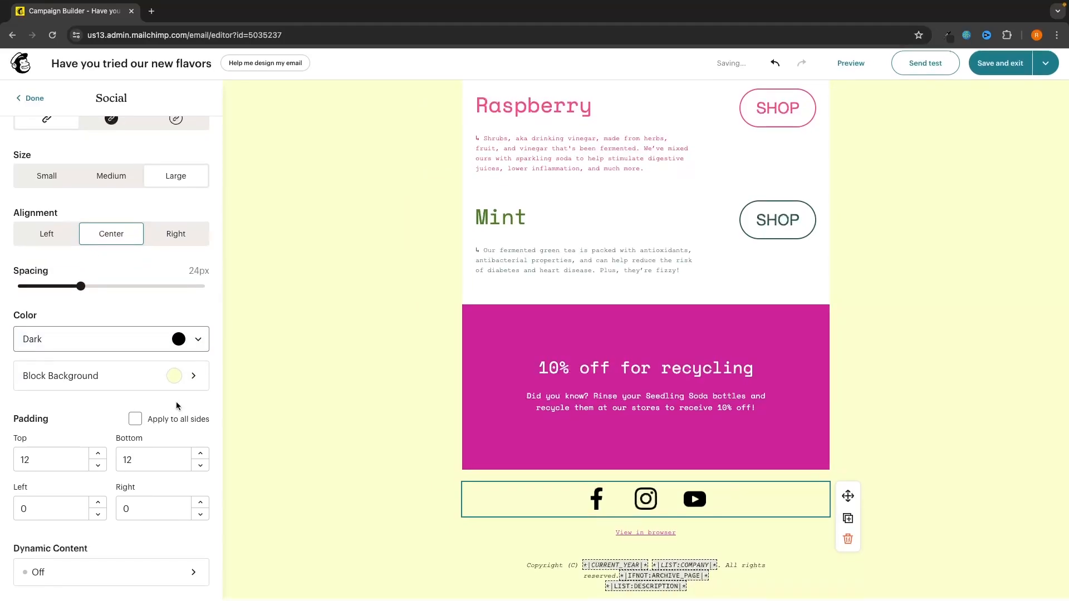
scroll(176, 401, "up", 2)
scroll(176, 401, "up", 3)
scroll(419, 350, "up", 5)
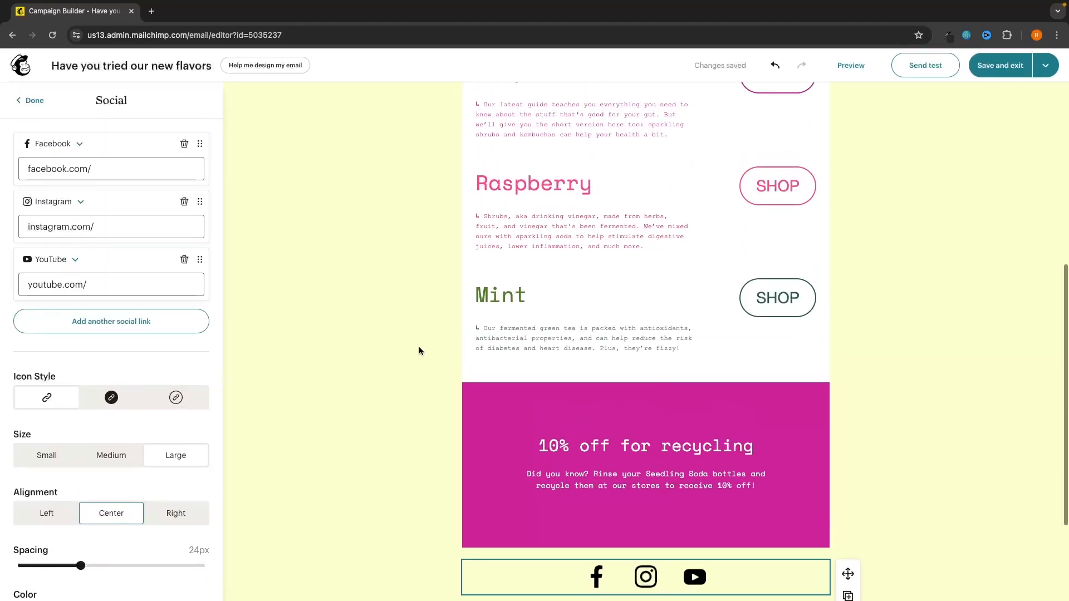
scroll(419, 351, "up", 3)
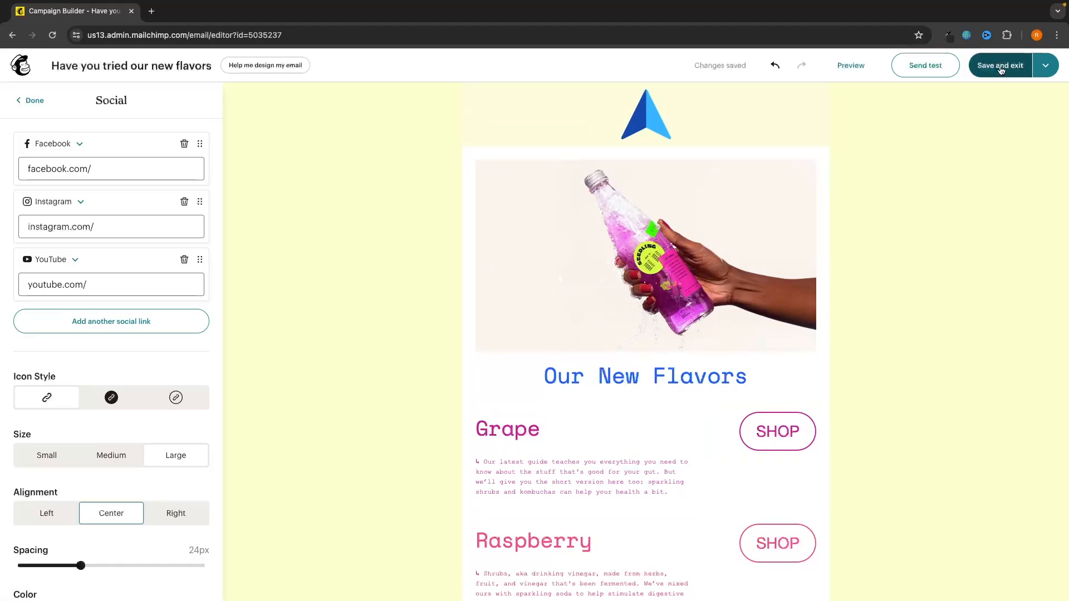
Step: Save and exit the editor, schedule the email for June 7, 2024 at 12:00 PM, then go Home
left_click(983, 67)
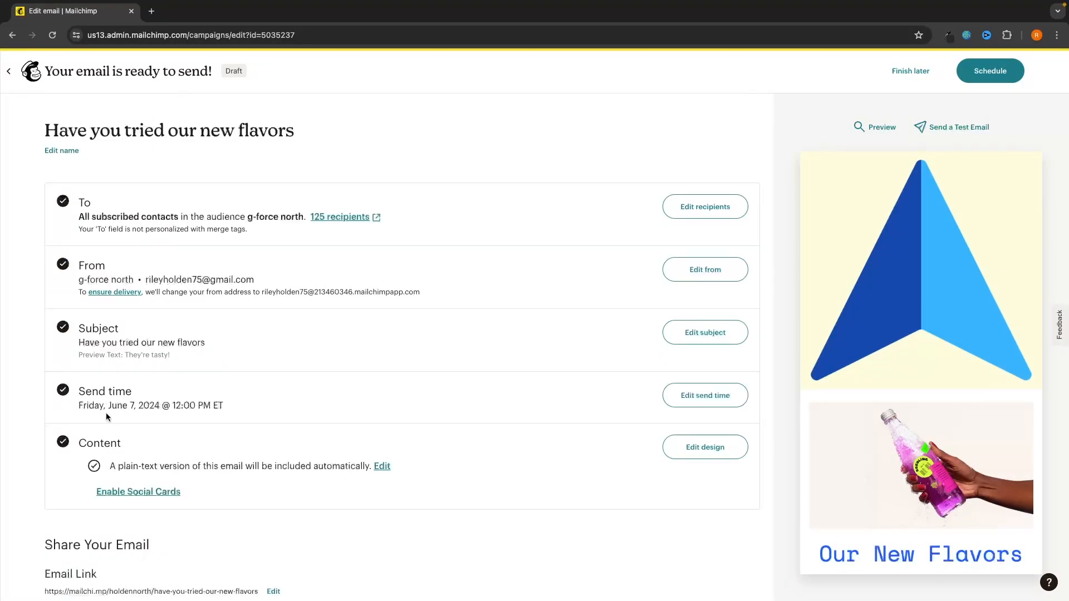
left_click_drag(97, 405, 229, 405)
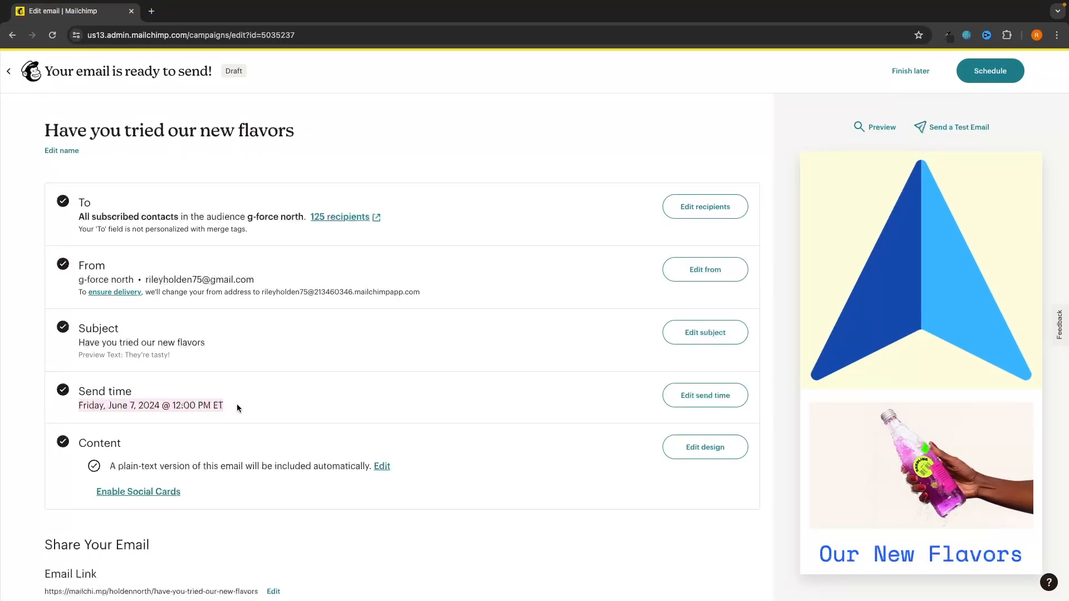
left_click(237, 405)
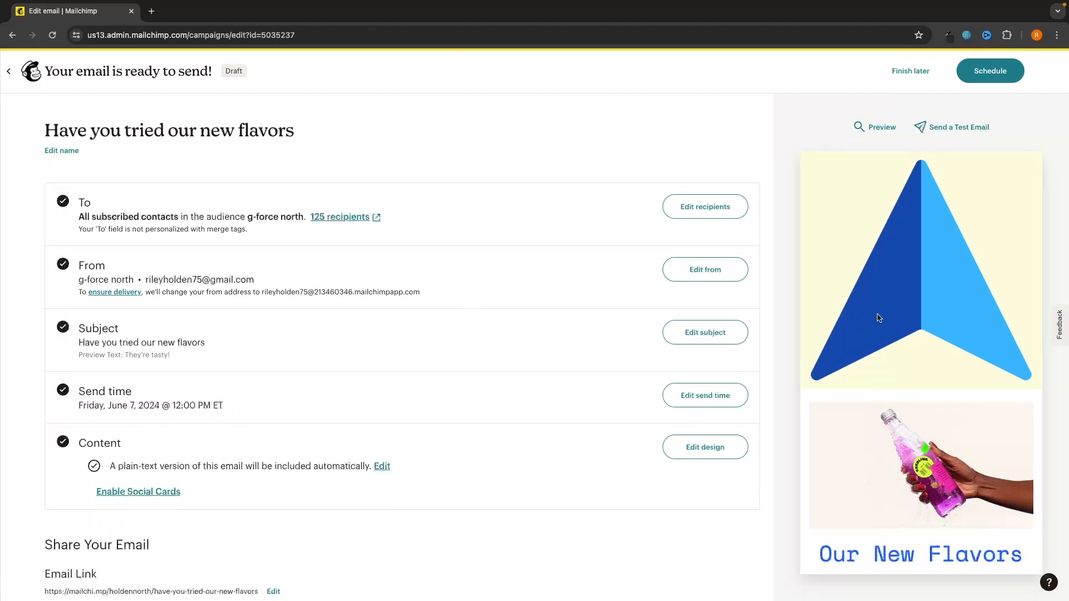
left_click(981, 78)
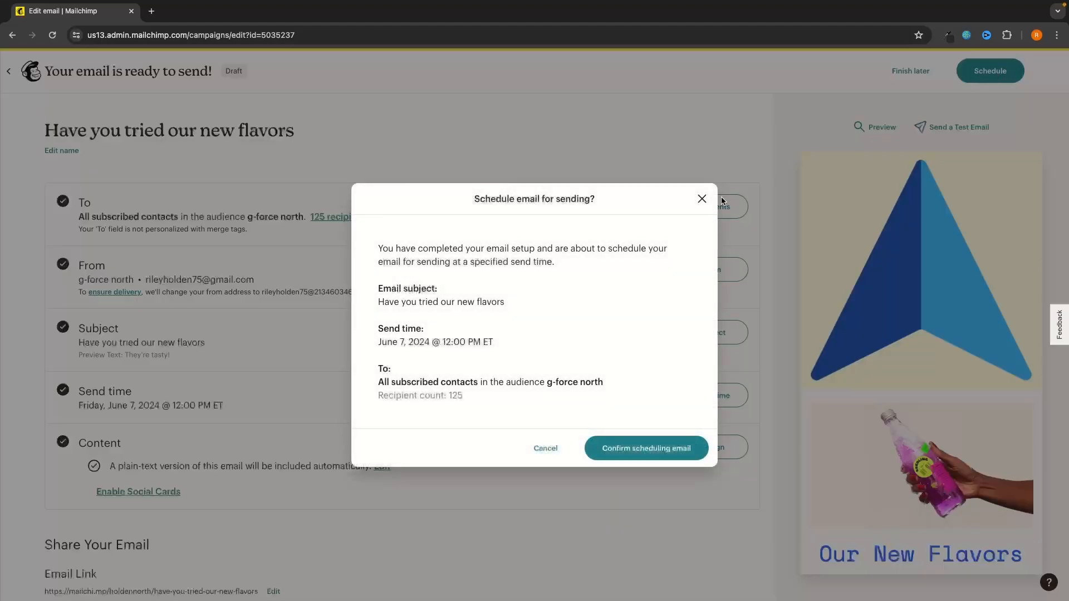
left_click(608, 451)
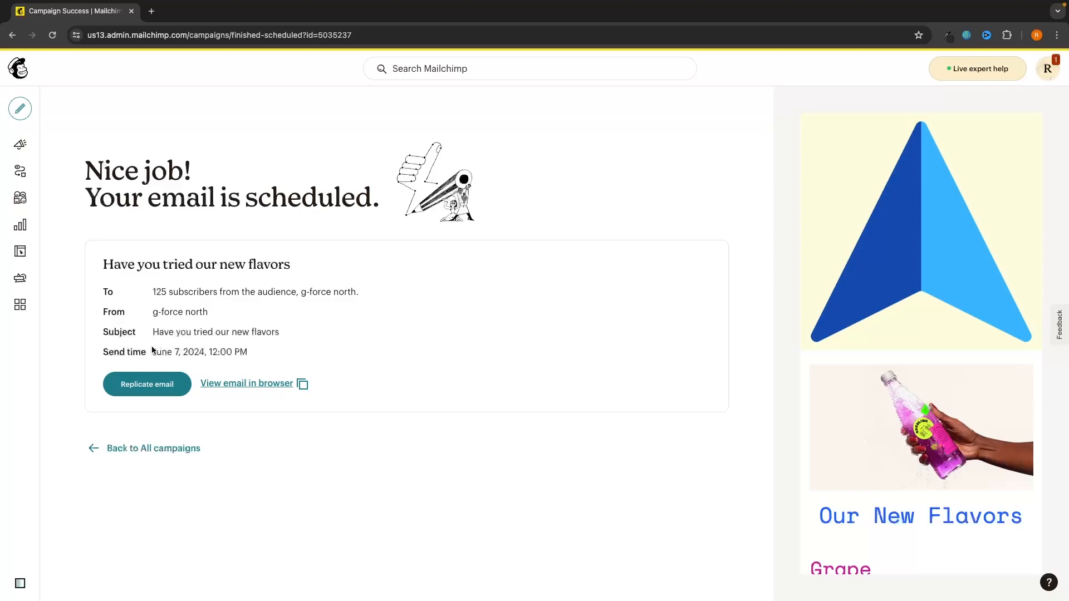
left_click_drag(152, 347, 258, 345)
left_click(279, 354)
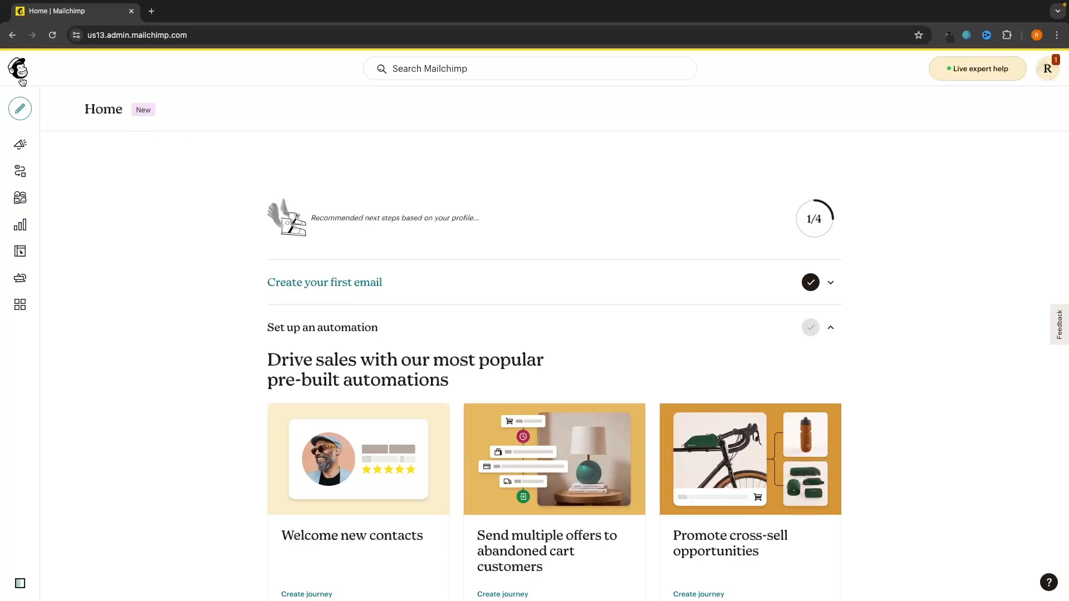
Step: Delete the Email 1 draft from the All campaigns list
left_click(59, 150)
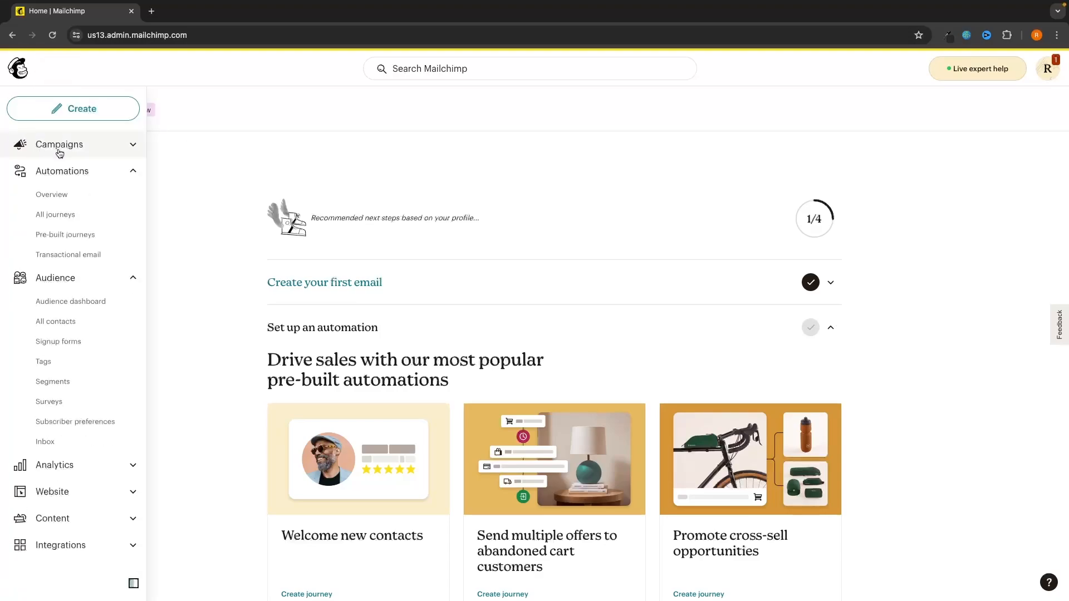
left_click(60, 147)
left_click(65, 168)
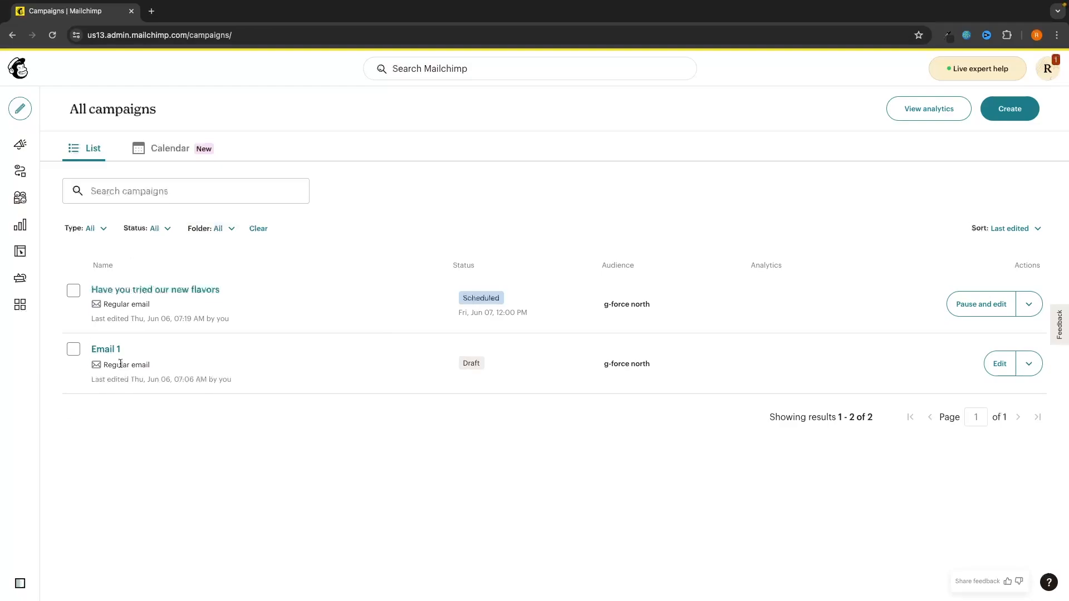
left_click(72, 353)
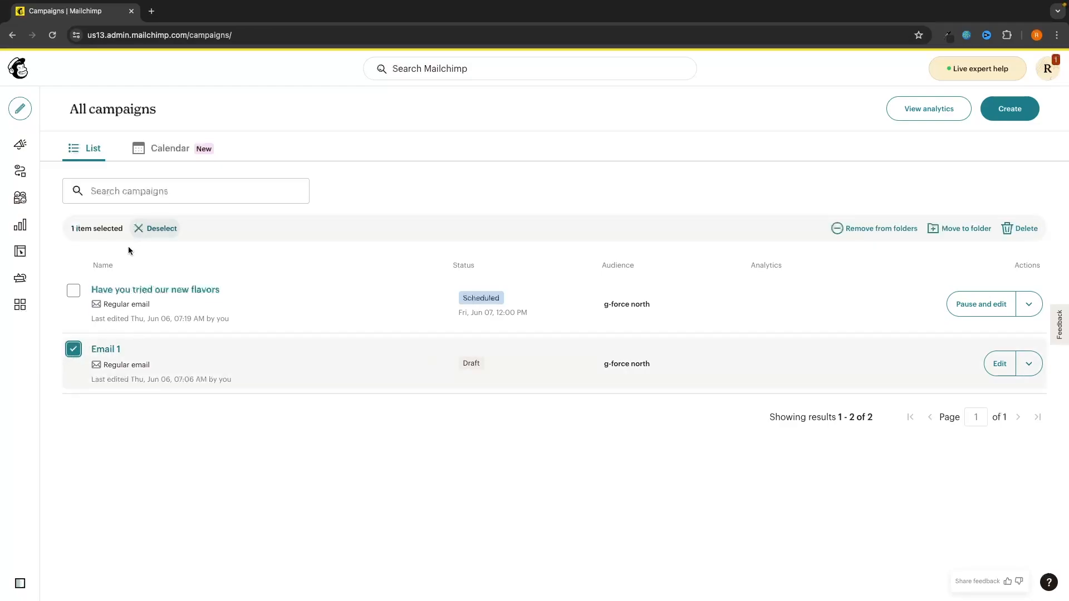
left_click(1019, 228)
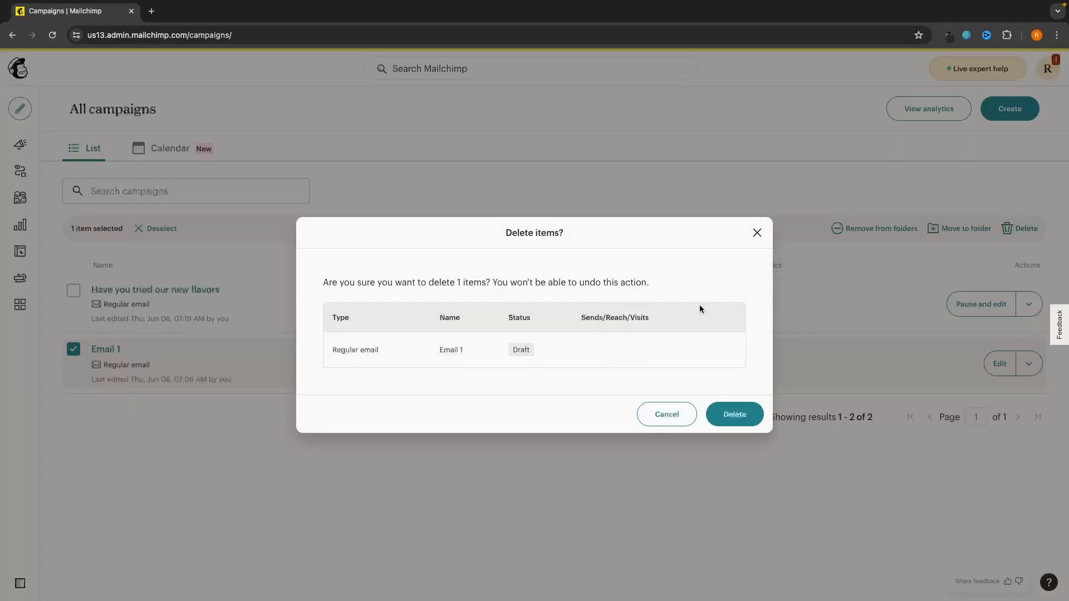
left_click(734, 421)
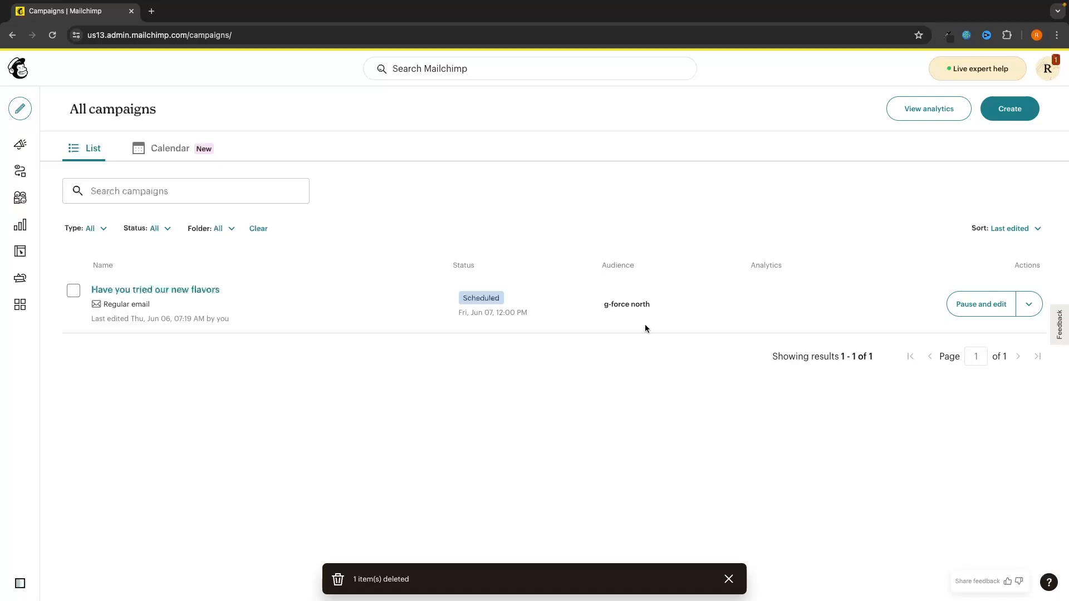
Step: Pause the scheduled new-flavors campaign and return to All campaigns
left_click(988, 305)
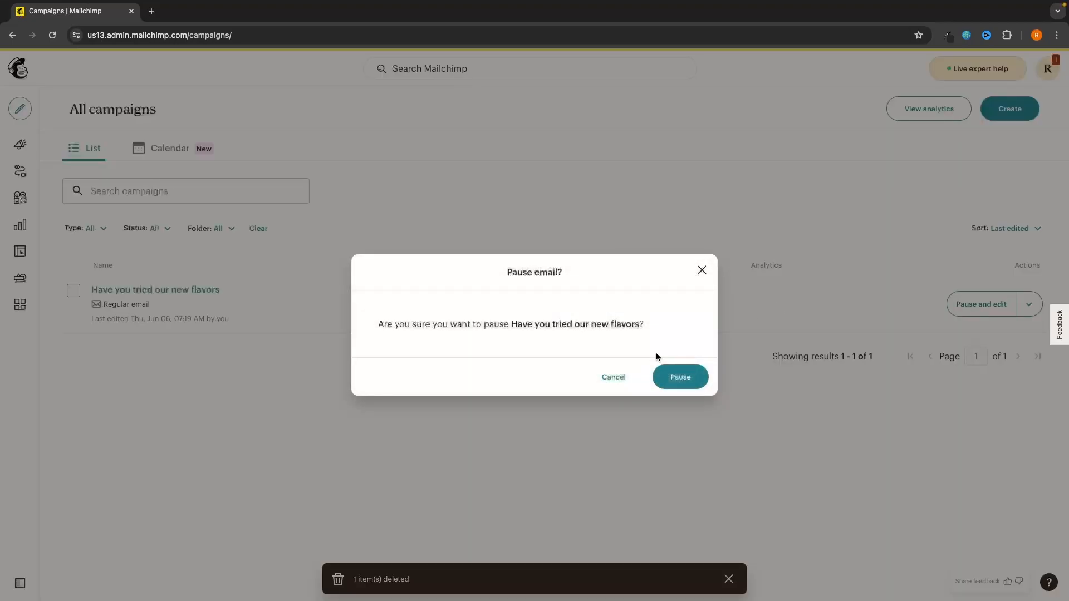
left_click(674, 384)
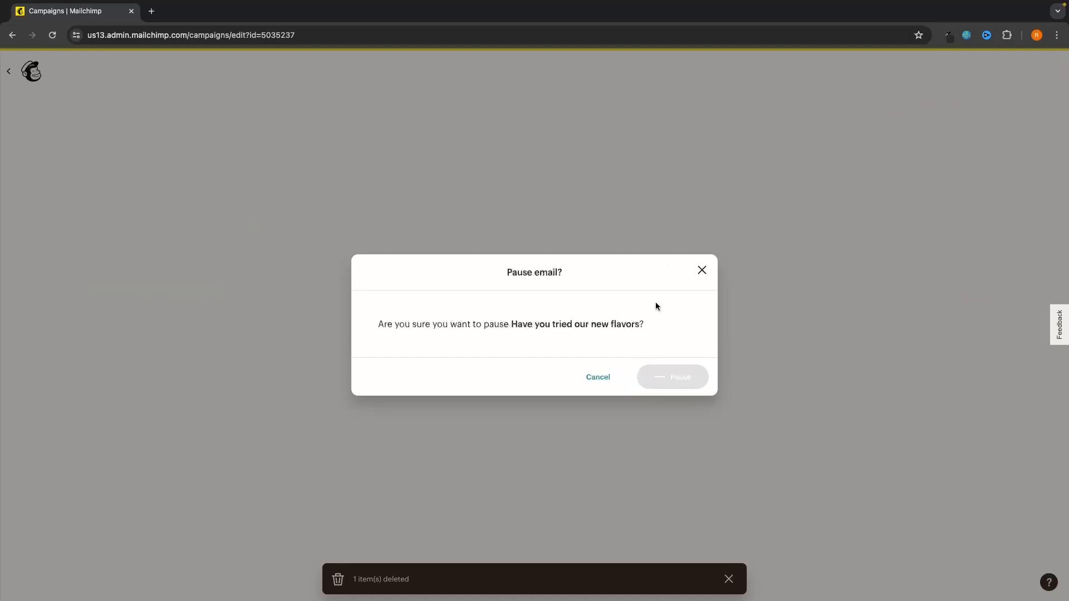
scroll(685, 361, "down", 2)
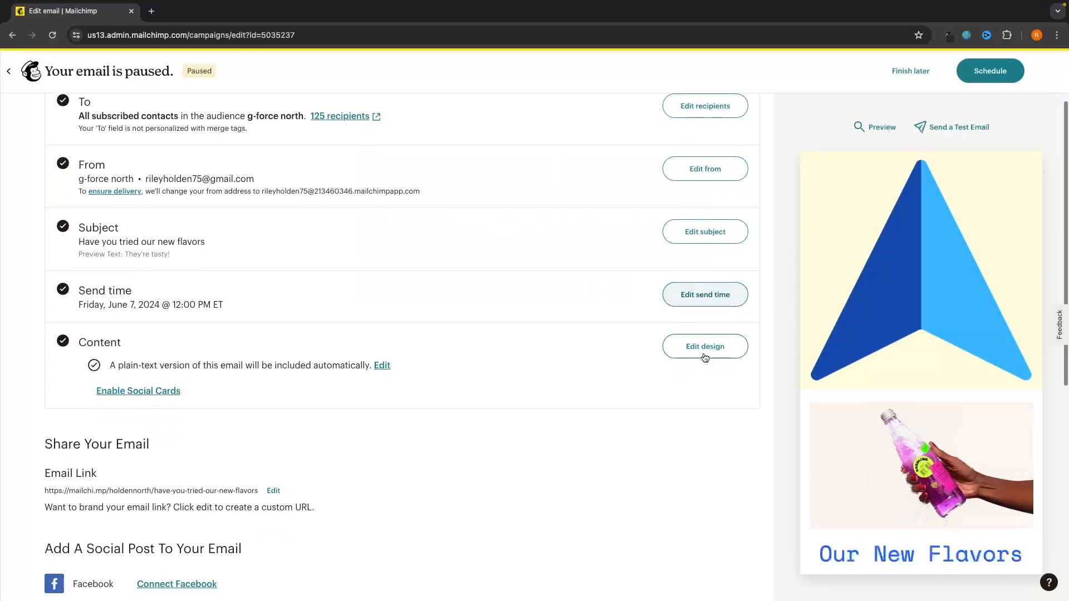
left_click(10, 72)
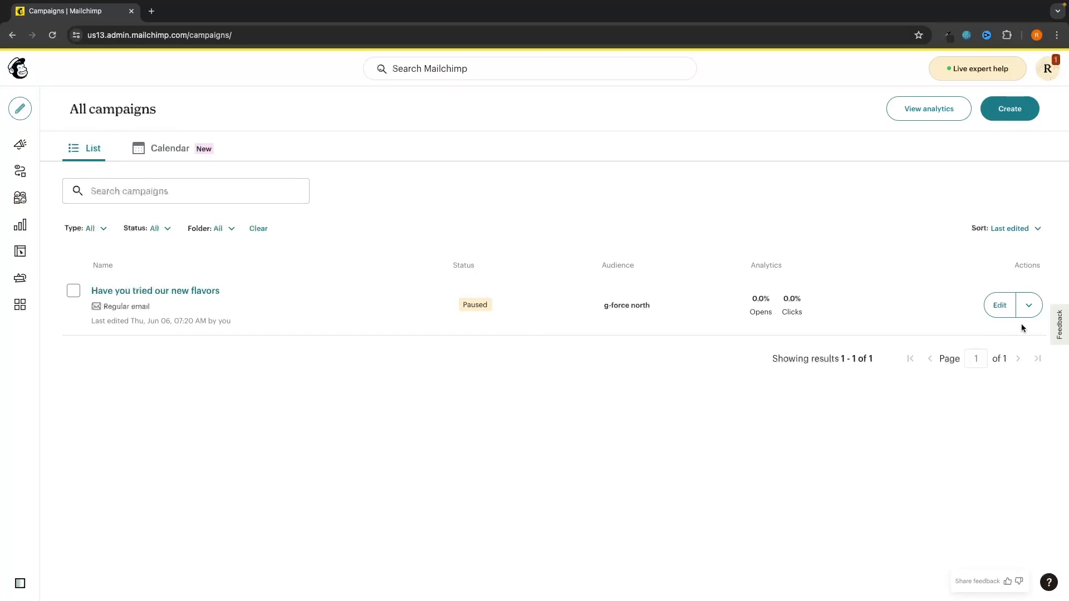
left_click(1028, 306)
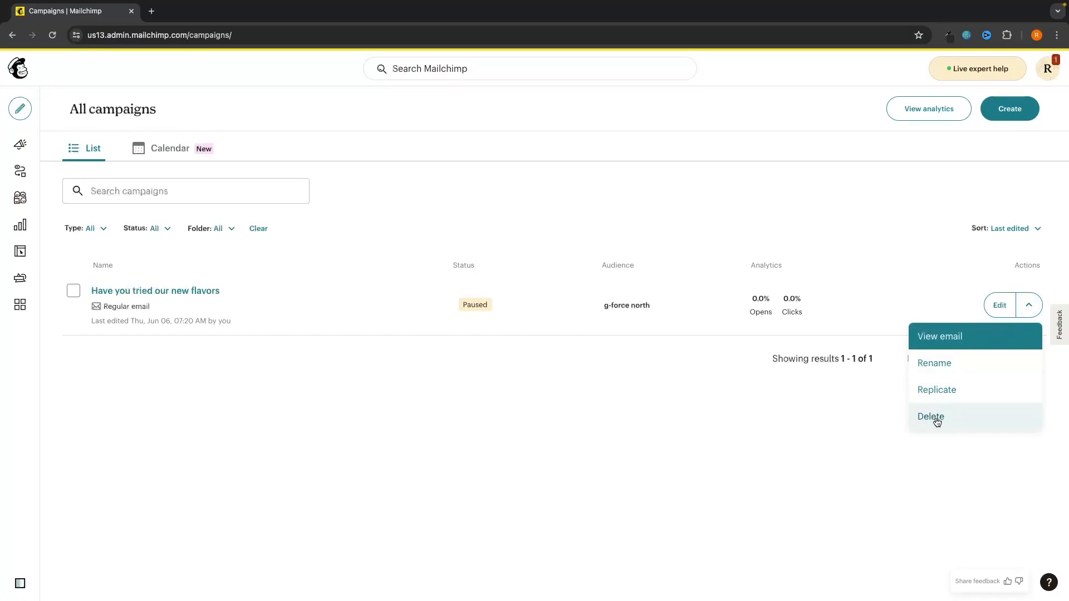
left_click(844, 406)
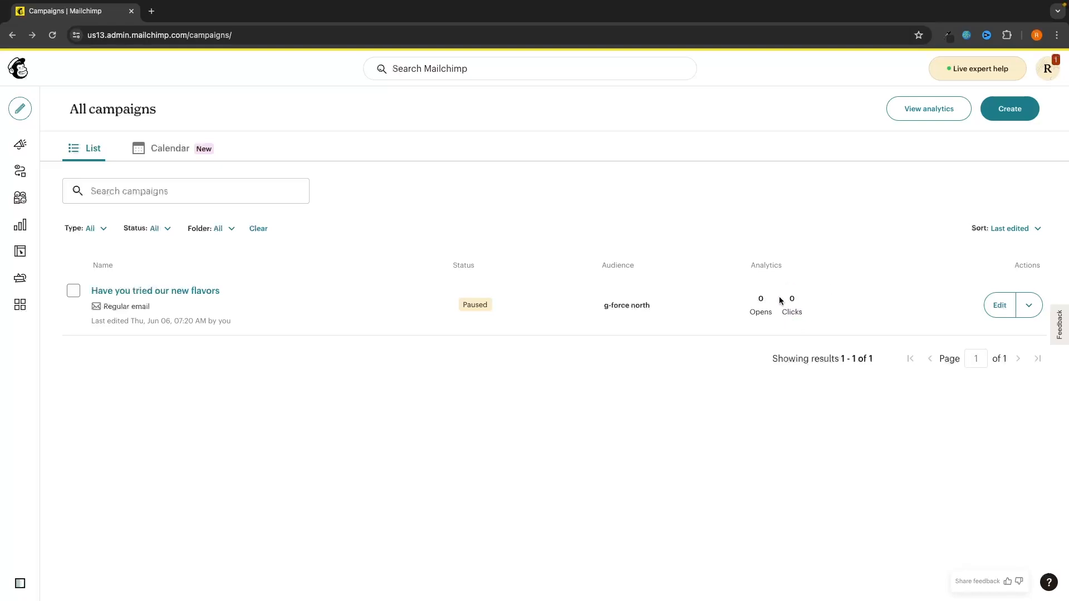
Step: Switch the campaign's opens and clicks figures to percentages
left_click(788, 319)
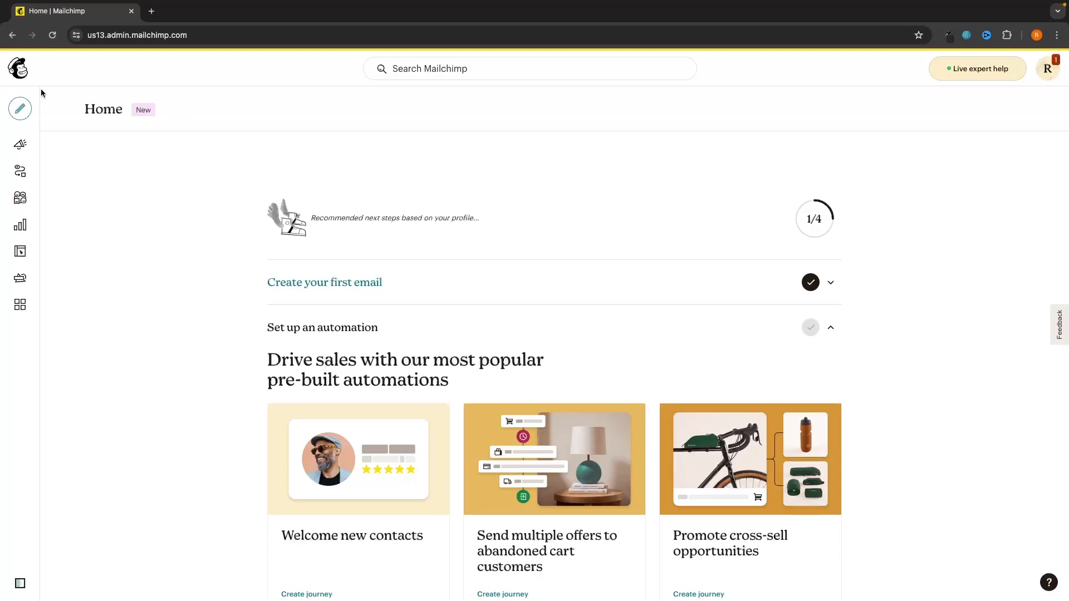
Step: Start a new automation journey from Create and view the Popular pre-built journeys section
mouse_move(22, 109)
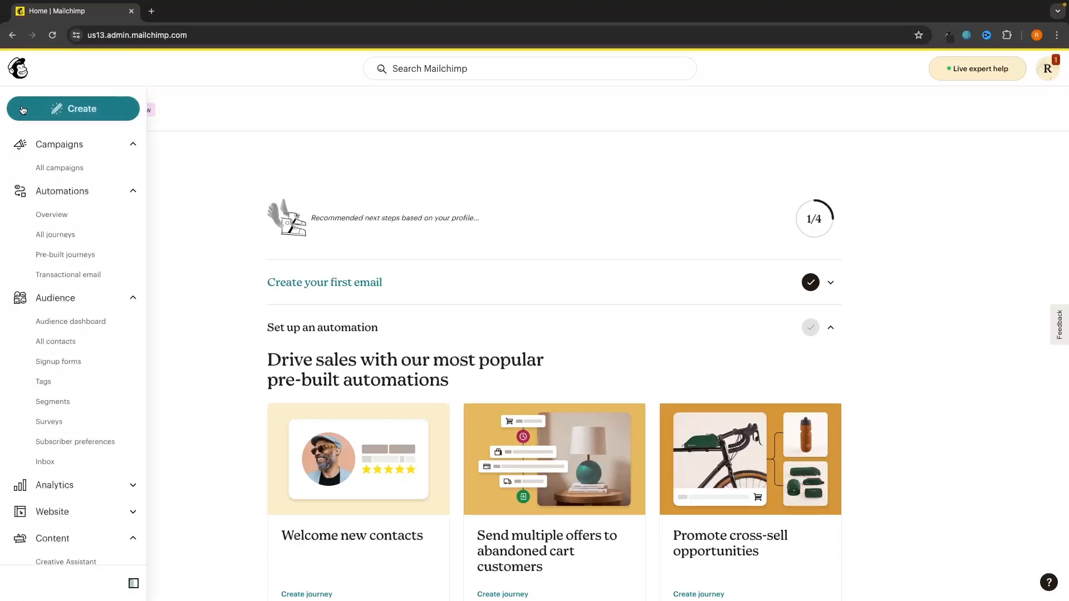
left_click(68, 107)
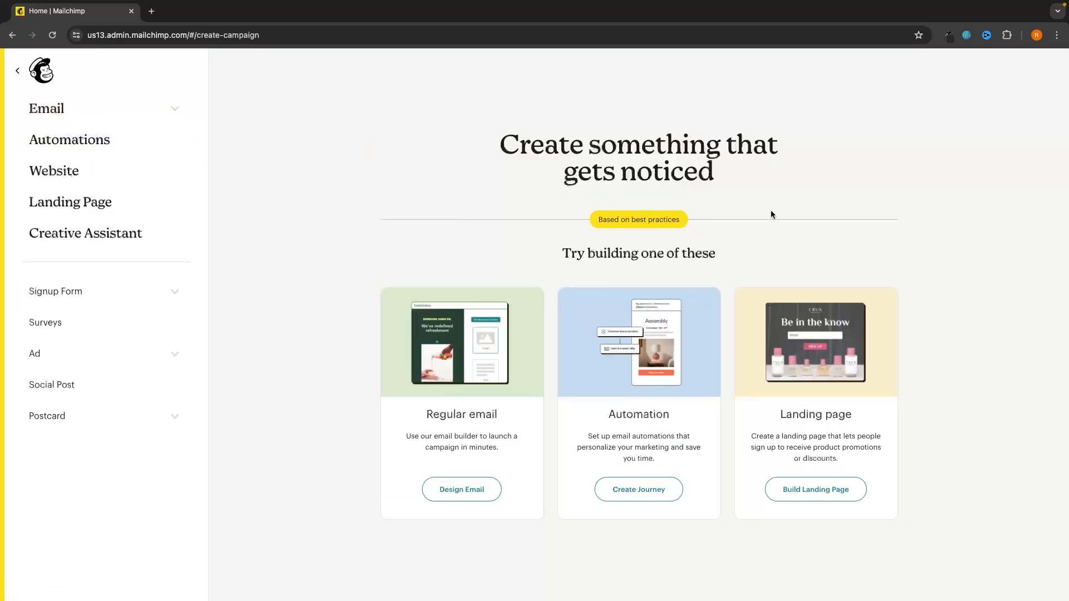
left_click_drag(619, 413, 672, 416)
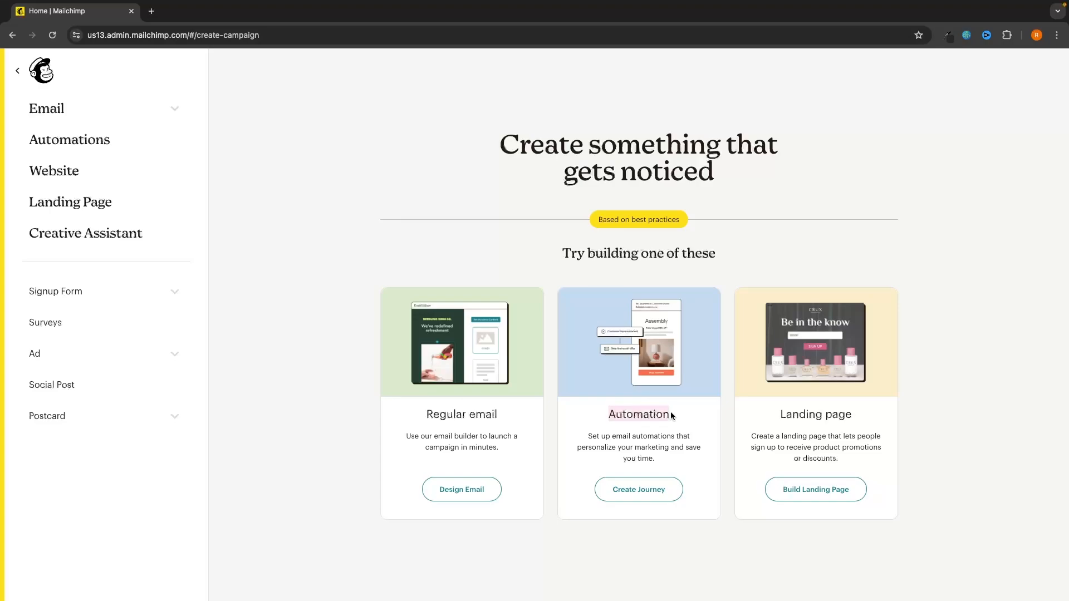
left_click(538, 464)
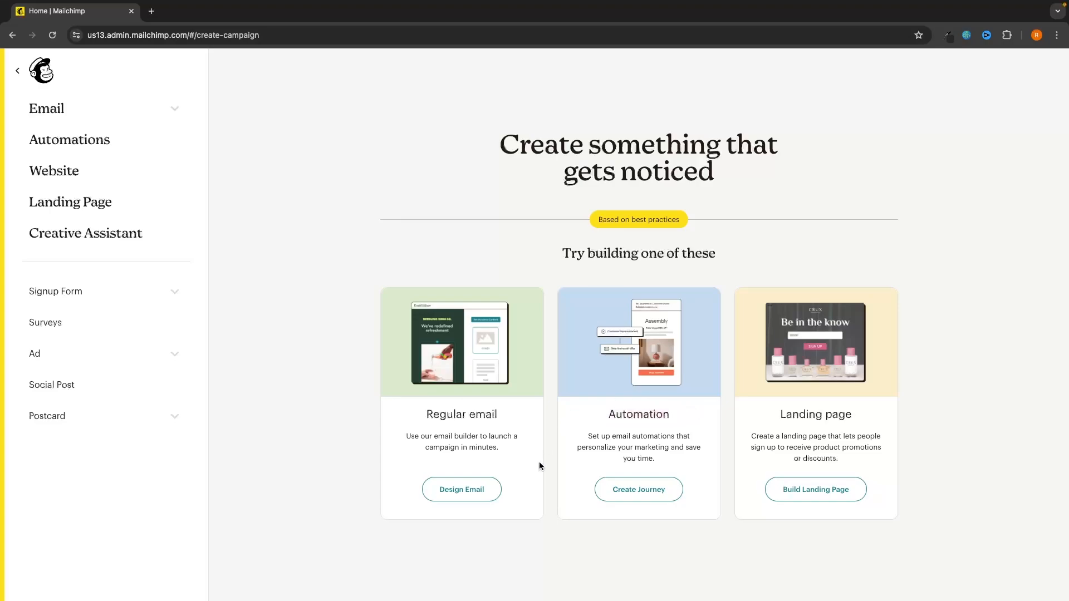
left_click(656, 492)
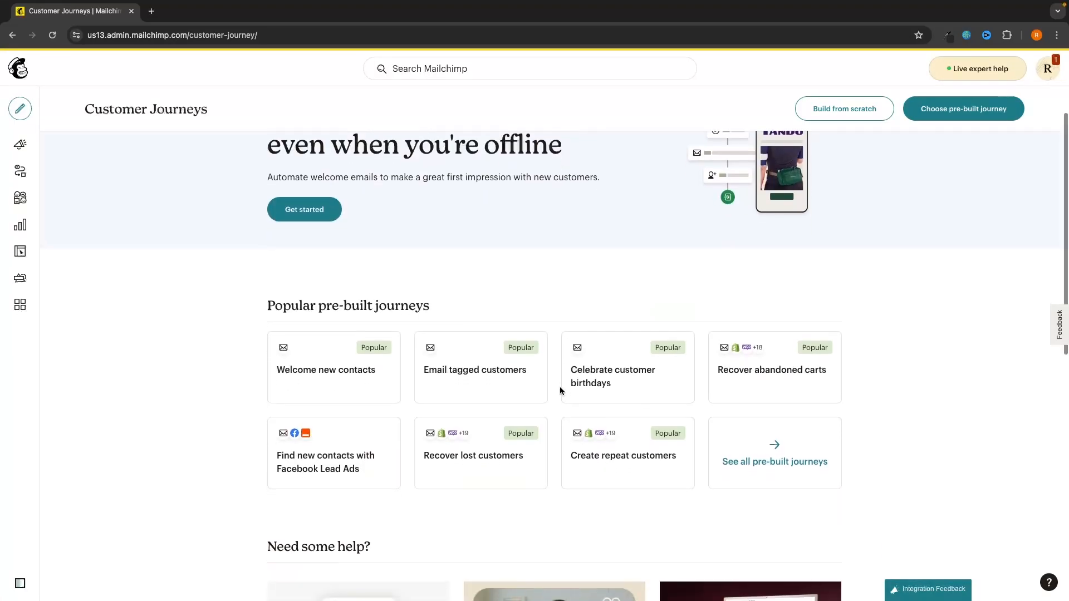
scroll(559, 386, "down", 5)
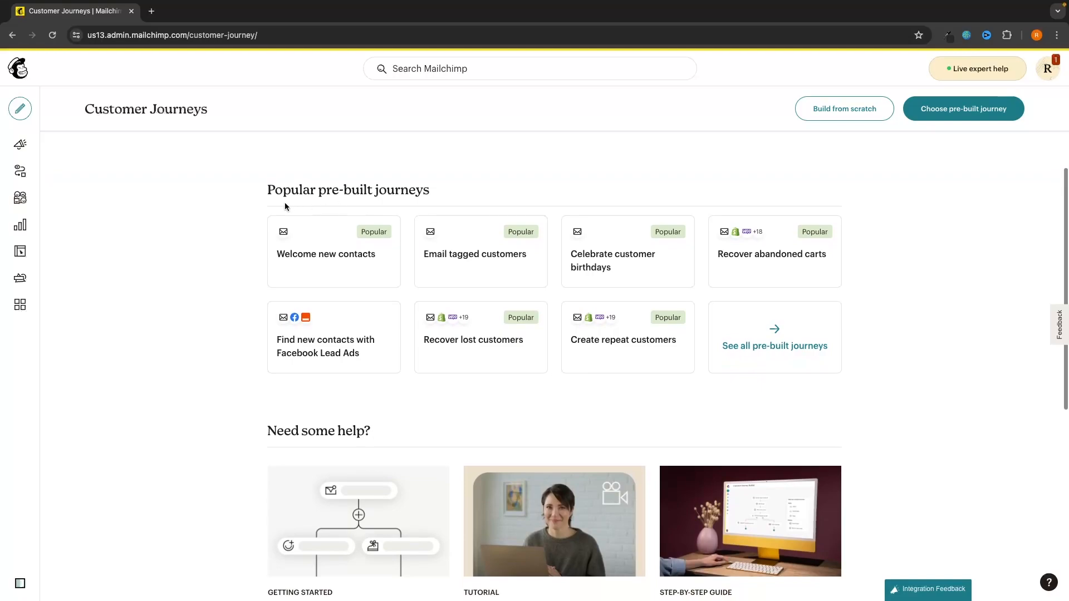
left_click_drag(263, 188, 438, 191)
left_click(465, 191)
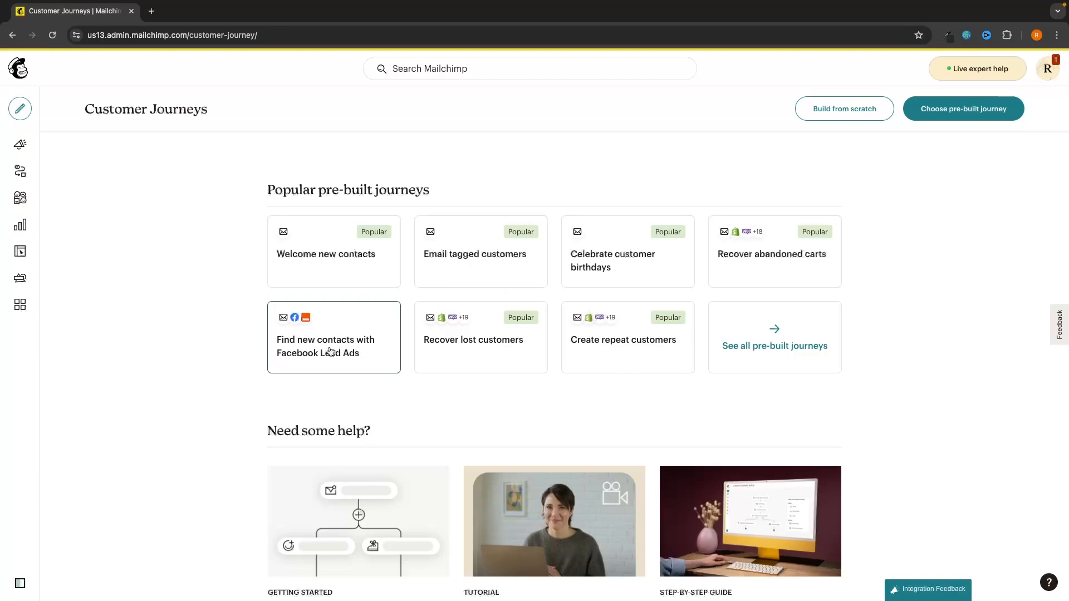
Step: Browse the full list of pre-built journeys, then go back to the overview
left_click(785, 350)
scroll(871, 338, "down", 2)
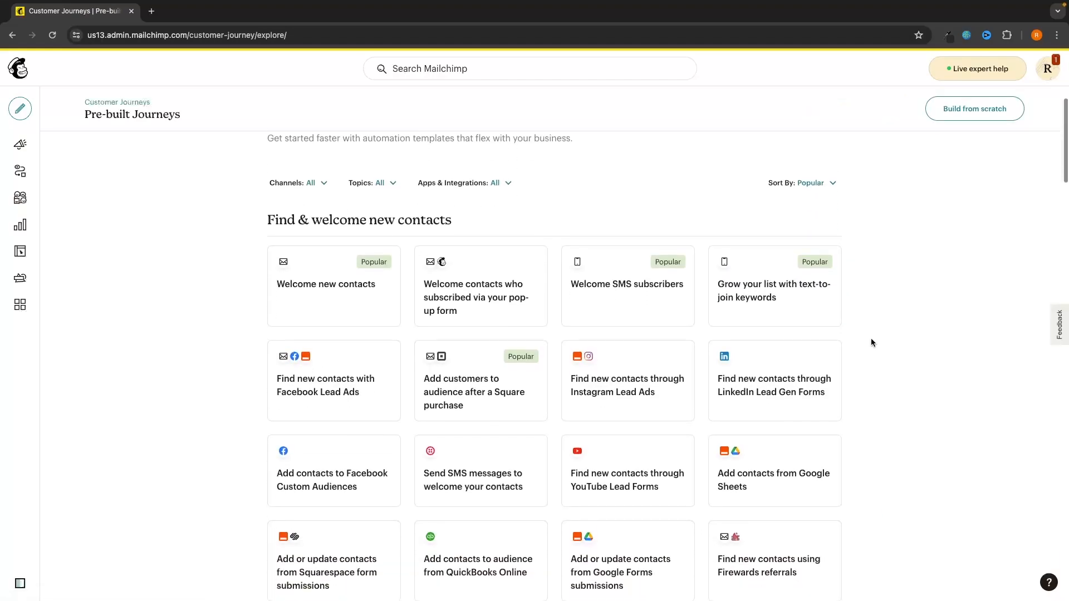
scroll(873, 341, "down", 6)
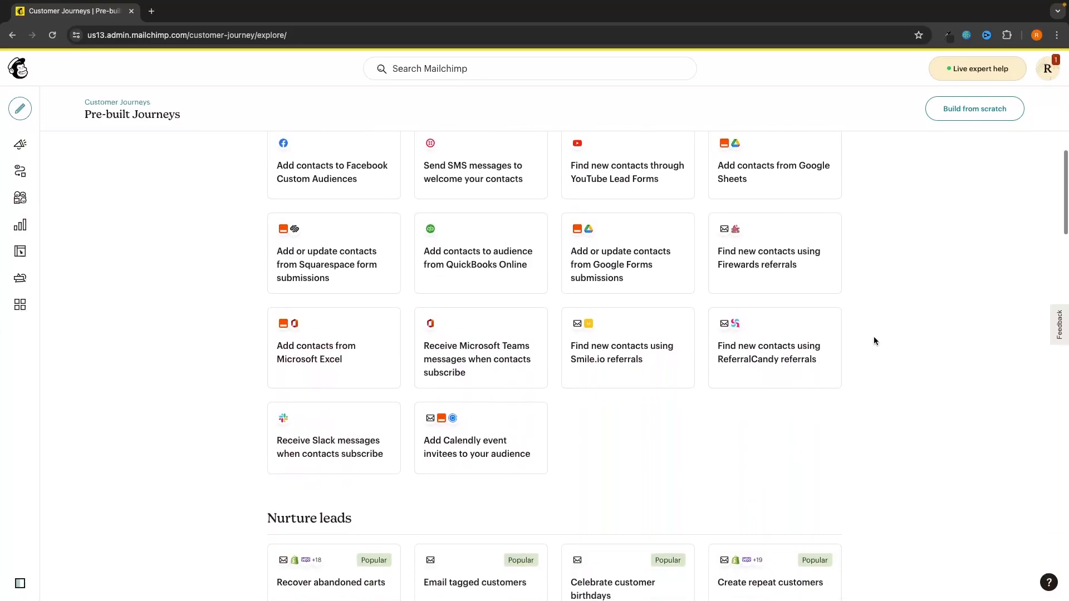
scroll(873, 340, "down", 3)
key("super+bracketleft")
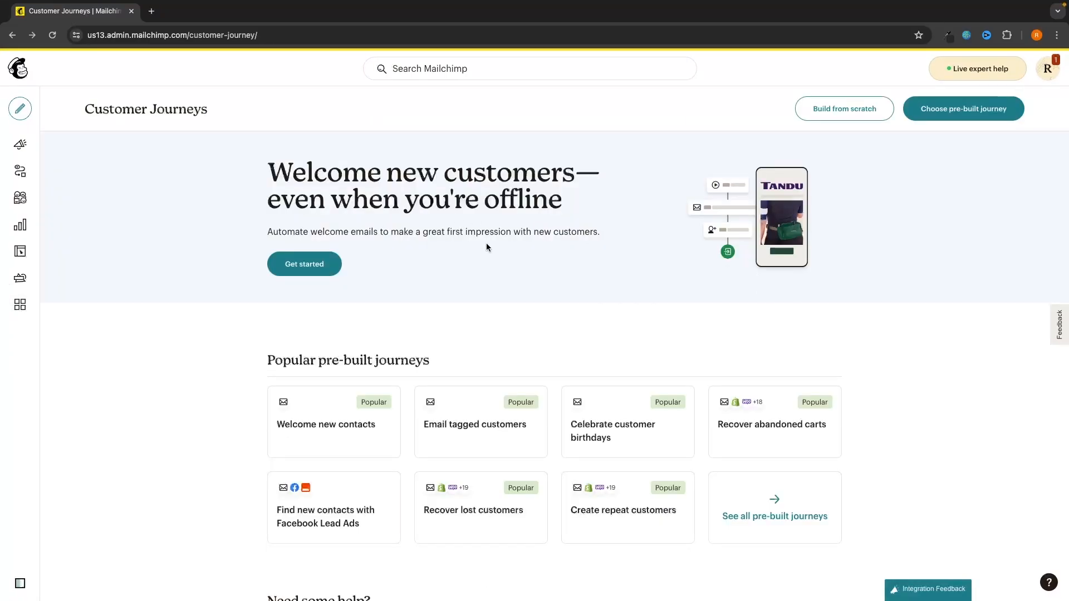
Step: Preview the Welcome new contacts journey and return to Customer Journeys
scroll(487, 245, "down", 2)
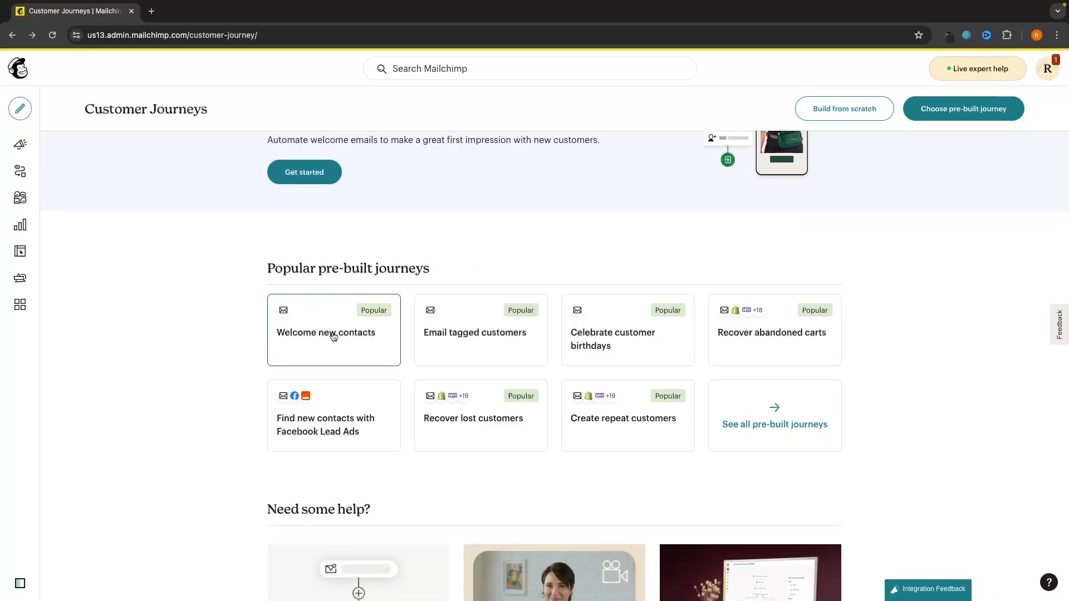
left_click(333, 337)
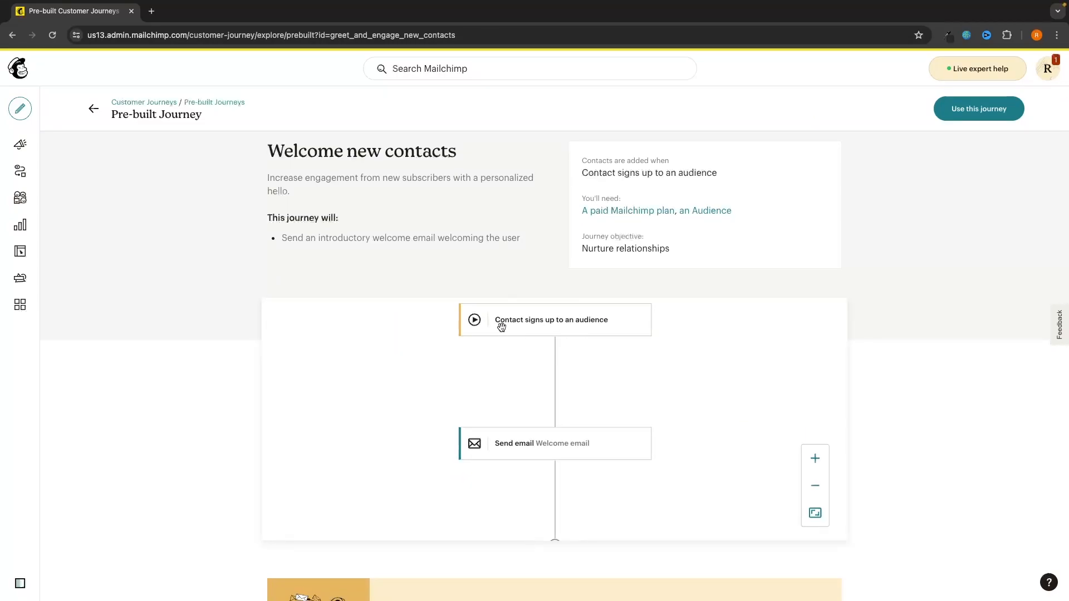
scroll(580, 378, "down", 3)
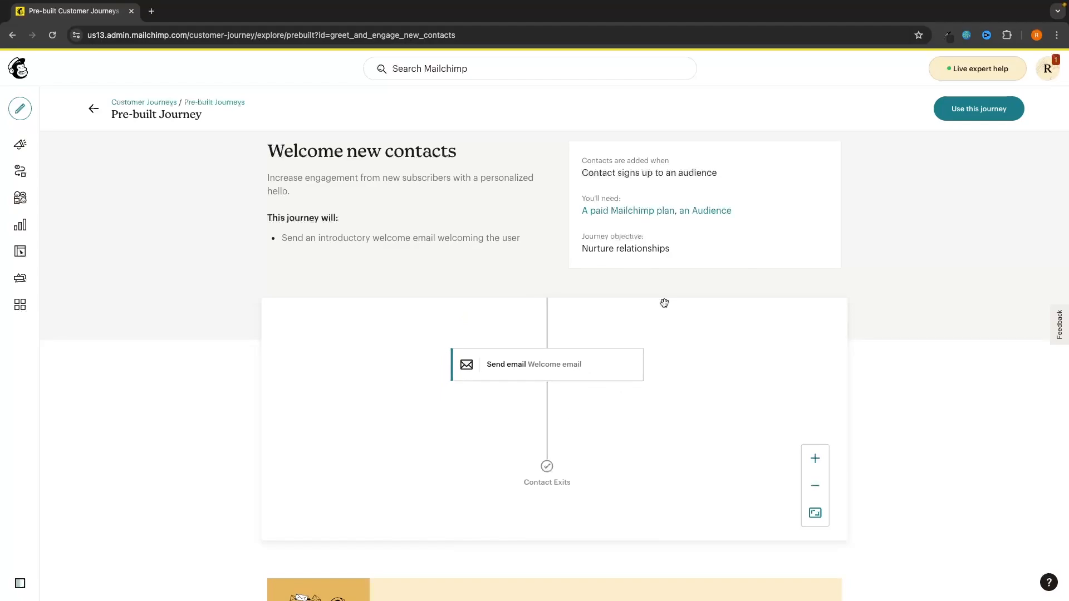
left_click(94, 108)
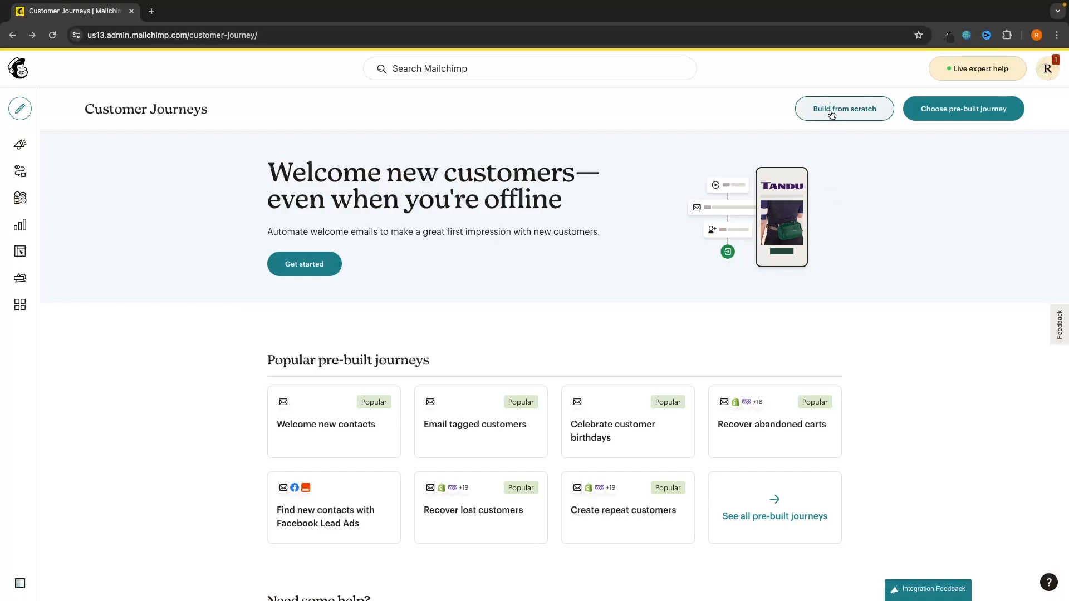
Step: Build a journey from scratch named 'G-Force Soda Email Sequence'
left_click(860, 113)
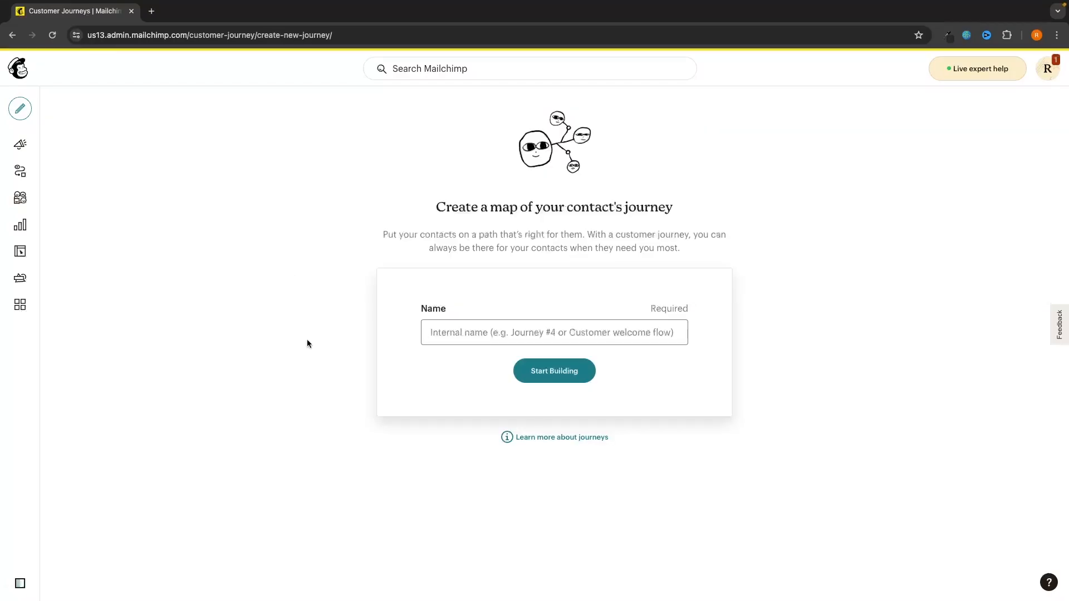
left_click(482, 339)
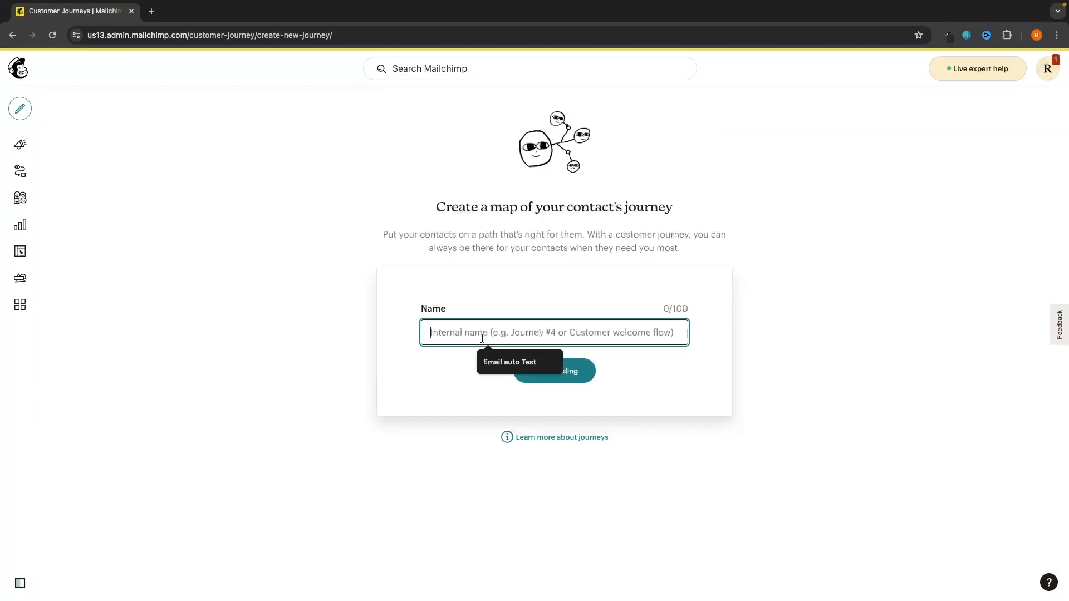
type("g-")
key("BackSpace")
key("BackSpace")
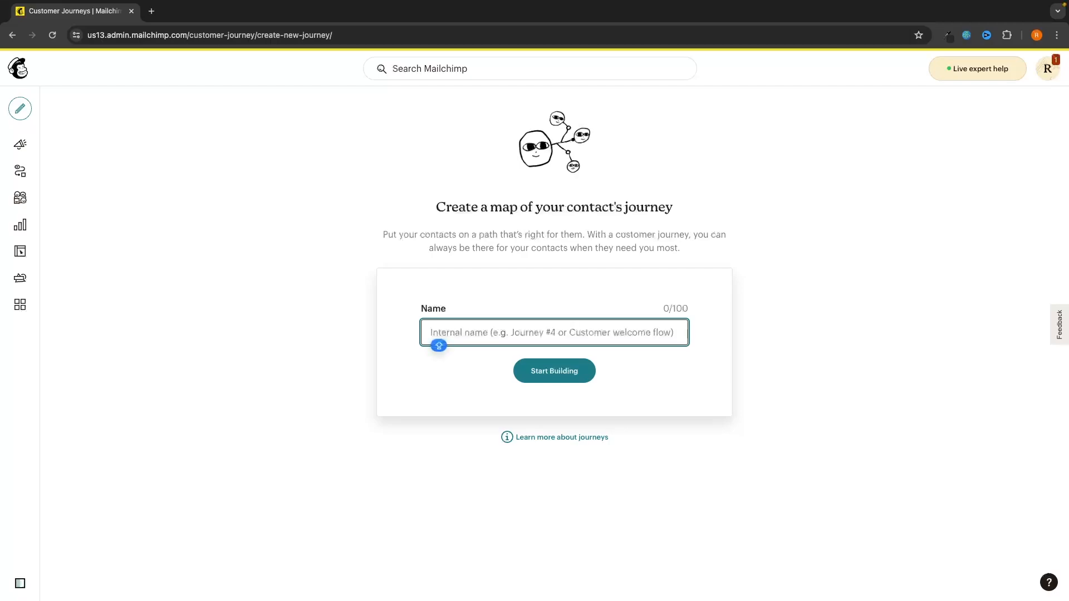
type("G-Force ")
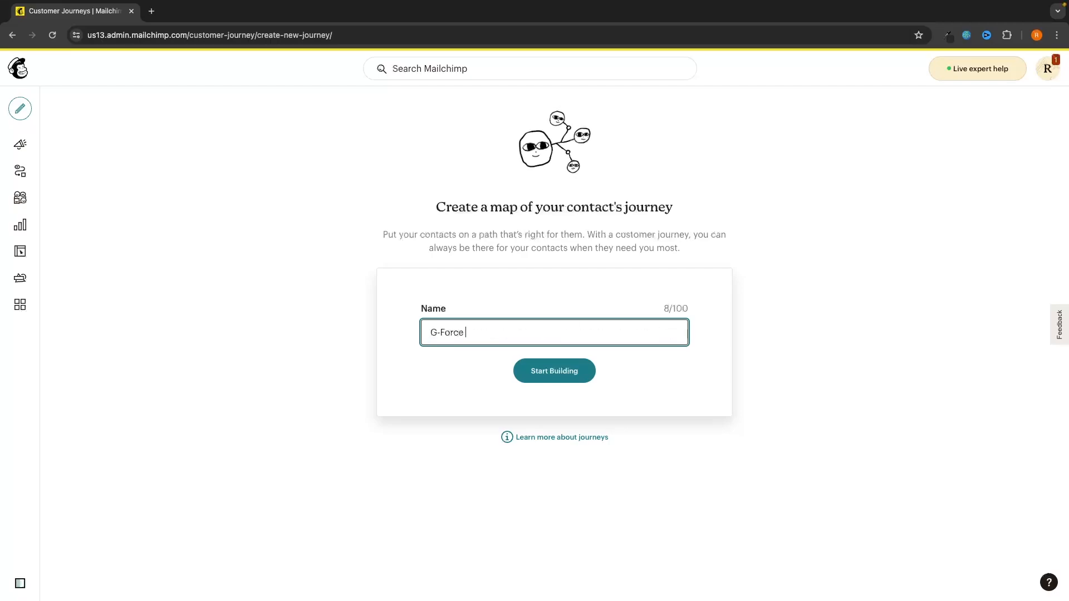
type("Soda Email Sequence")
left_click(549, 287)
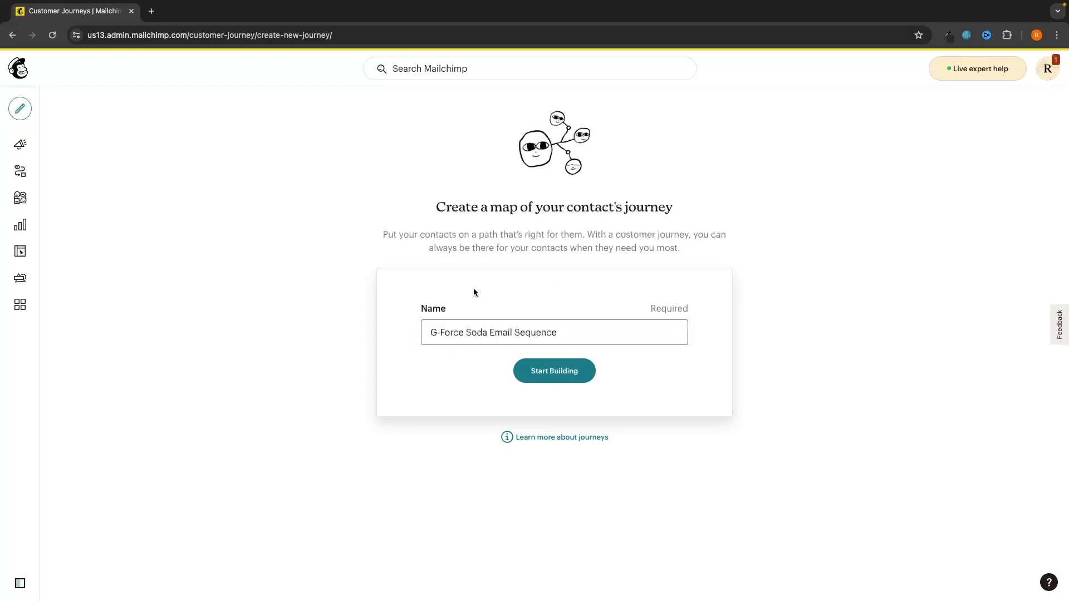
left_click(554, 371)
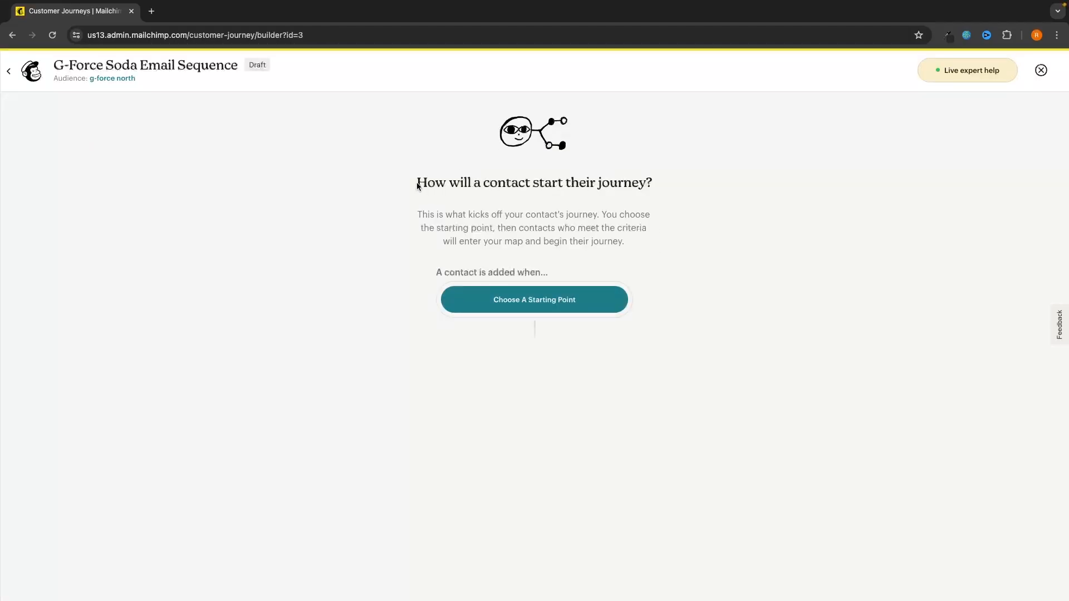
Step: Set the starting point to Signs up for Email, including imported contacts
left_click_drag(416, 182, 653, 177)
left_click(655, 177)
left_click(510, 301)
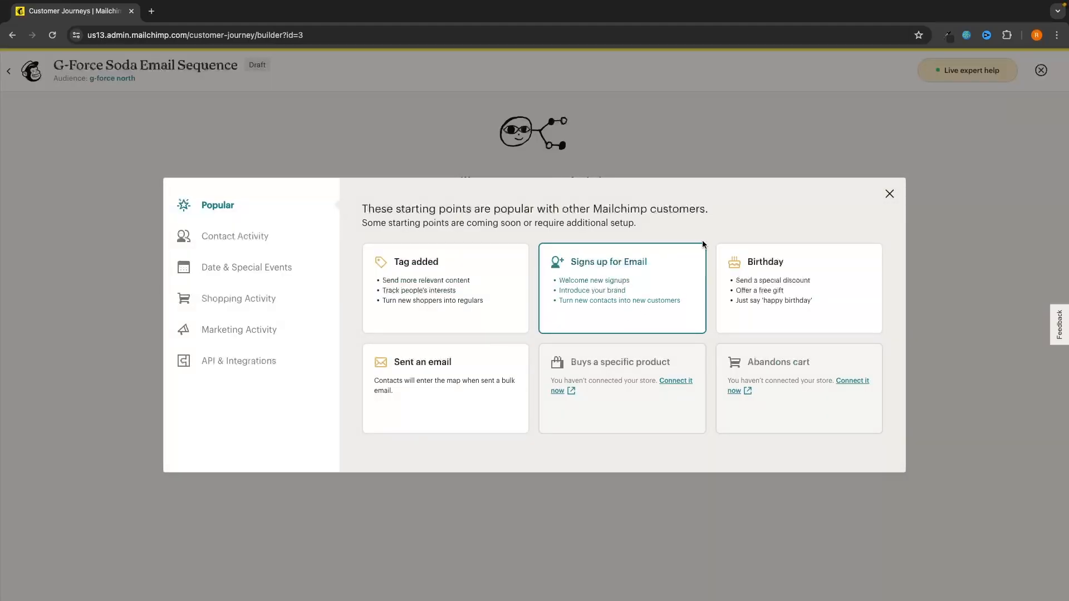
left_click(625, 273)
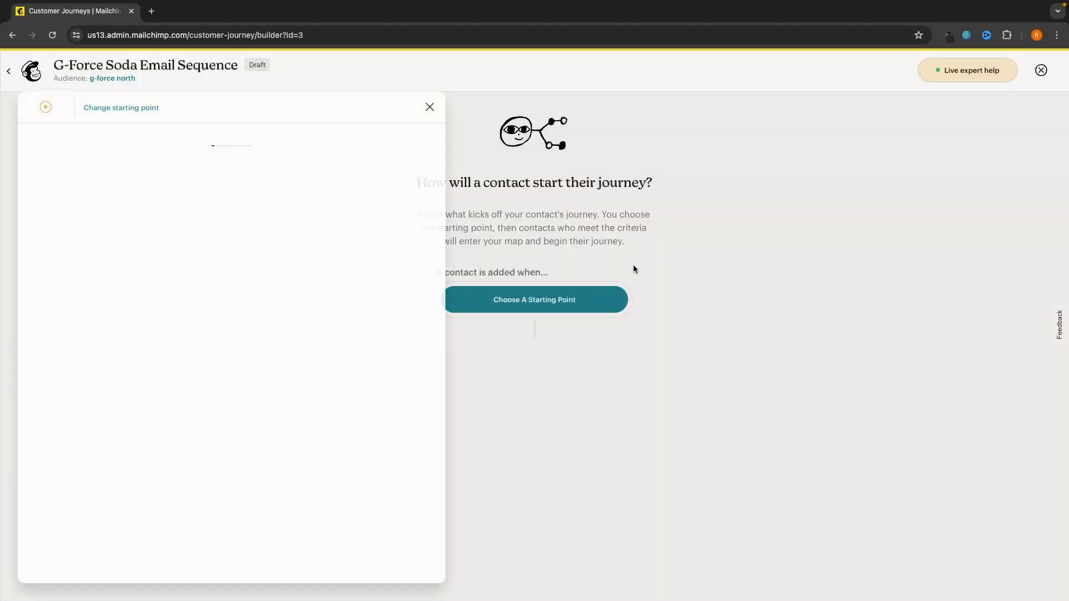
left_click(95, 173)
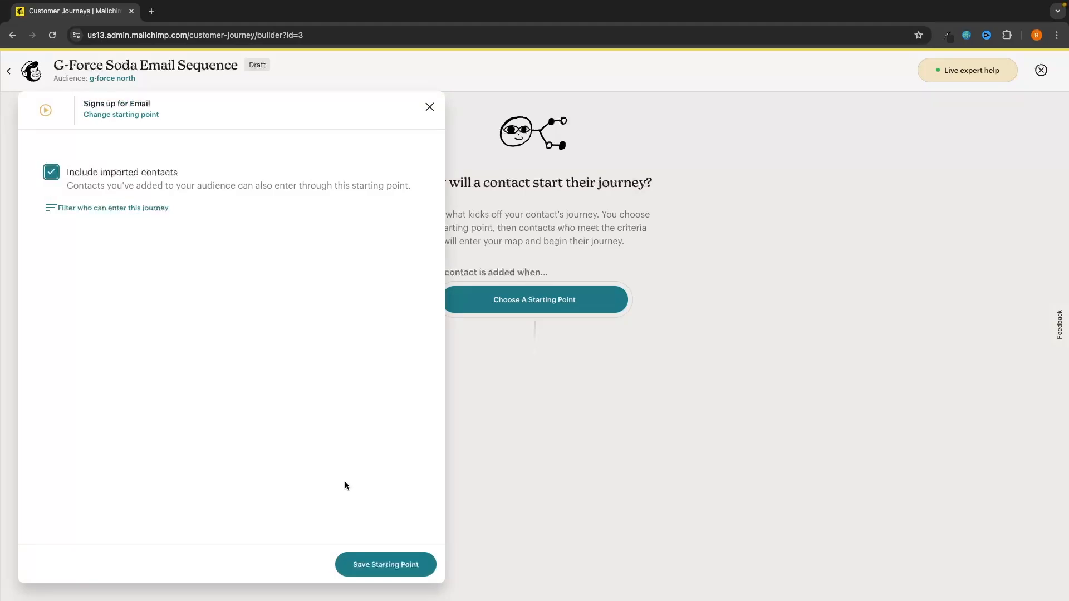
left_click(359, 572)
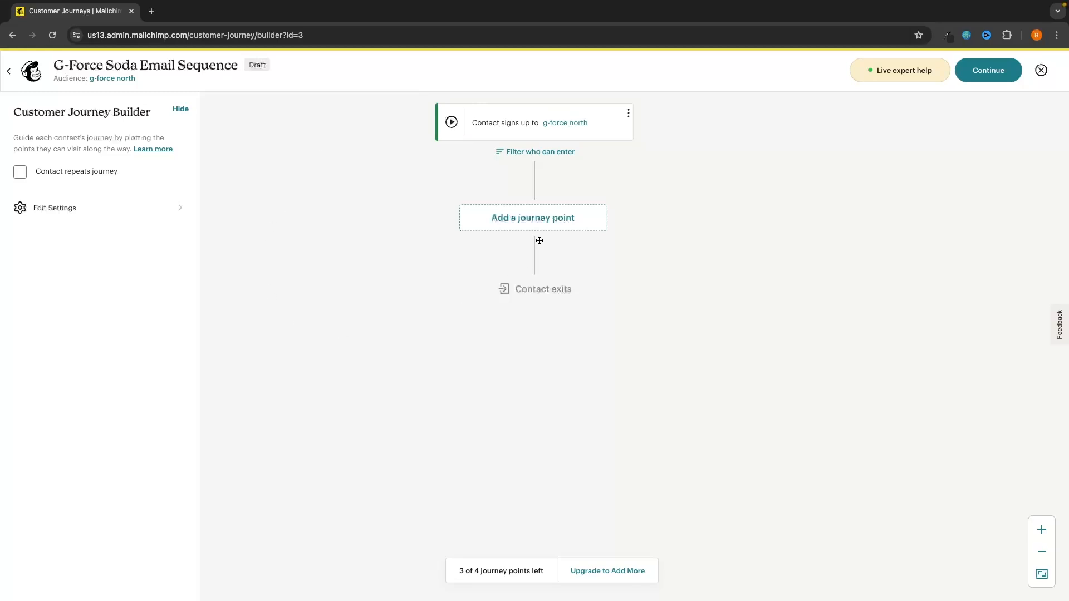
Step: Add a Send email action directly after the sign-up starting point
left_click(539, 219)
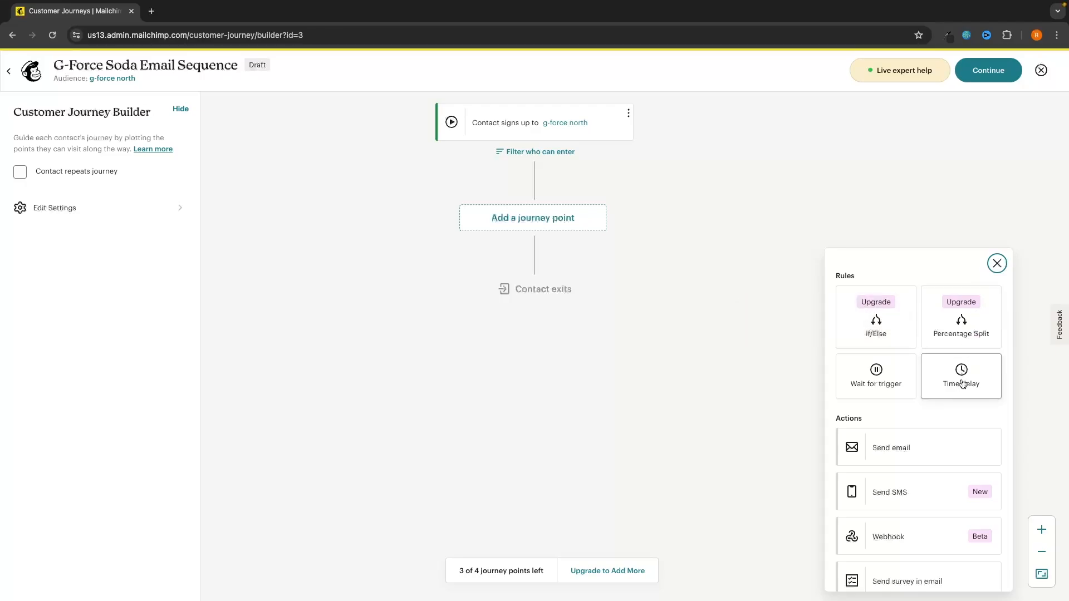
scroll(961, 381, "down", 1)
scroll(930, 391, "down", 1)
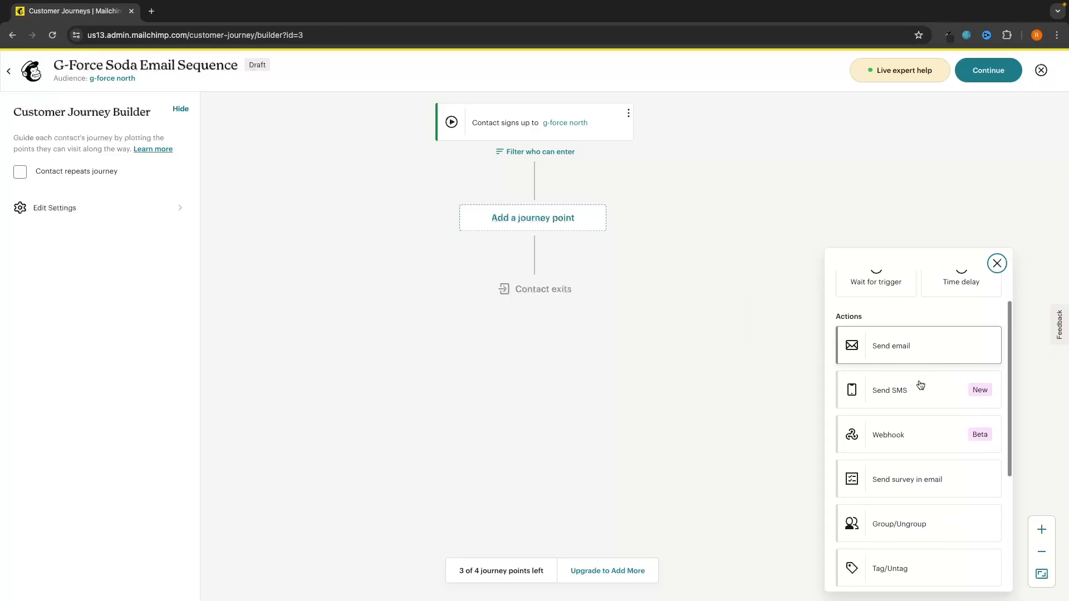
scroll(903, 398, "down", 2)
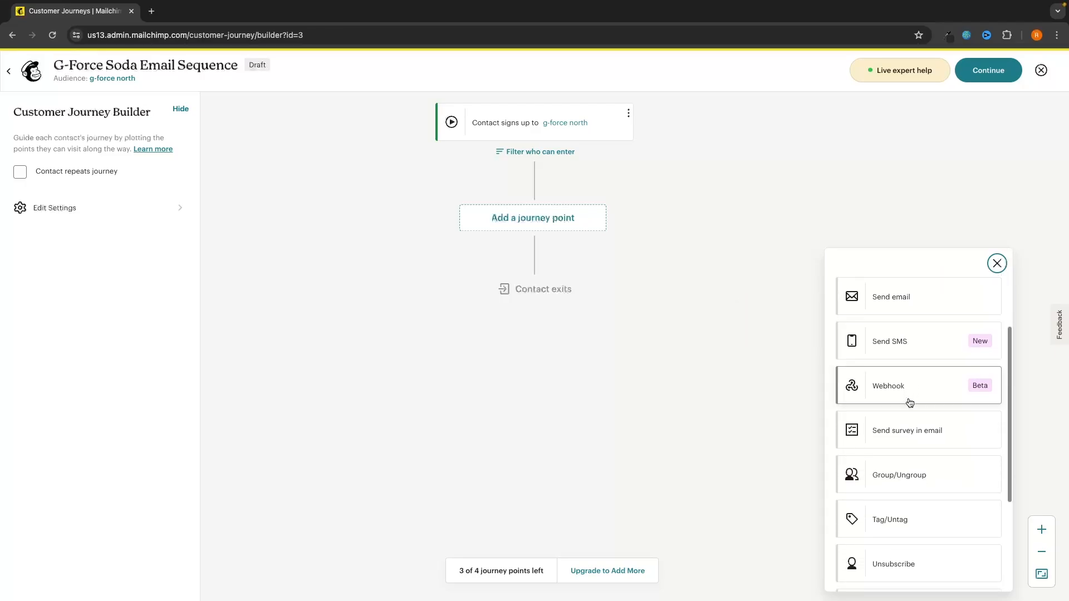
scroll(901, 430, "down", 1)
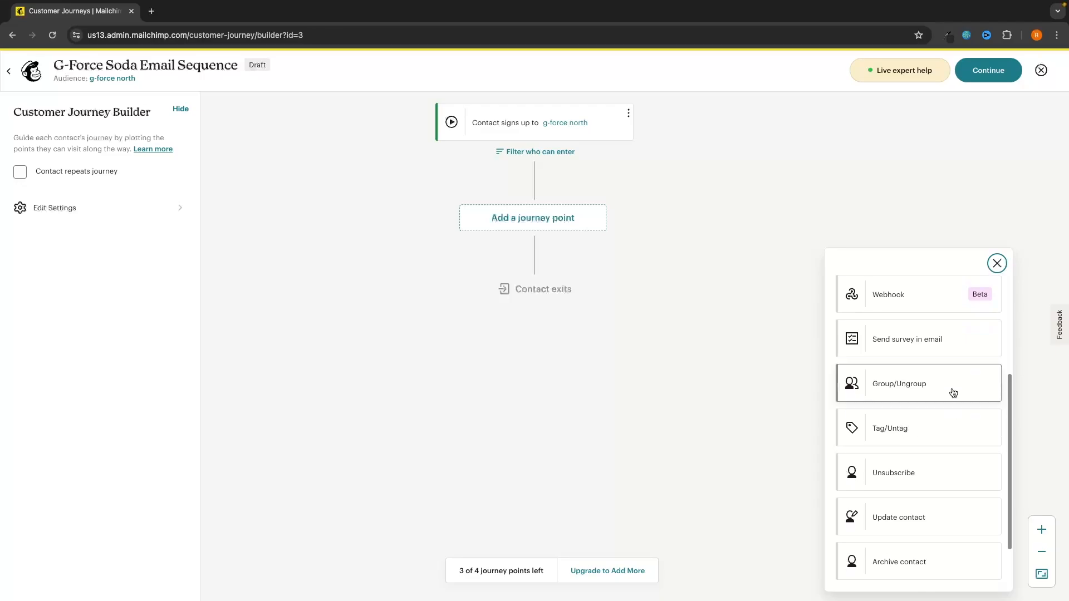
scroll(916, 426, "down", 2)
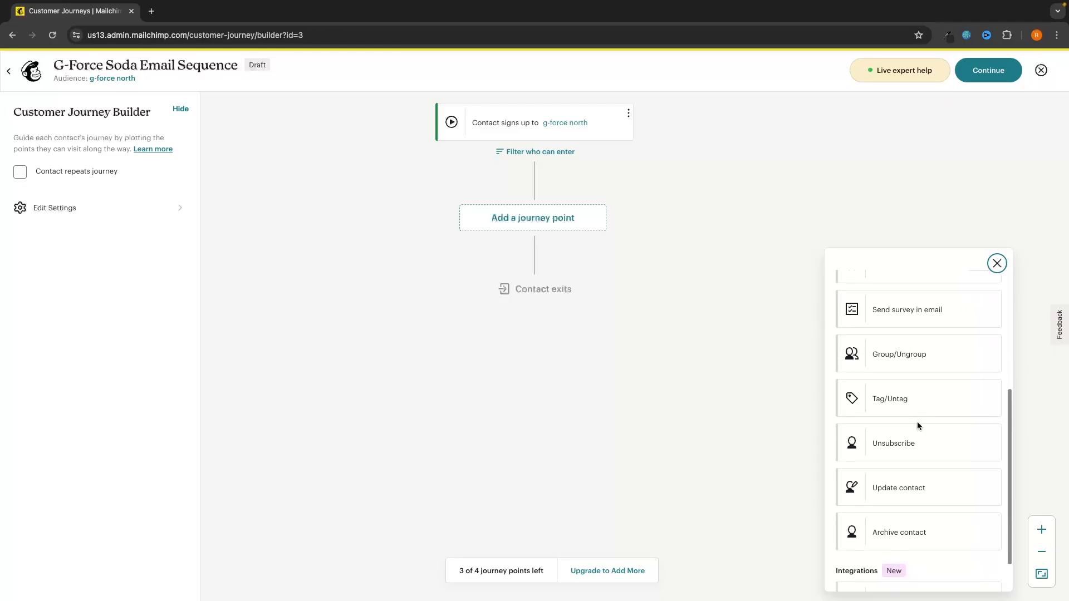
scroll(931, 393, "up", 7)
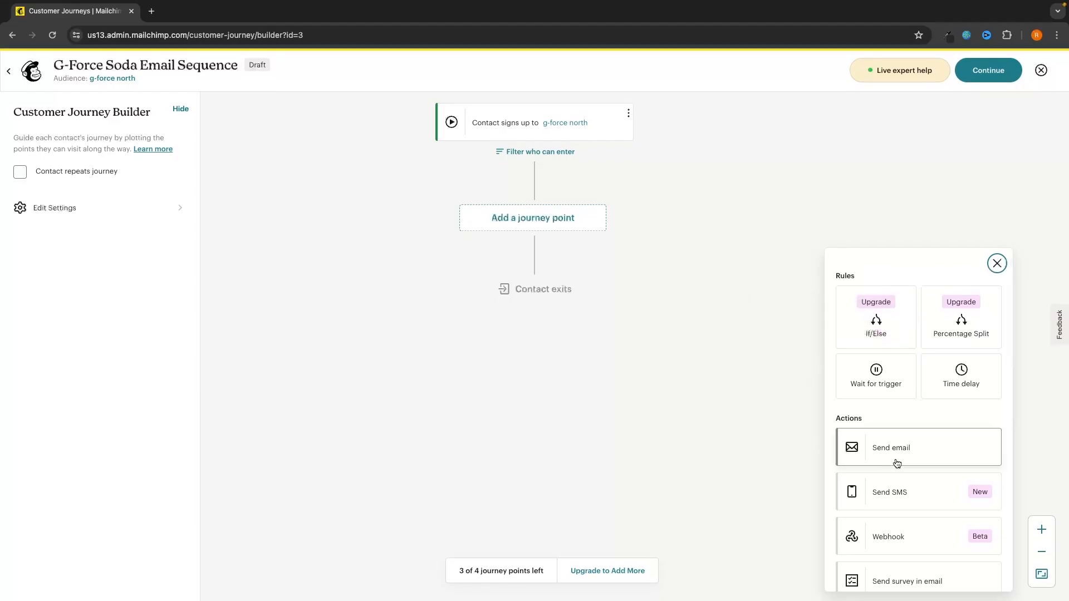
left_click(902, 452)
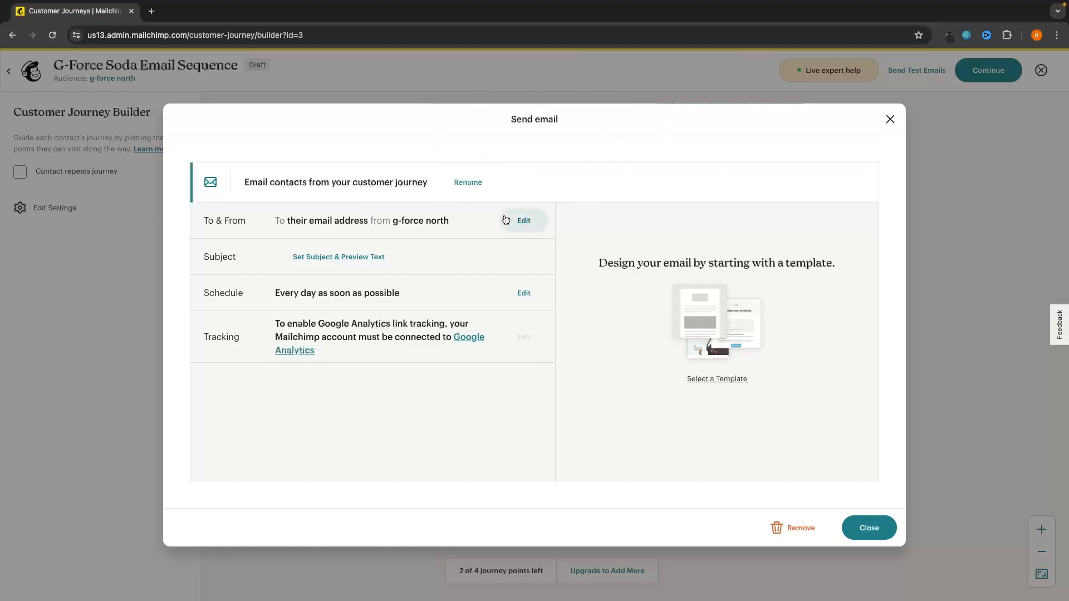
Step: Set subject 'Welcome to the team!' and preview text 'The best choice your tastebuds ever made'
left_click(318, 265)
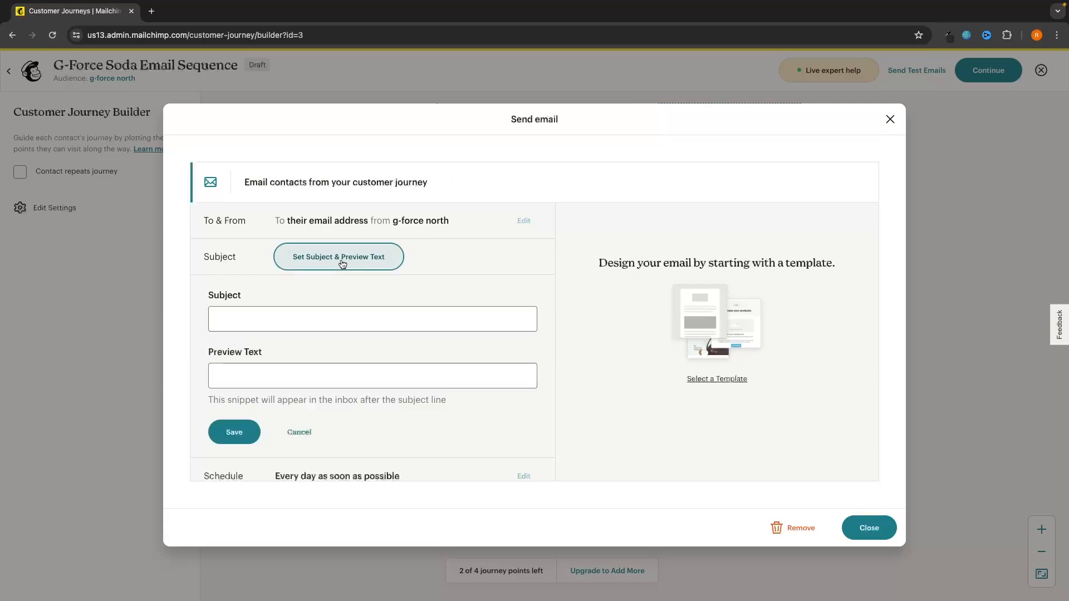
left_click(277, 320)
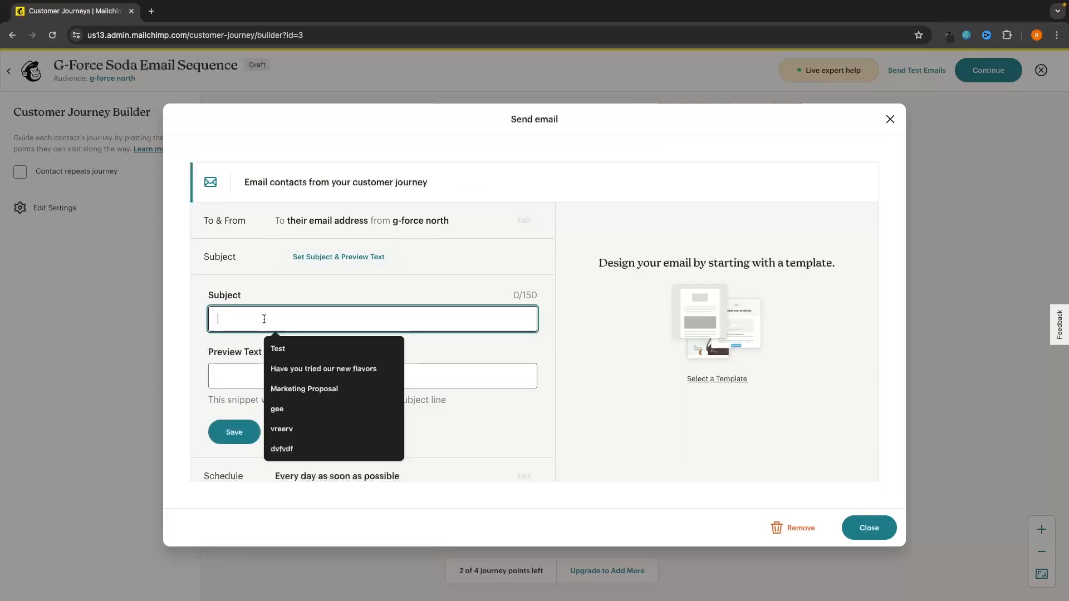
type("Welcome ")
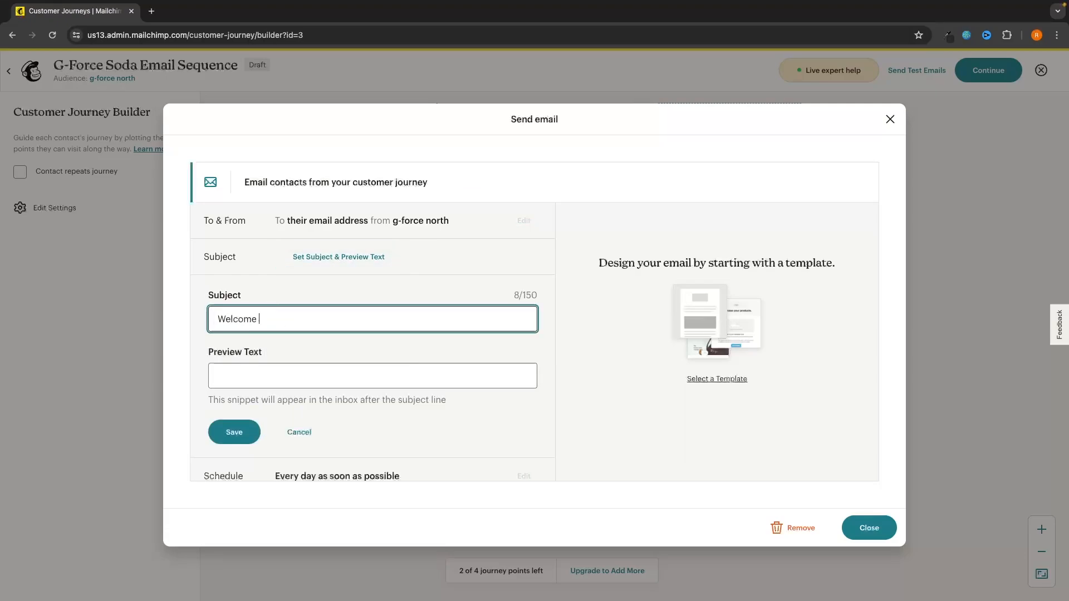
type("to the team!")
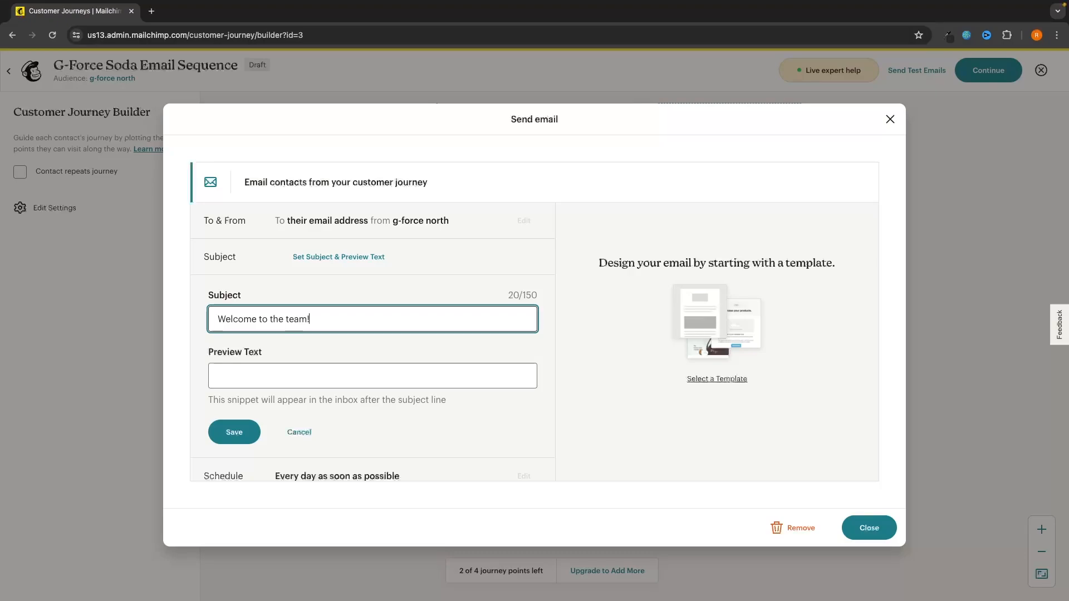
left_click(291, 370)
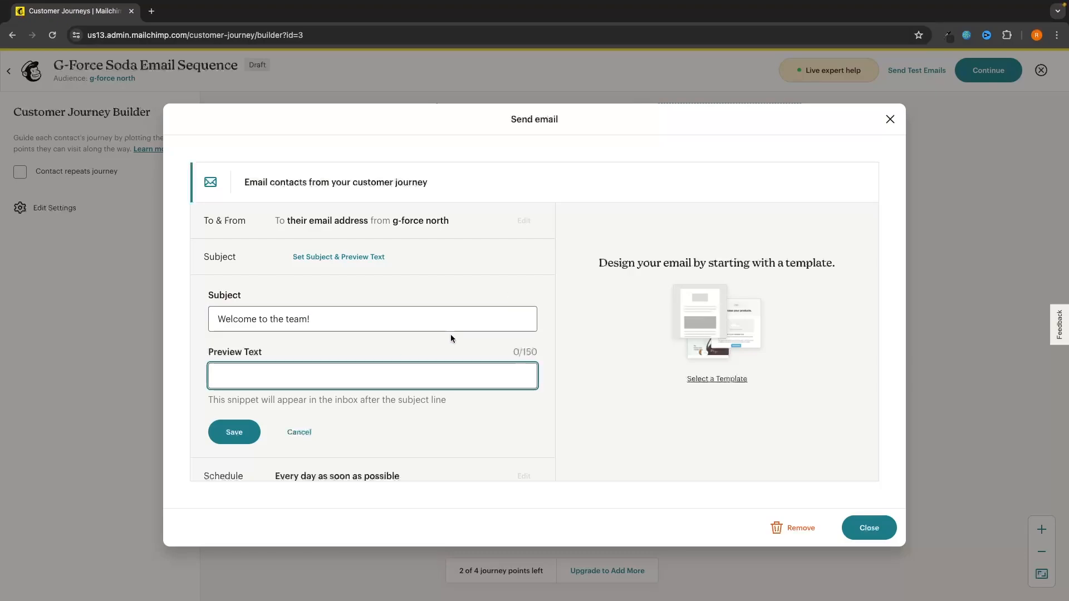
type("The best choice ")
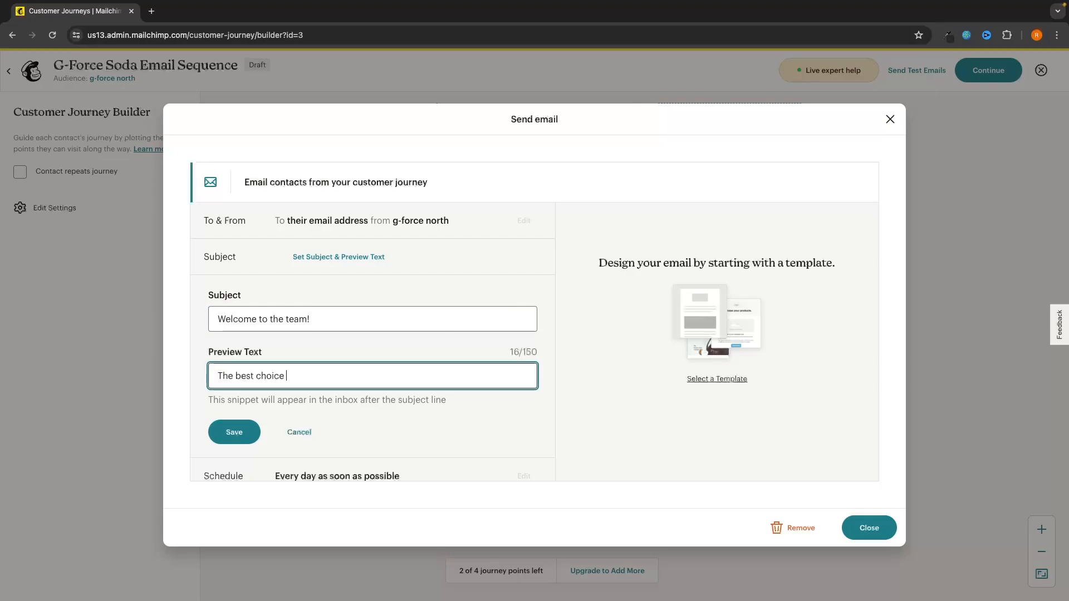
type("your tastebuds ever made")
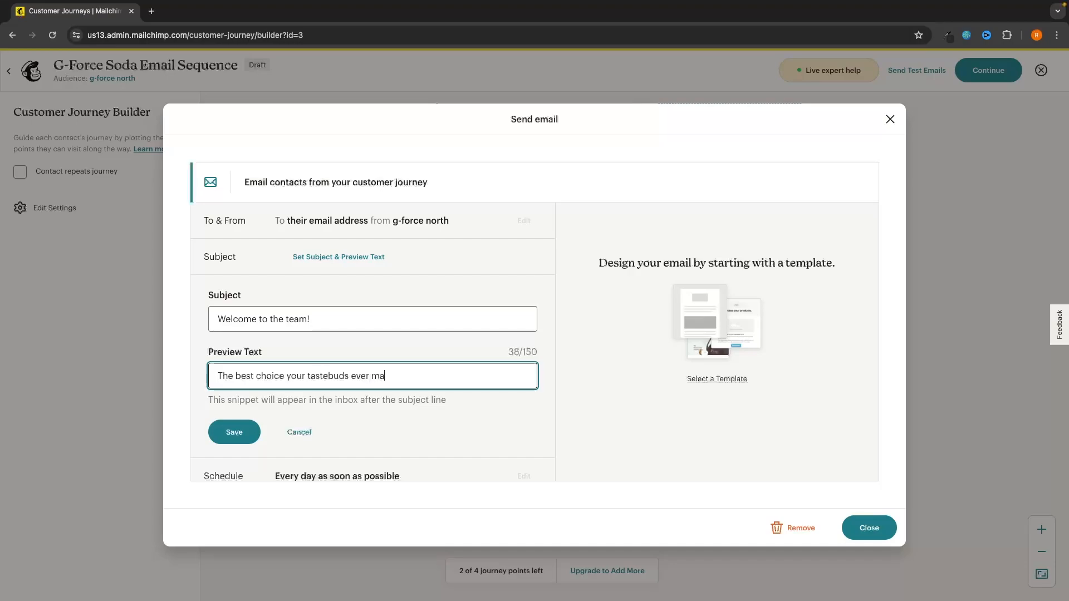
left_click(242, 435)
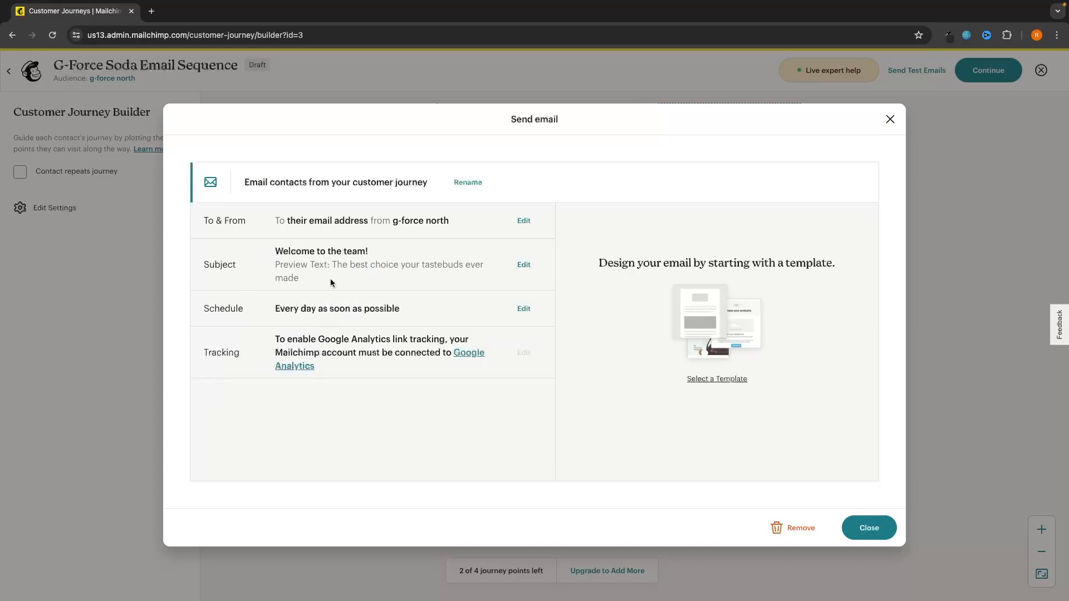
Step: Apply the Seedling Soda Announcement template to the welcome email and save it to the journey
left_click(699, 381)
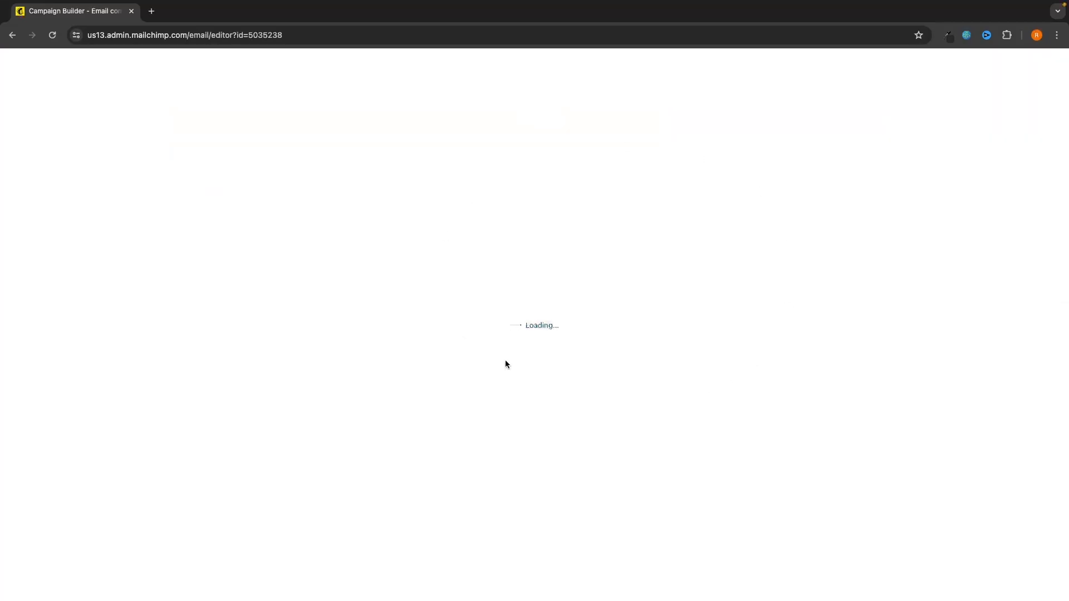
mouse_move(617, 263)
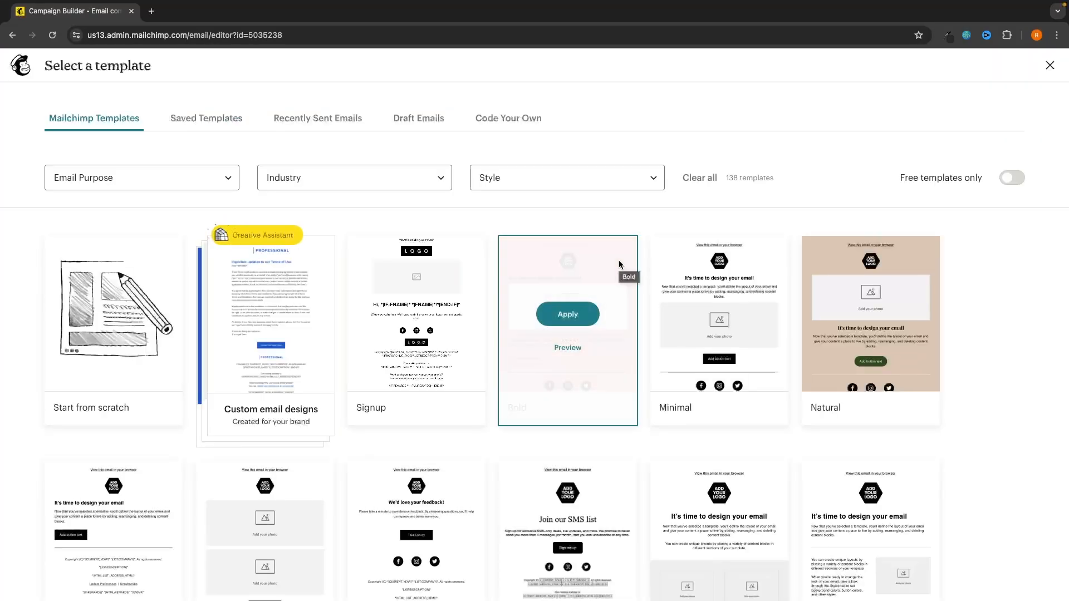
scroll(619, 265, "down", 15)
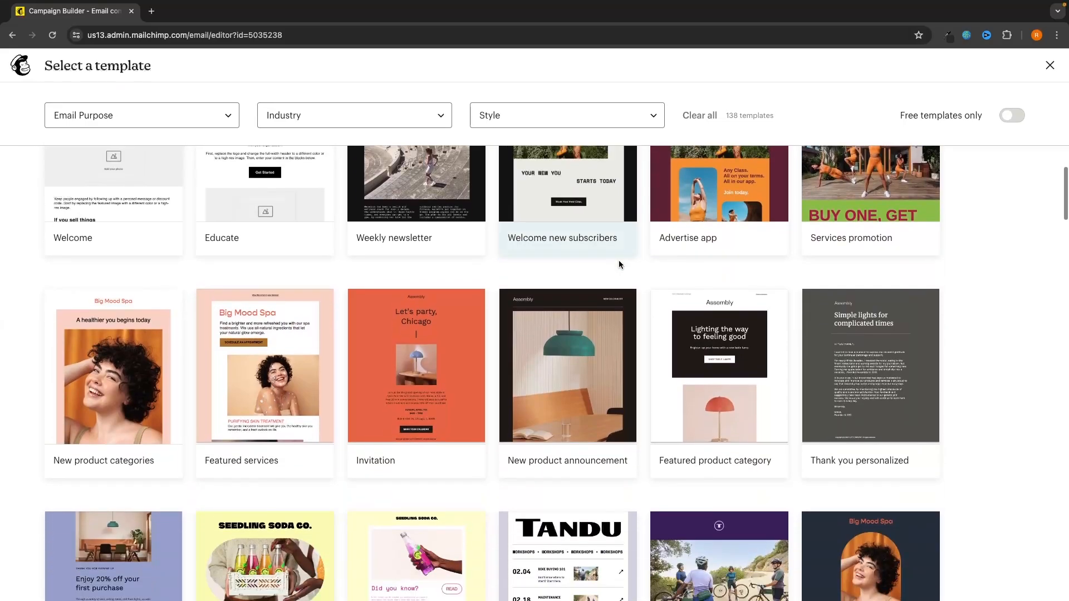
scroll(619, 259, "down", 5)
mouse_move(655, 225)
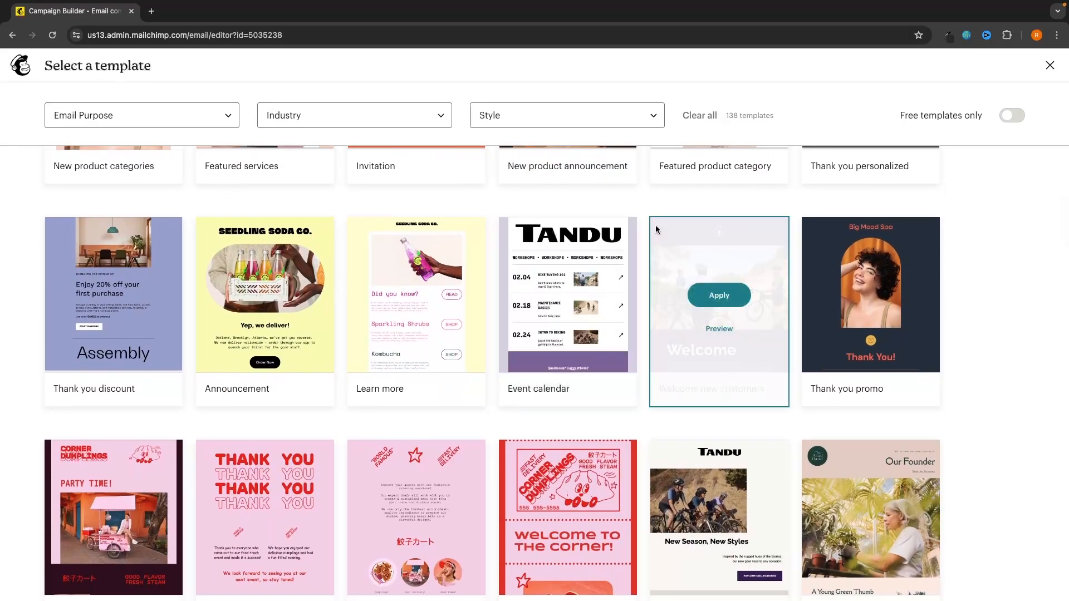
left_click(277, 303)
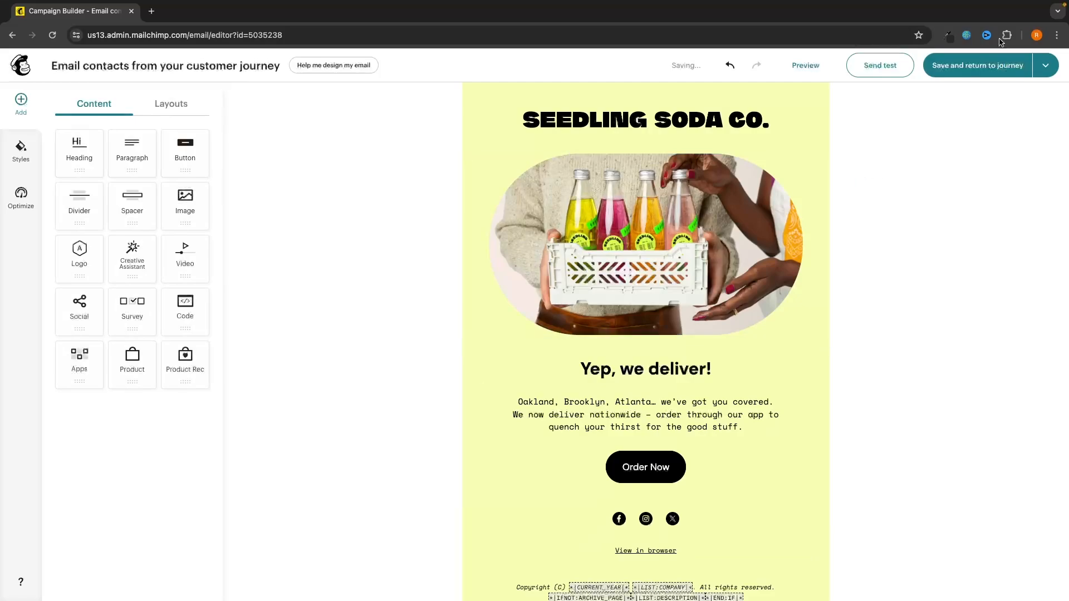
left_click(996, 75)
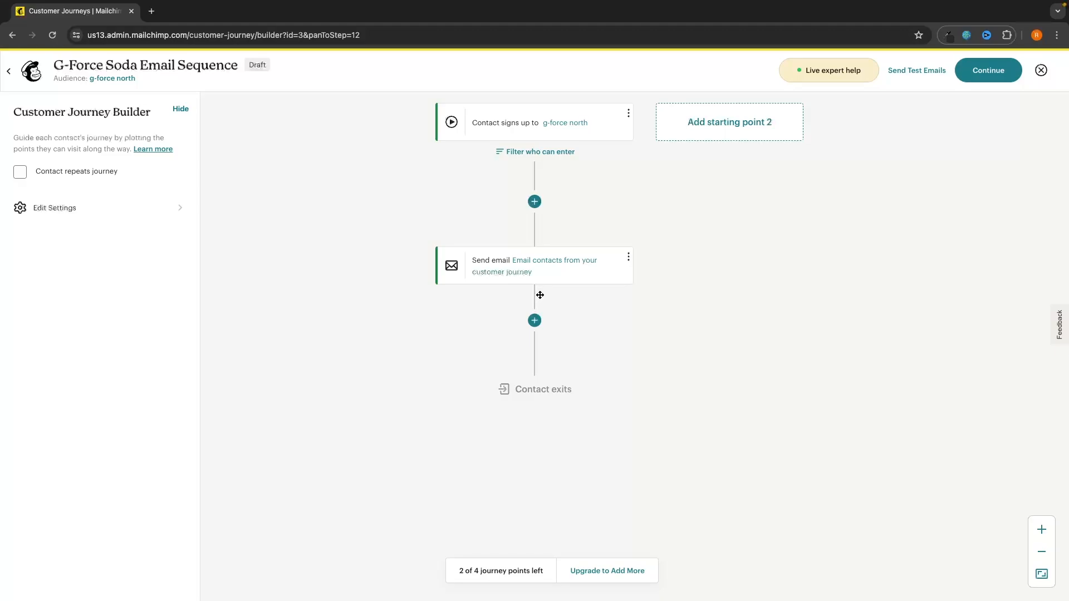
Step: Add a Time delay step of 24 hours after the Send email step
mouse_move(543, 325)
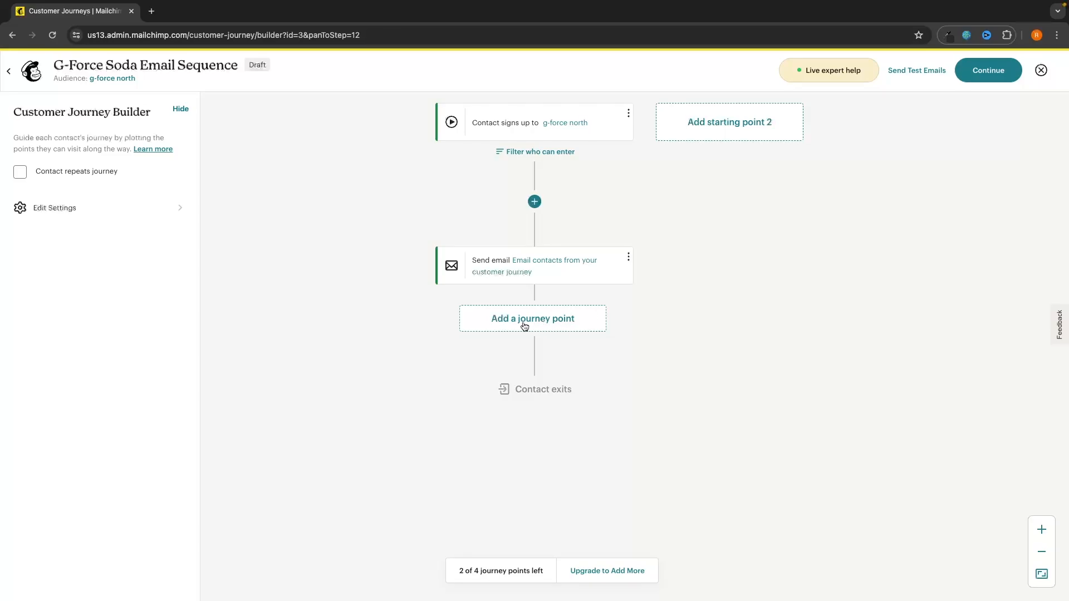
left_click(549, 326)
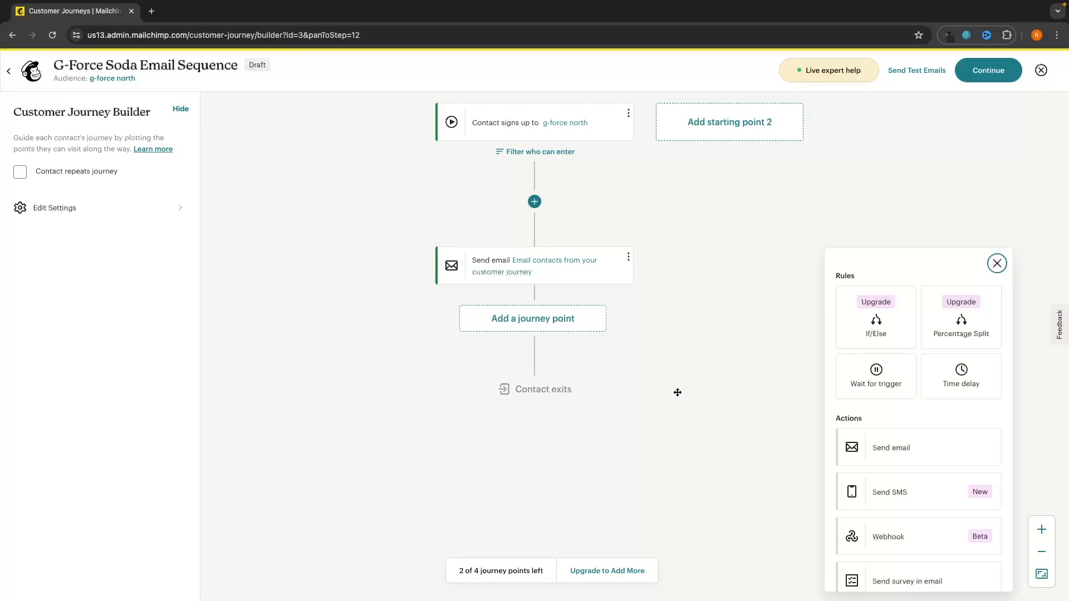
left_click(966, 384)
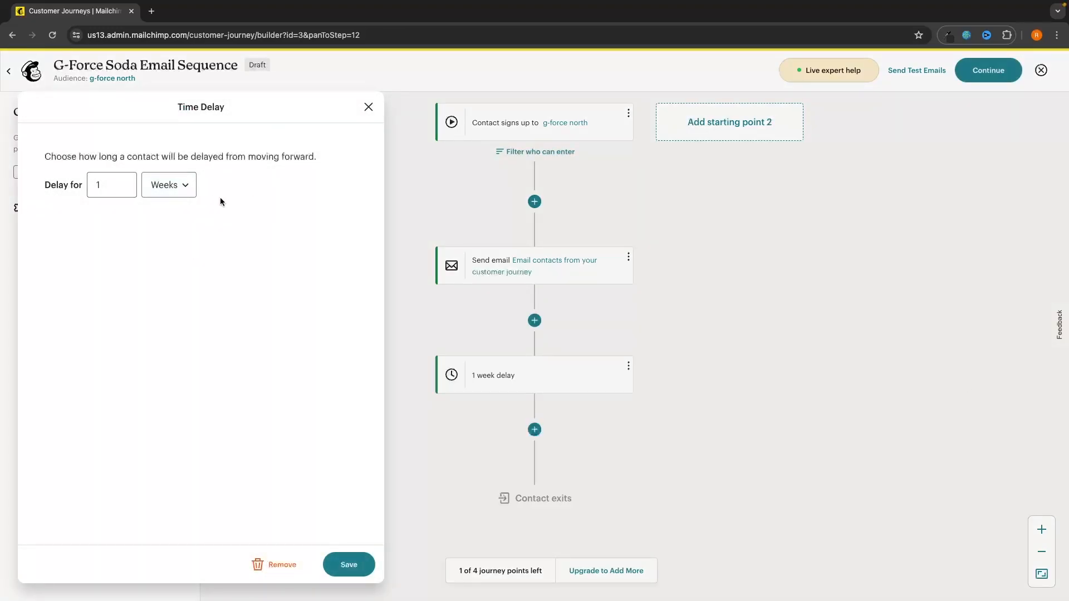
left_click(96, 182)
key("BackSpace")
type("24")
left_click(172, 185)
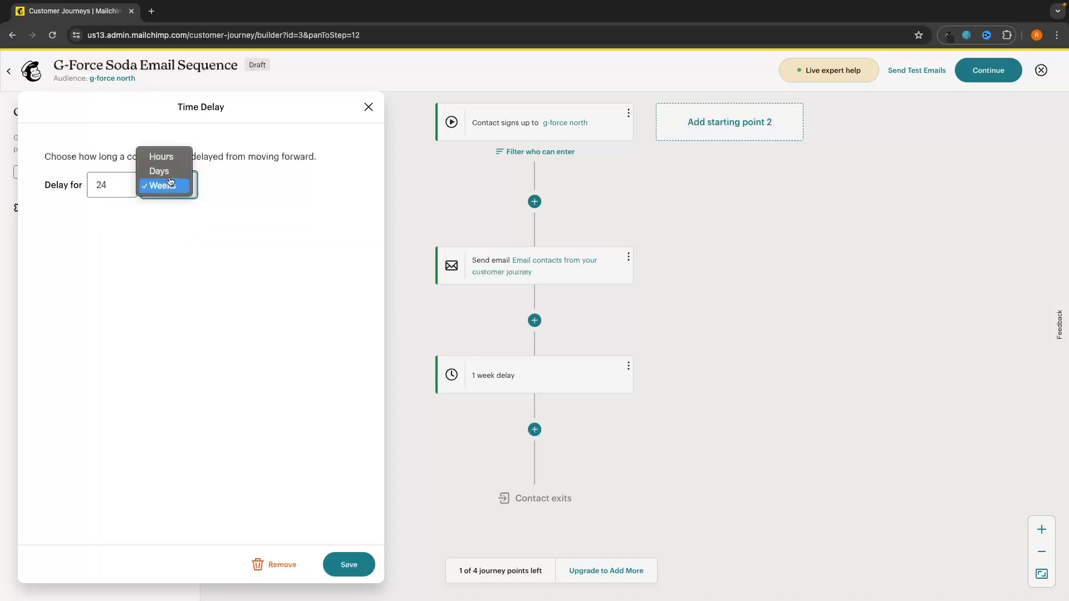
left_click(165, 157)
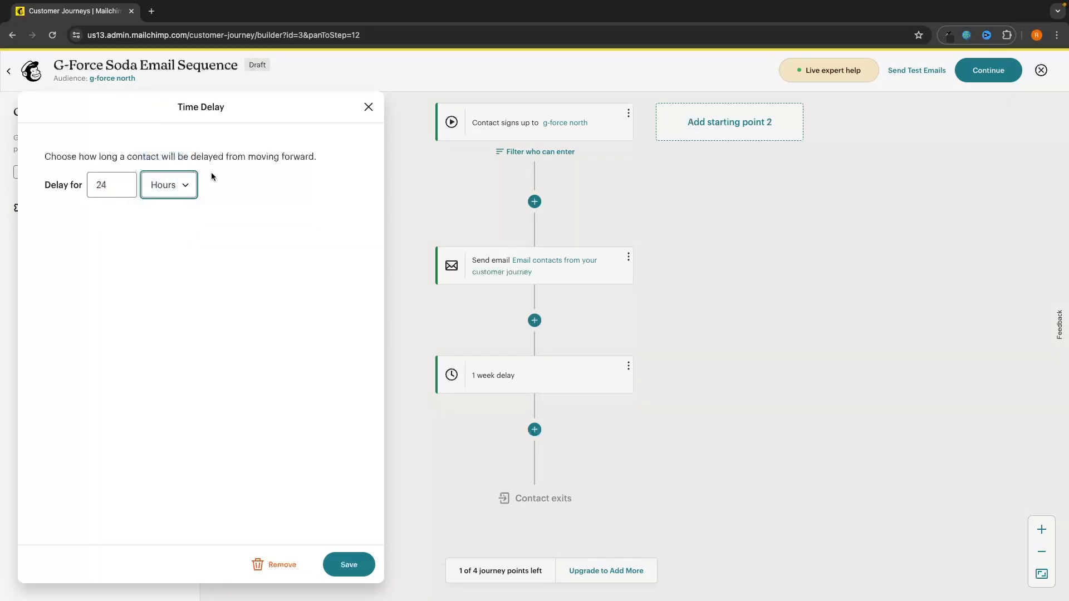
left_click(349, 565)
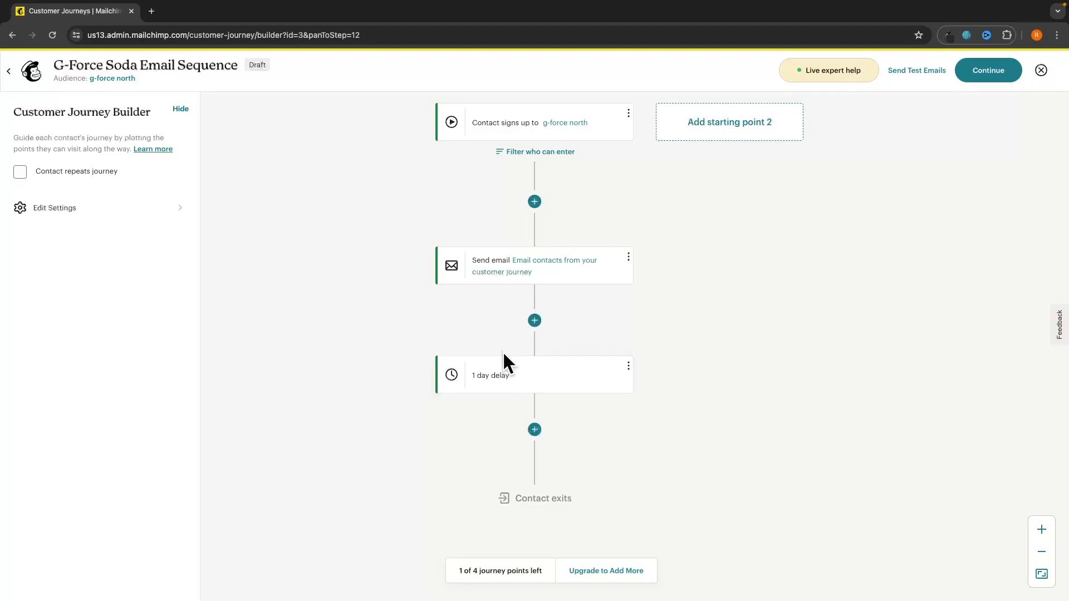
scroll(641, 437, "down", 2)
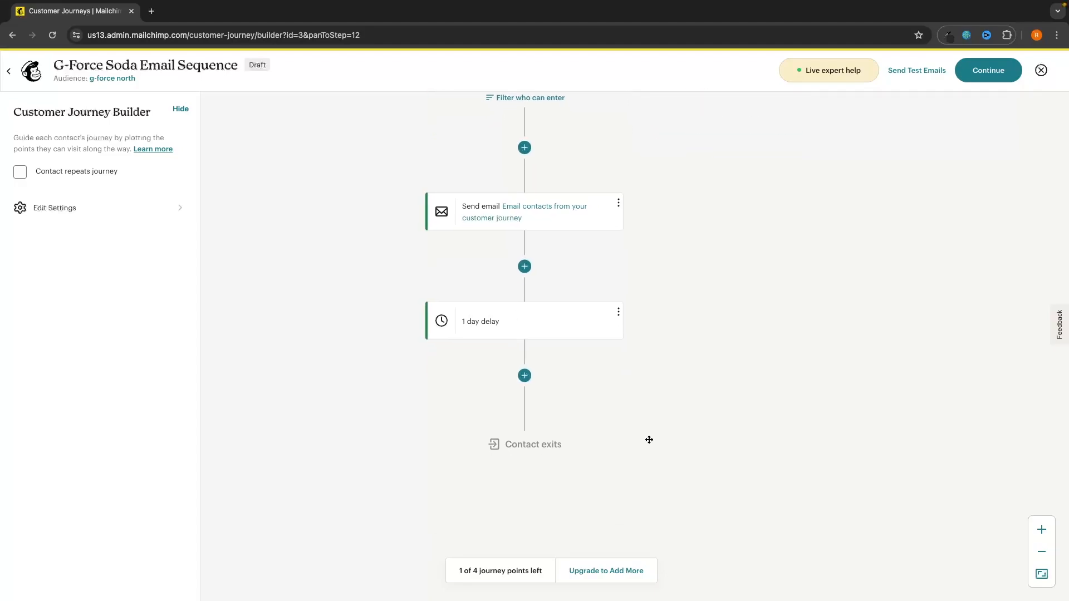
Step: Add a second Send email step with placeholder subject 'egegrg' and preview 'egrgerger'
left_click(524, 378)
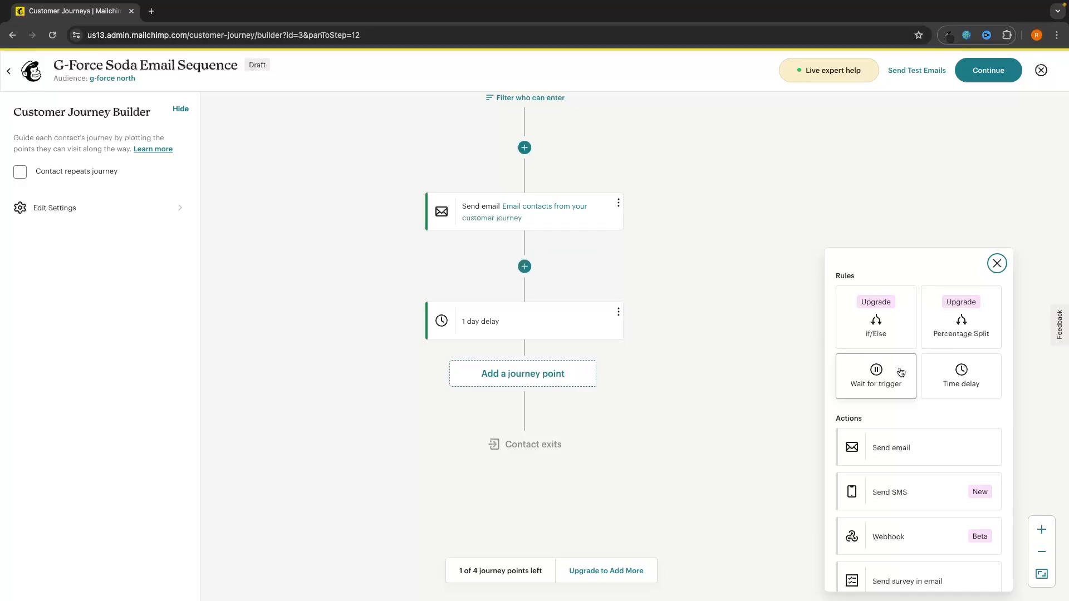
left_click(897, 451)
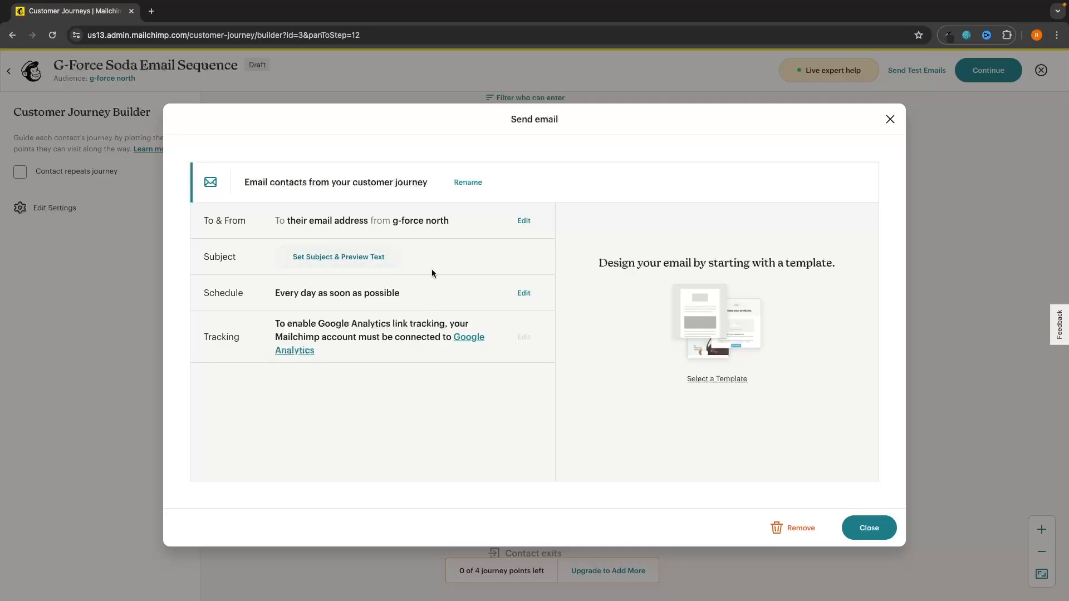
left_click(348, 265)
left_click(322, 319)
type("egegrg")
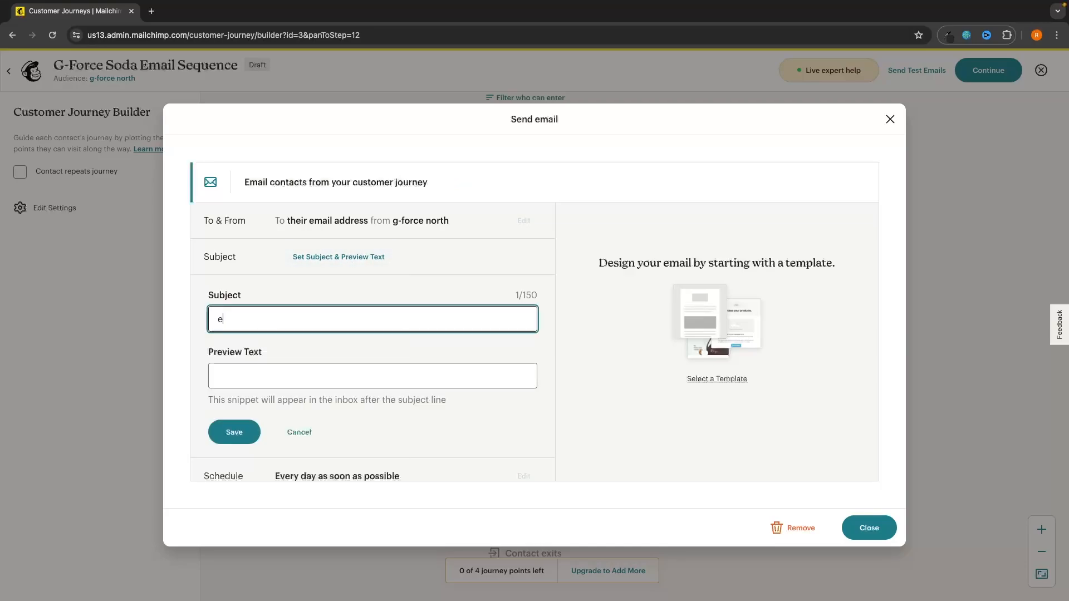
left_click(325, 377)
type("egrgerger")
left_click(244, 432)
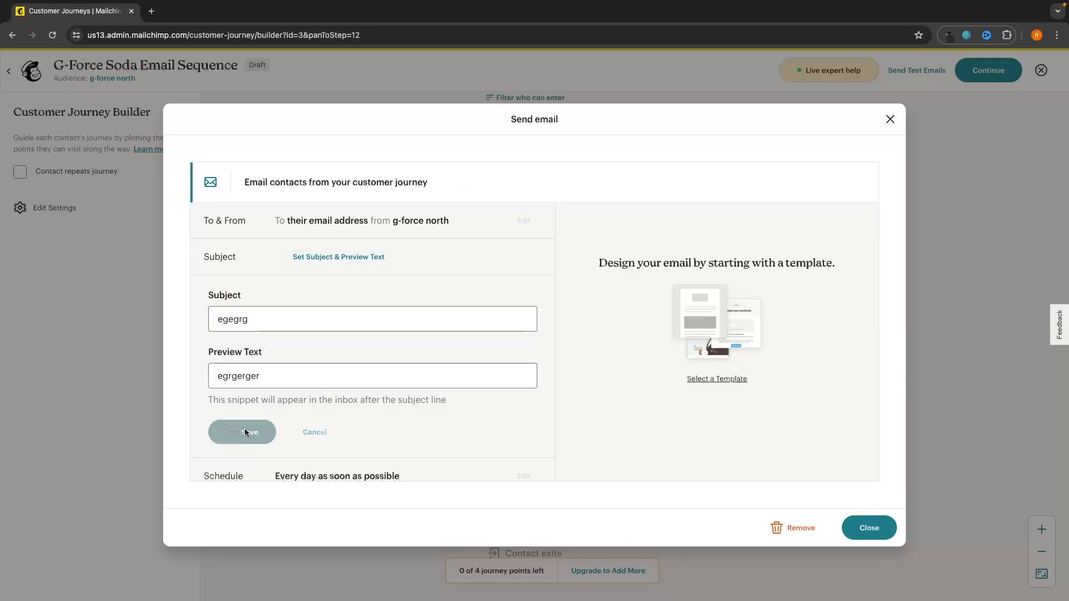
Step: Apply the Advertise app template to the second email and save back to the journey
left_click(736, 341)
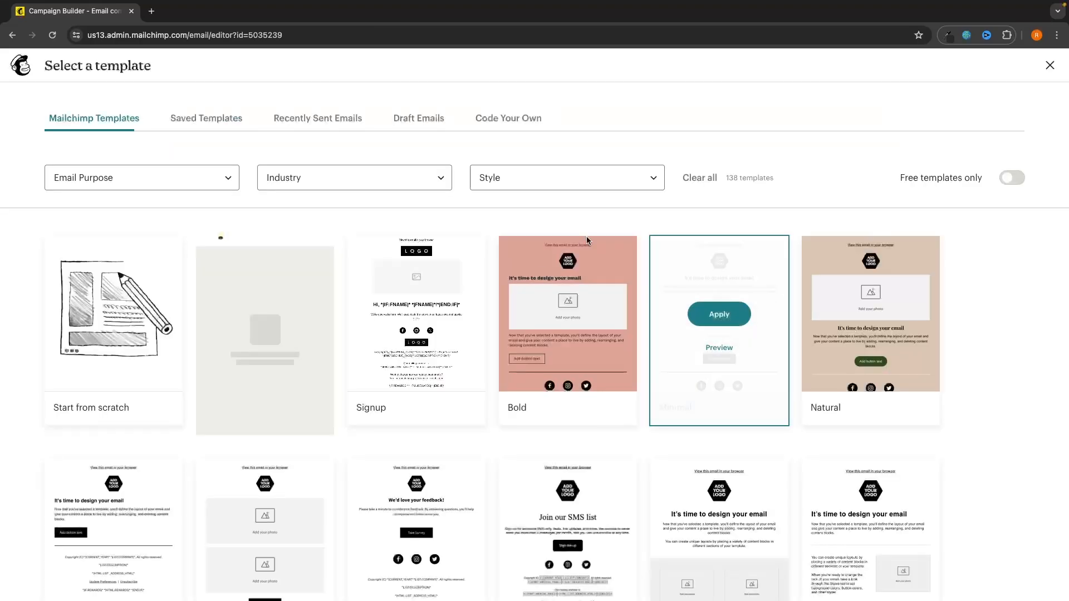
scroll(589, 381, "down", 10)
scroll(589, 381, "down", 2)
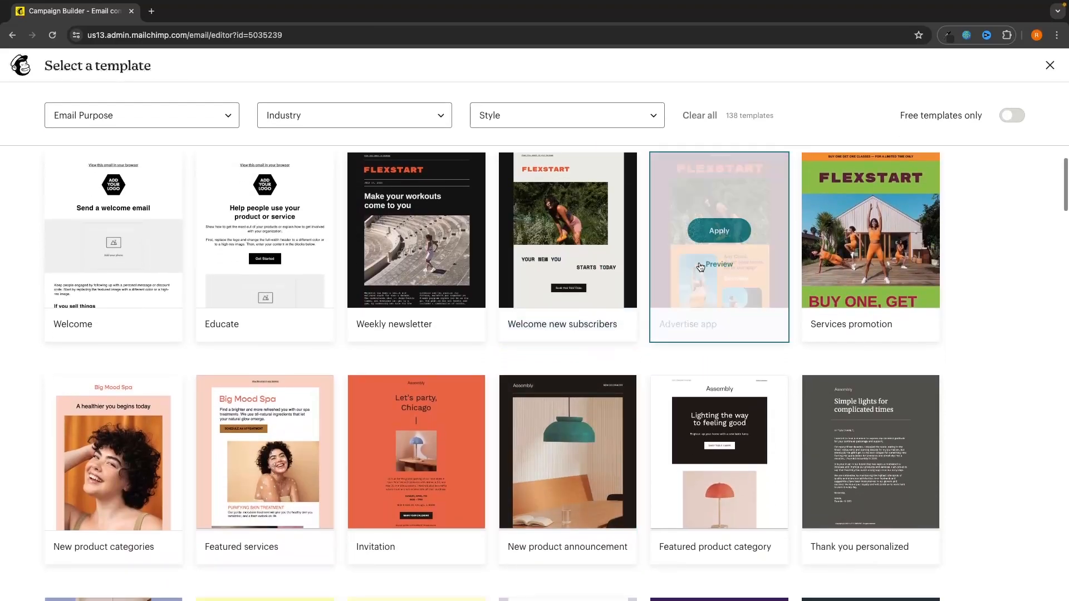
left_click(710, 231)
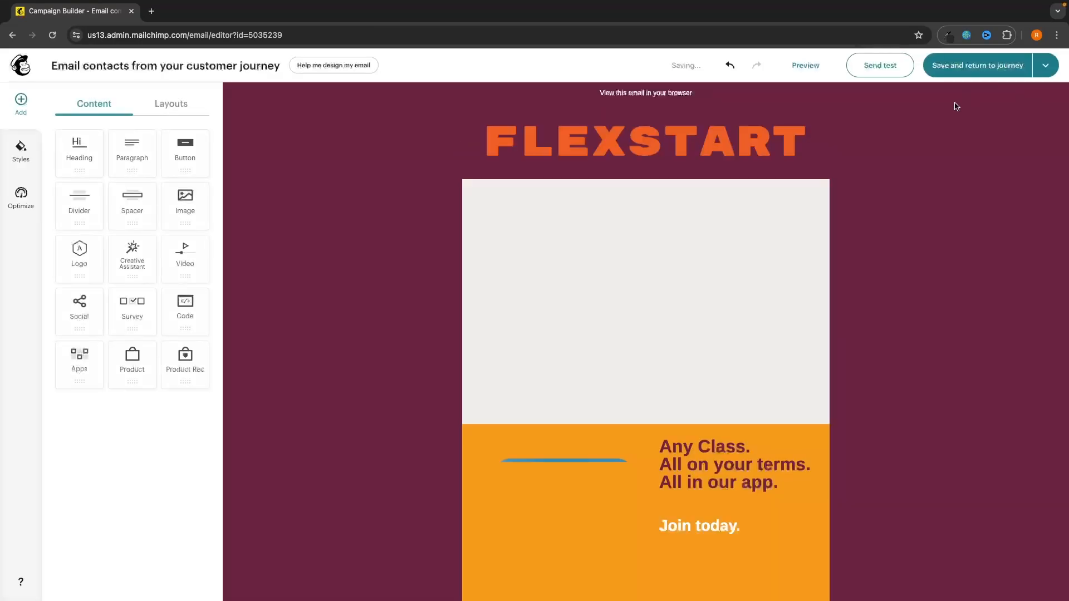
left_click(983, 66)
left_click_drag(941, 231, 940, 427)
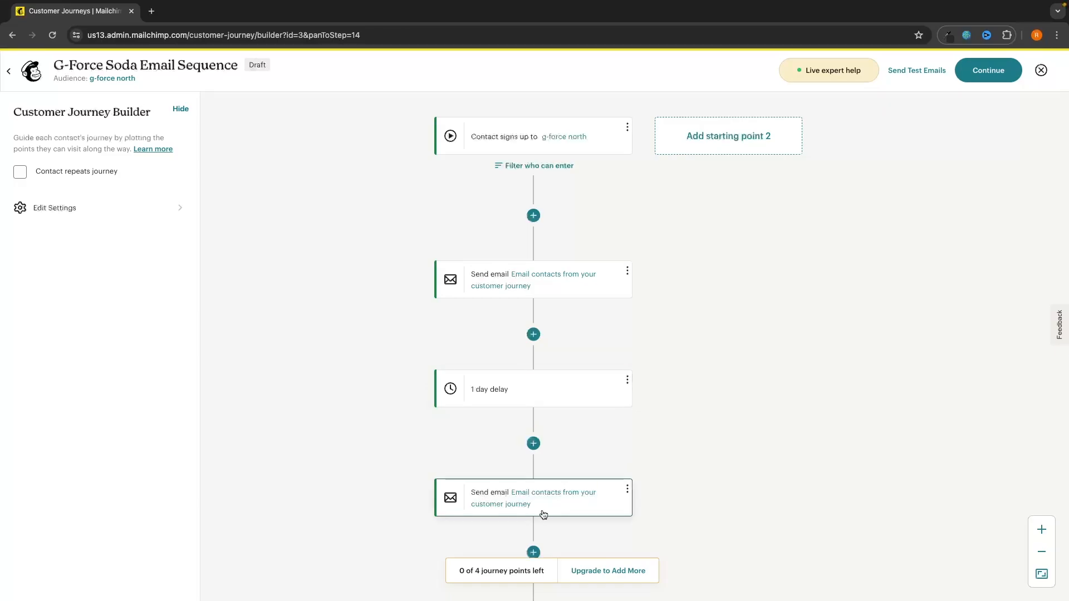
Step: Open Automations > Overview to see 'G-Force Soda Email Sequence' listed as a draft
scroll(542, 512, "down", 5)
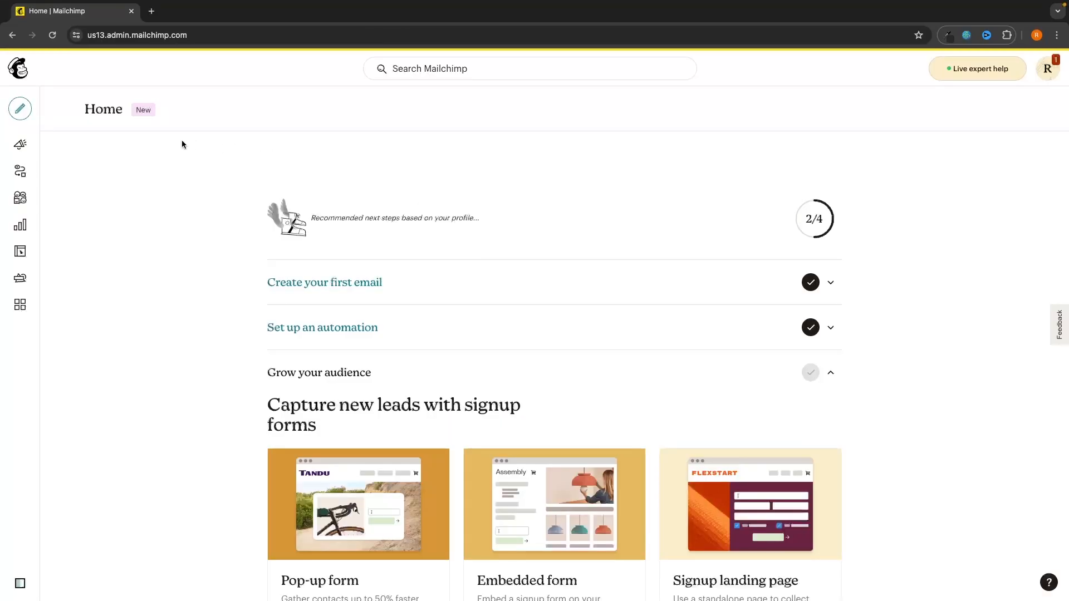
mouse_move(22, 146)
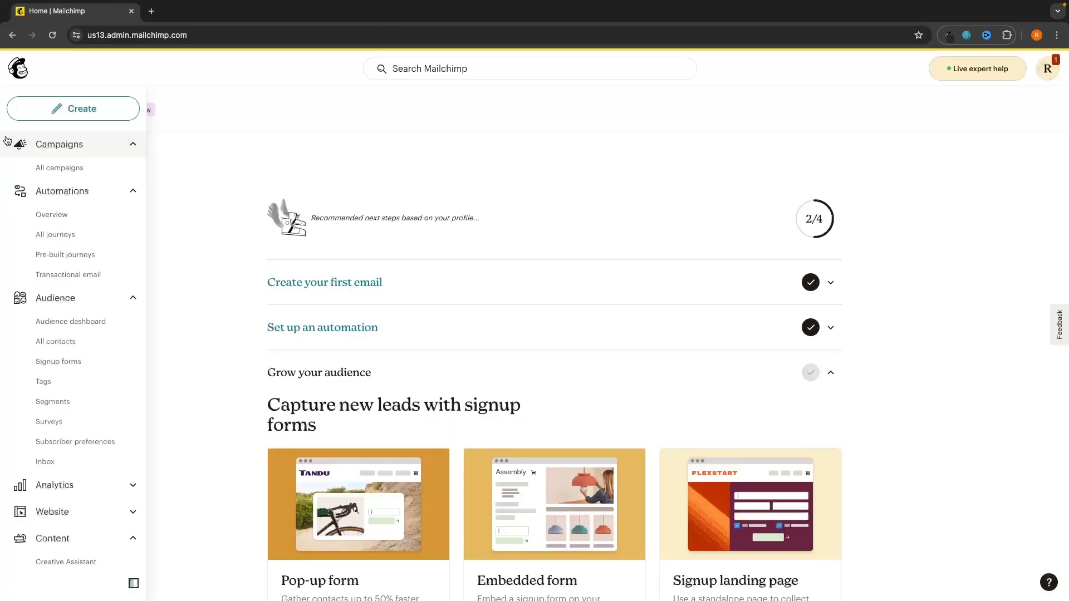
left_click(63, 198)
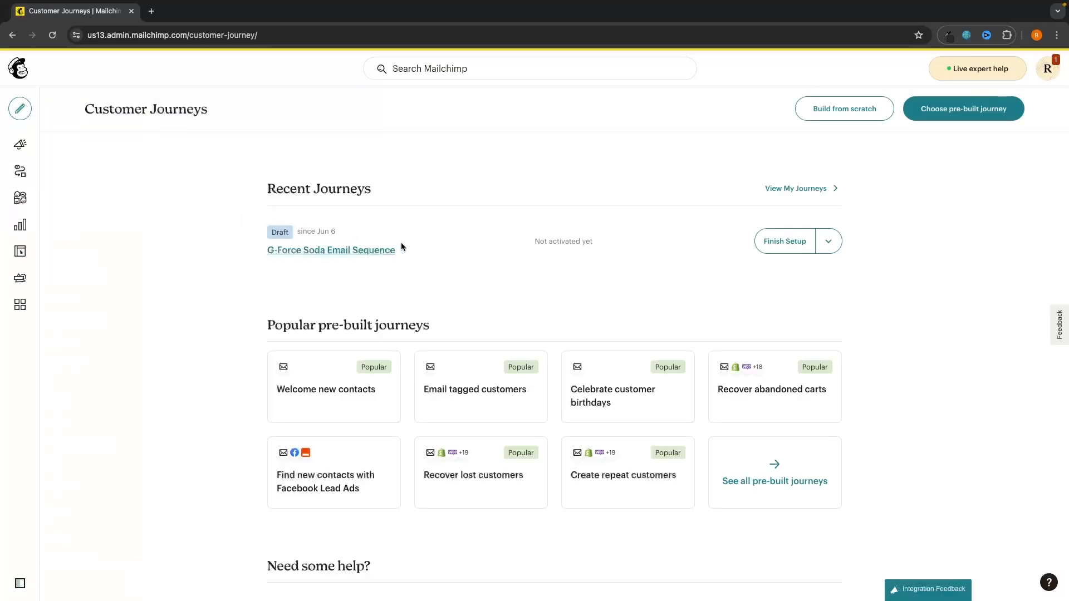
scroll(465, 283, "down", 1)
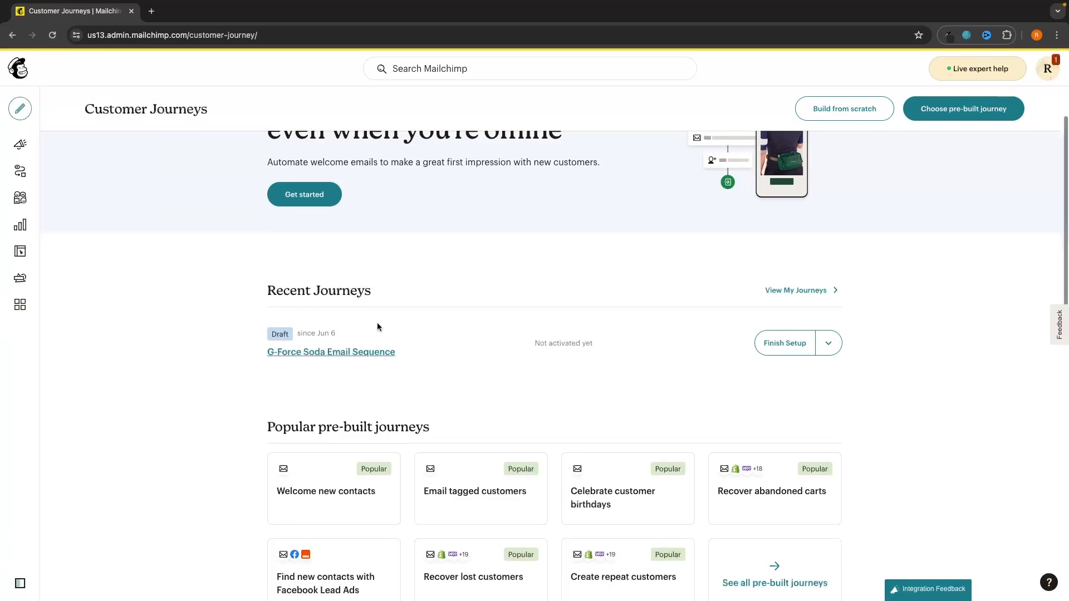
scroll(377, 329, "up", 2)
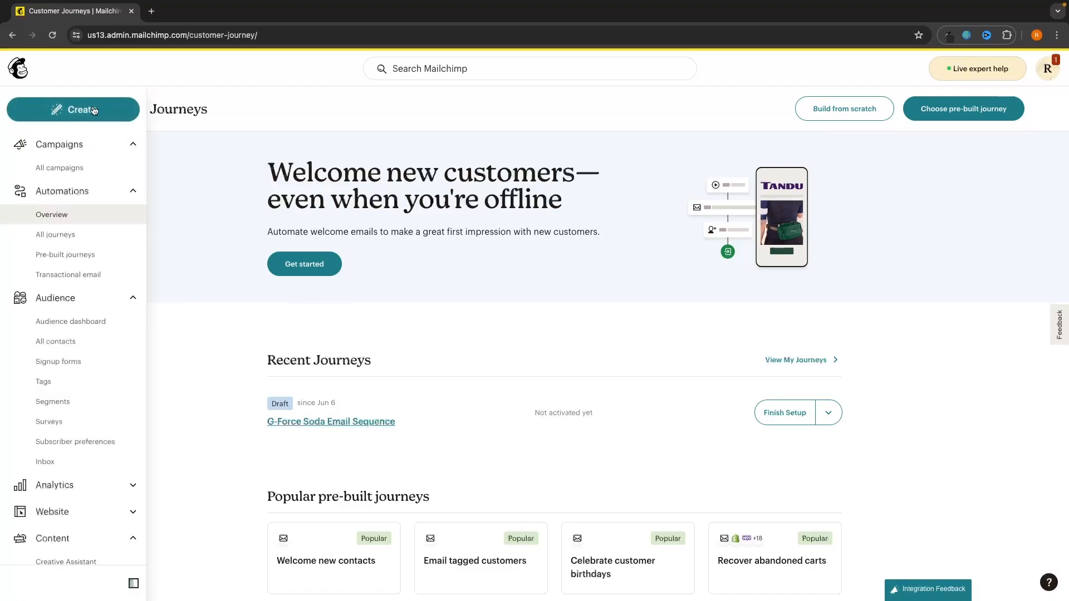
Step: Create a landing page named 'Soda Landing page' for the g-force north audience
left_click(72, 109)
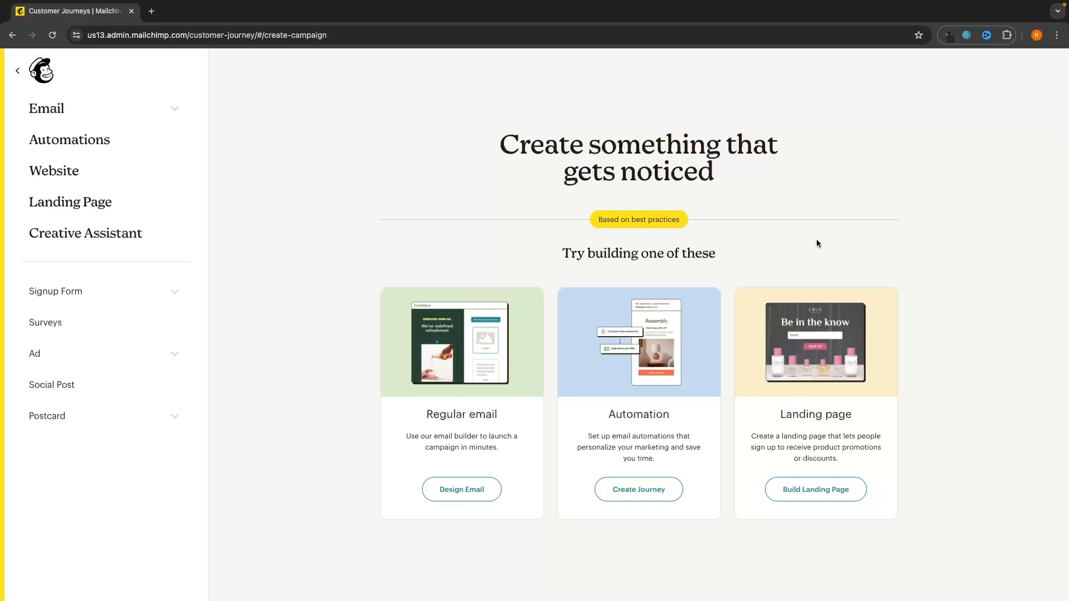
left_click(820, 497)
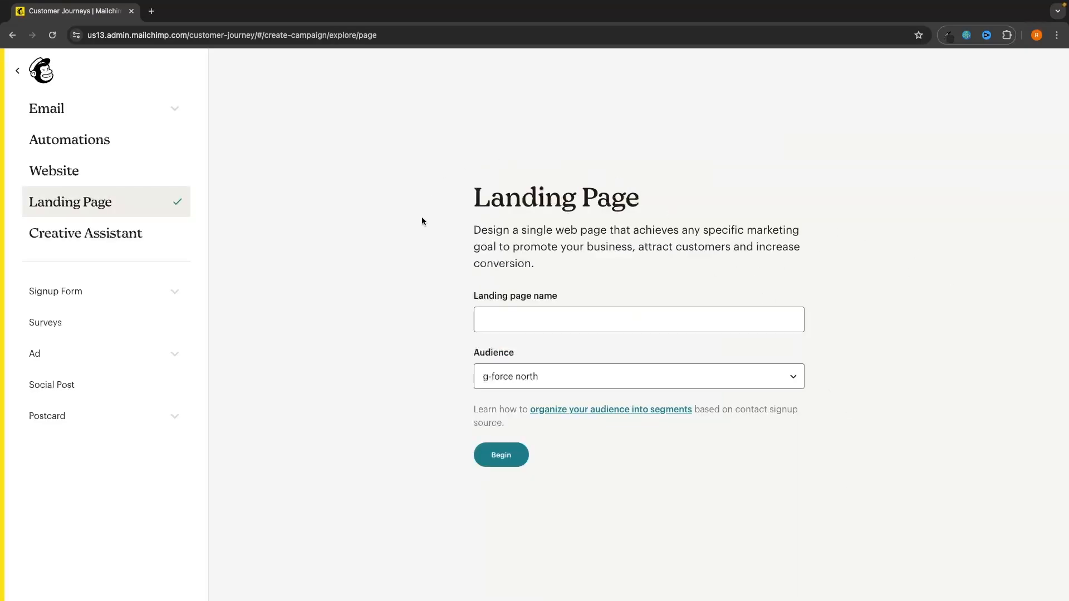
left_click(532, 323)
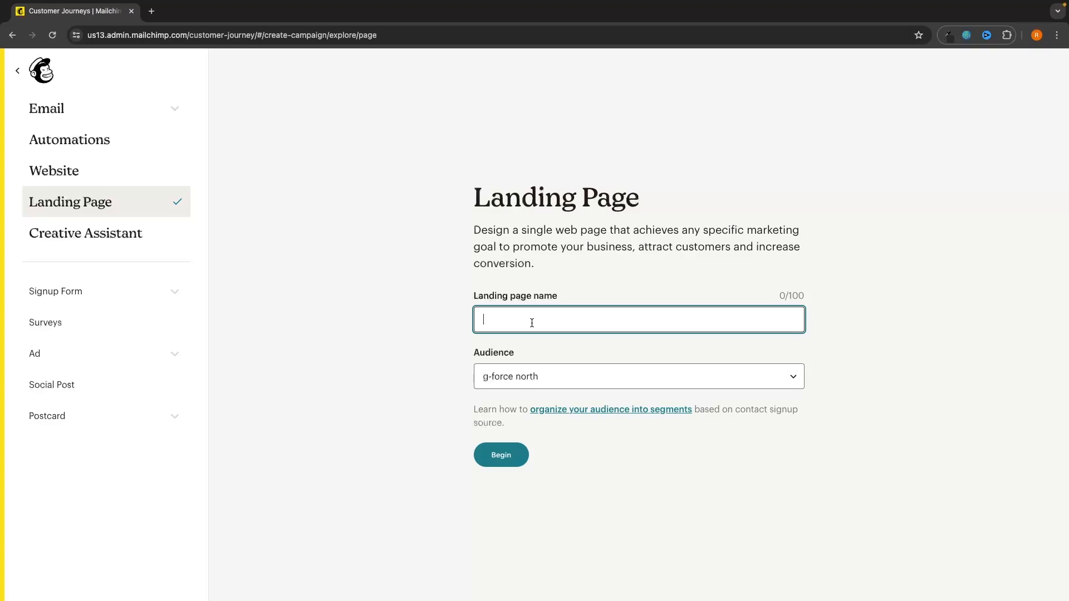
type("Soda Landing page")
left_click(526, 461)
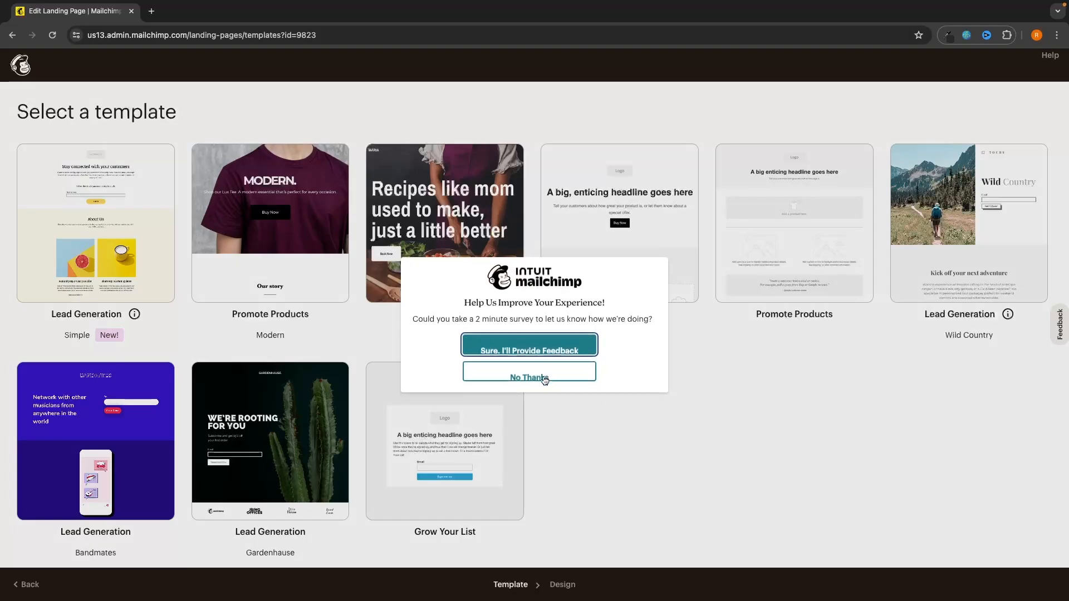
Step: Dismiss the feedback survey and browse the landing page template choices
left_click(543, 374)
scroll(800, 356, "down", 2)
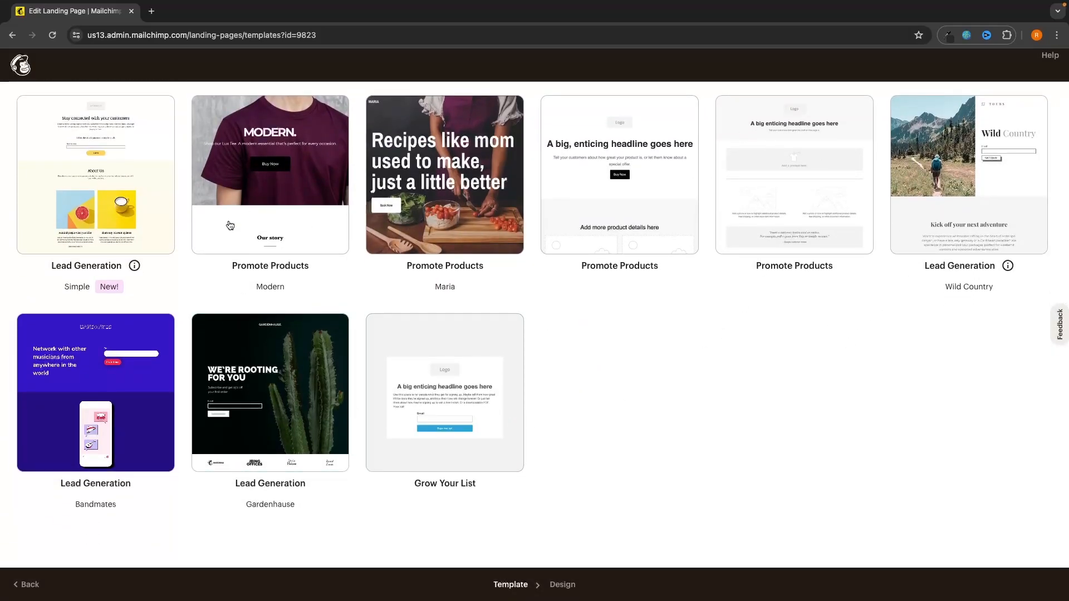
scroll(567, 309, "up", 1)
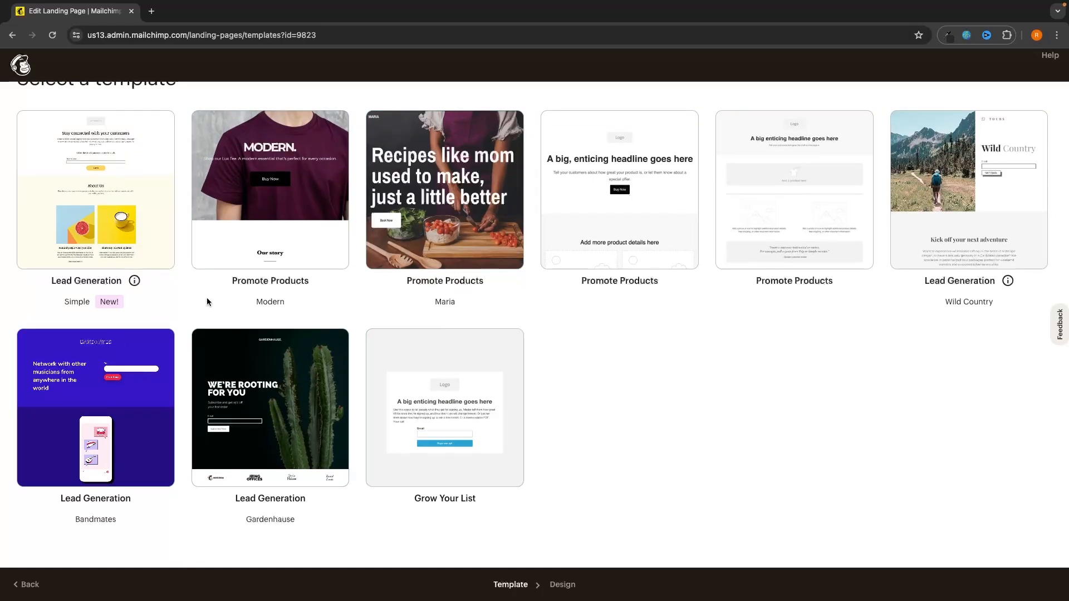
scroll(284, 424, "up", 1)
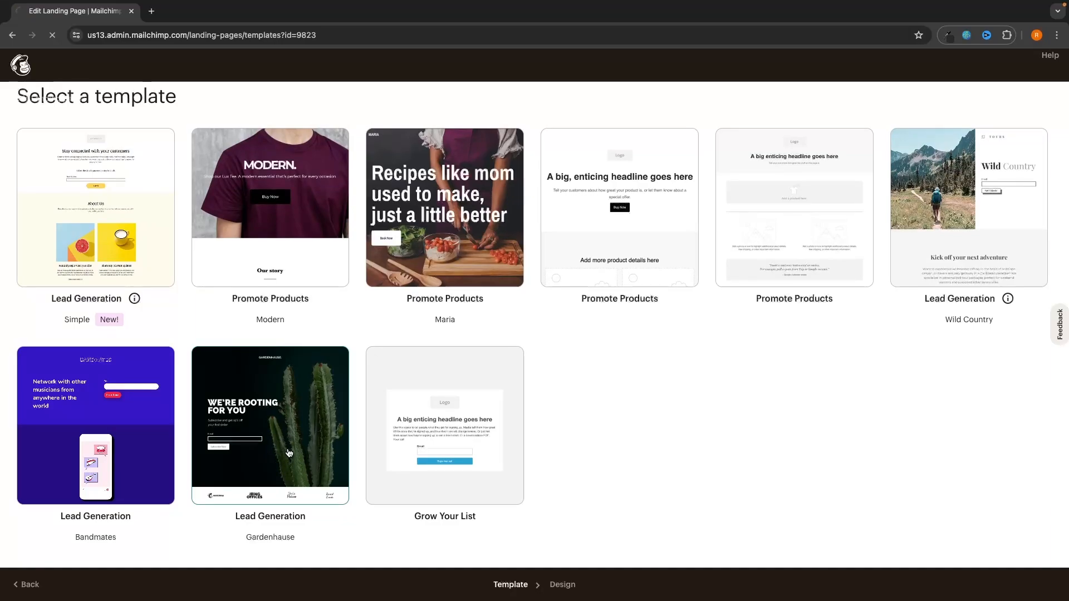
Step: Pick the Gardenhause template, then add a trial Image block above the headline and delete it
left_click(289, 454)
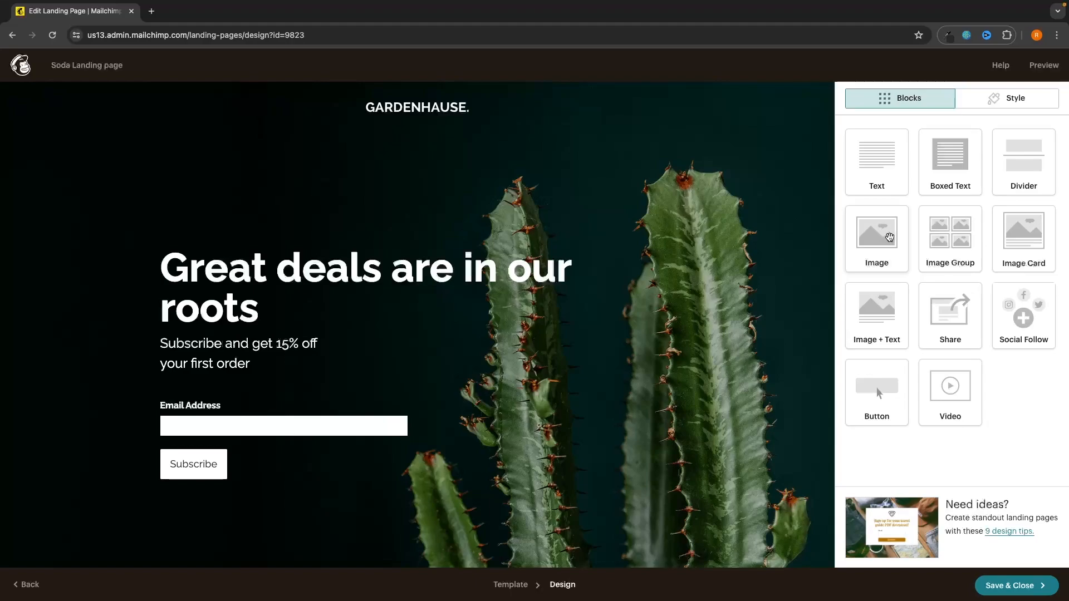
left_click_drag(896, 233, 440, 148)
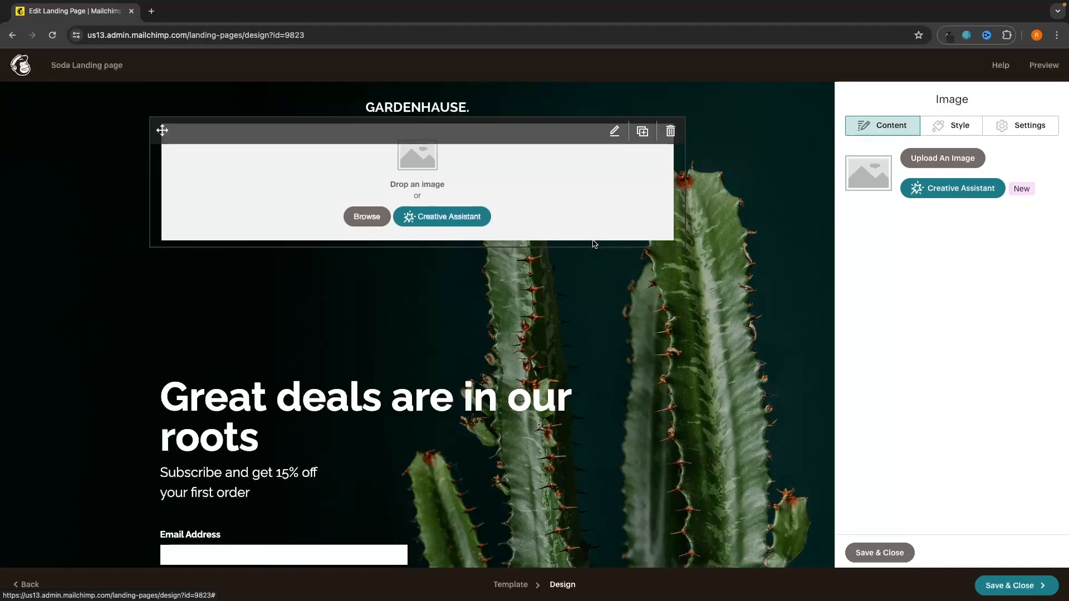
left_click(670, 131)
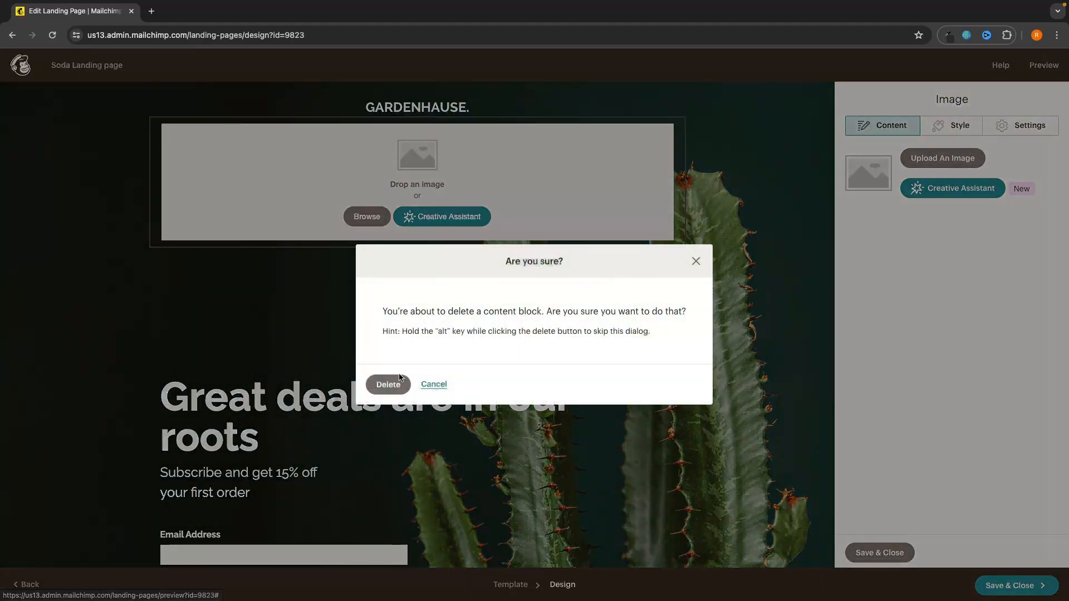
left_click(388, 384)
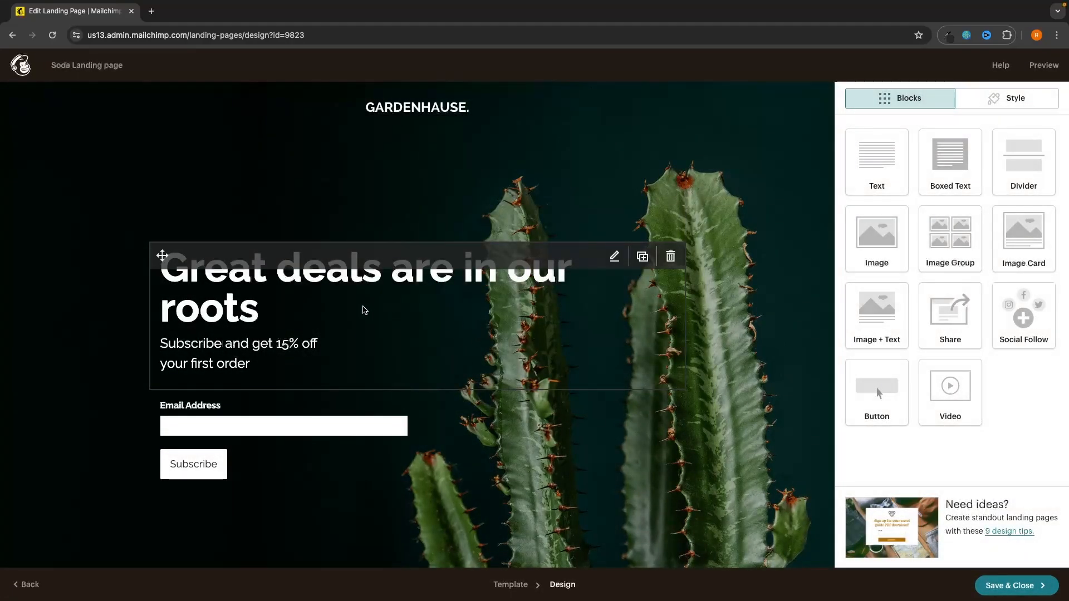
Step: Retype the headline as 'Tasty, Tasty Soda'
left_click(342, 304)
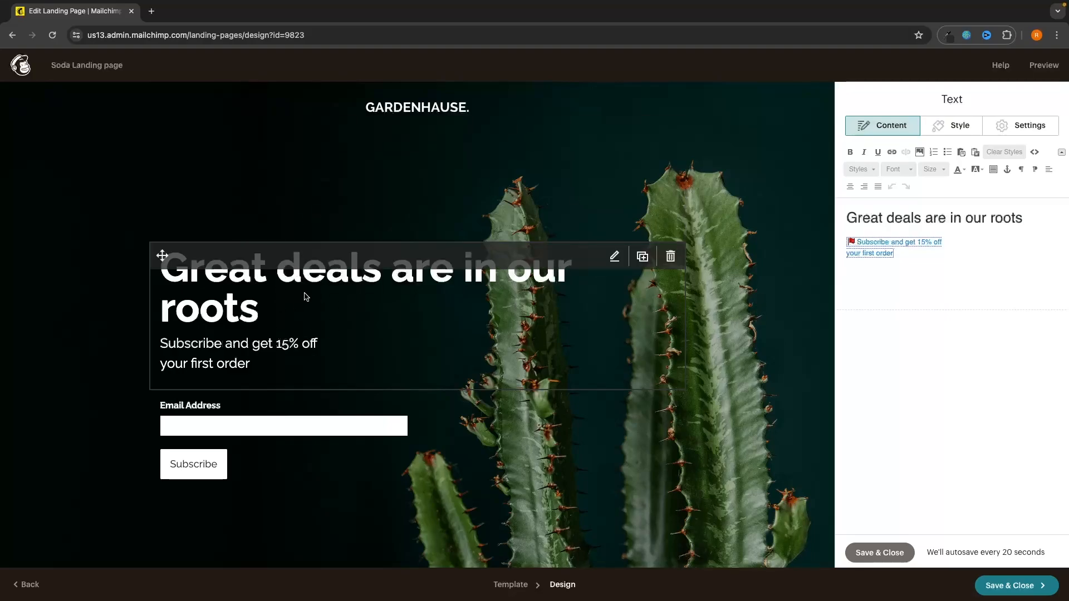
left_click_drag(1016, 211, 849, 207)
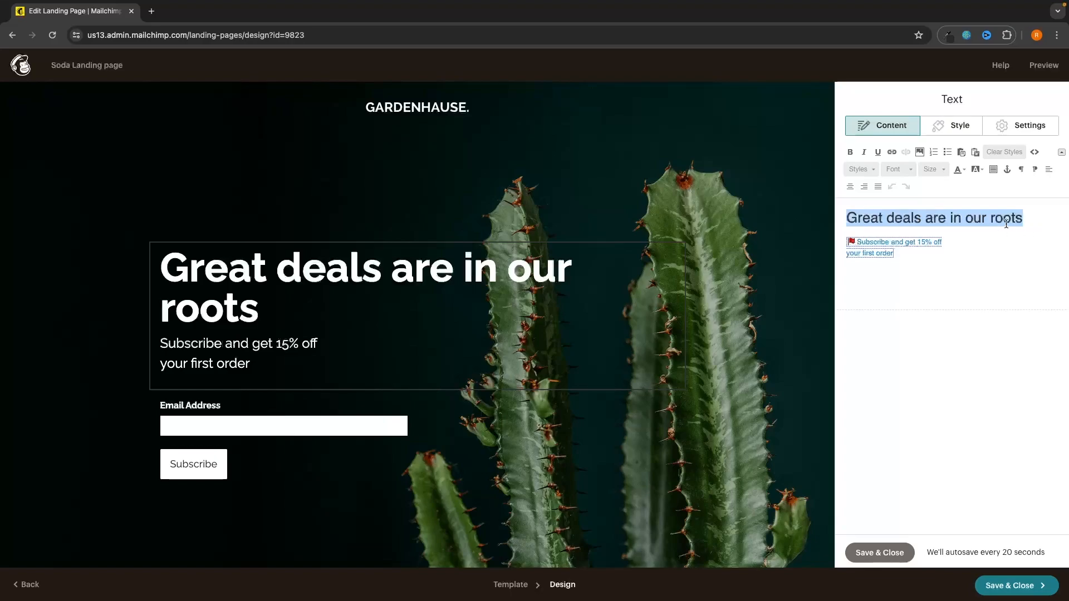
type("Tasty, ")
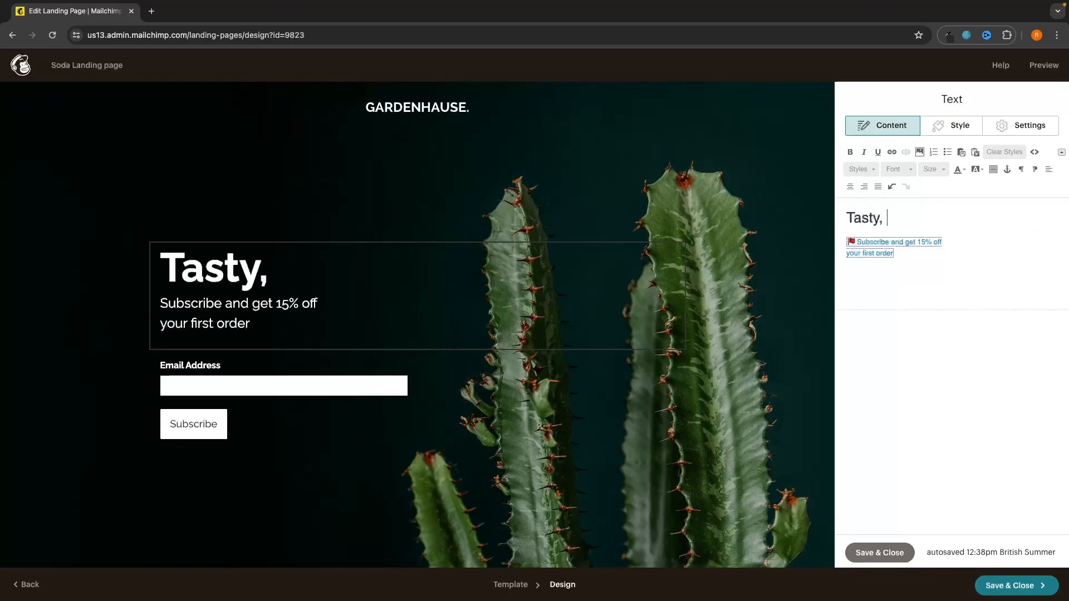
type("Tasty SOde")
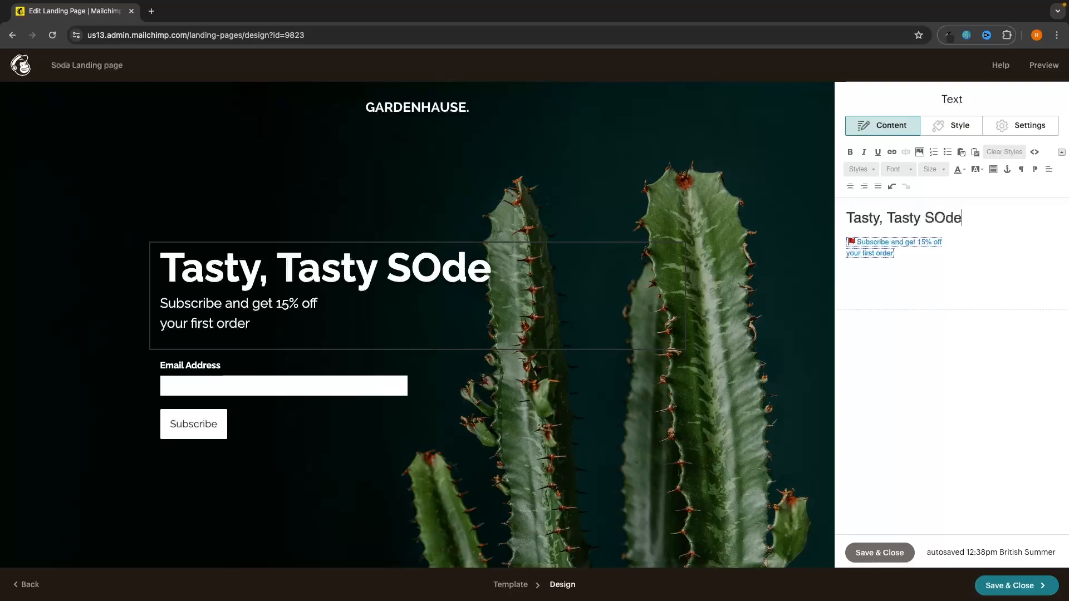
key("BackSpace")
key("BackSpace")
key("BackSpace")
type("ode")
key("BackSpace")
type("a")
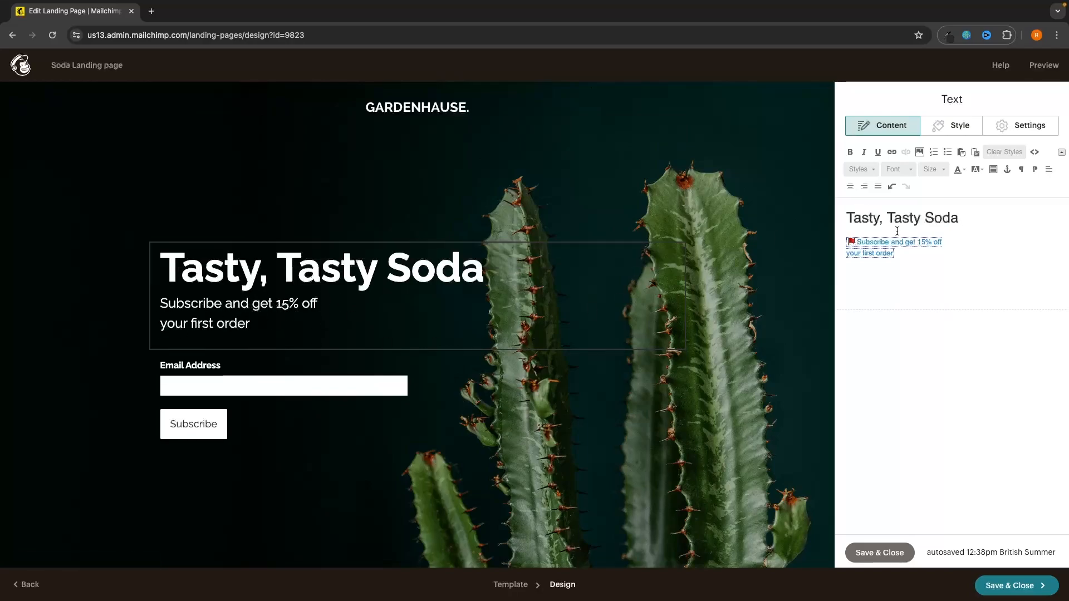
Step: Change the 15% offer wording to '20% off your first order' and close the text block
mouse_move(906, 253)
left_mouse_down()
mouse_move(847, 241)
mouse_move(917, 242)
left_mouse_up()
left_click(959, 295)
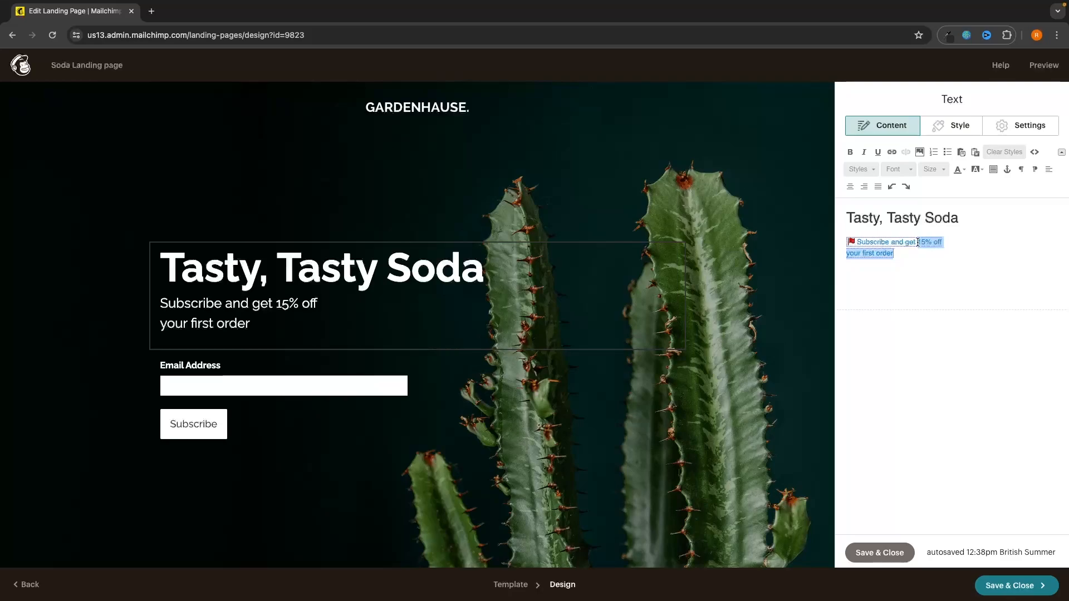
type("20")
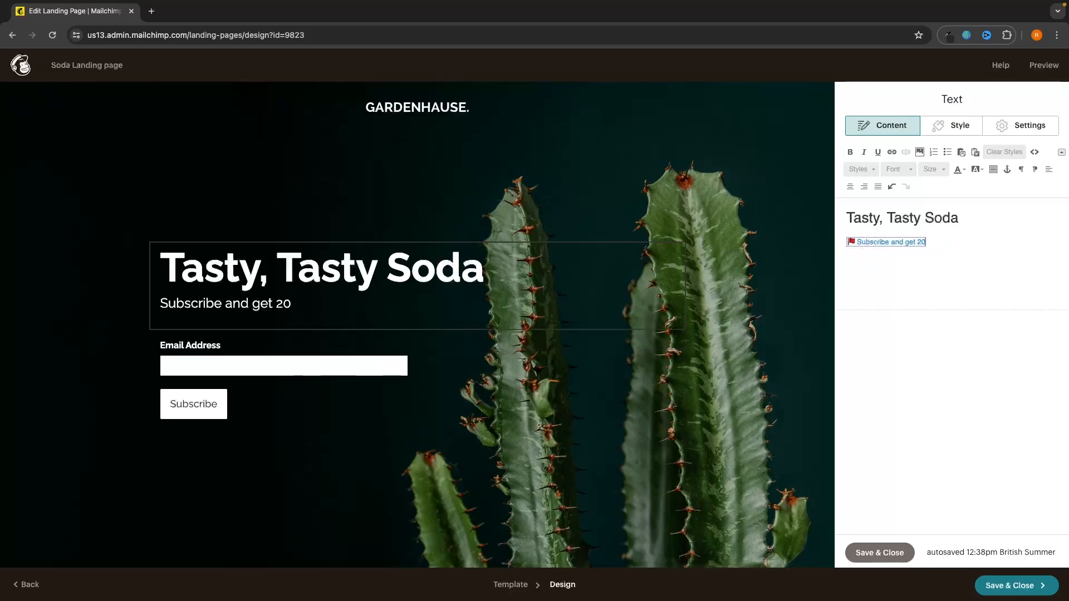
type("% off your")
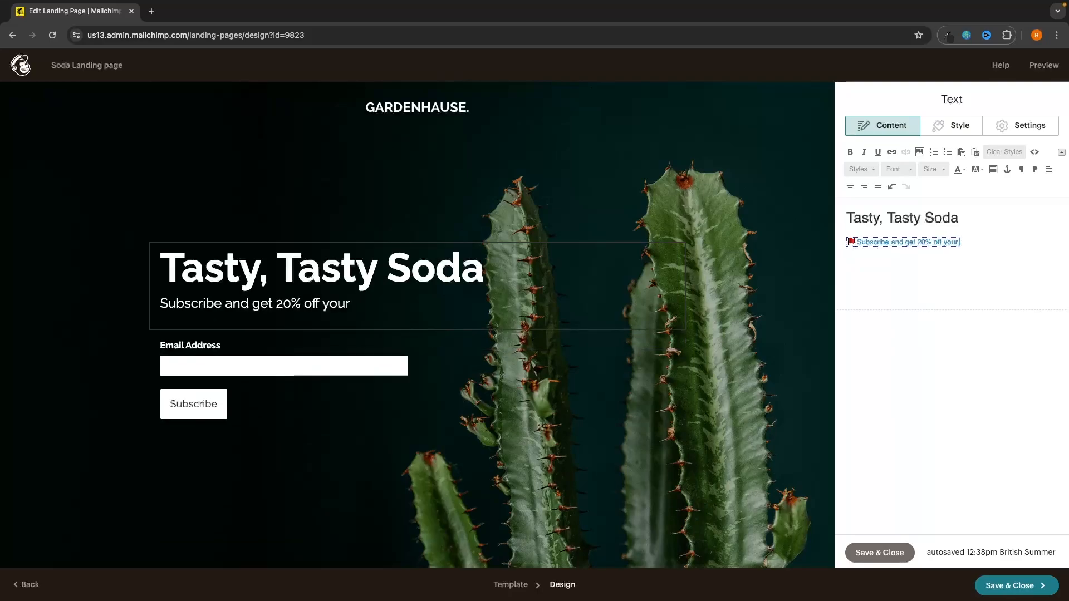
type(" first order")
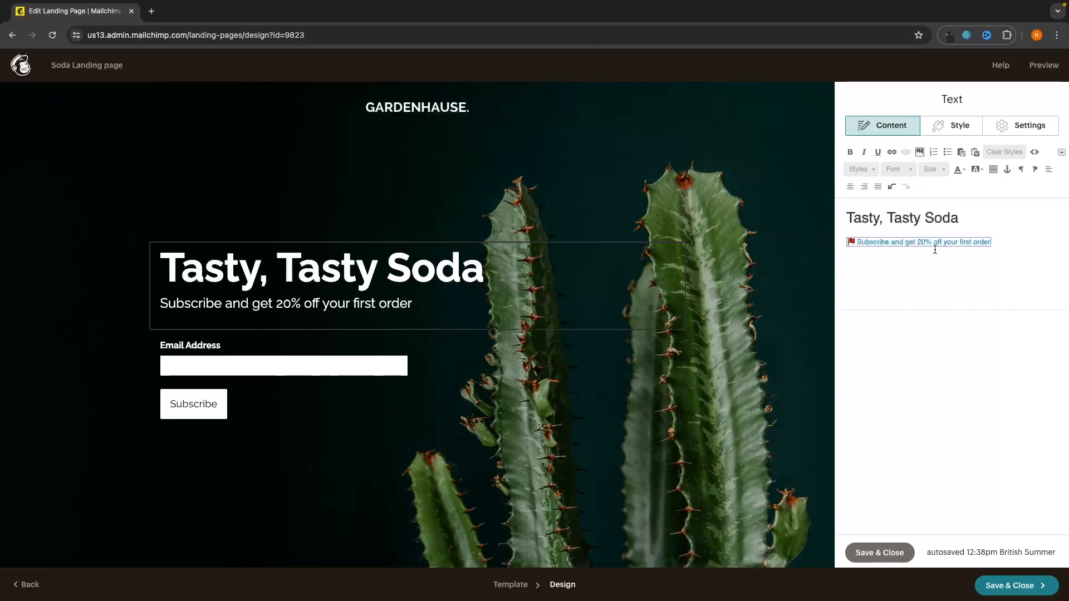
left_click(879, 552)
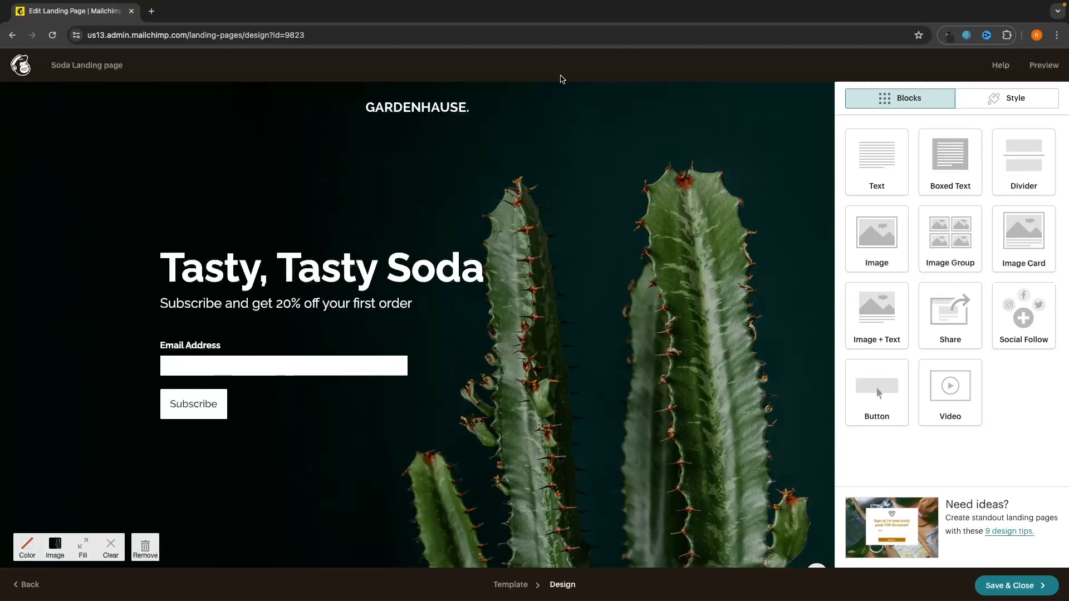
Step: Upload a new image file in Content studio, then open settings for the lp-ecomm-logo.png header image
scroll(687, 184, "down", 3)
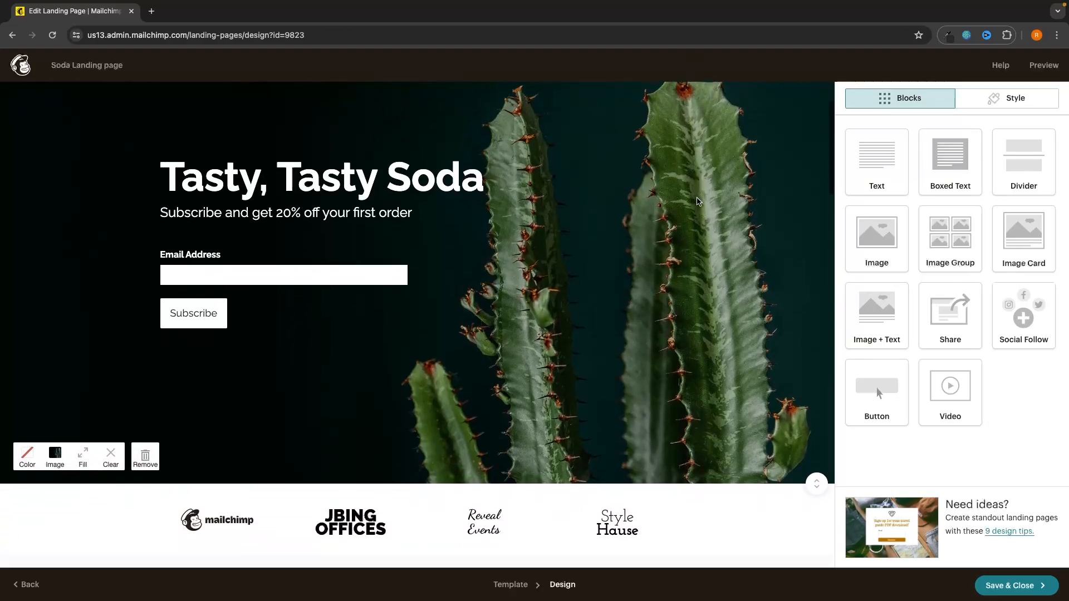
scroll(690, 190, "up", 3)
scroll(696, 198, "down", 1)
scroll(696, 197, "down", 2)
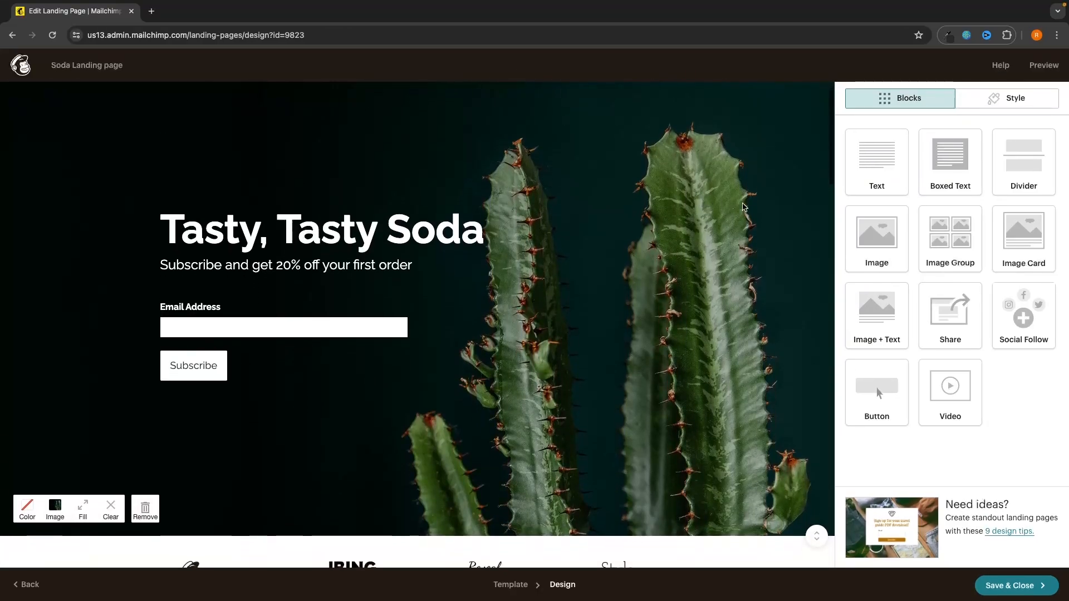
scroll(696, 197, "up", 3)
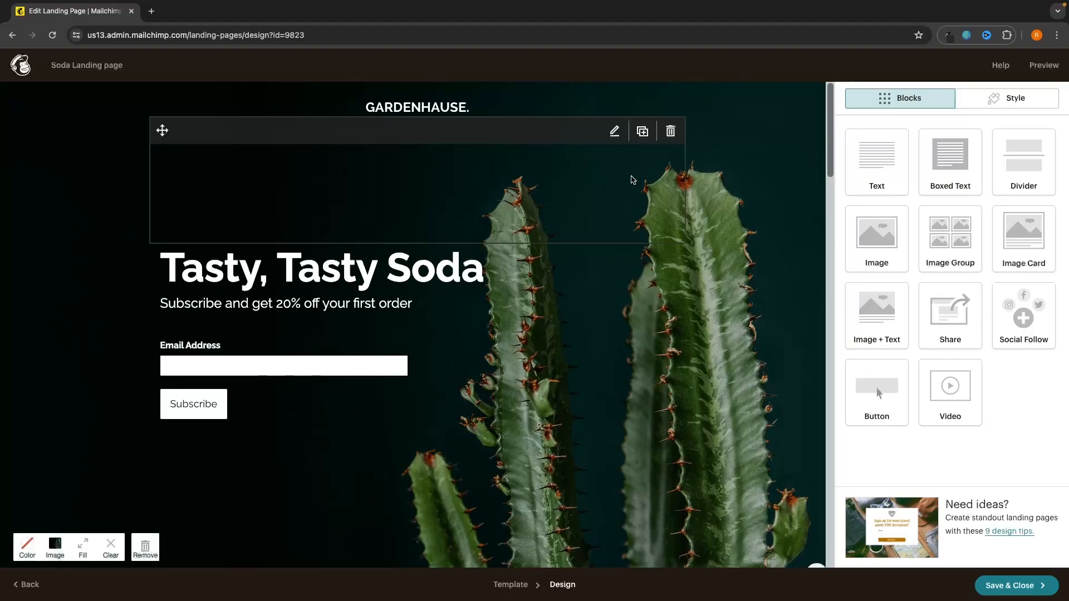
left_click(58, 550)
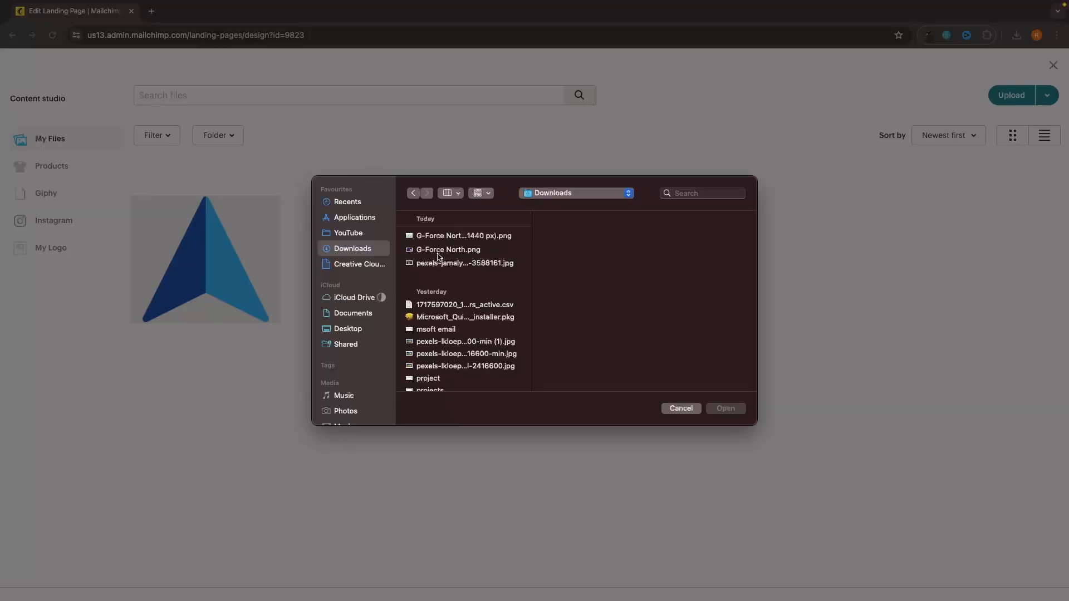
left_click(440, 265)
key("Return")
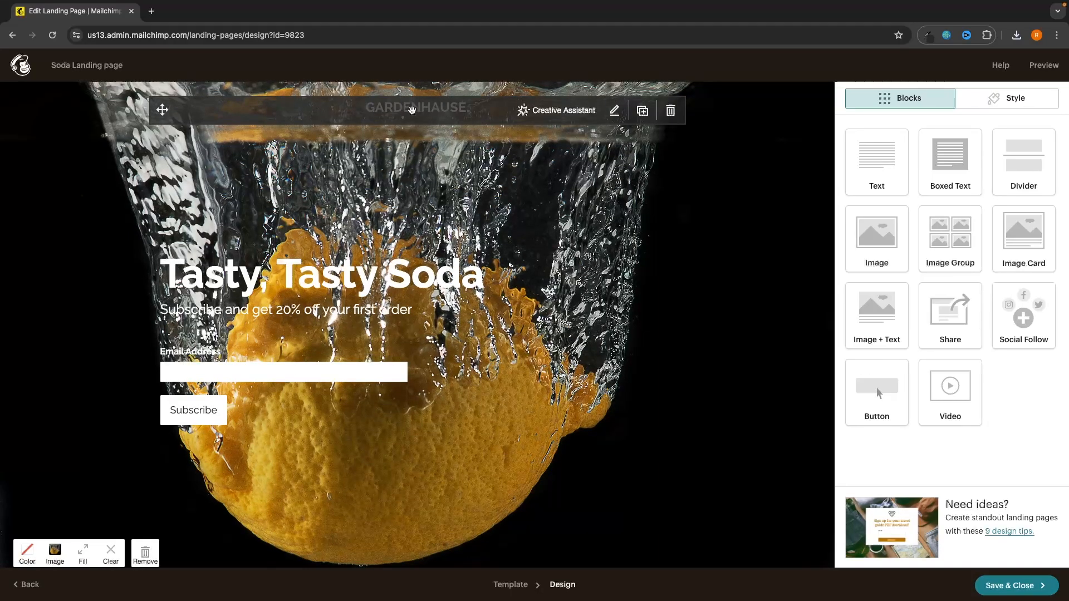
left_click(613, 112)
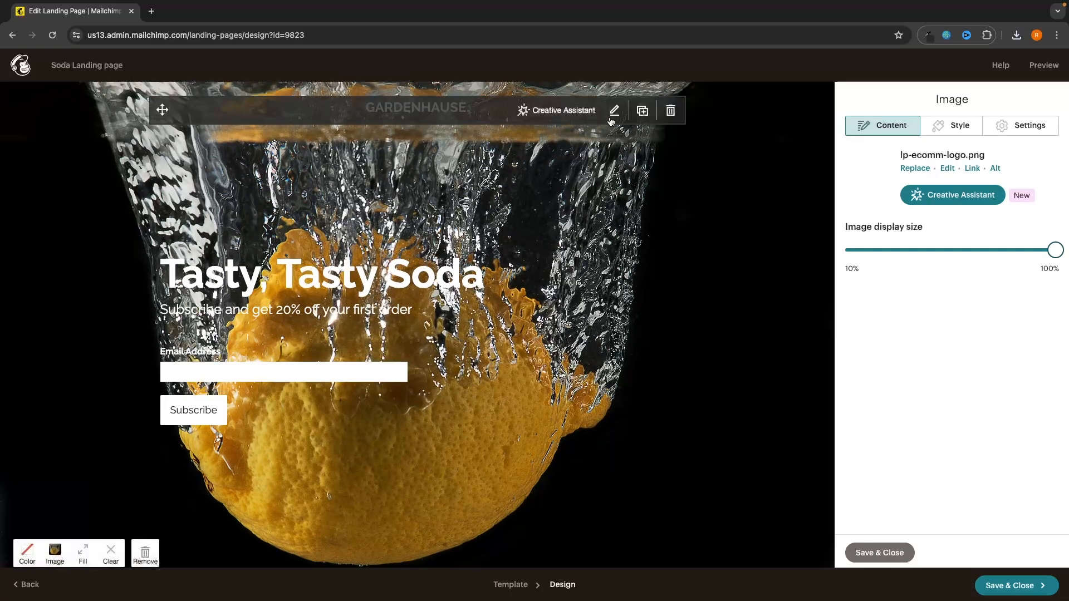
Step: Replace the logo with the blue arrow image Untitled design (1).png and shrink its display size
left_click(915, 169)
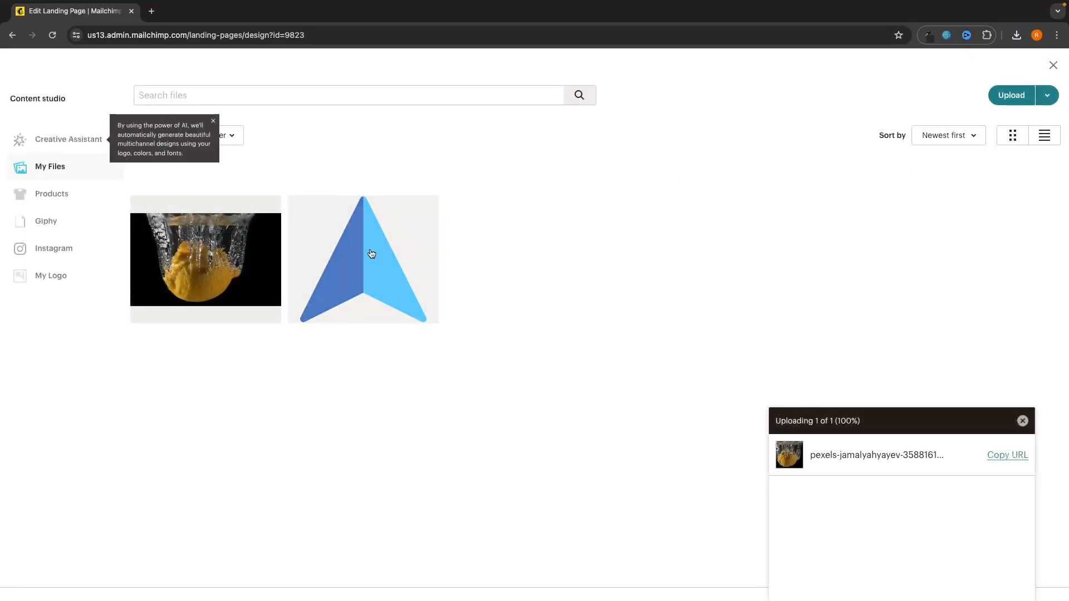
left_click(370, 255)
left_click(1036, 102)
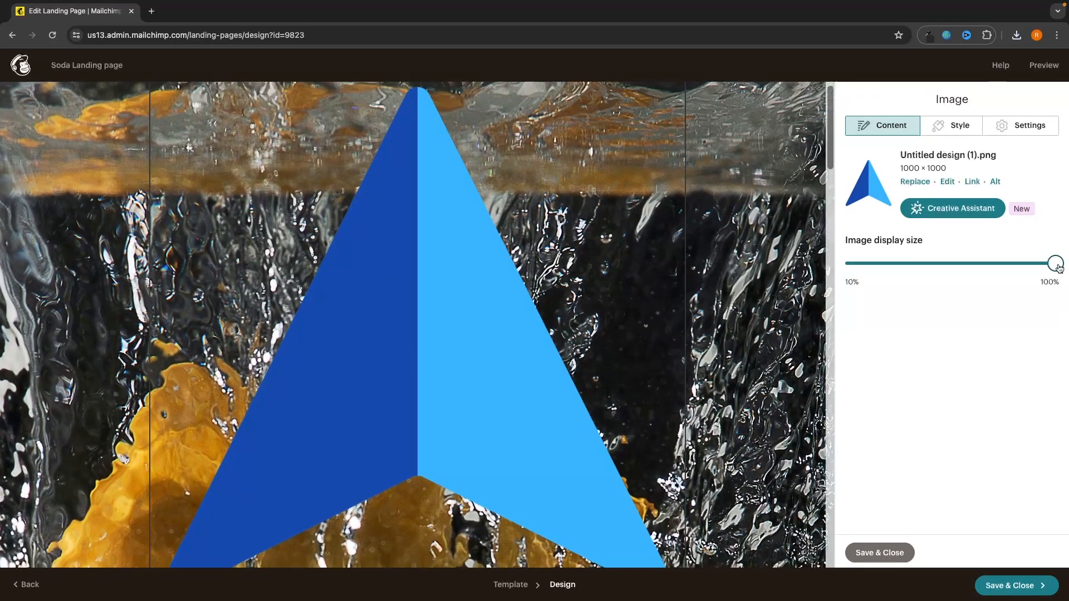
left_click_drag(1055, 264, 852, 265)
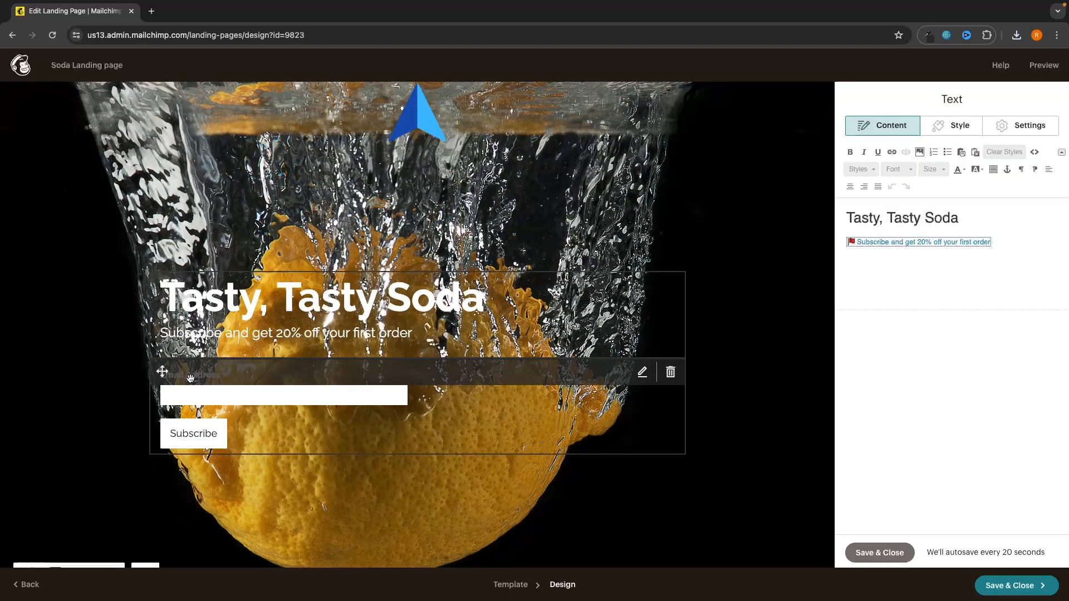
left_click(199, 383)
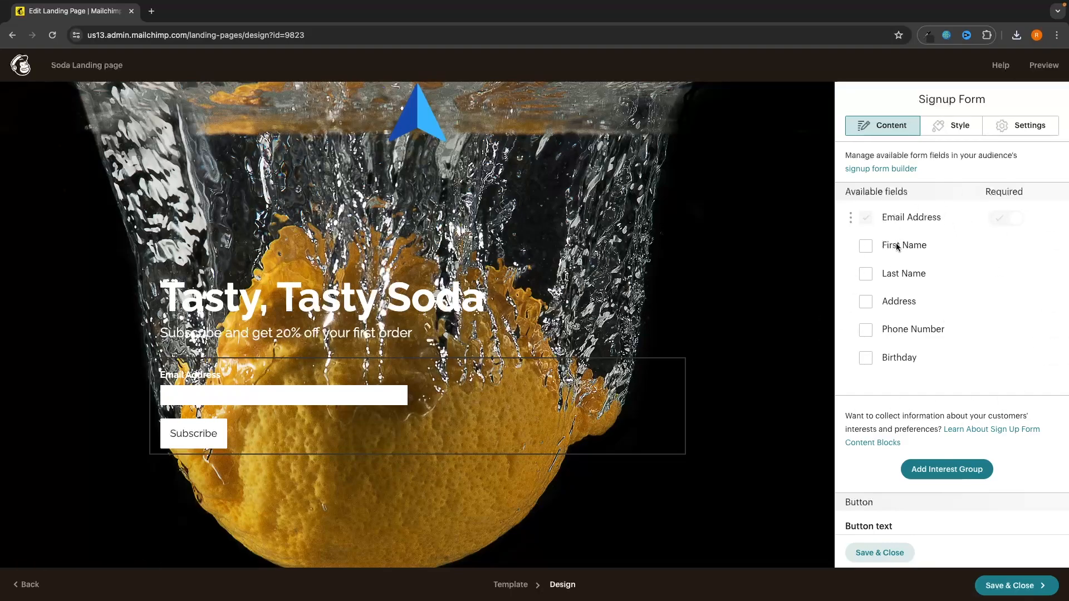
Step: Add a required First Name field to the form and move it above Email Address
left_click(865, 246)
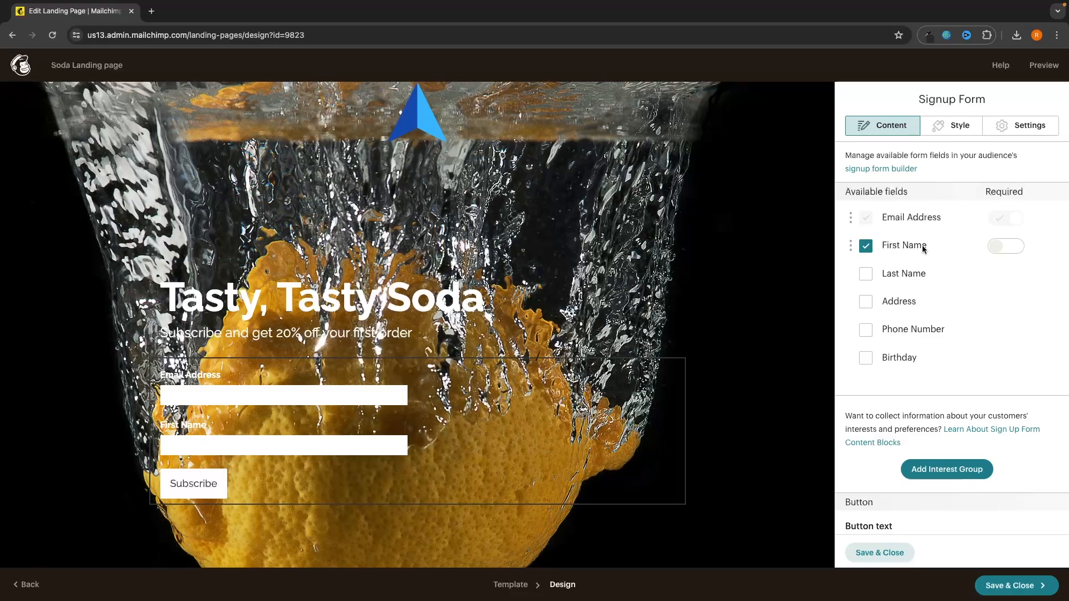
left_click(997, 251)
mouse_move(851, 245)
left_mouse_down()
mouse_move(851, 272)
mouse_move(852, 220)
mouse_move(851, 273)
mouse_move(852, 244)
left_mouse_up()
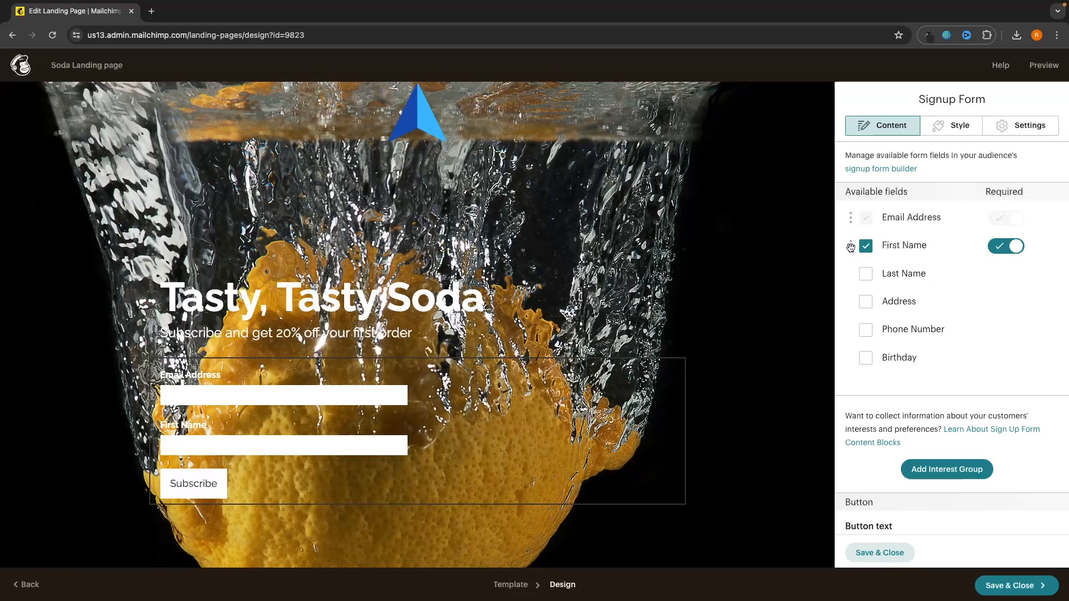
left_click_drag(852, 247, 851, 212)
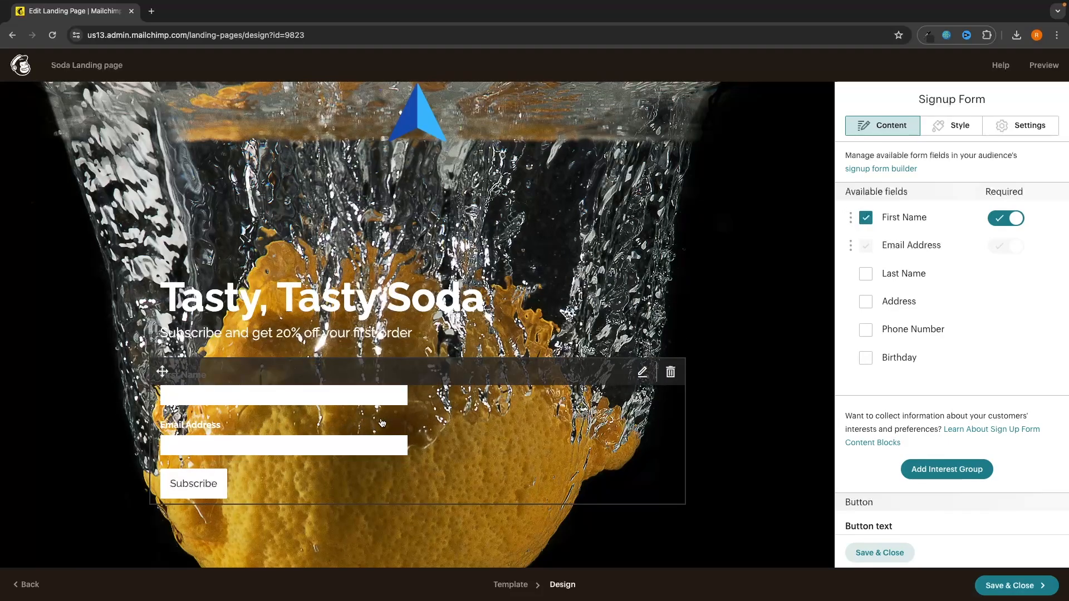
Step: Style the signup form with a red #ff0000 background and Noticia Text labels
left_click(942, 132)
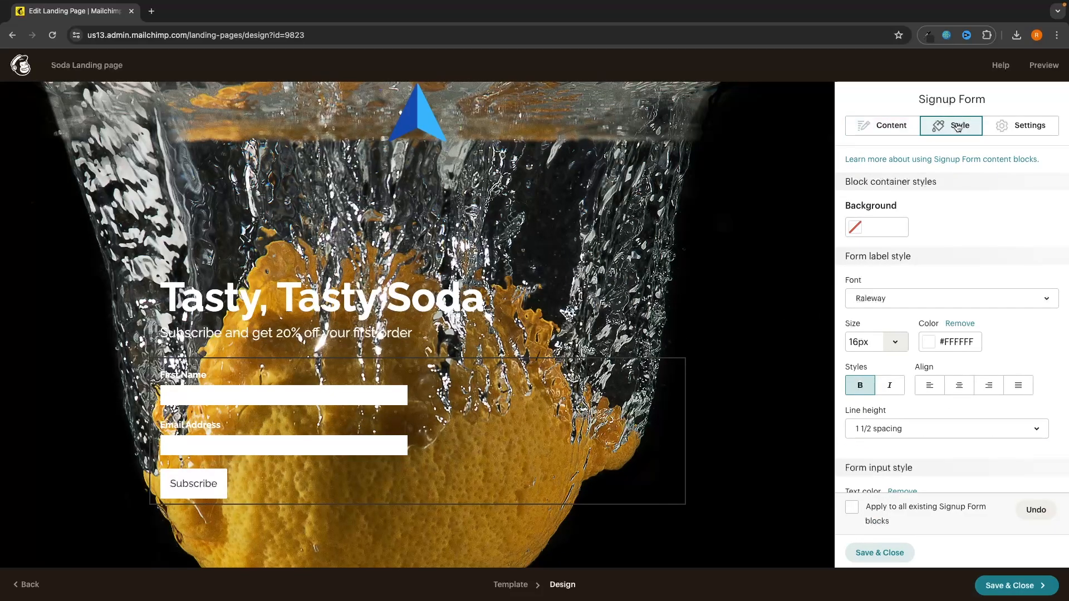
left_click(874, 227)
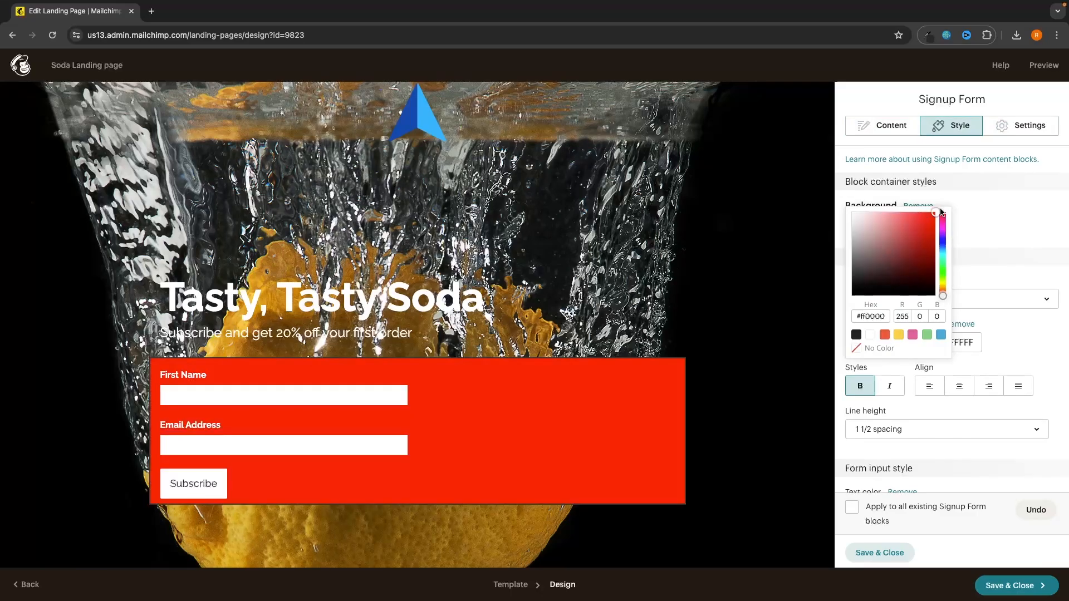
left_click(950, 202)
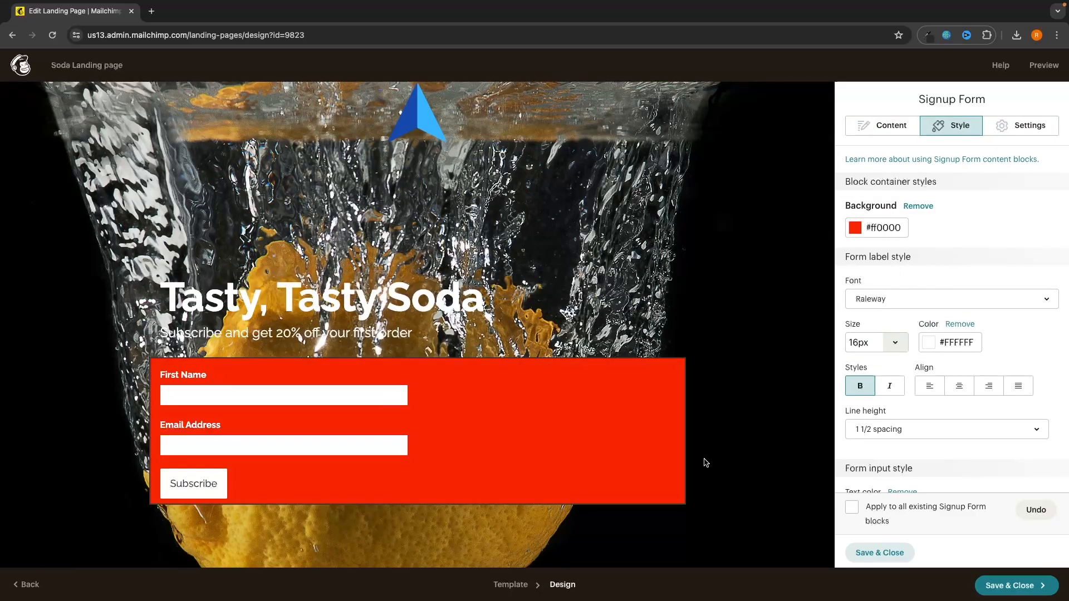
scroll(980, 227, "down", 2)
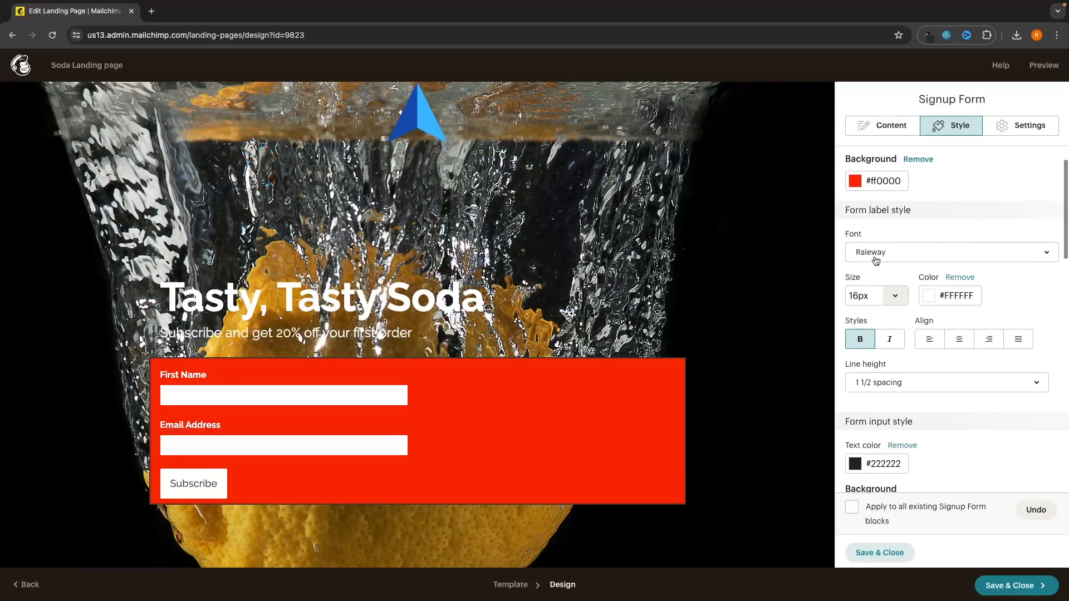
left_click(876, 256)
left_click(880, 296)
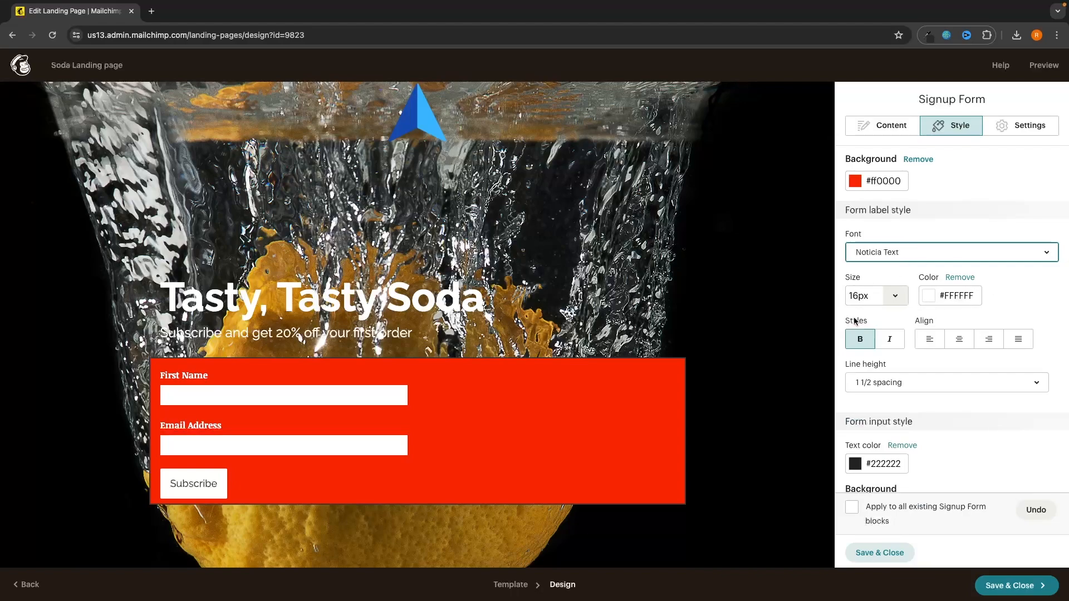
Step: Round the input field corners, change the button text to 'Subscribe Now', and save the design
scroll(987, 376, "down", 8)
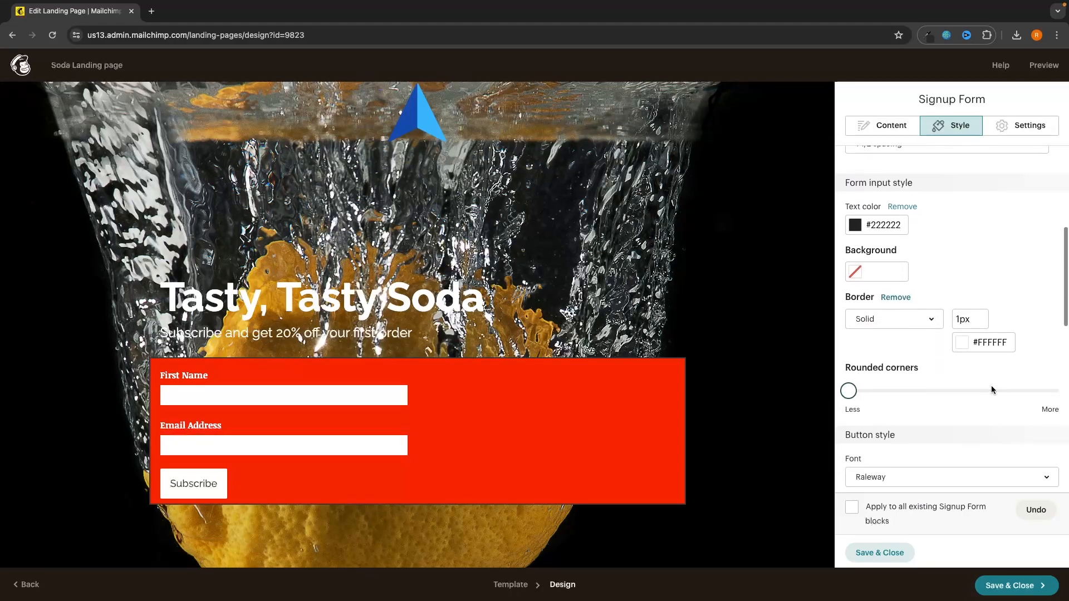
left_click(991, 391)
scroll(987, 232, "up", 5)
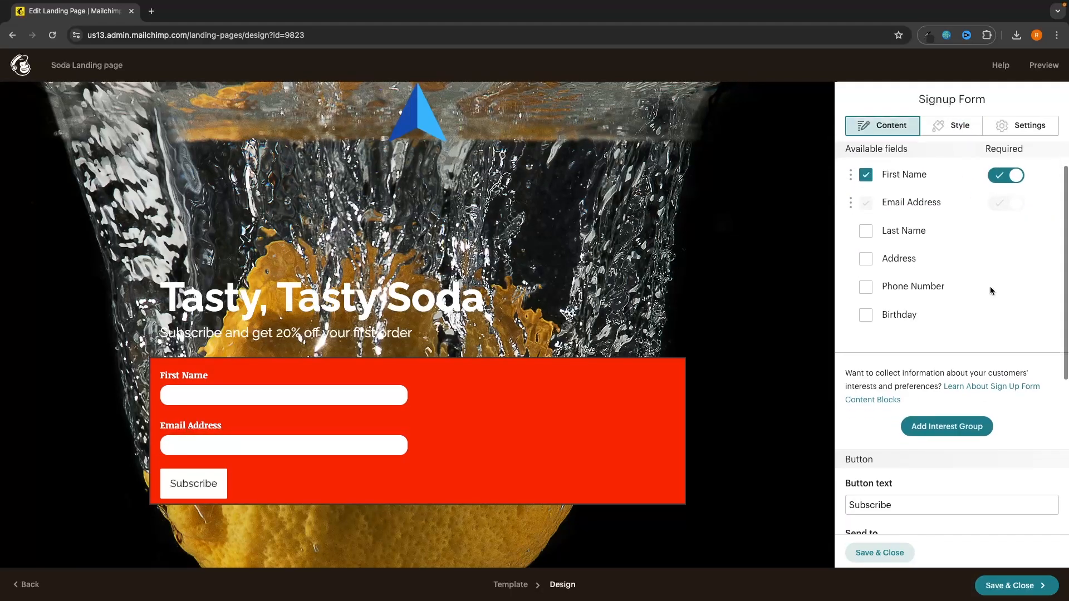
scroll(990, 290, "down", 2)
scroll(991, 290, "down", 1)
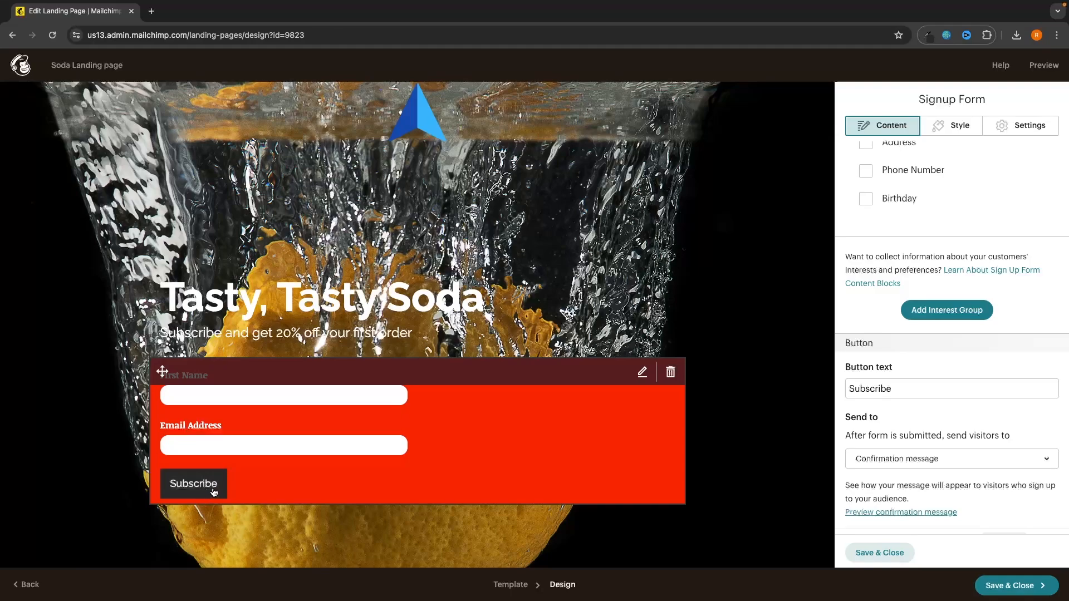
left_click(918, 388)
type("Now")
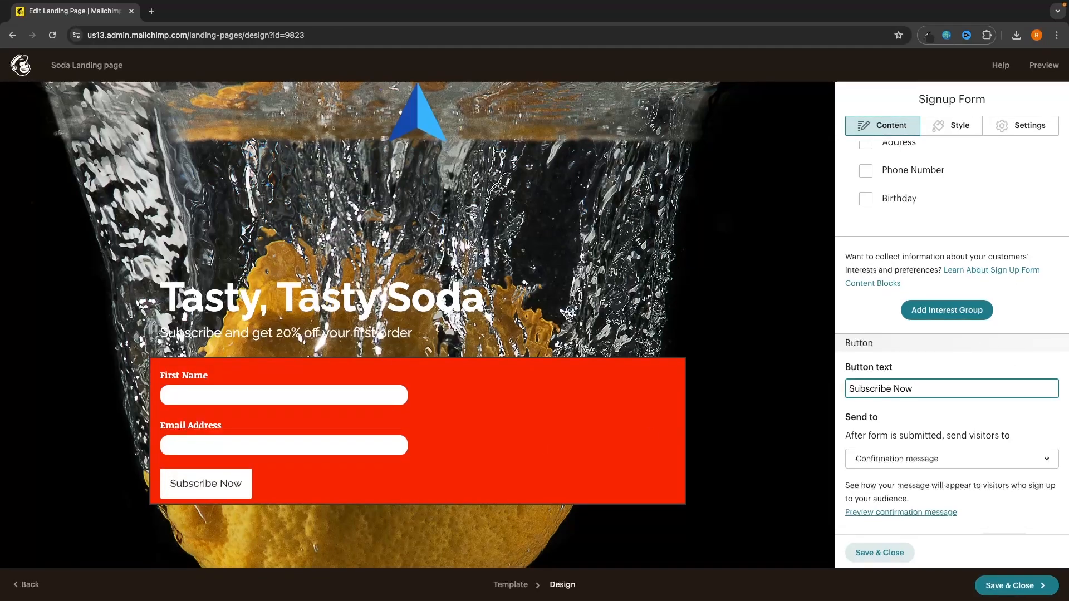
scroll(946, 334, "up", 3)
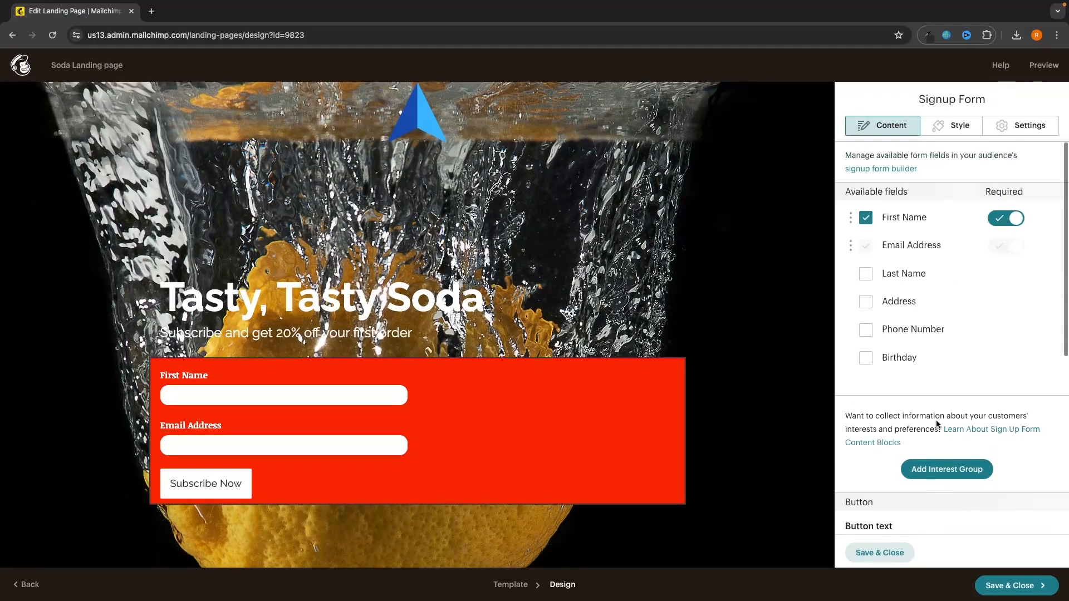
scroll(675, 282, "down", 2)
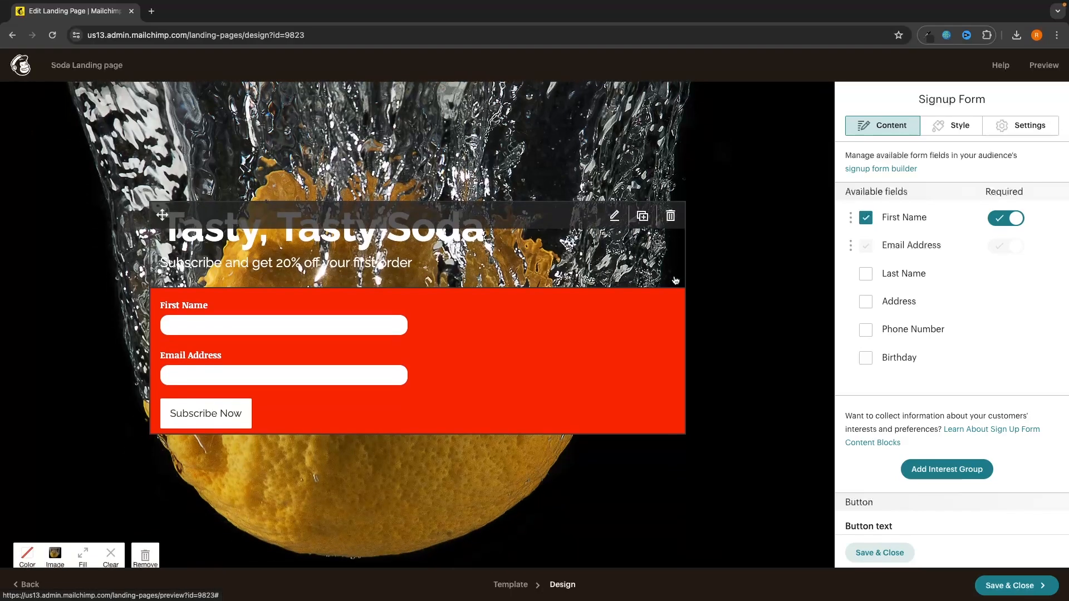
scroll(684, 267, "up", 2)
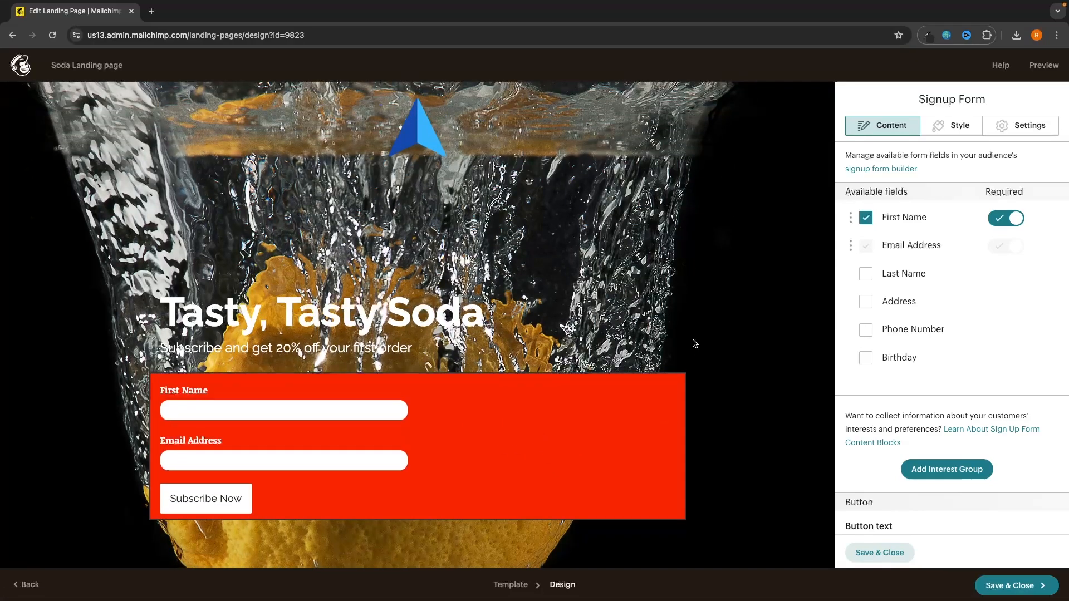
left_click(998, 585)
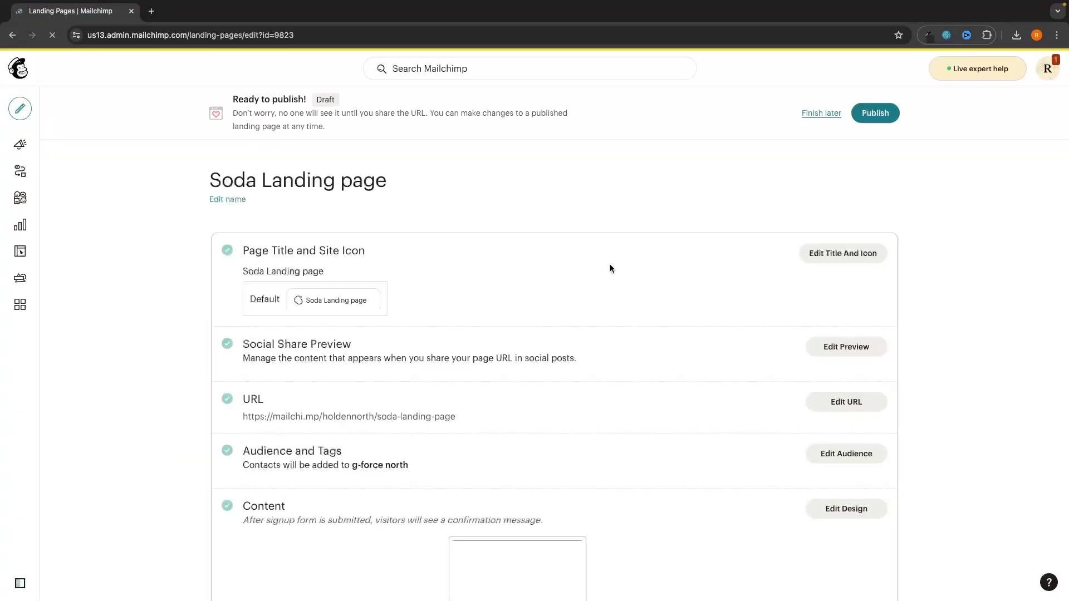
Step: Edit the landing page's URL path and save it
scroll(345, 322, "down", 2)
left_click_drag(457, 340, 232, 332)
left_click(303, 335)
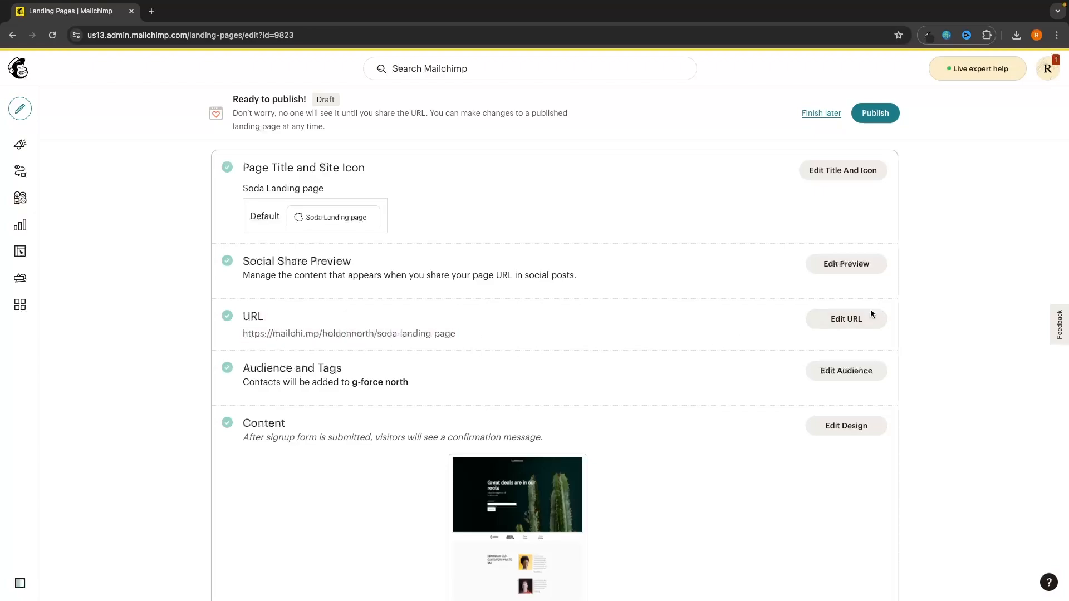
left_click(846, 319)
scroll(603, 388, "down", 2)
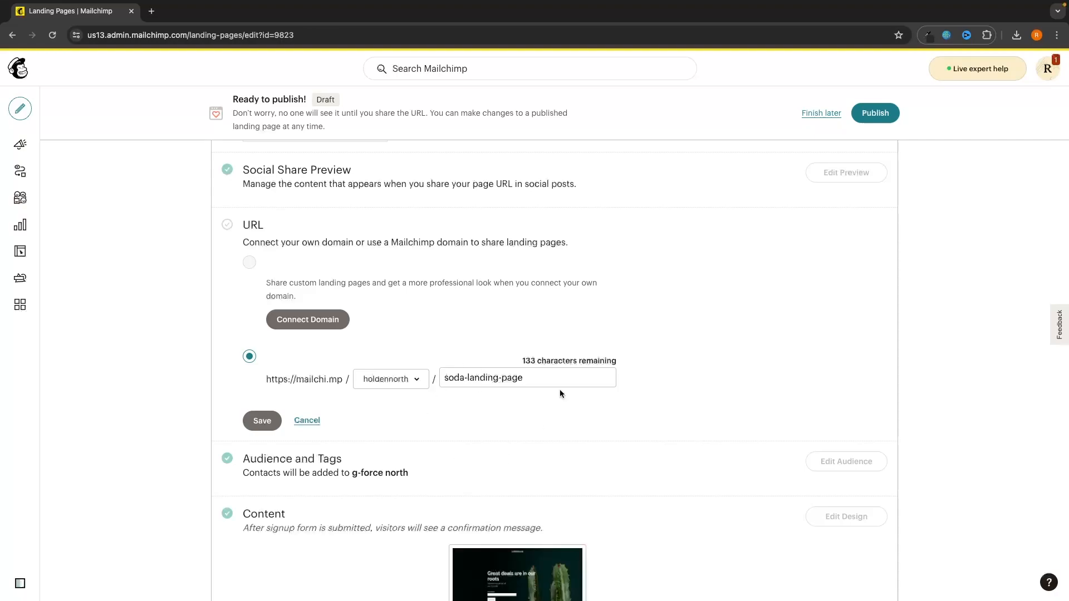
left_click(524, 384)
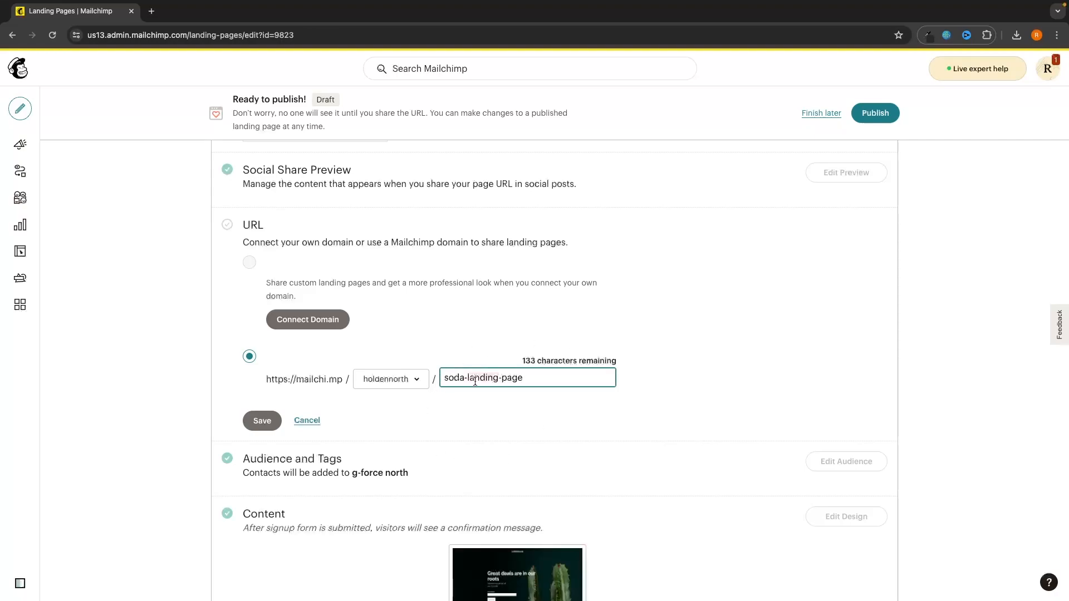
left_click(261, 419)
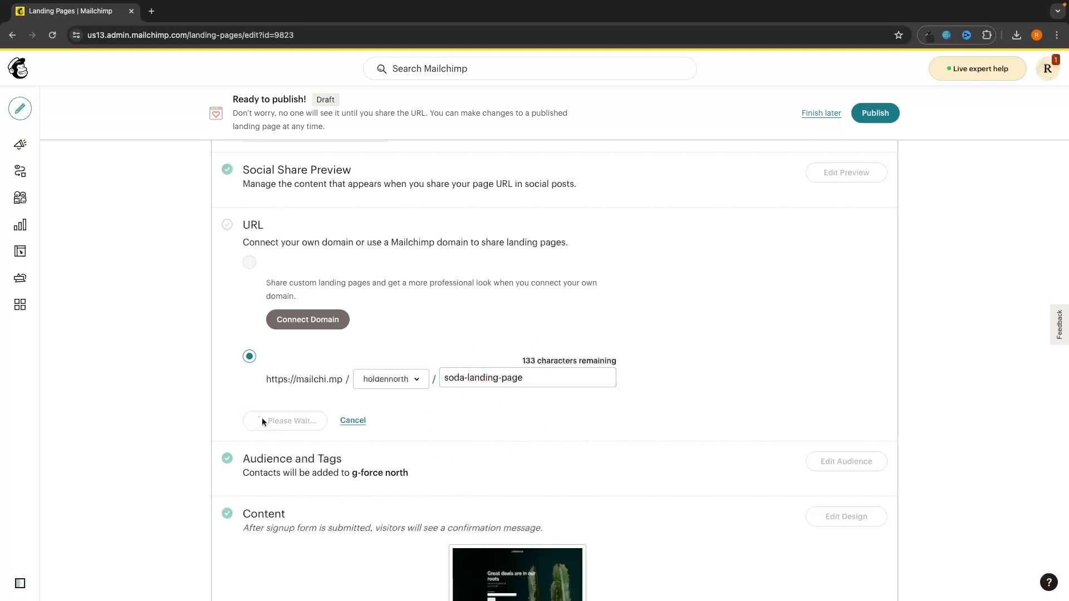
Step: Publish the Soda Landing Page so it is live on the web
scroll(667, 335, "up", 2)
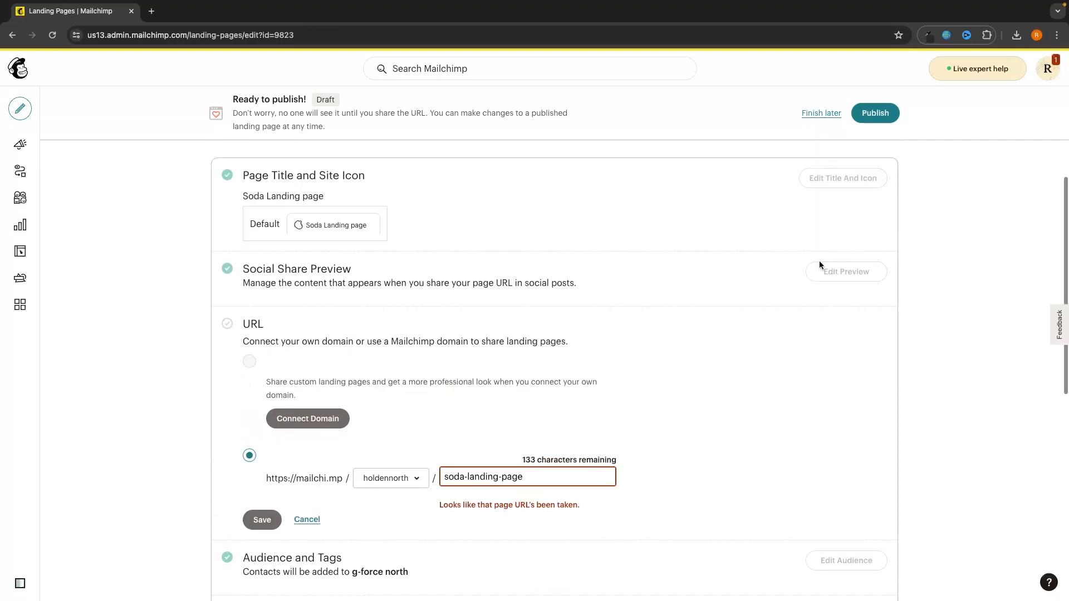
left_click(876, 114)
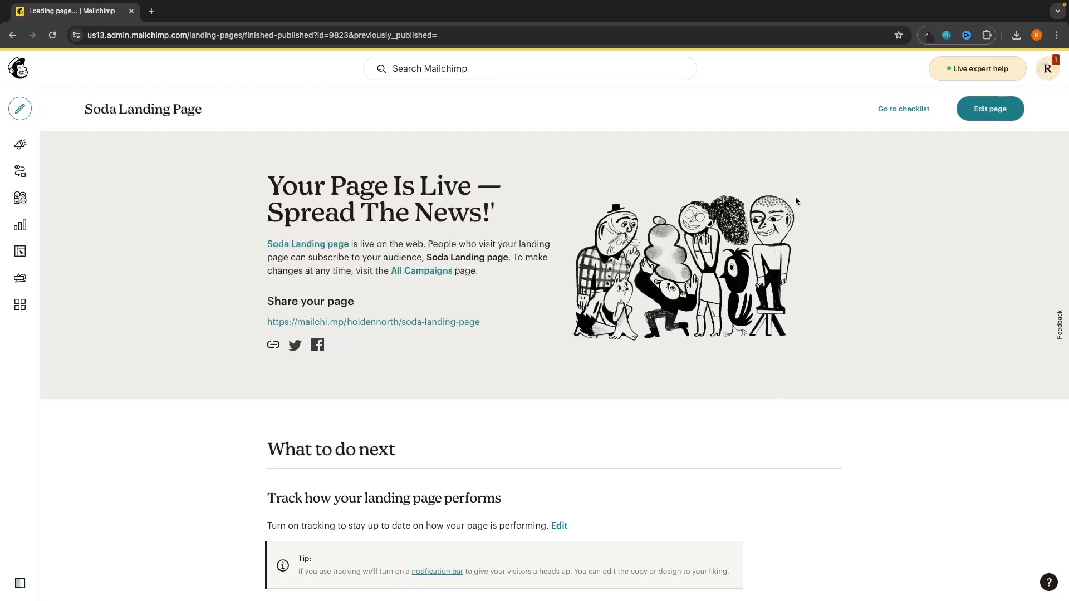
scroll(793, 268, "down", 3)
scroll(791, 334, "up", 3)
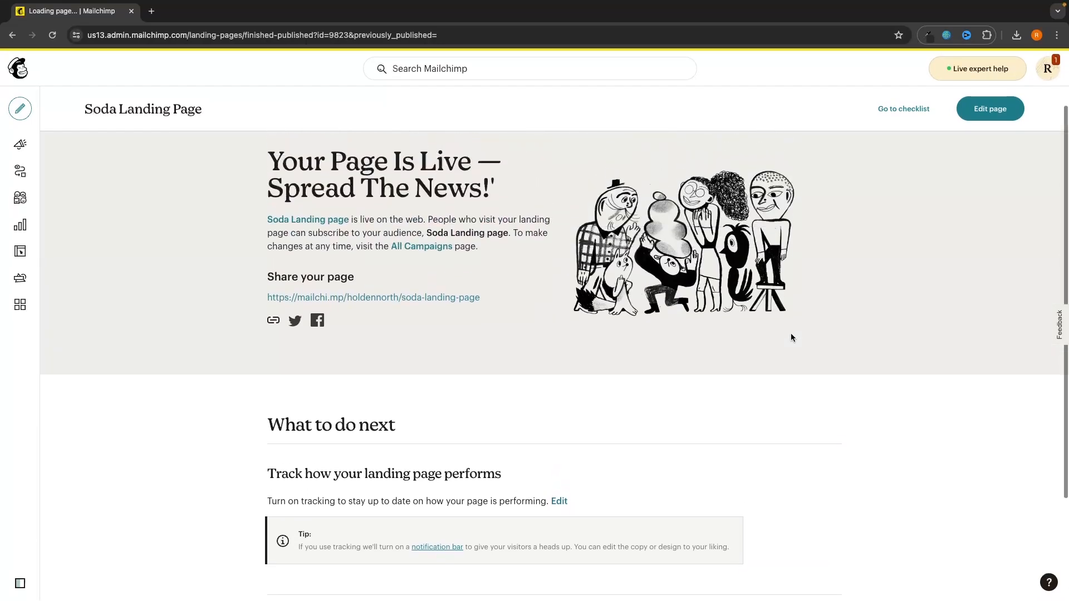